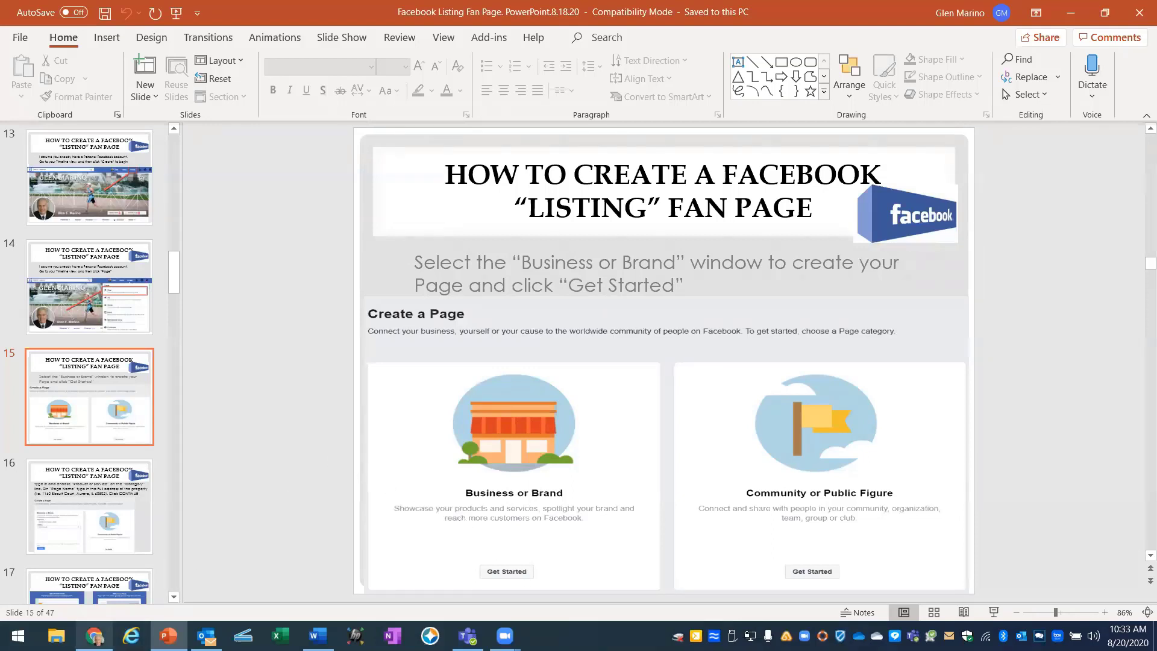
Bring up Facebook in Chrome on your personal profile with the chat window closed.
click(95, 636)
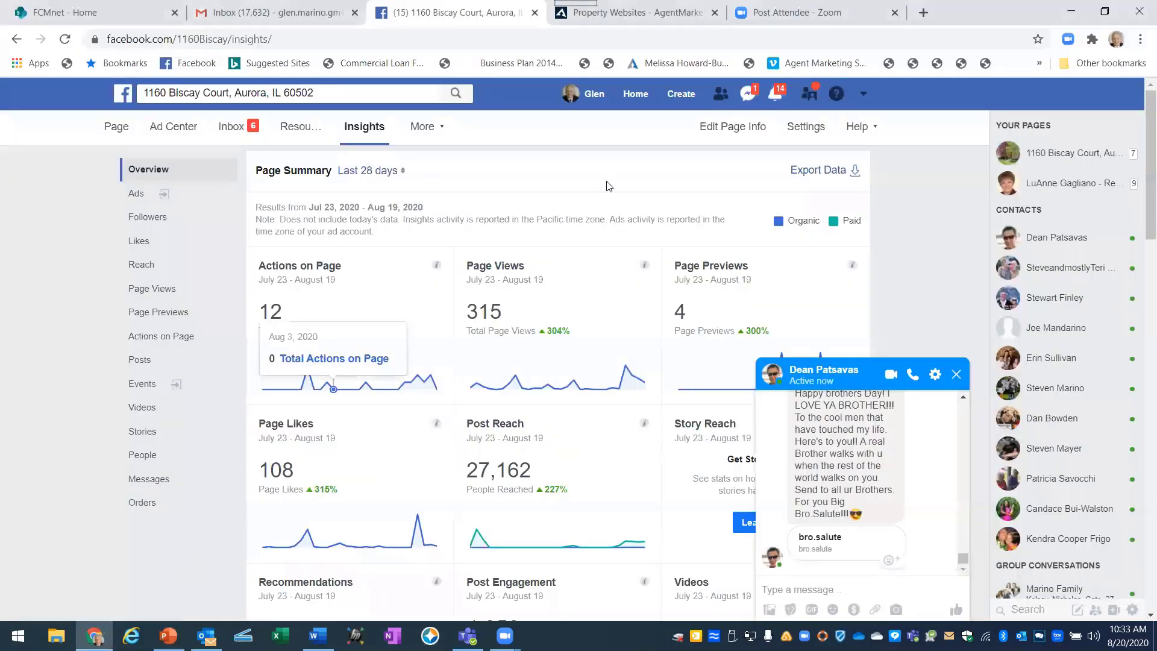
click(595, 96)
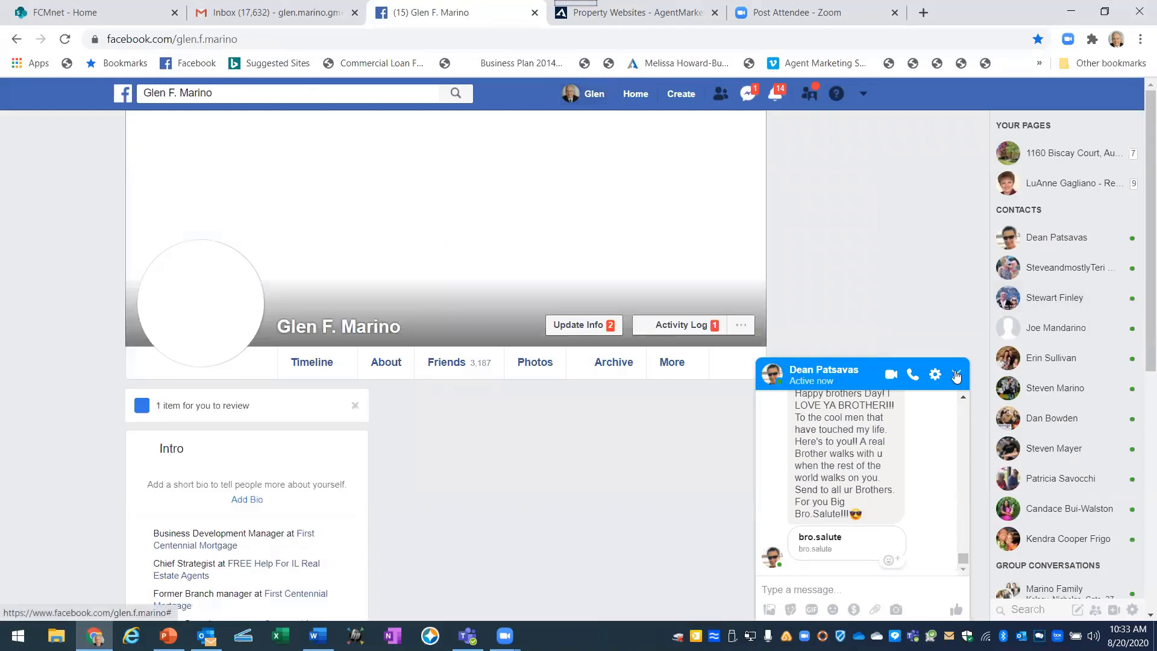
click(956, 375)
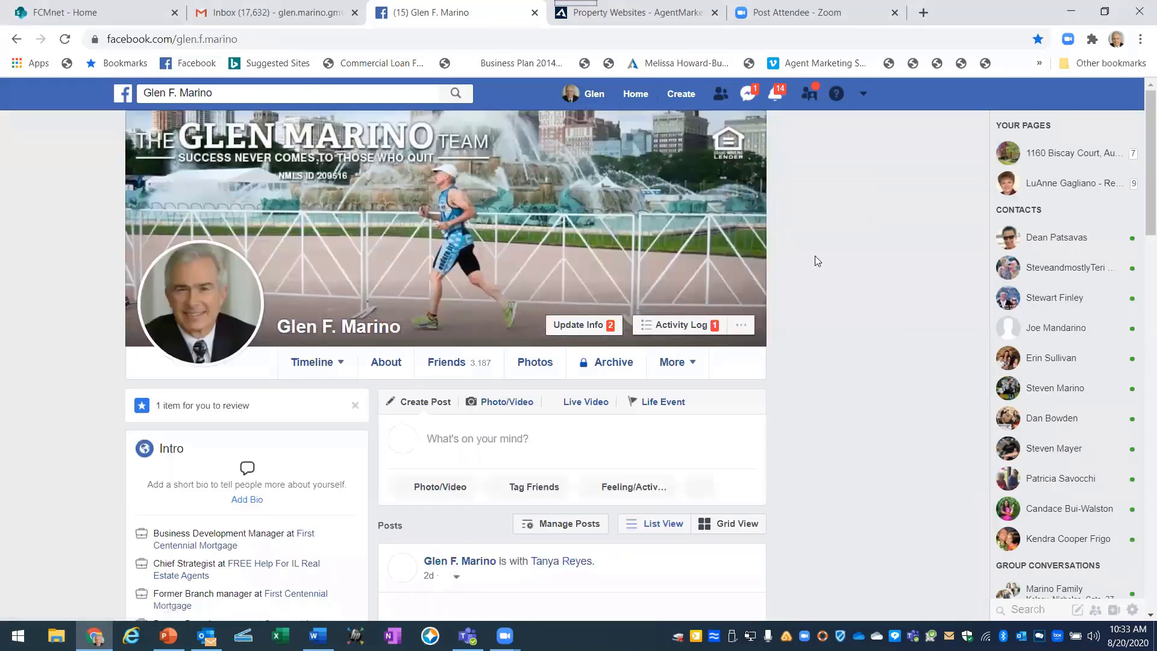
Start a new Business or Brand Page from the Create menu, then go to the tutorial slides.
click(681, 95)
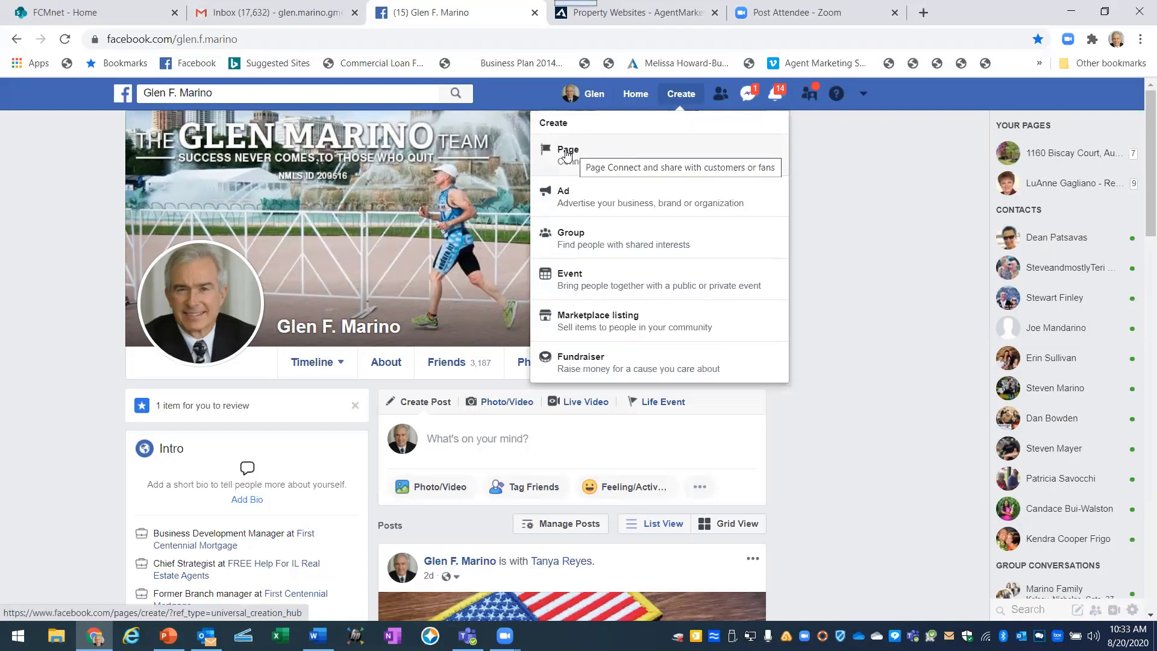
click(566, 155)
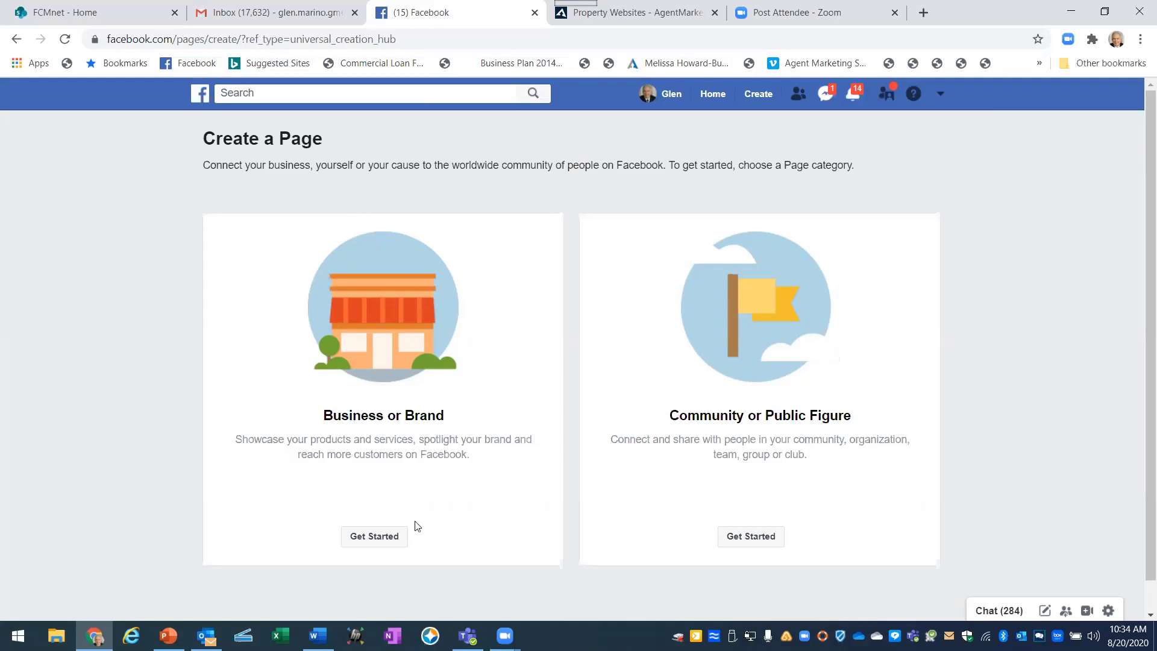
click(374, 540)
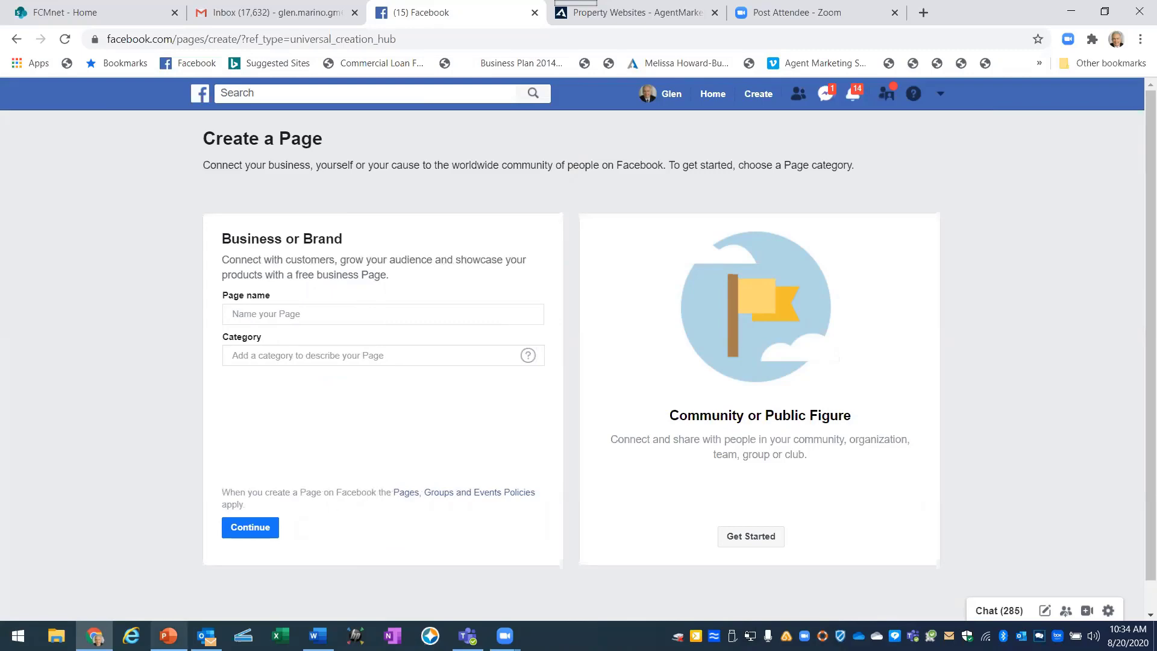
mouse_move(168, 636)
click(178, 594)
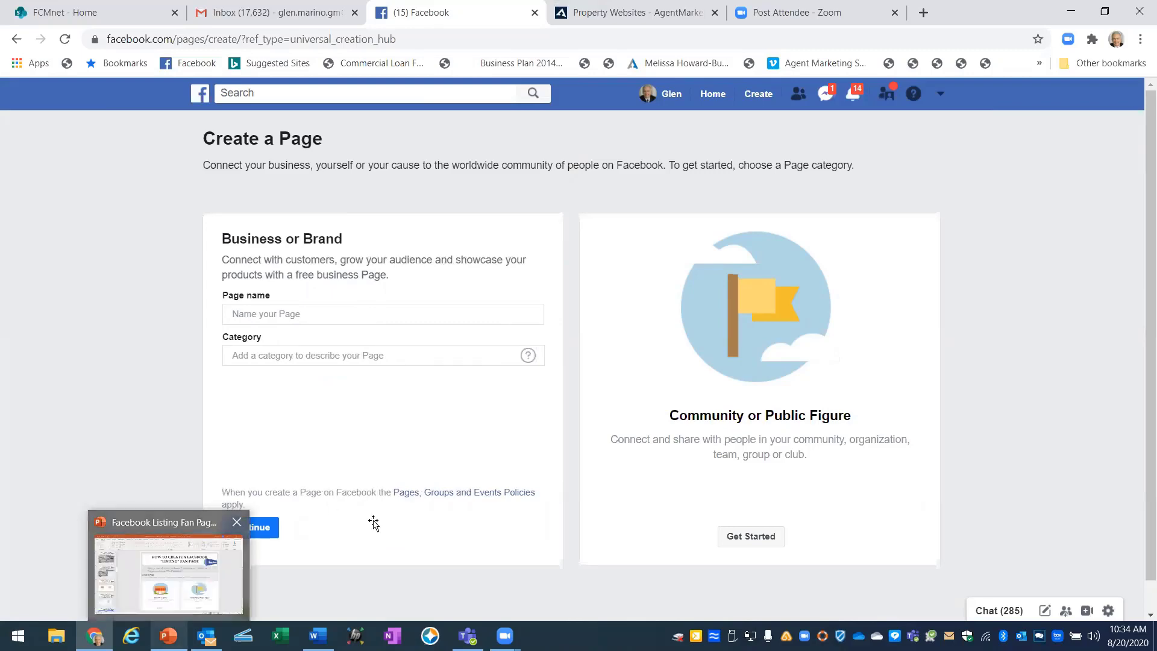
Scroll to slide 16 on page name and Product/Service category, then return to Facebook.
scroll(374, 519, down, 1)
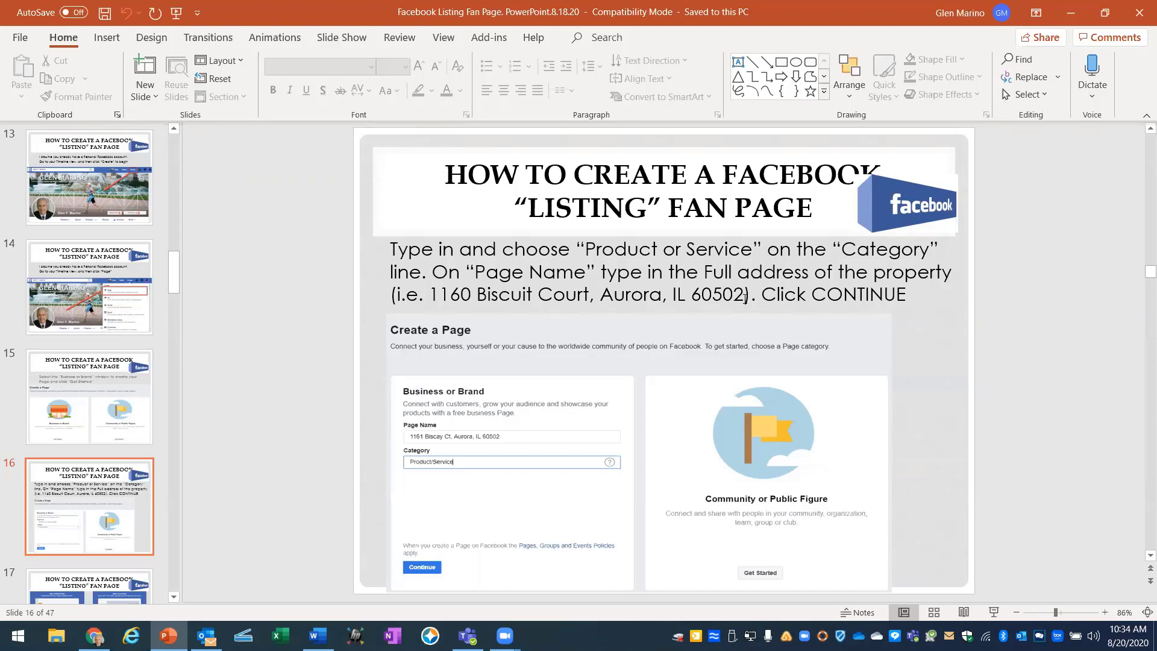
click(94, 636)
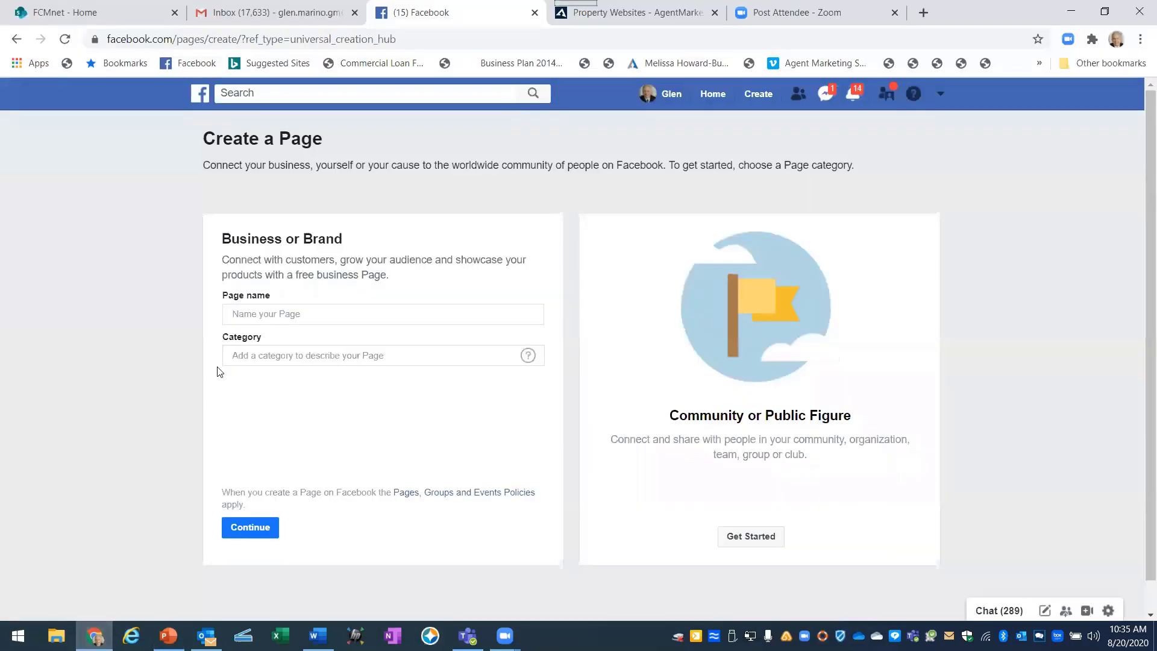
Enter the property's street address, city, state and ZIP as the Page name.
click(258, 314)
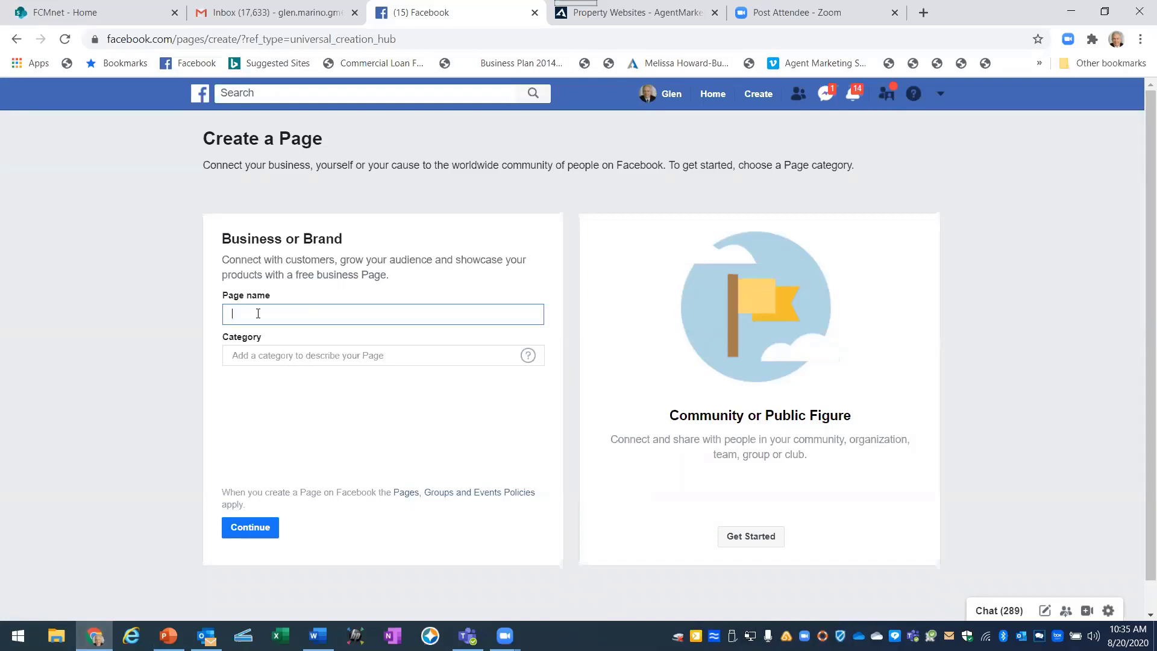
Set the page category to Product/Service and submit the form.
click(263, 357)
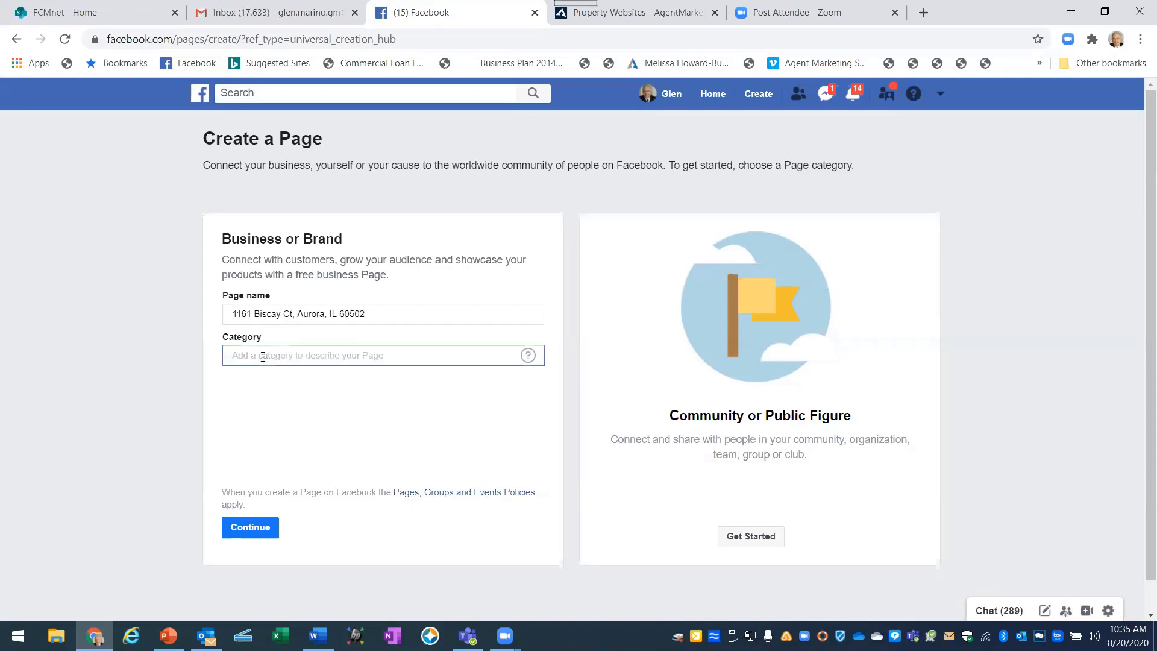
text(Pro)
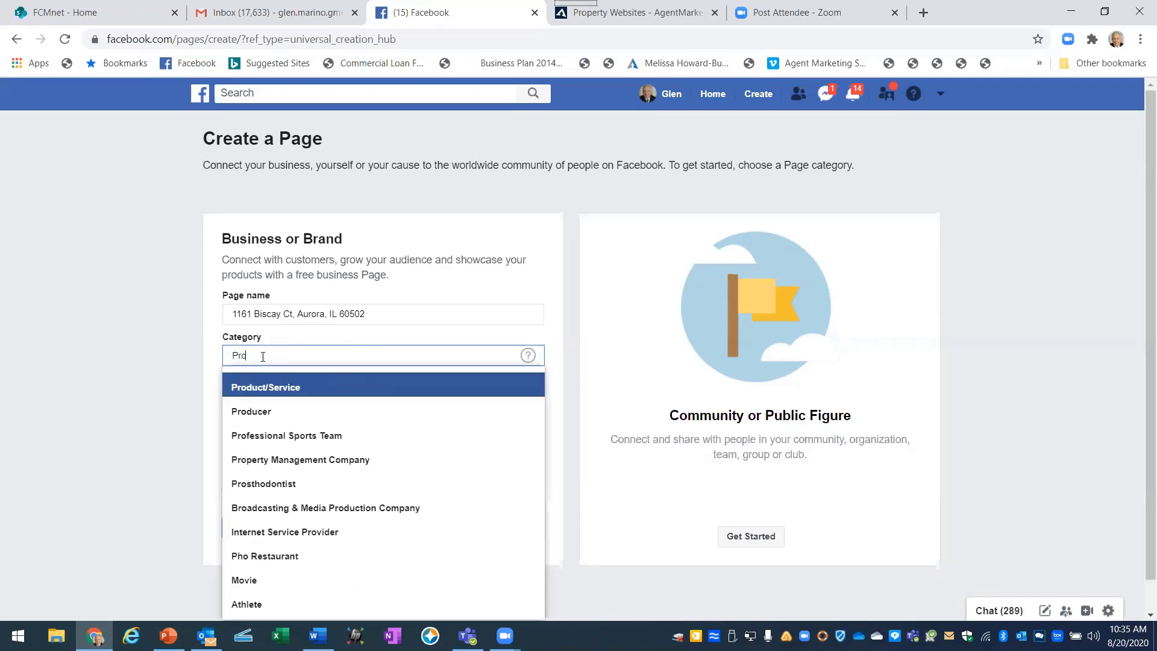
text(cduc)
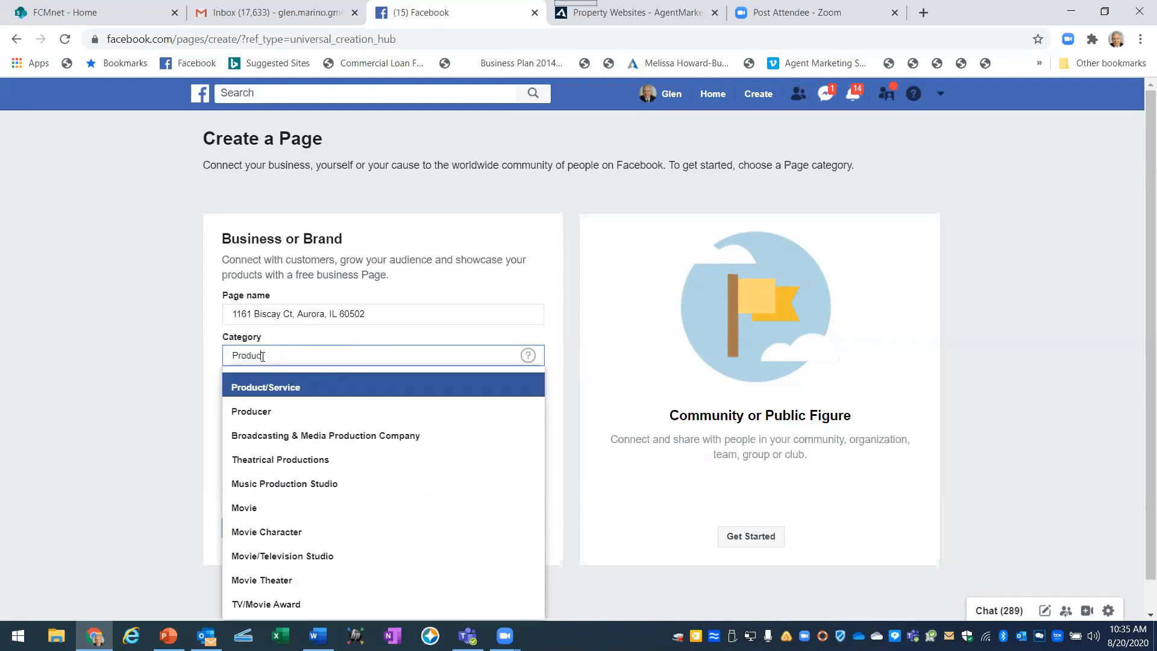
click(255, 386)
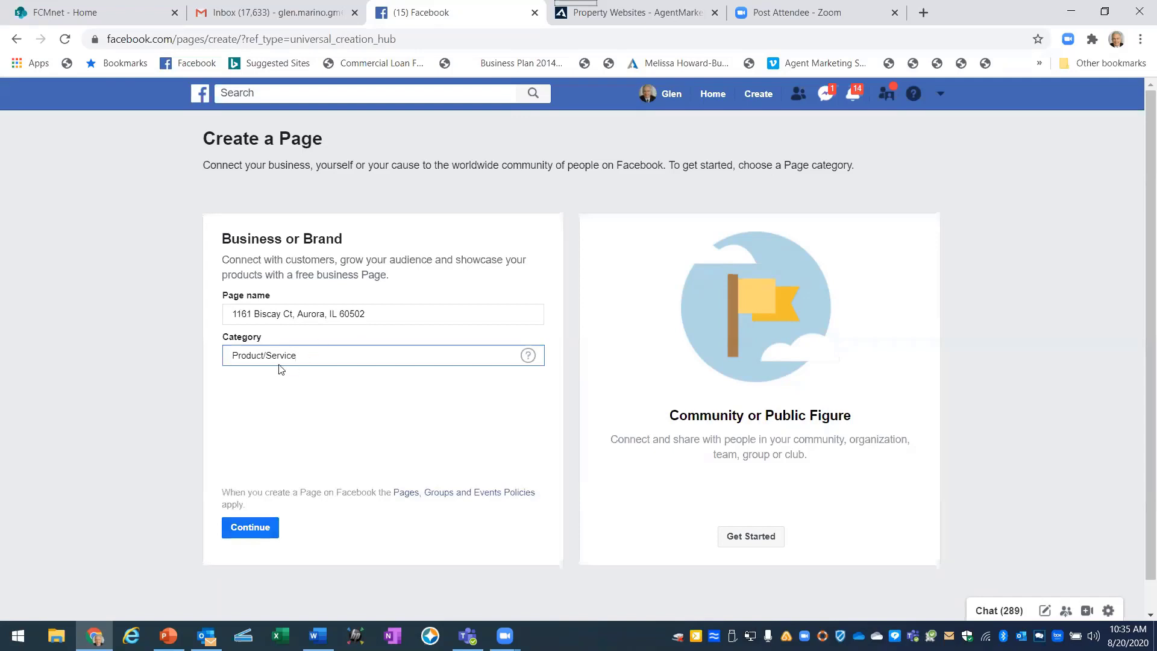
click(245, 528)
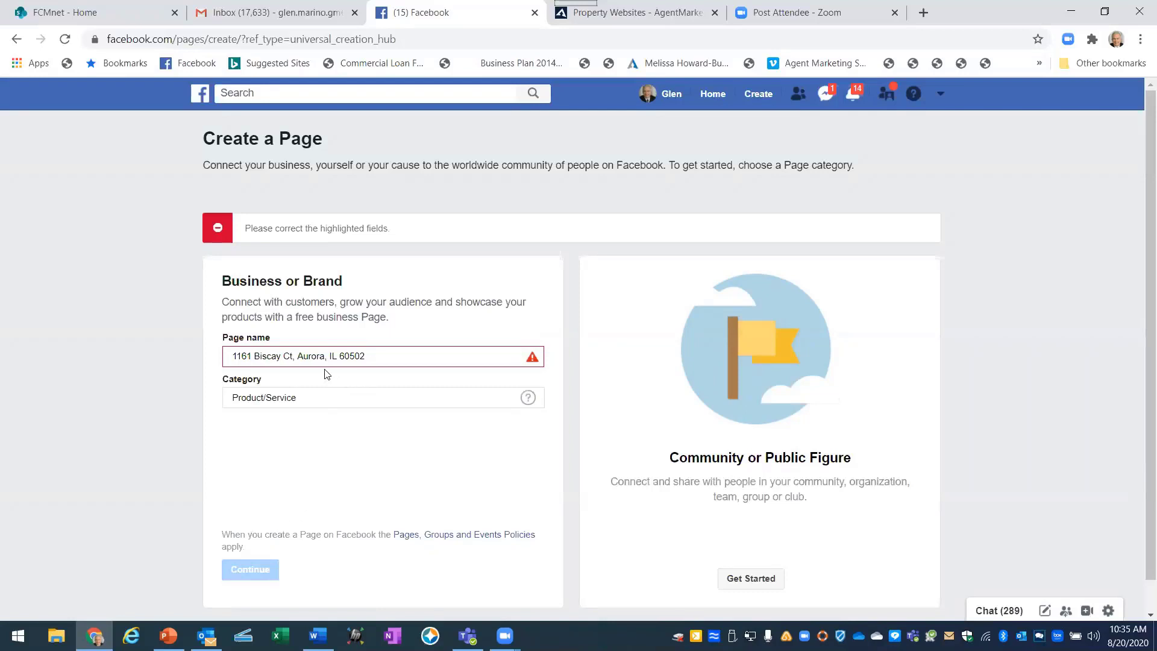
Replace the last two digits of the house number, resubmit, and return to the slides.
mouse_move(531, 363)
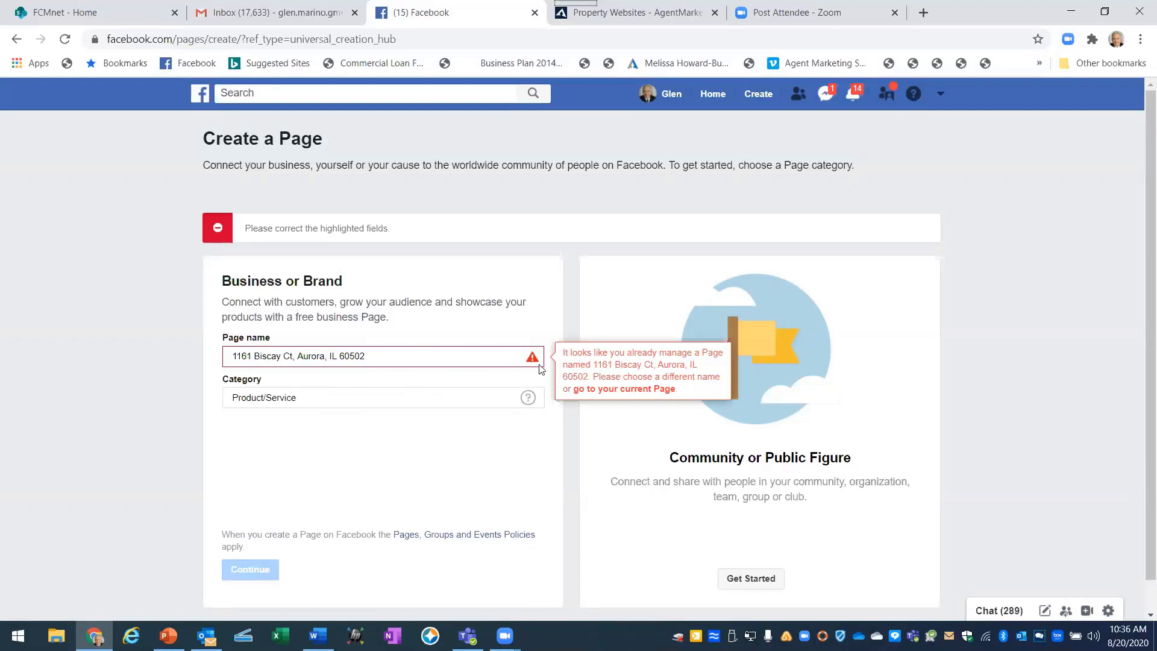
click(253, 355)
key(BackSpace)
key(BackSpace)
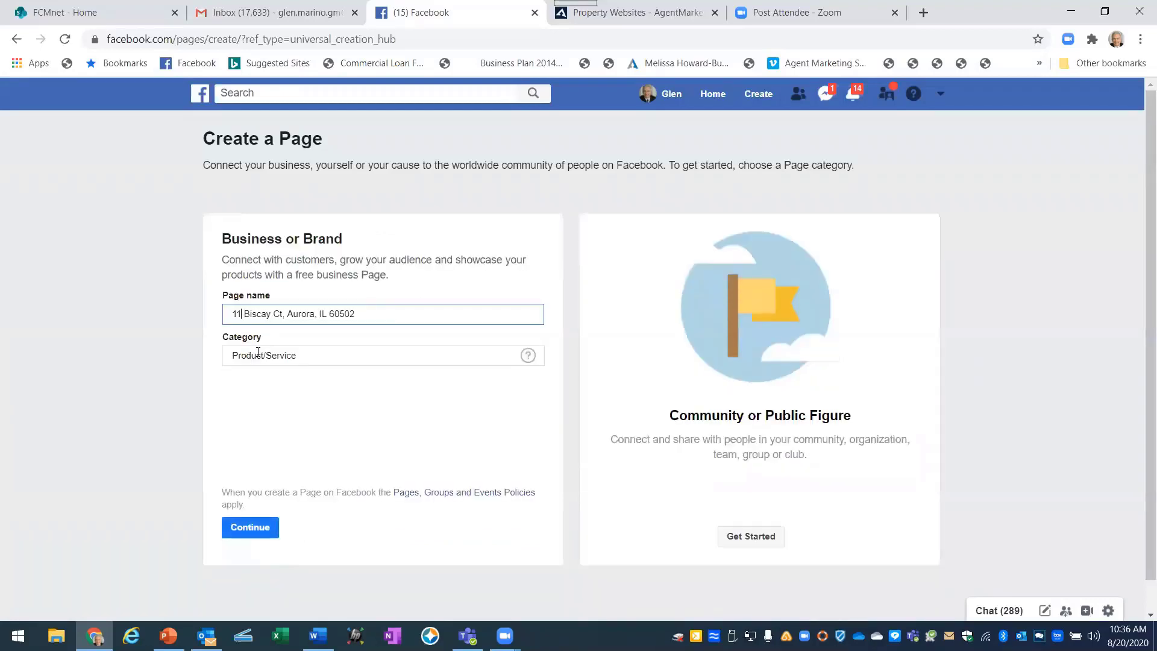
text(70)
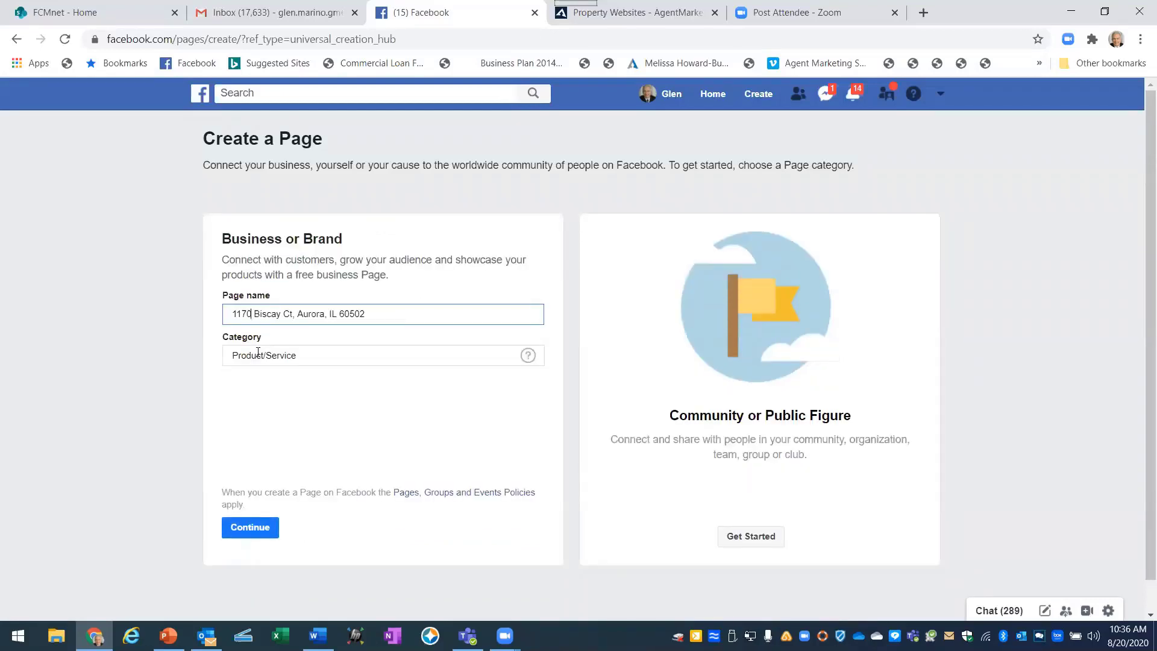
click(250, 528)
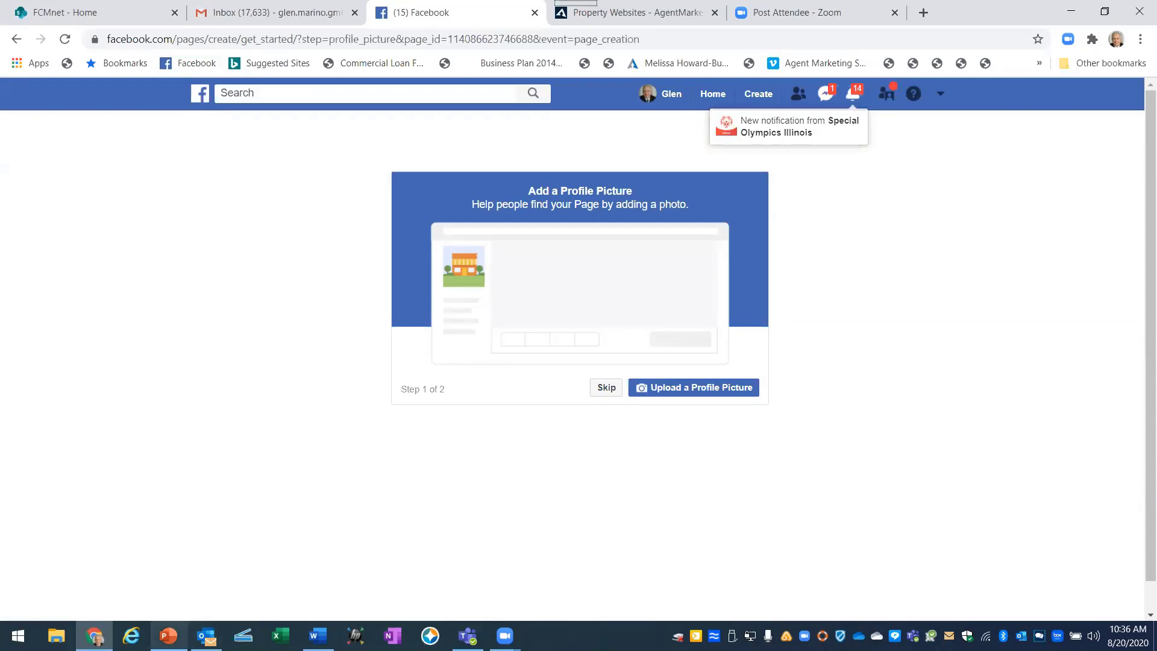
click(168, 635)
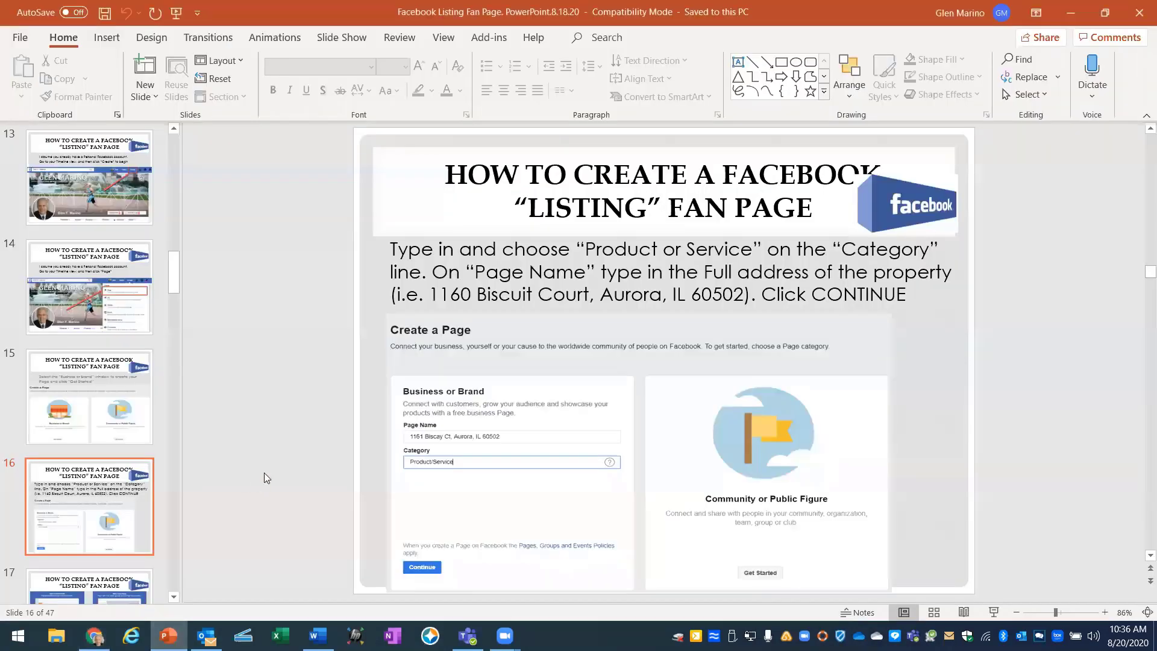
Advance to slide 17 on profile and cover photos, then return to Facebook.
scroll(264, 472, down, 1)
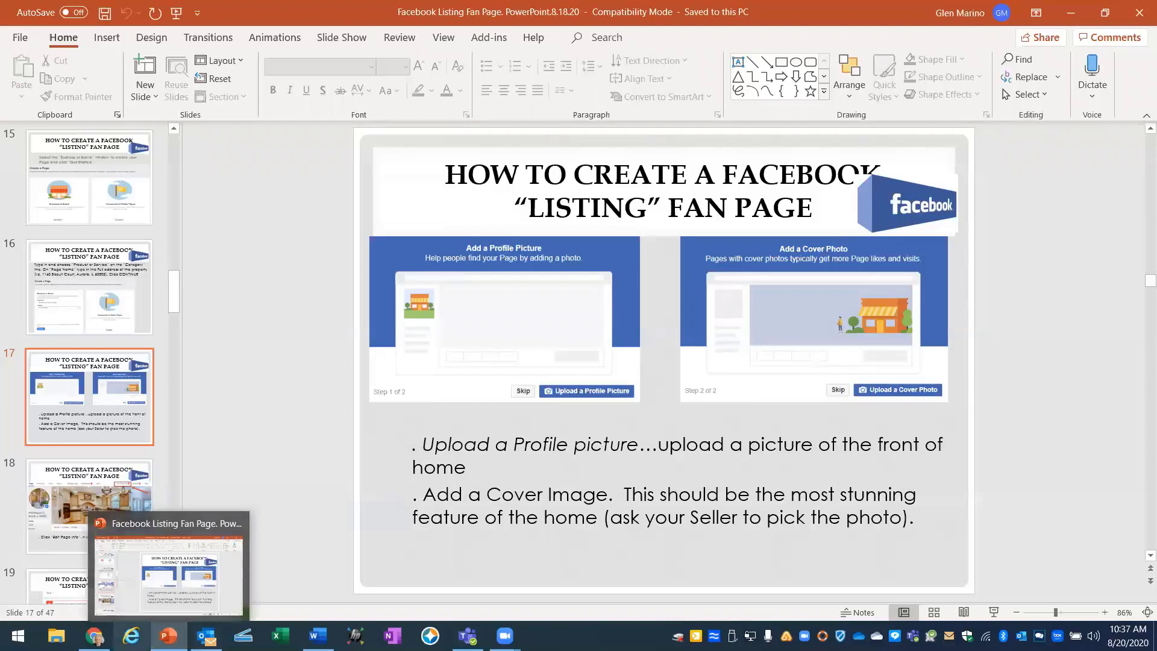
mouse_move(94, 636)
click(157, 599)
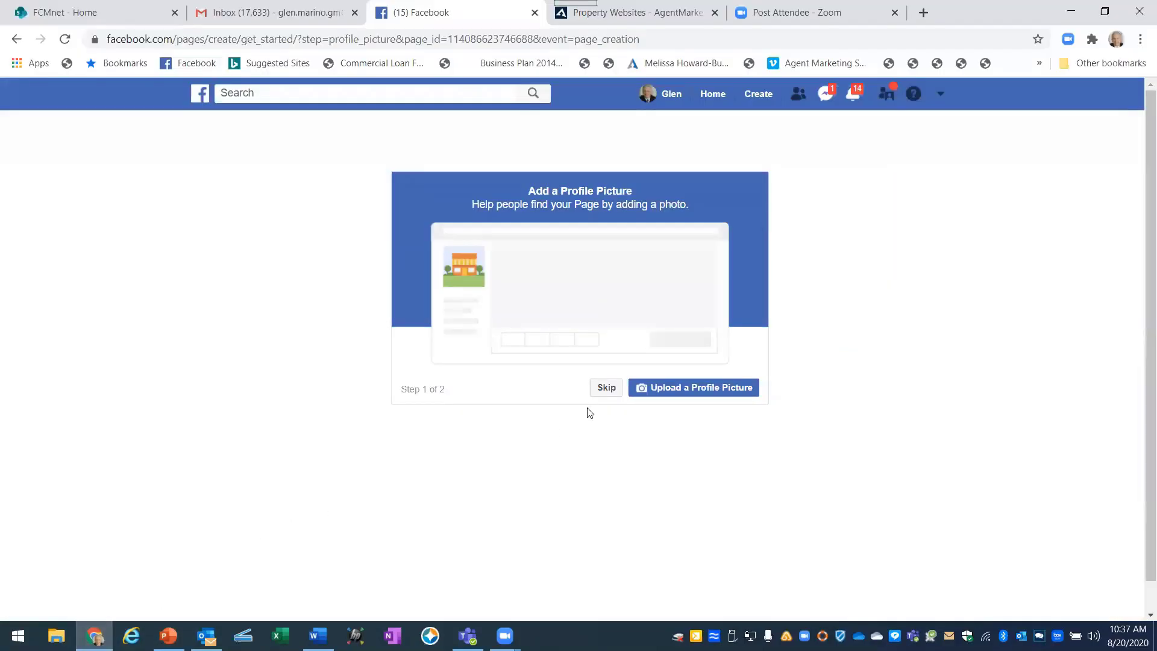
click(698, 391)
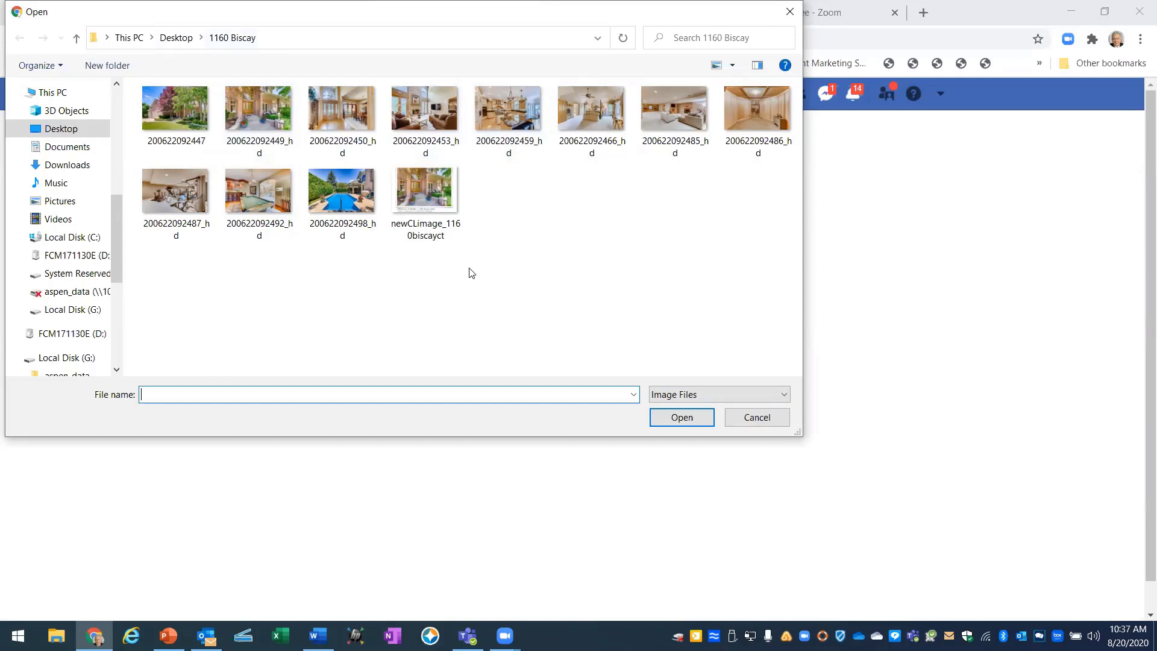
click(259, 108)
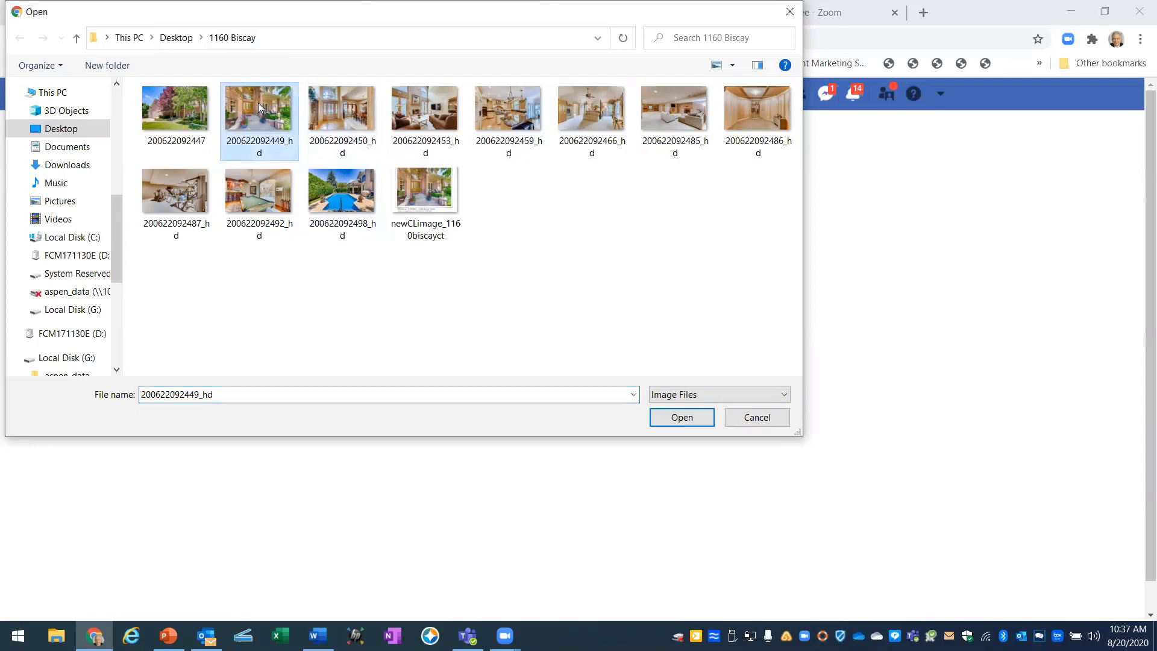
click(687, 420)
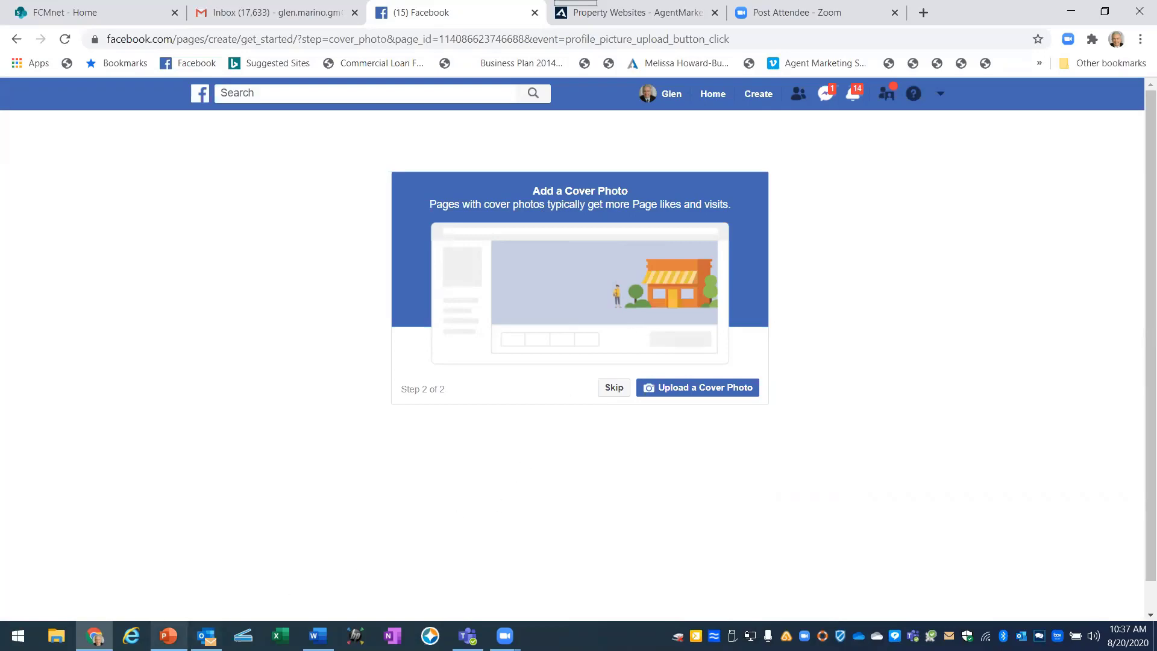
click(168, 636)
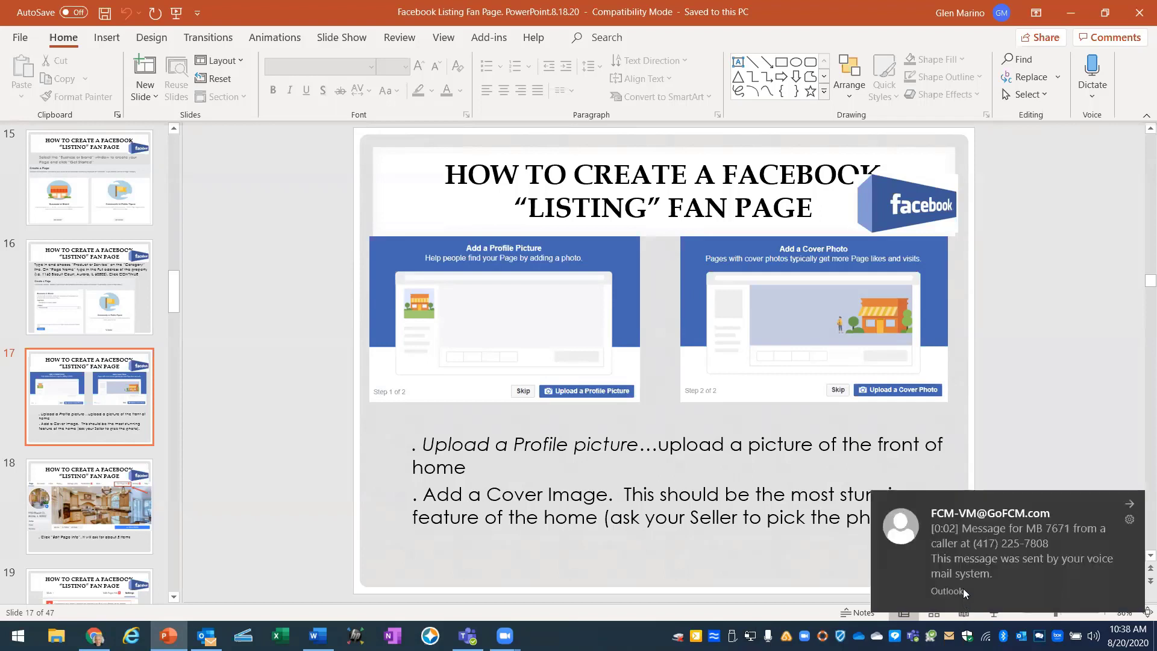
click(1130, 506)
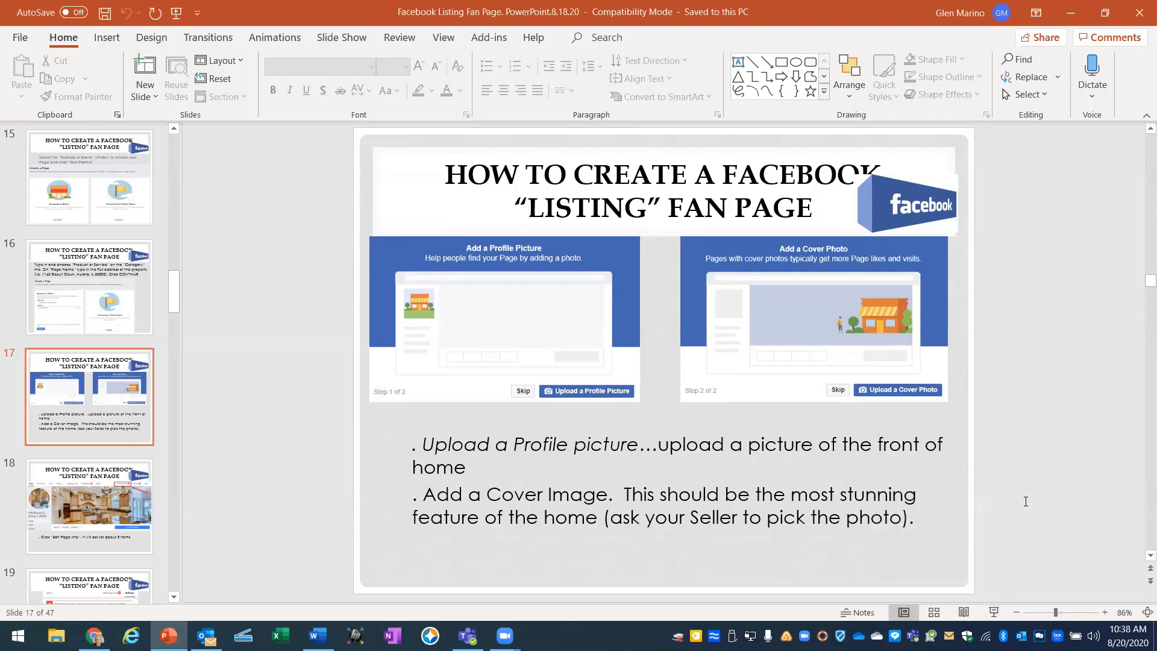
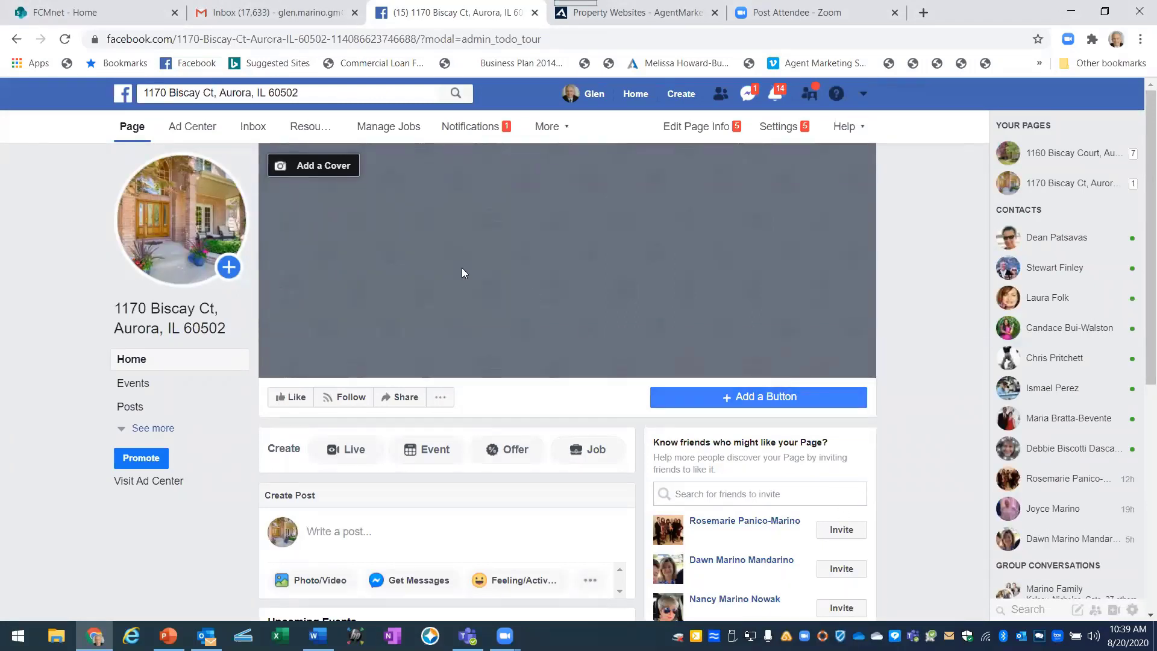
Set the kitchen photo from the Cover Photos album as the page's cover and save it.
click(331, 172)
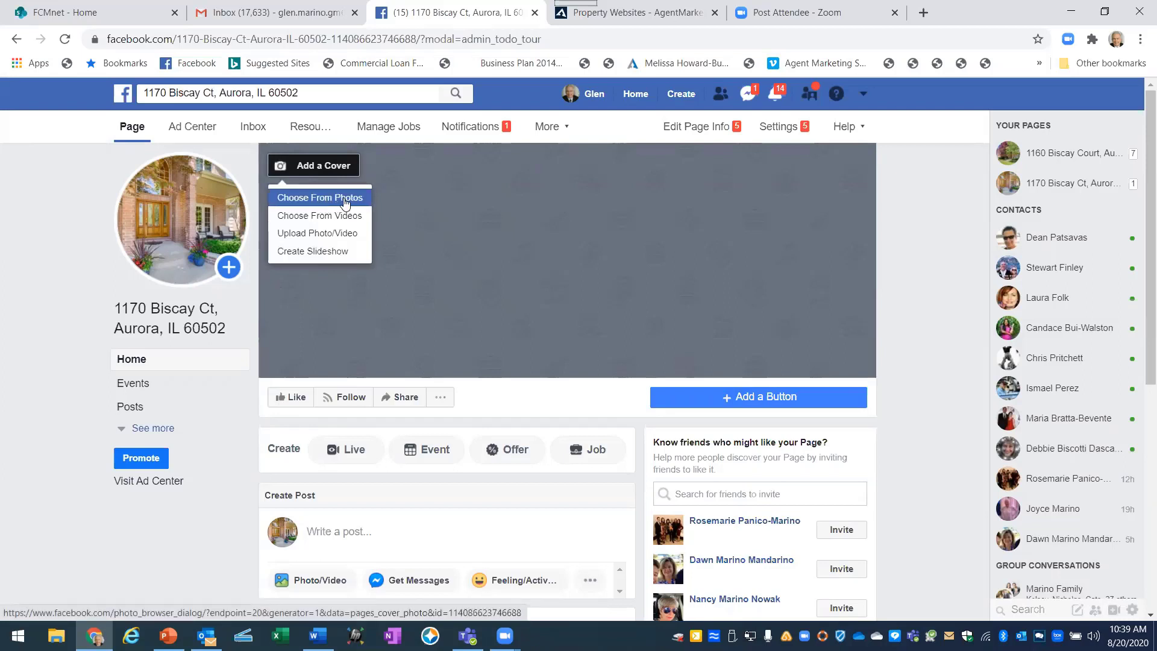
click(336, 198)
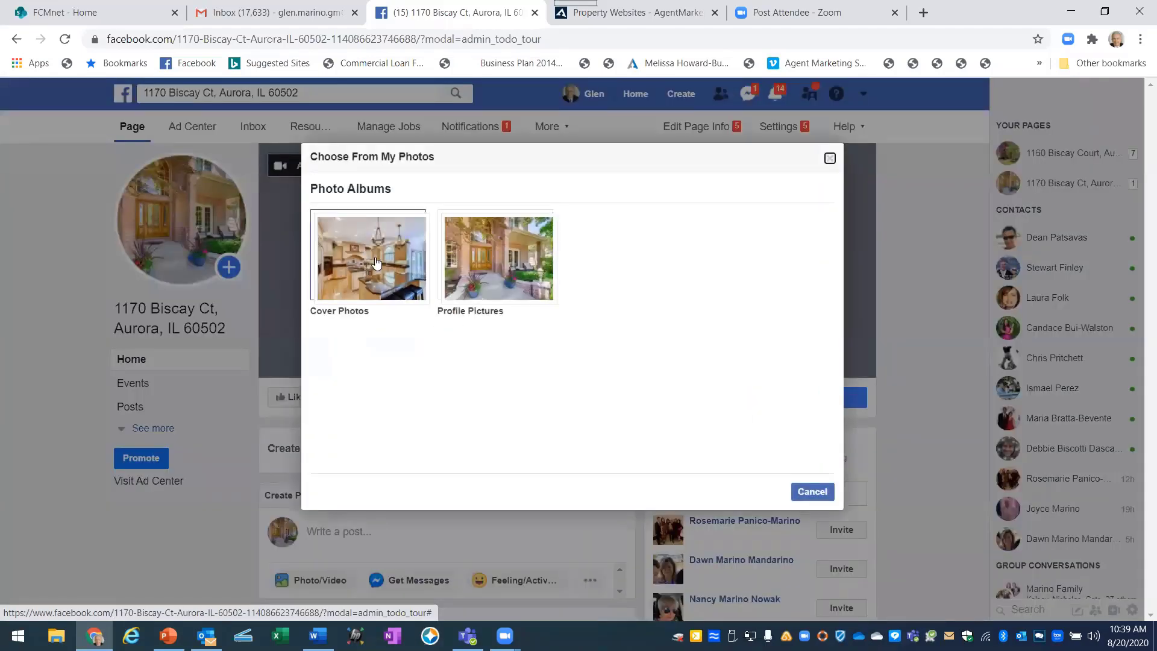
click(375, 260)
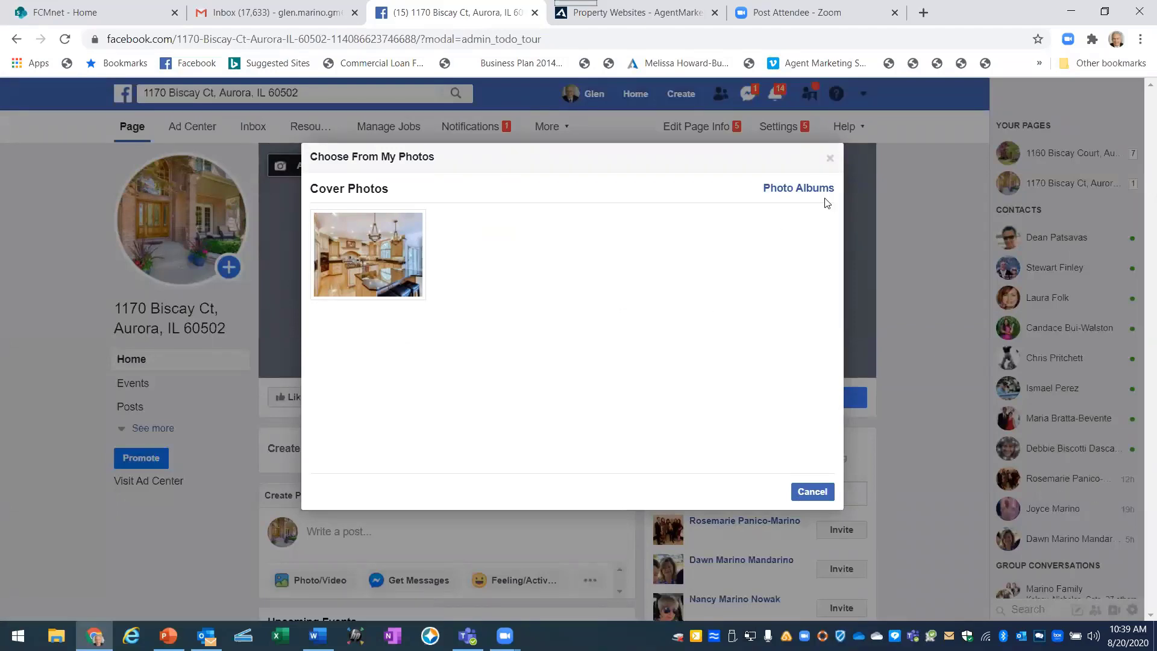
click(360, 260)
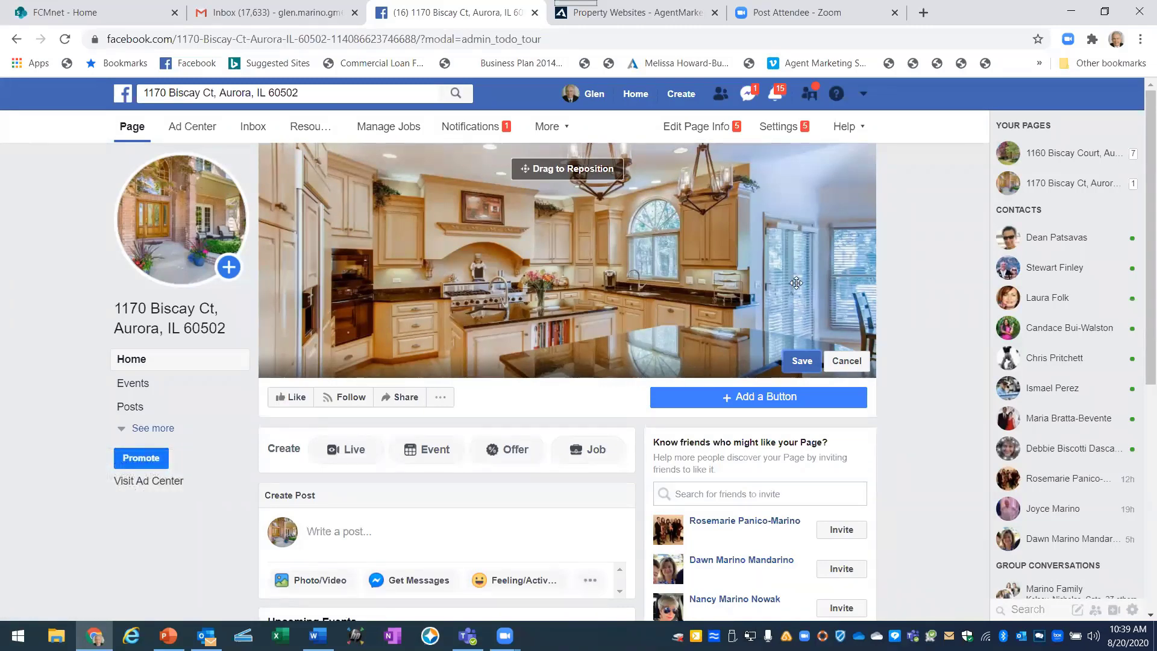
click(808, 361)
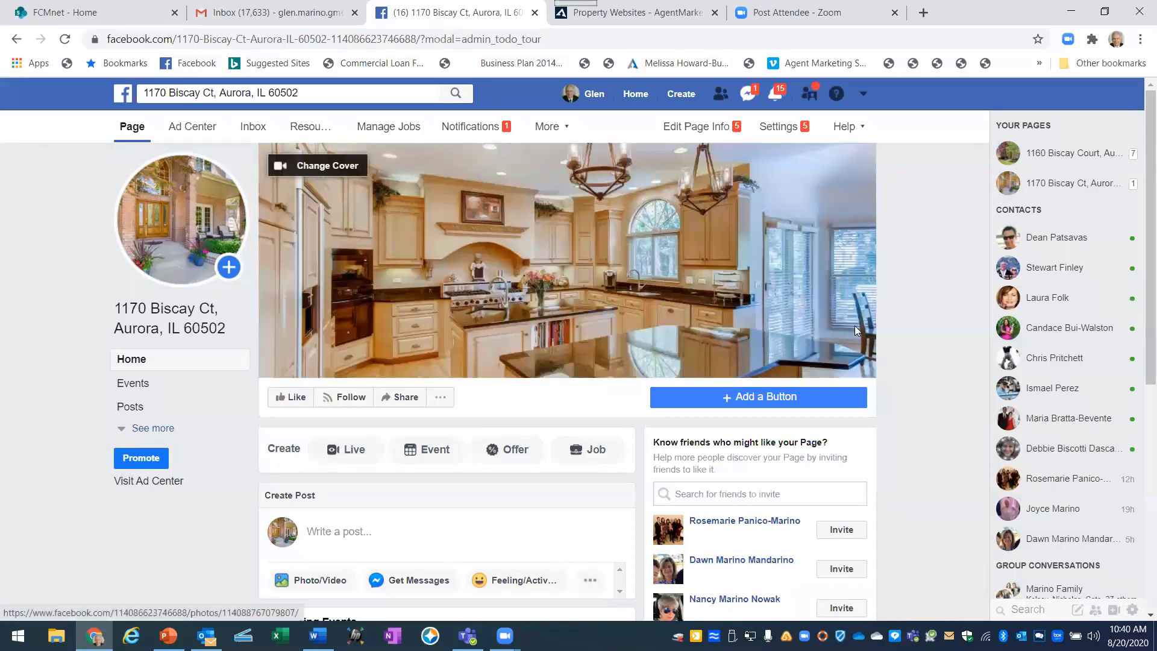
mouse_move(193, 181)
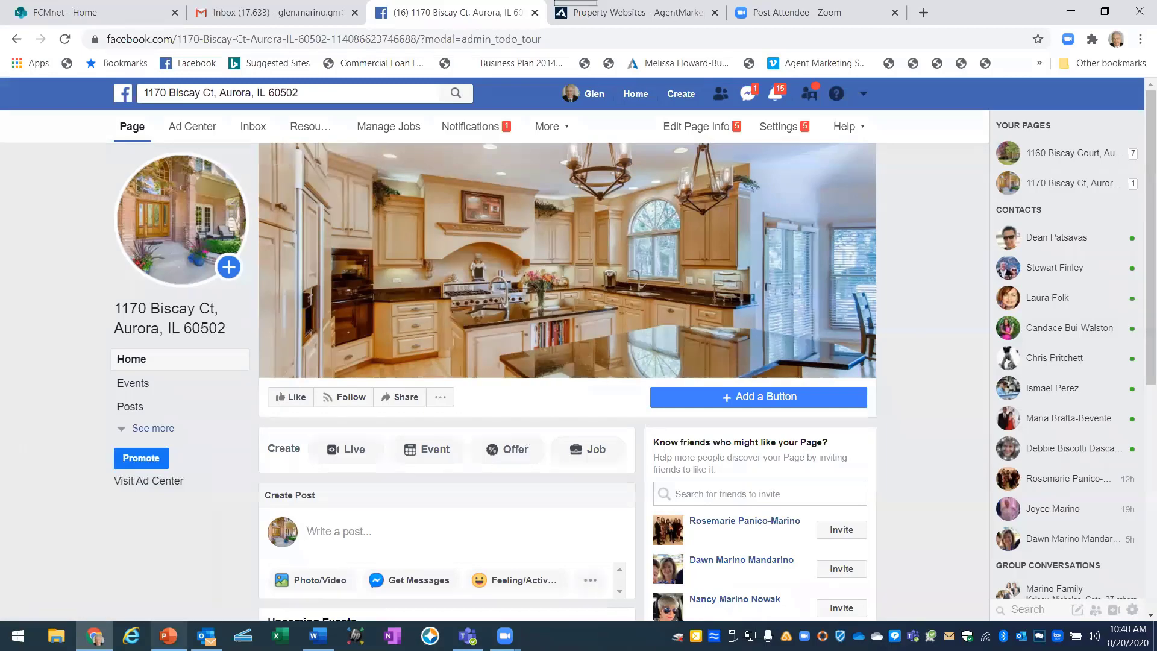
Advance the tutorial deck to slide 18 on editing page info, then return to Facebook.
click(168, 636)
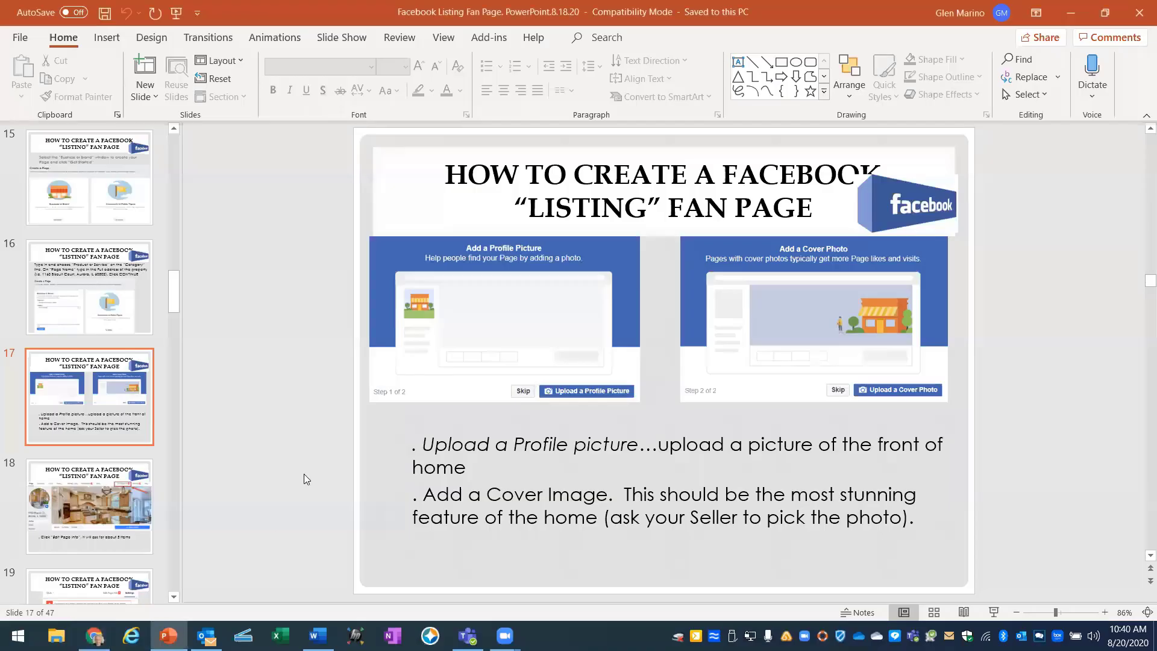
scroll(304, 474, down, 1)
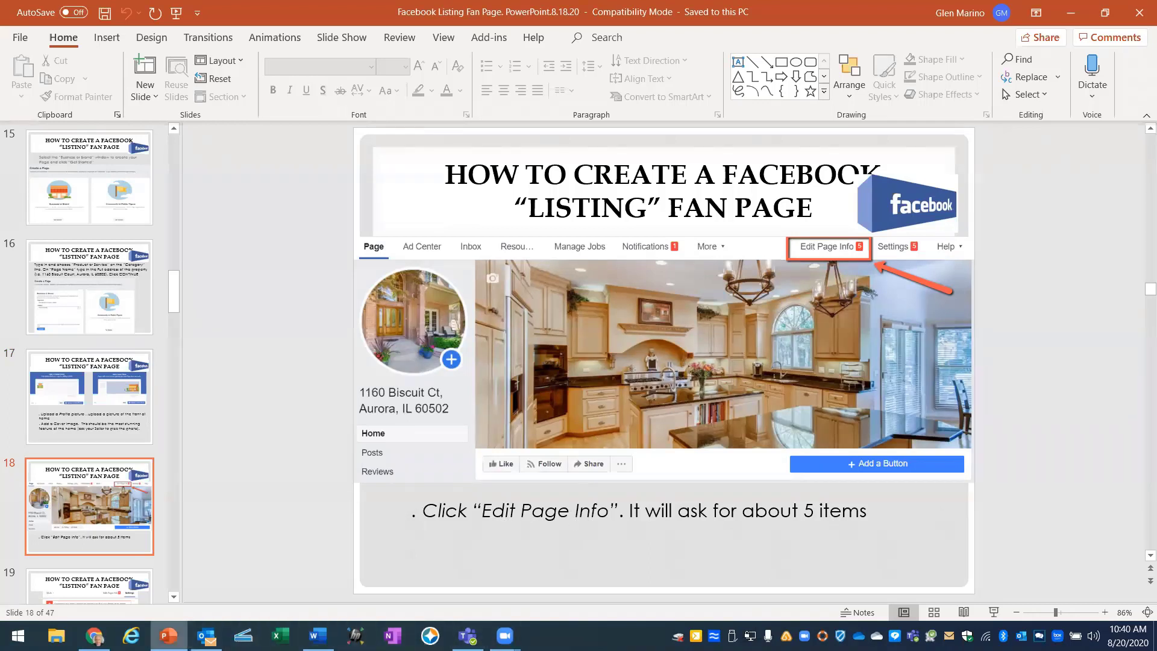
mouse_move(93, 636)
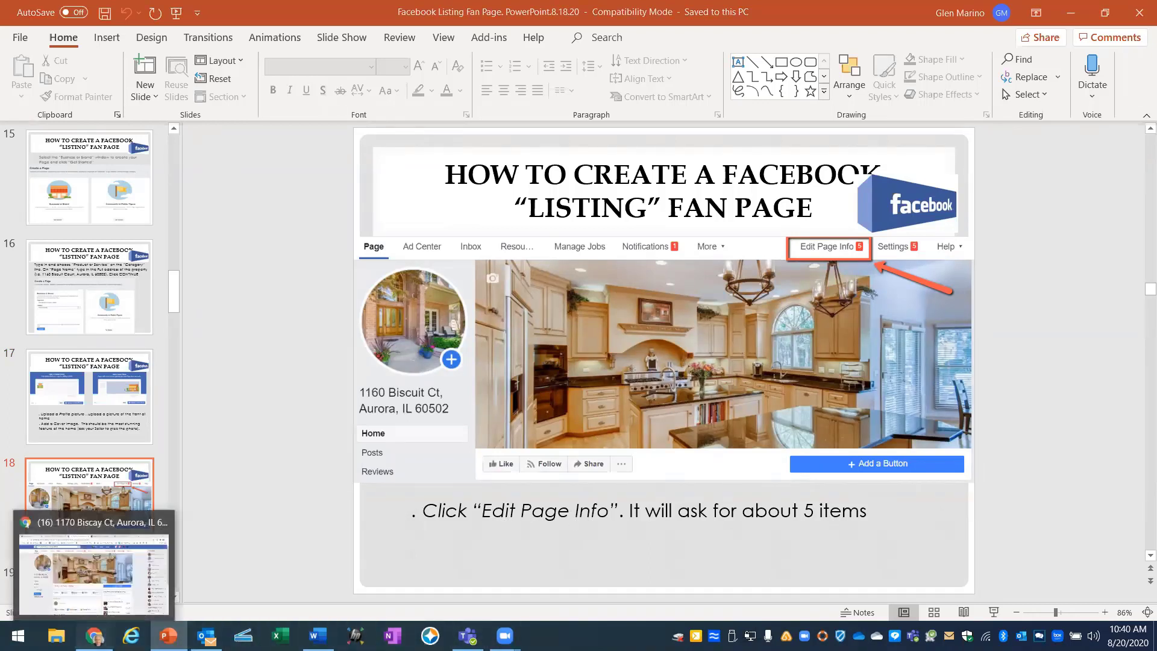
click(93, 572)
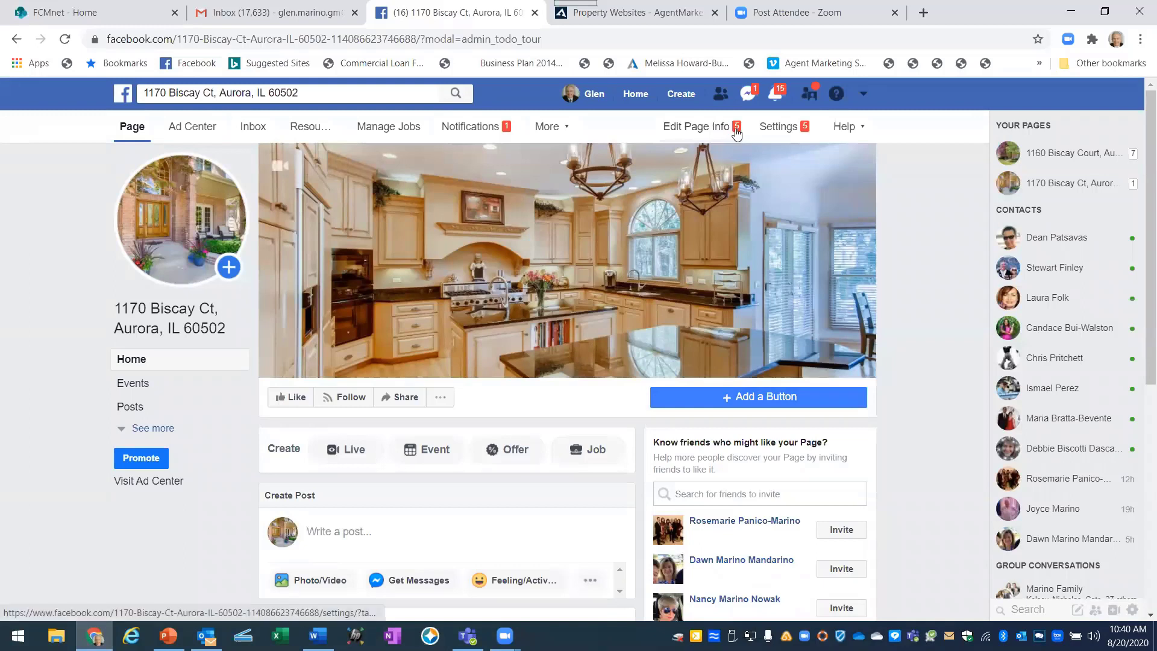
Open the page's Edit Page Info settings, checking slide 19 of the tutorial along the way.
click(691, 134)
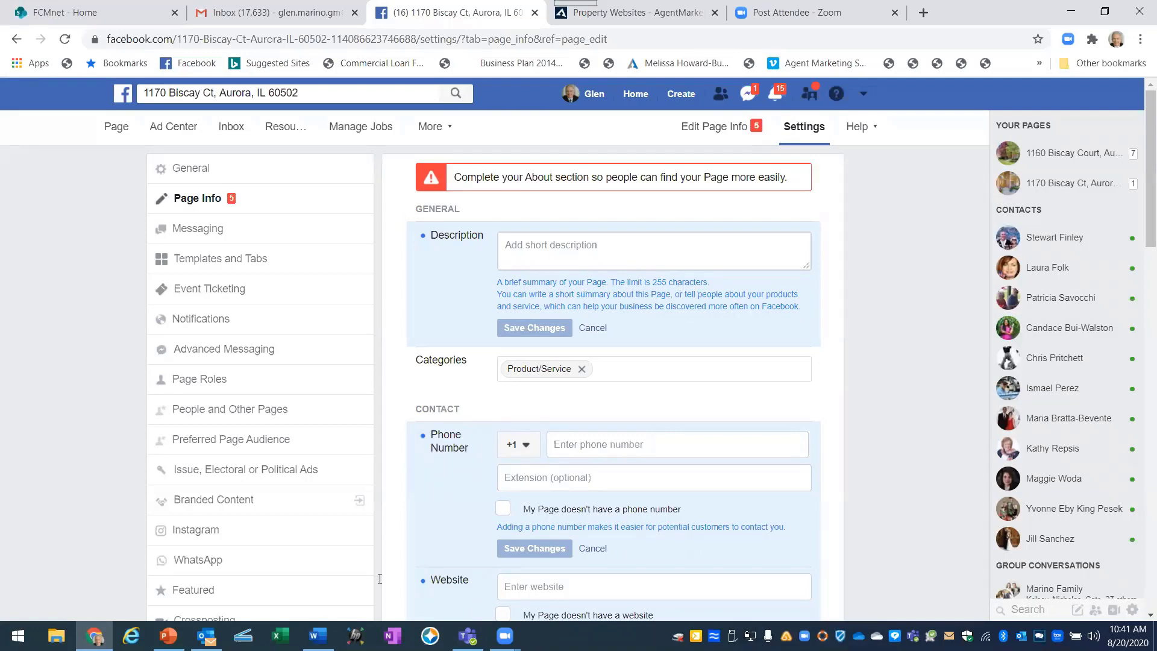
click(168, 636)
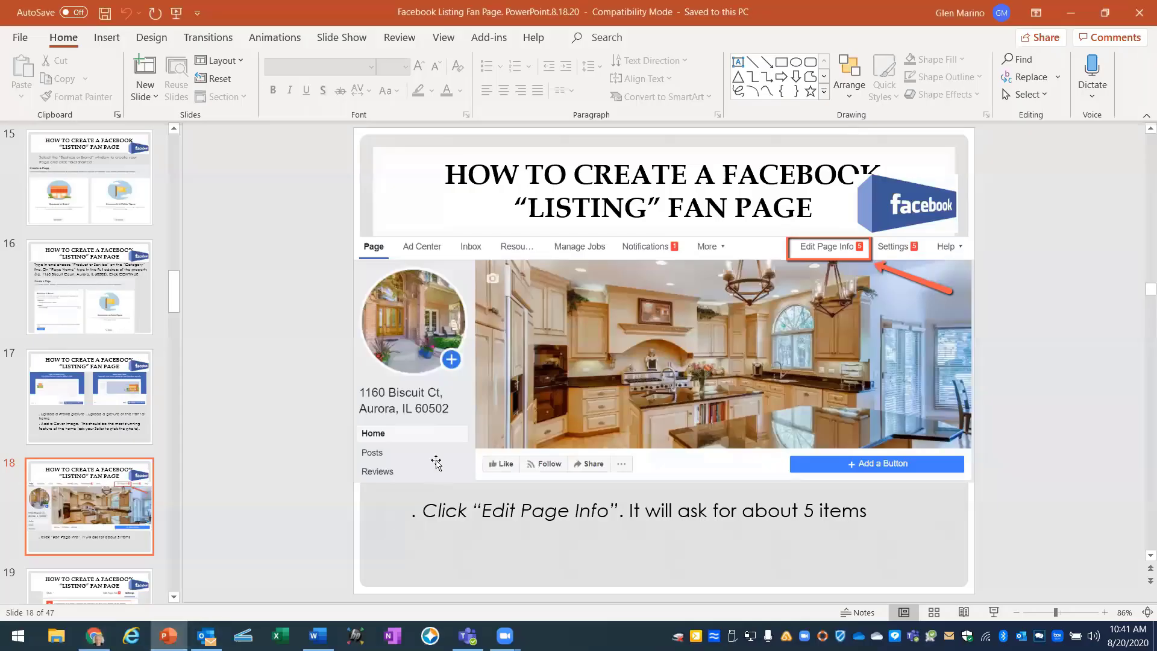
scroll(520, 511, down, 1)
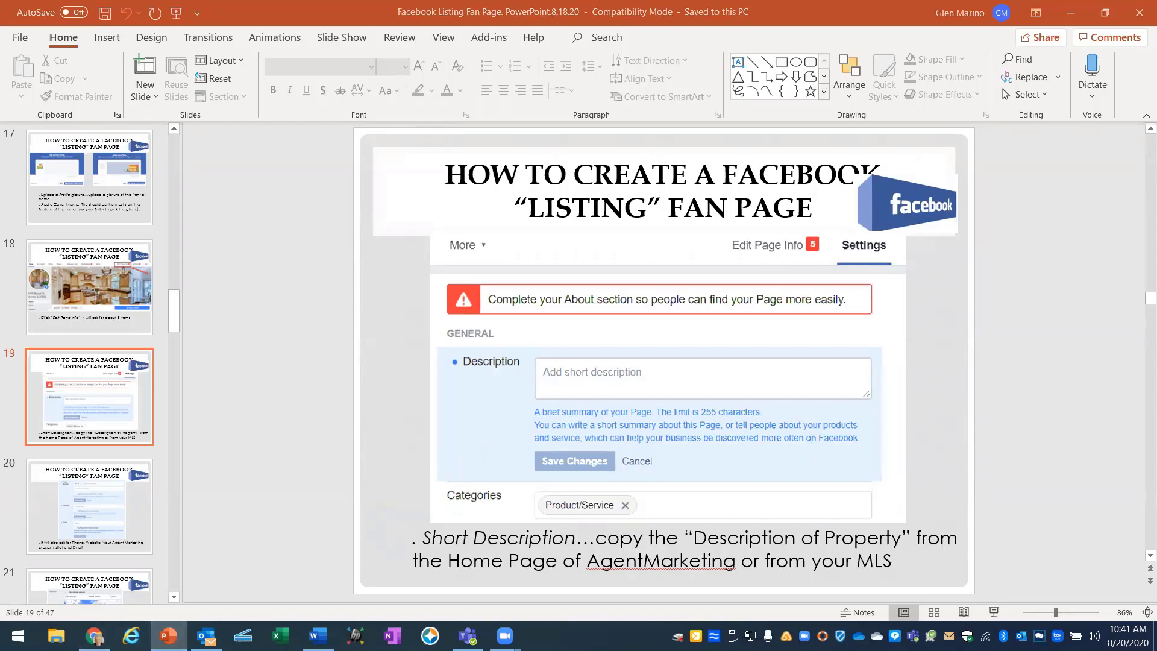
click(94, 636)
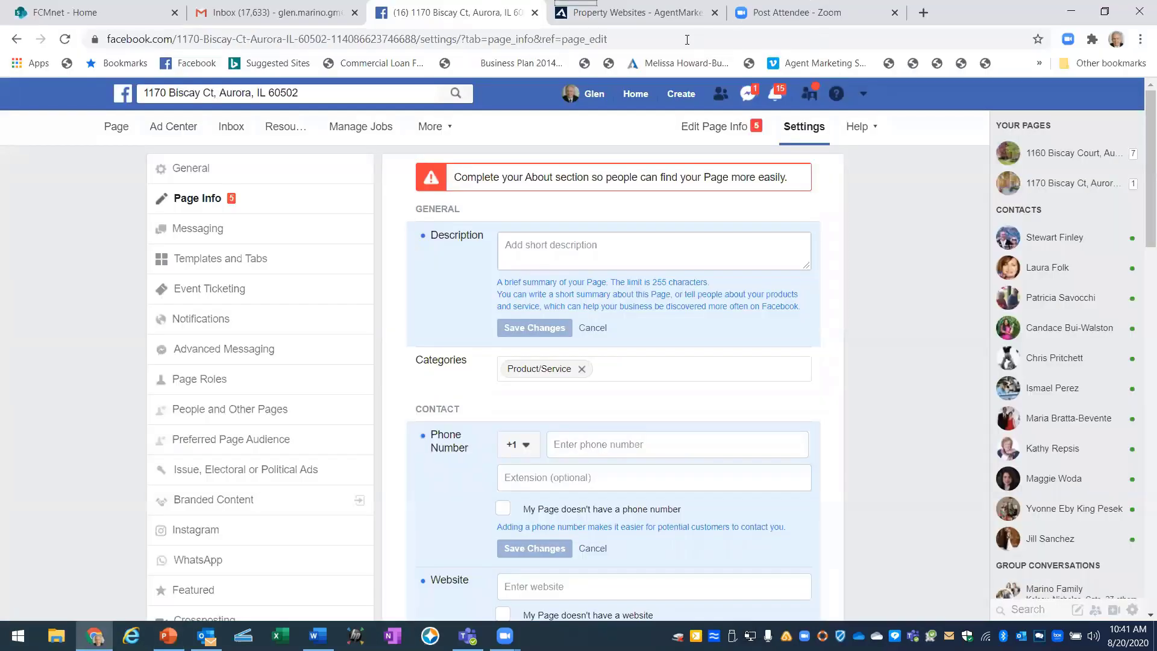
Copy the heading and first description paragraph from the property website's listing.
click(658, 24)
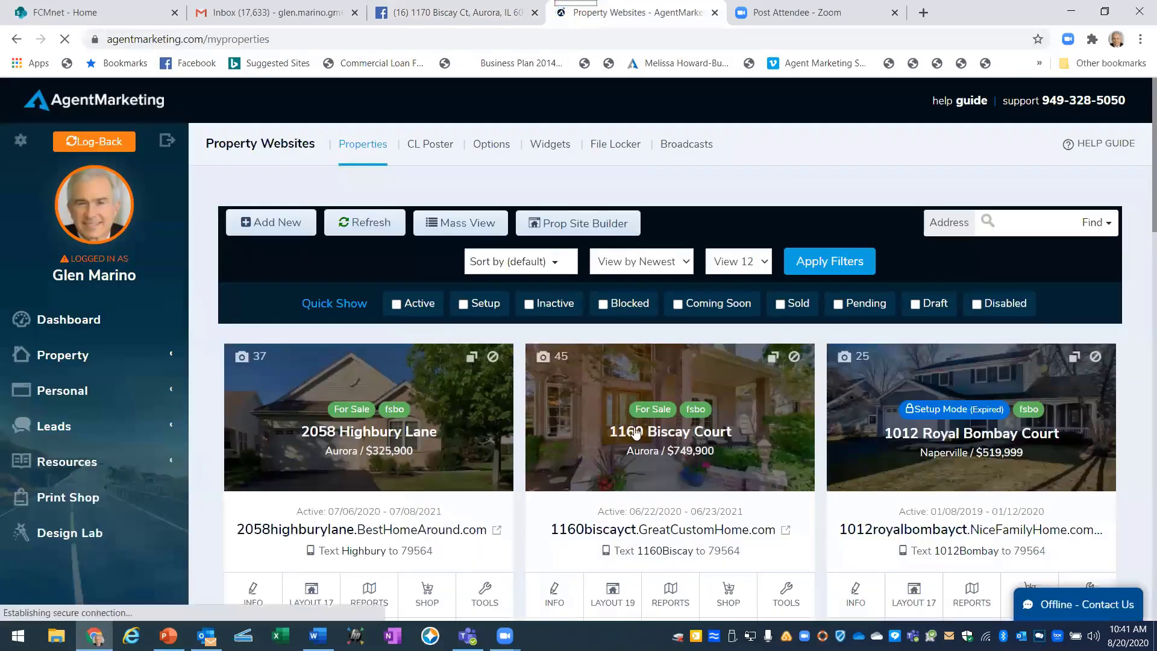
click(598, 425)
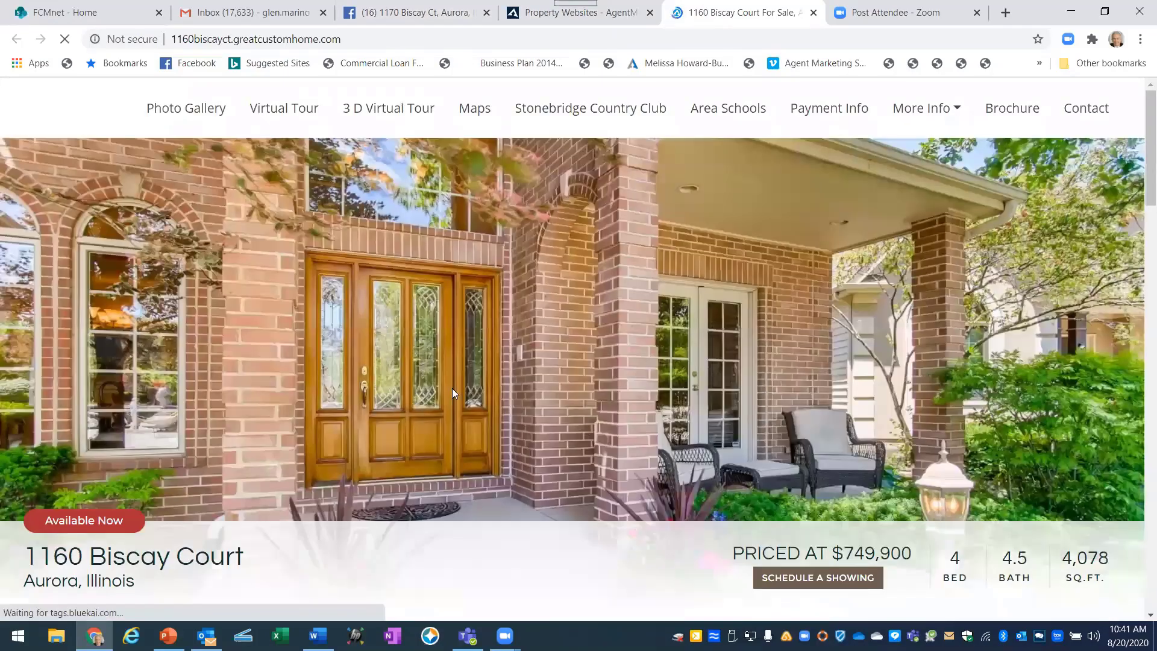
scroll(452, 388, down, 5)
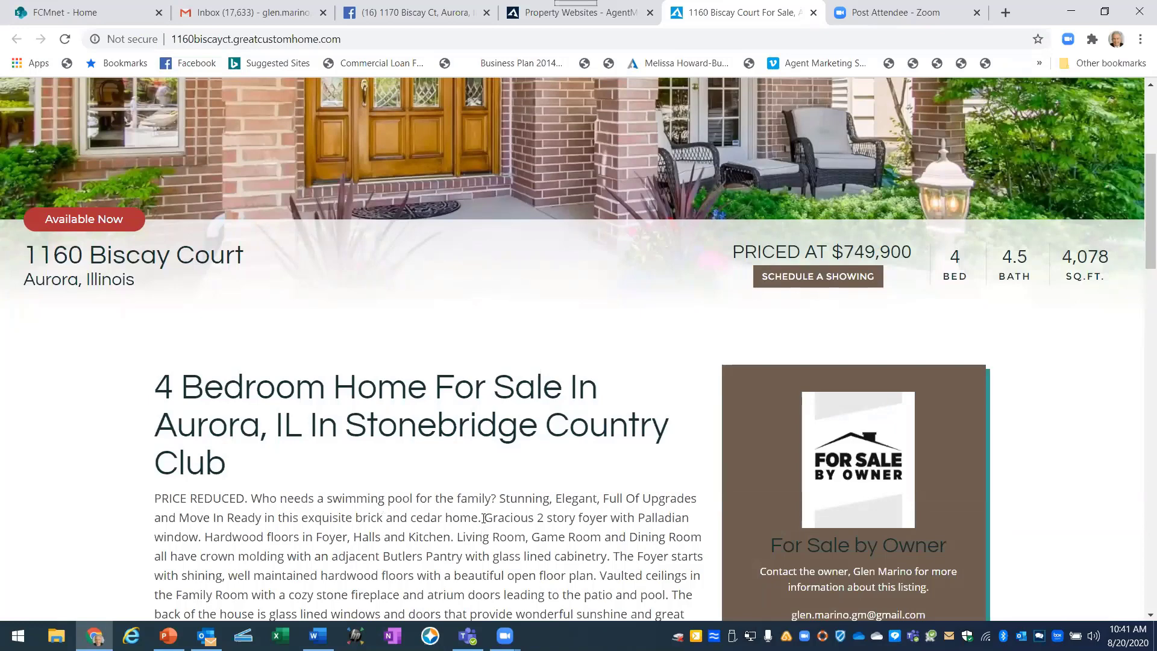
drag(480, 517, 162, 387)
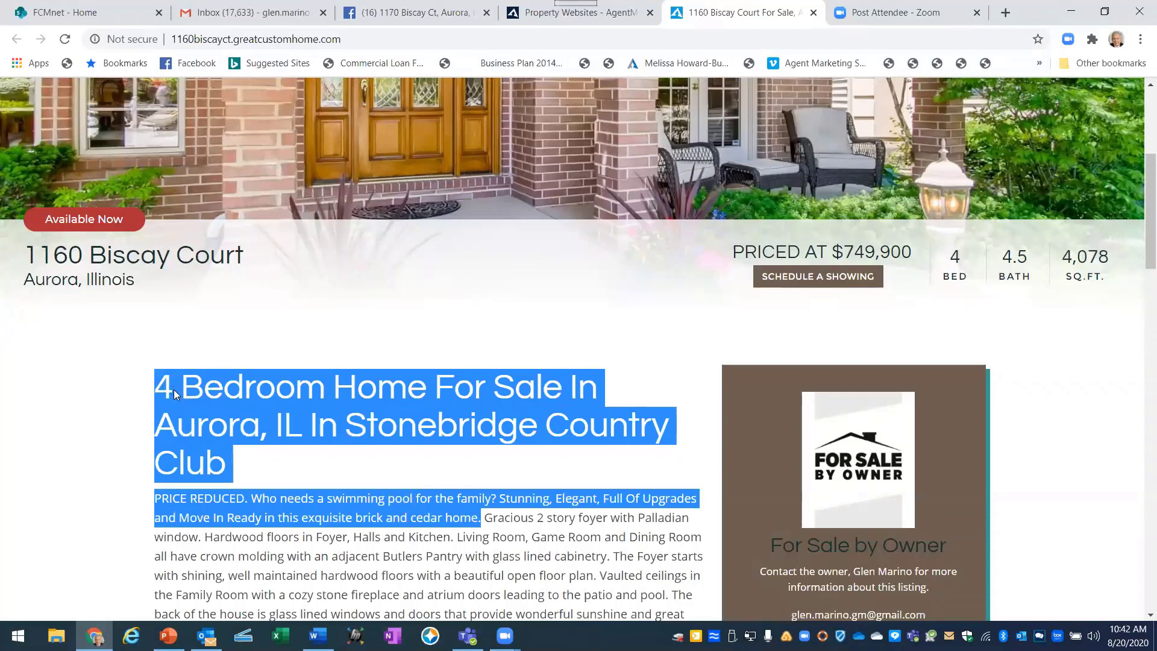
right_click(174, 394)
click(189, 402)
Paste the copied listing text into the page's Description field.
click(394, 14)
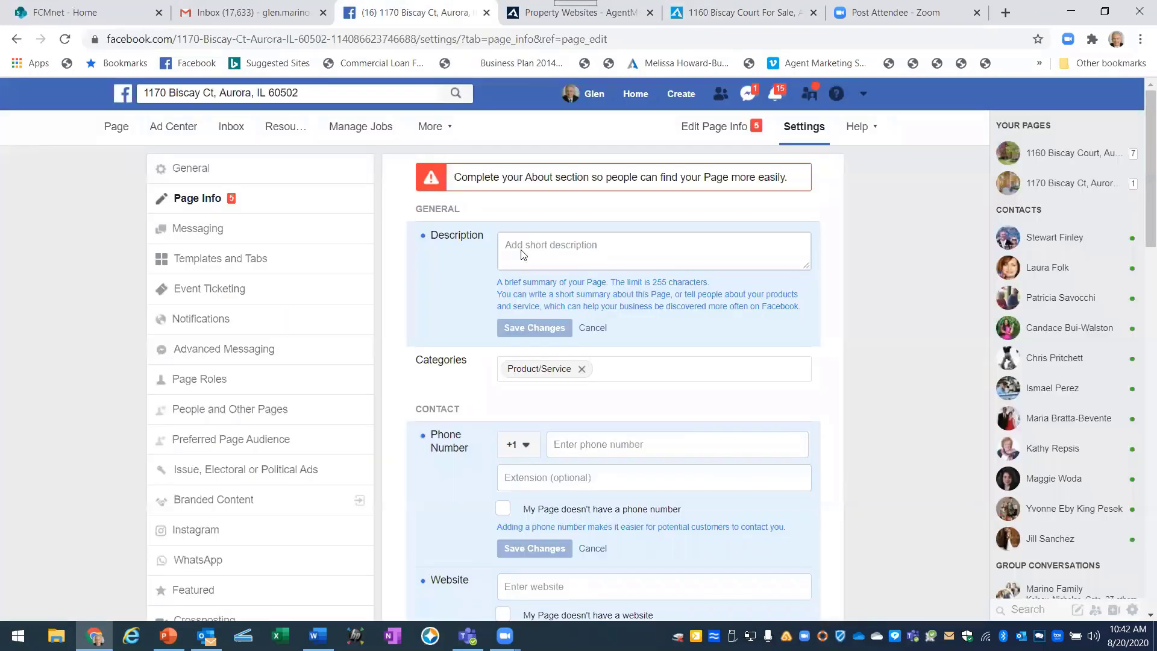
click(508, 245)
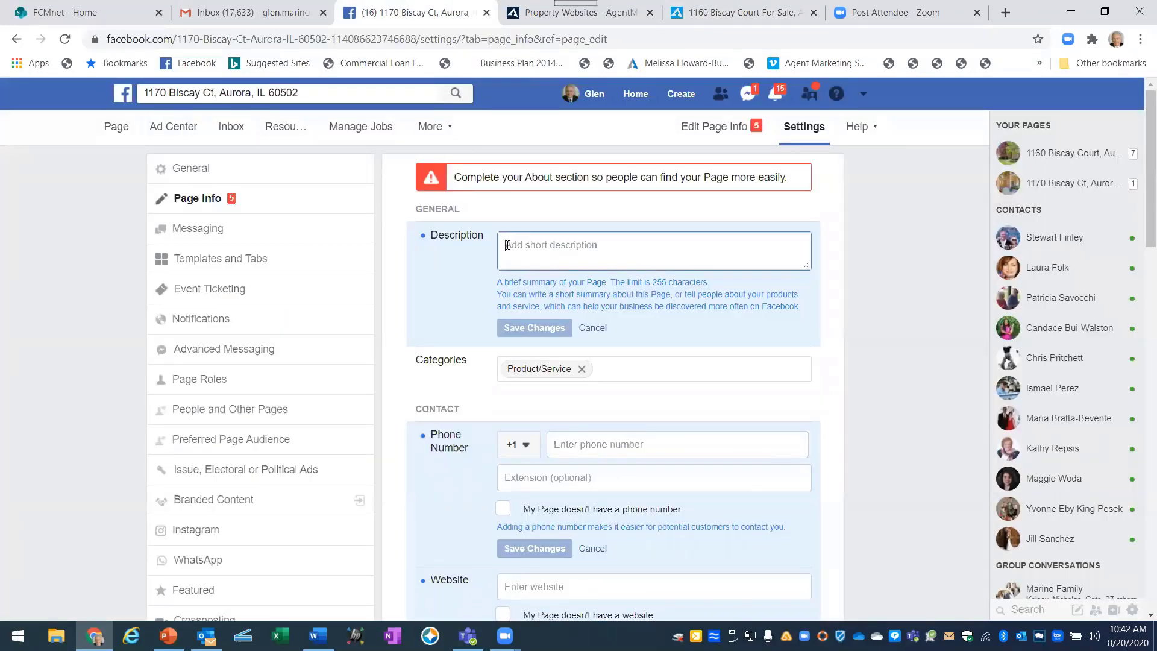
right_click(517, 245)
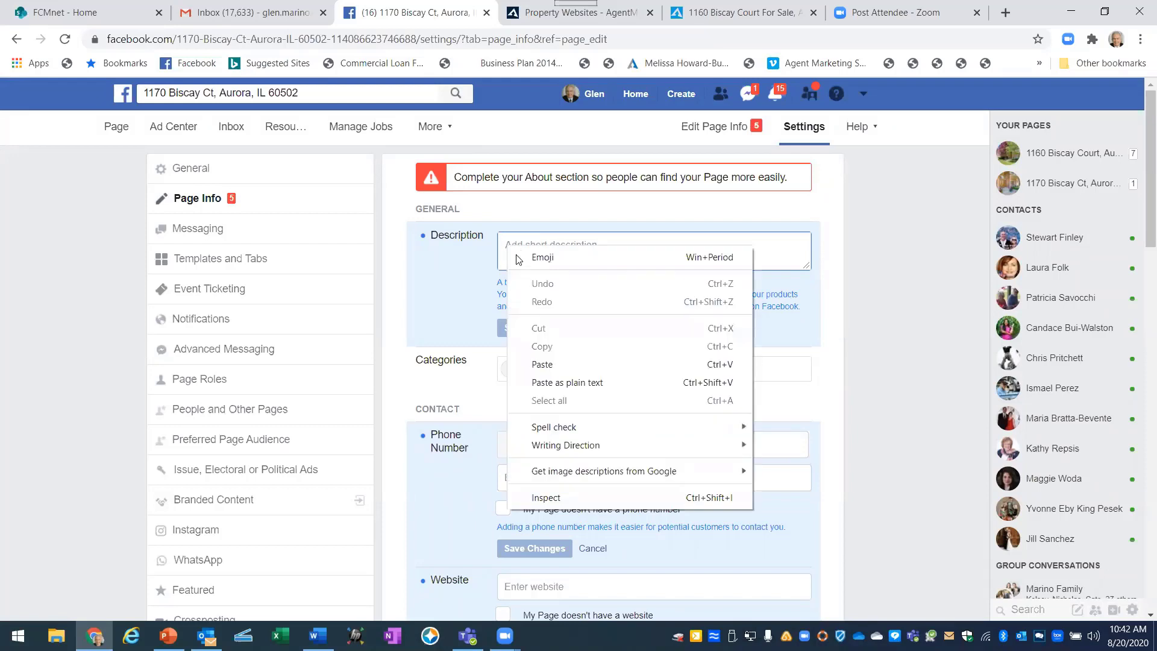
click(544, 361)
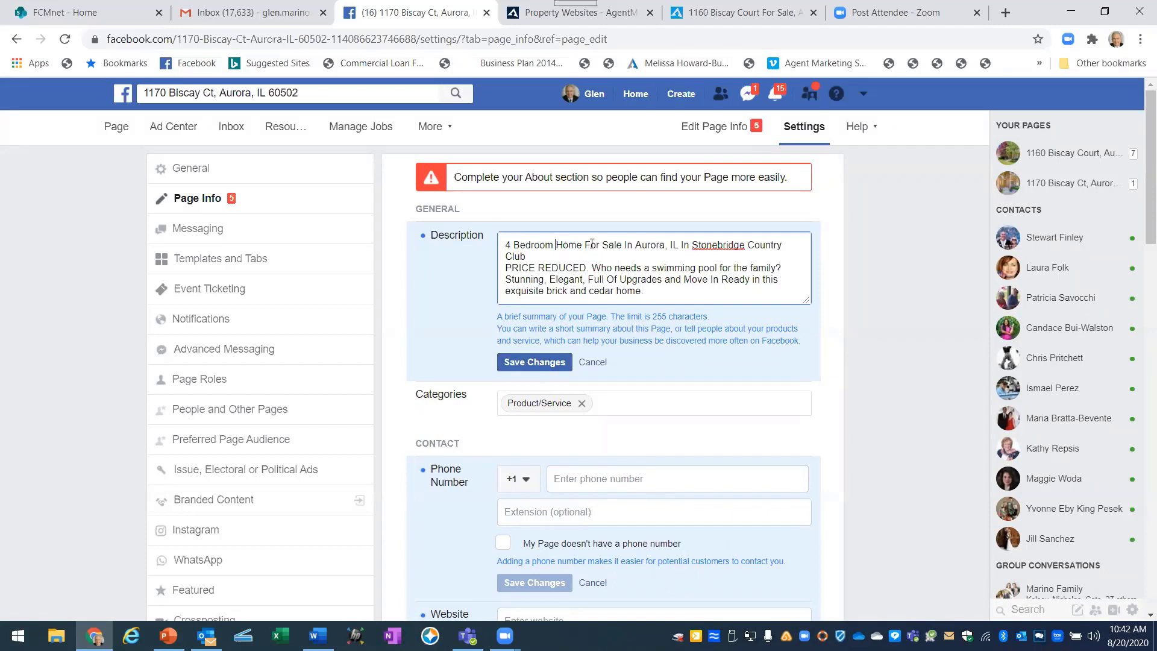
Insert '4.5 Bathroom', join PRICE REDUCED onto the previous line, and save the Description.
text(4.5 )
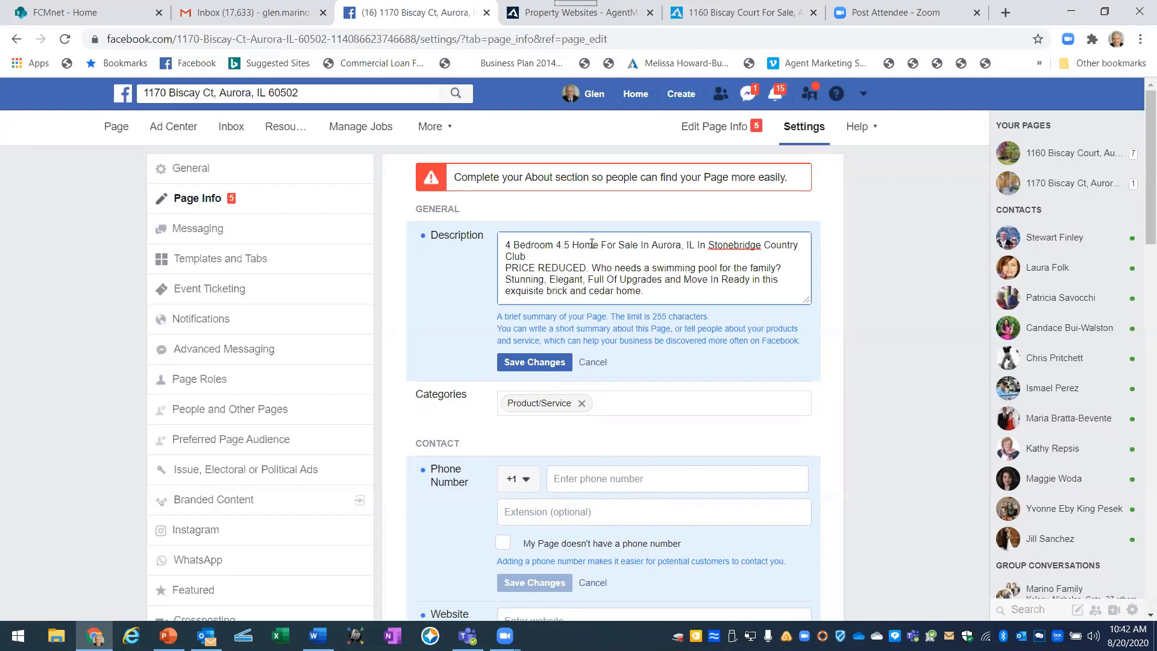
text(Bathromm)
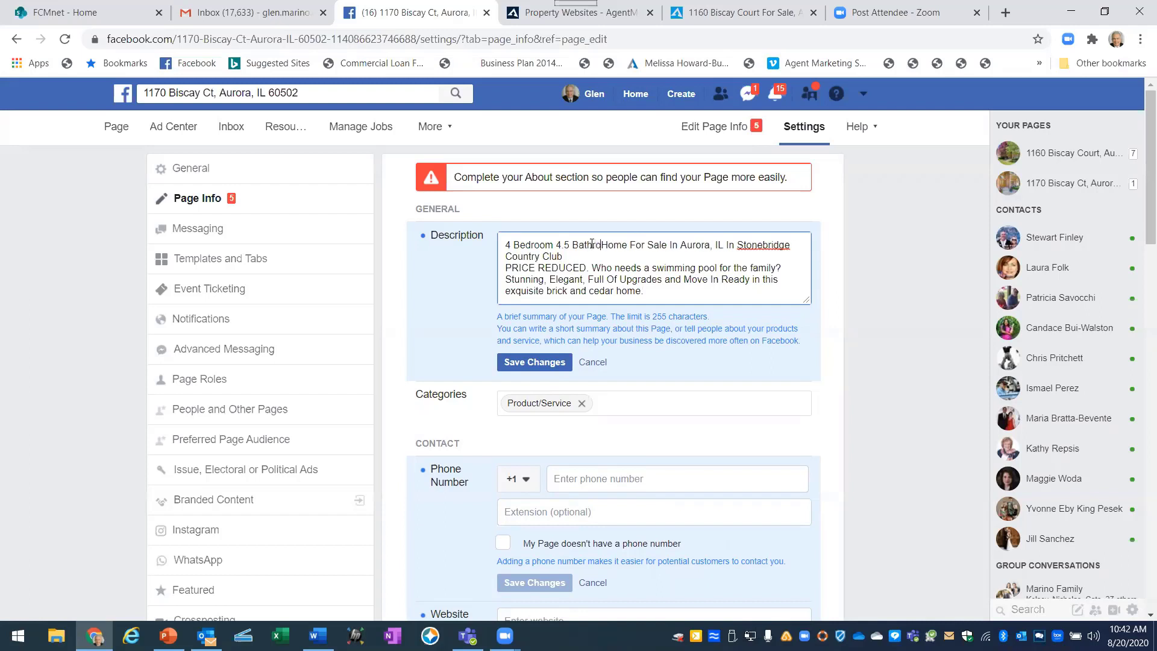
key(BackSpace)
key(BackSpace)
text(om)
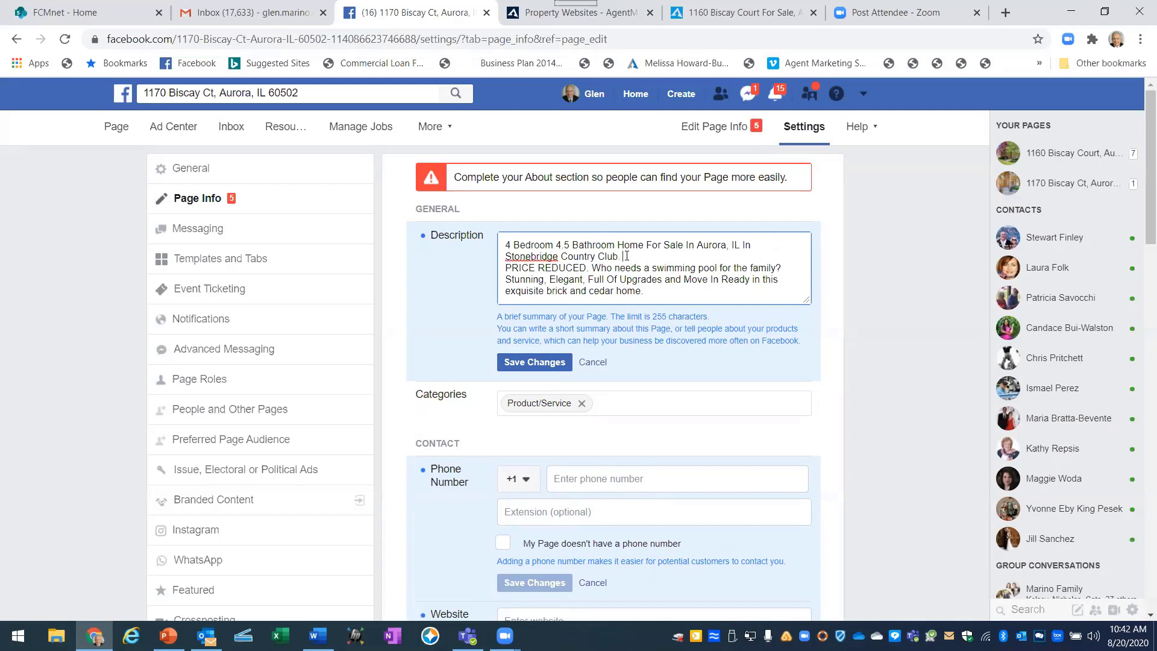
key(Delete)
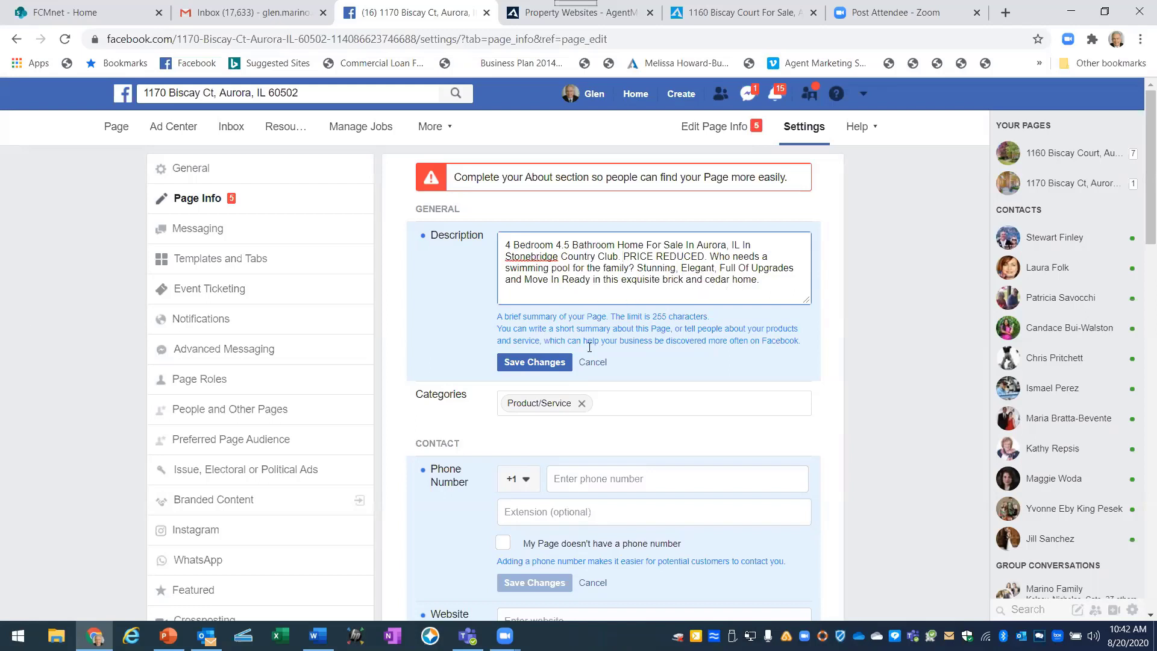
click(528, 360)
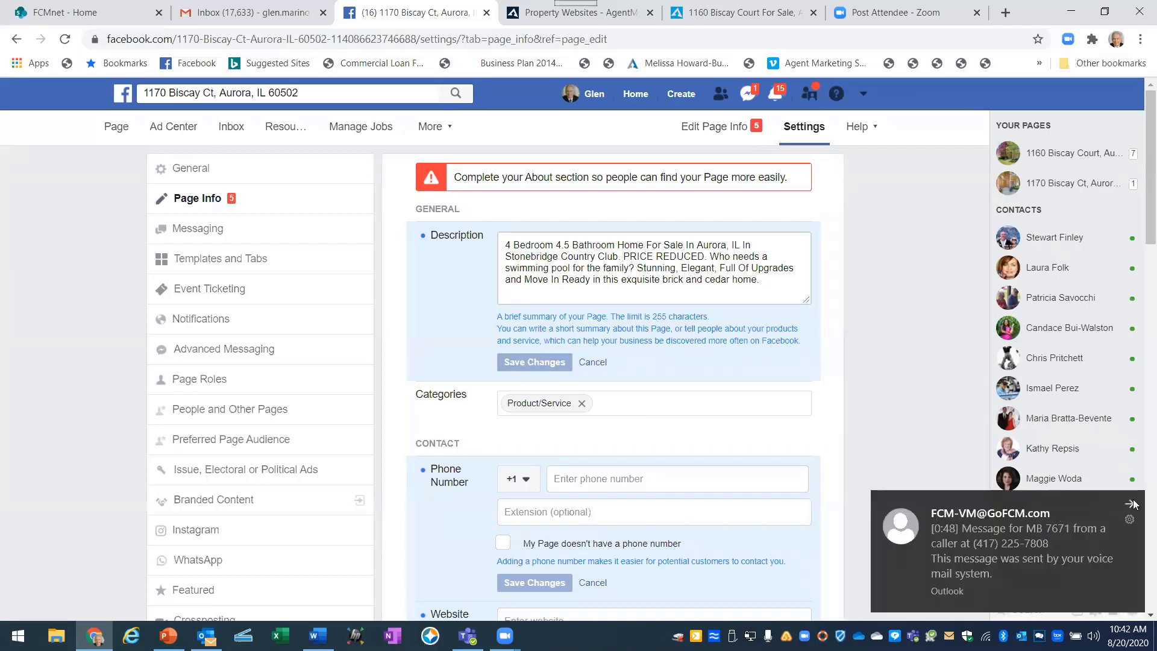
click(1133, 504)
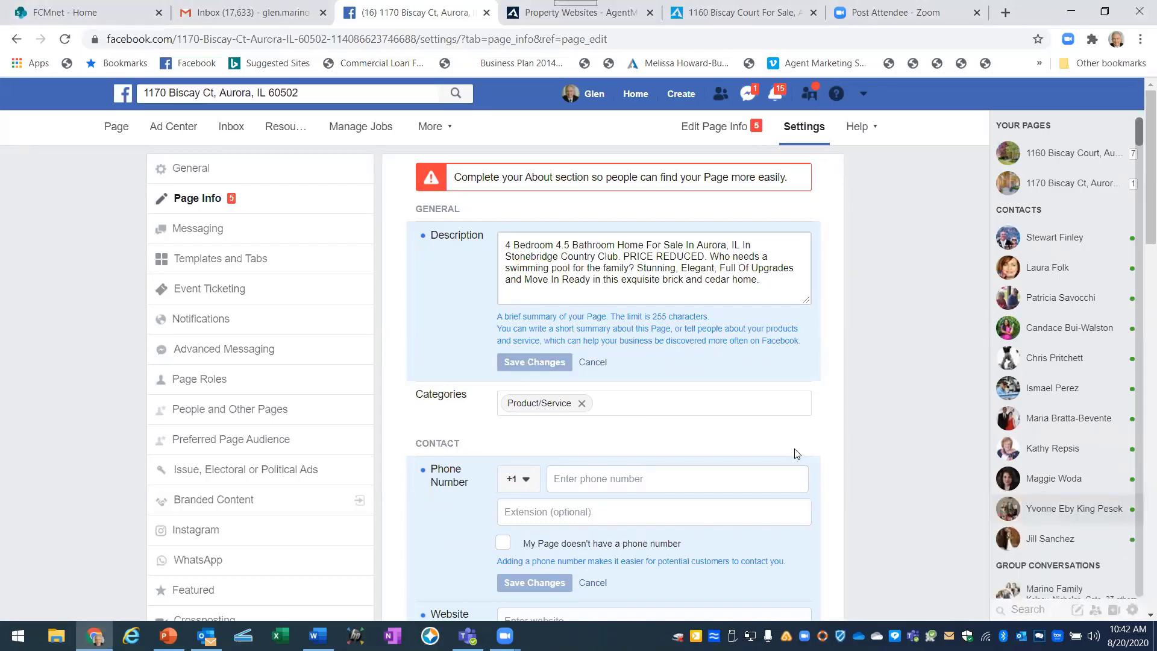
Enter the agent's phone number in the Phone Number field and save it.
scroll(476, 456, down, 3)
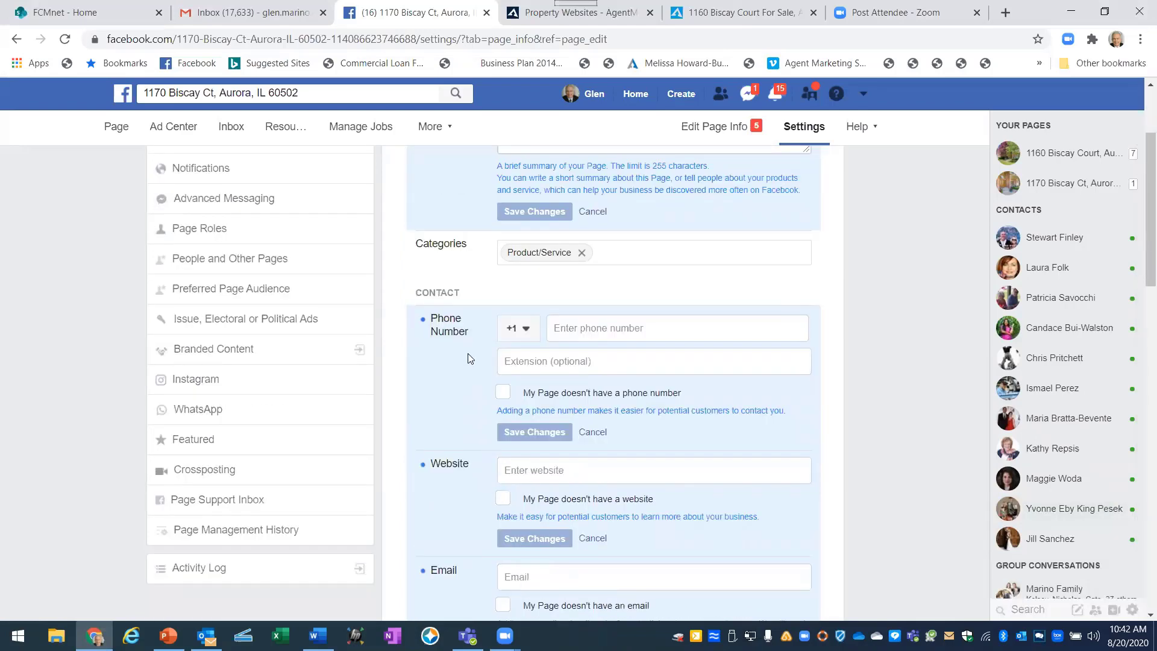
click(578, 323)
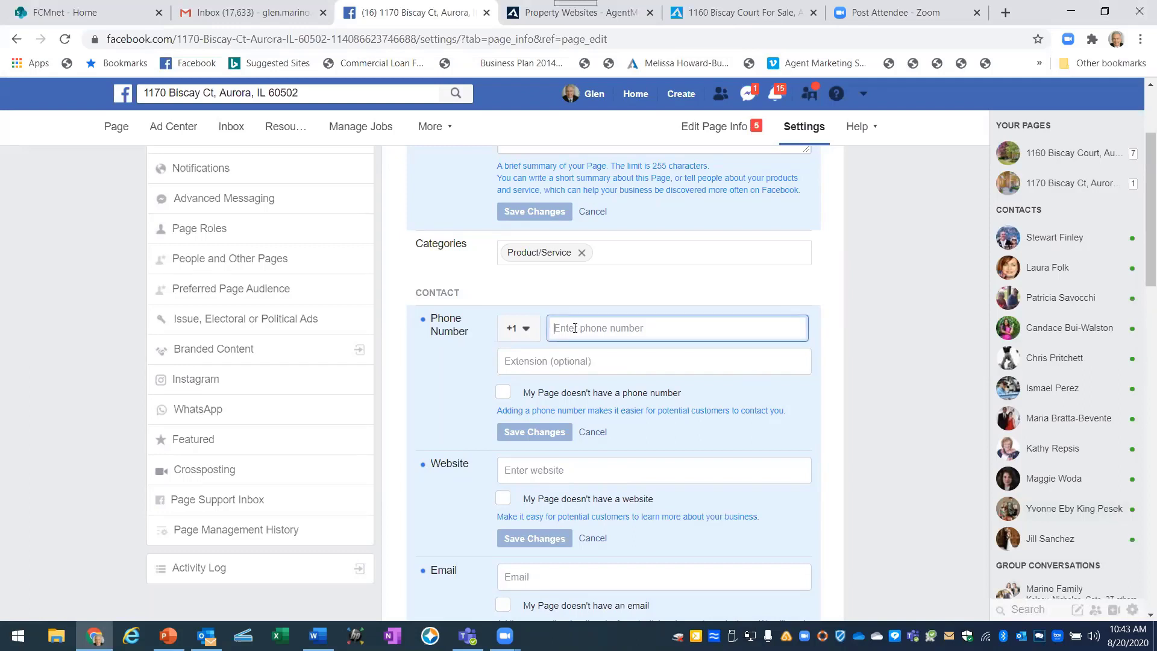
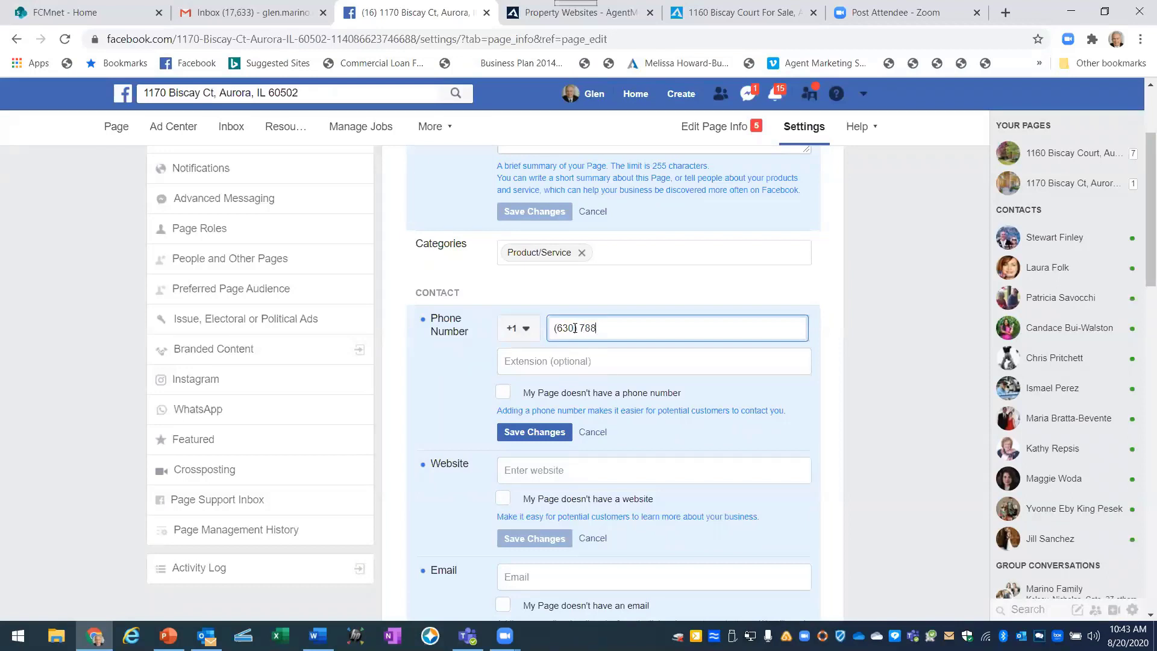
click(555, 434)
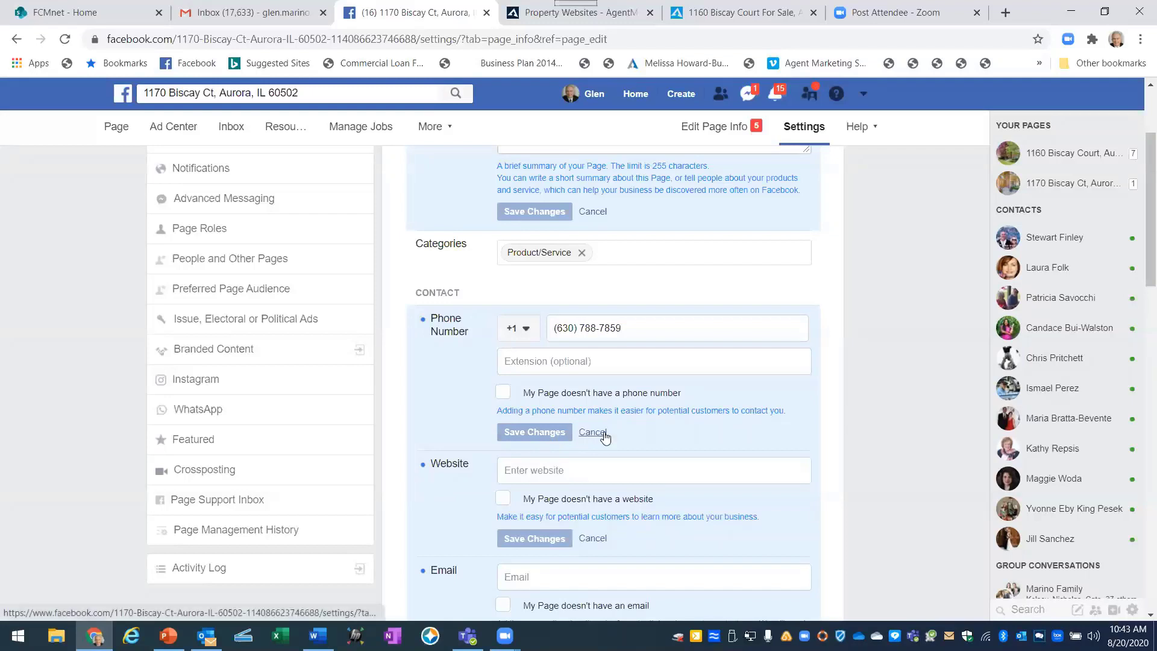
scroll(600, 435, down, 1)
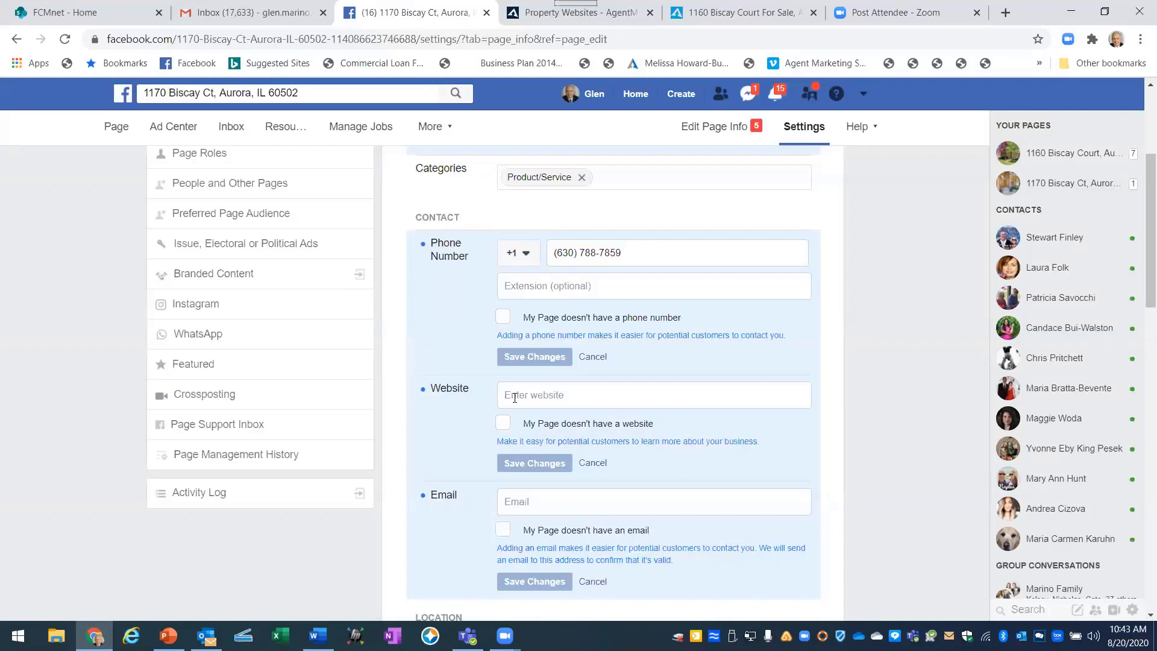
Copy the property website's URL from its tab's address bar.
click(515, 397)
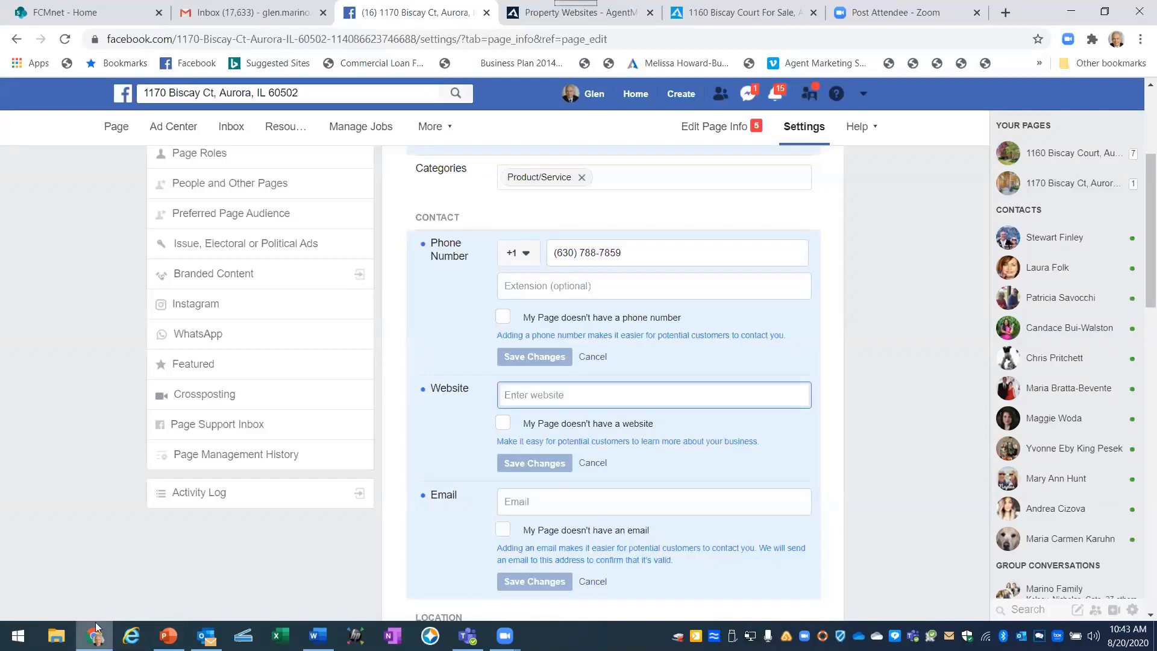
key(alt+Tab)
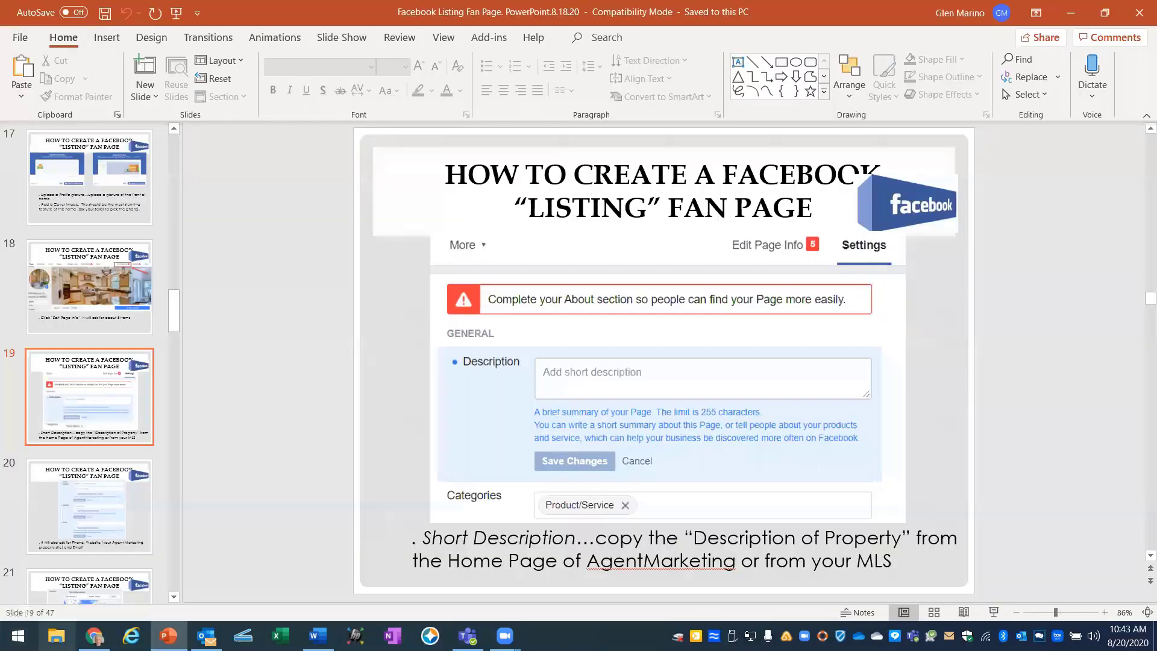
key(alt+Tab)
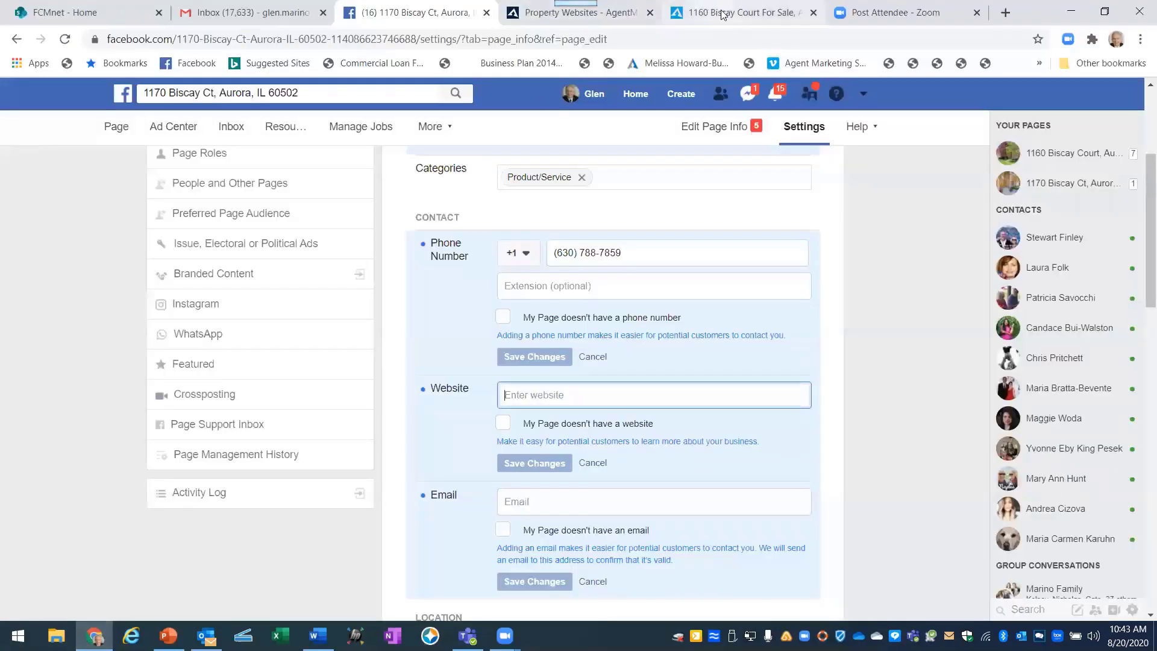
click(723, 13)
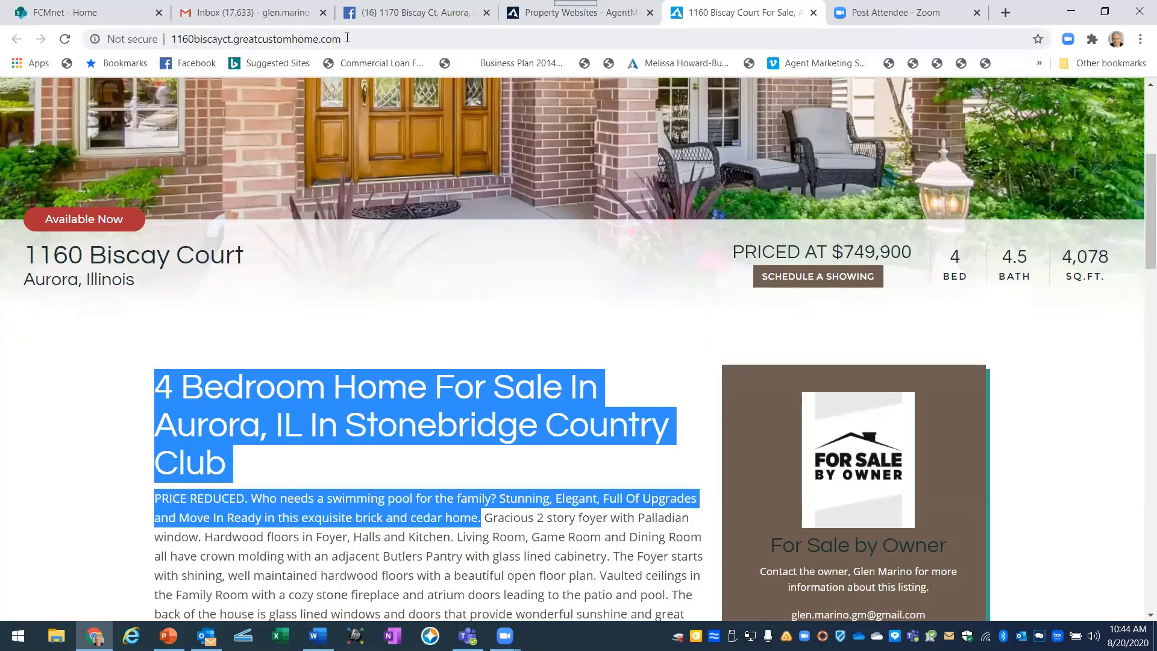
drag(347, 37, 171, 35)
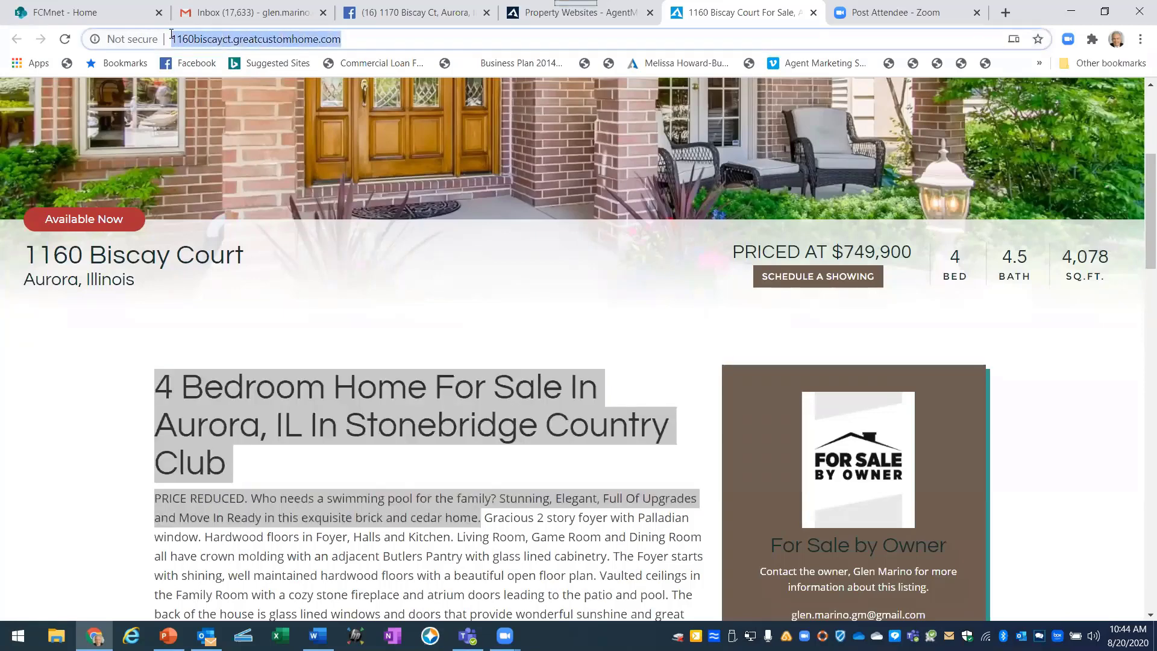
right_click(187, 37)
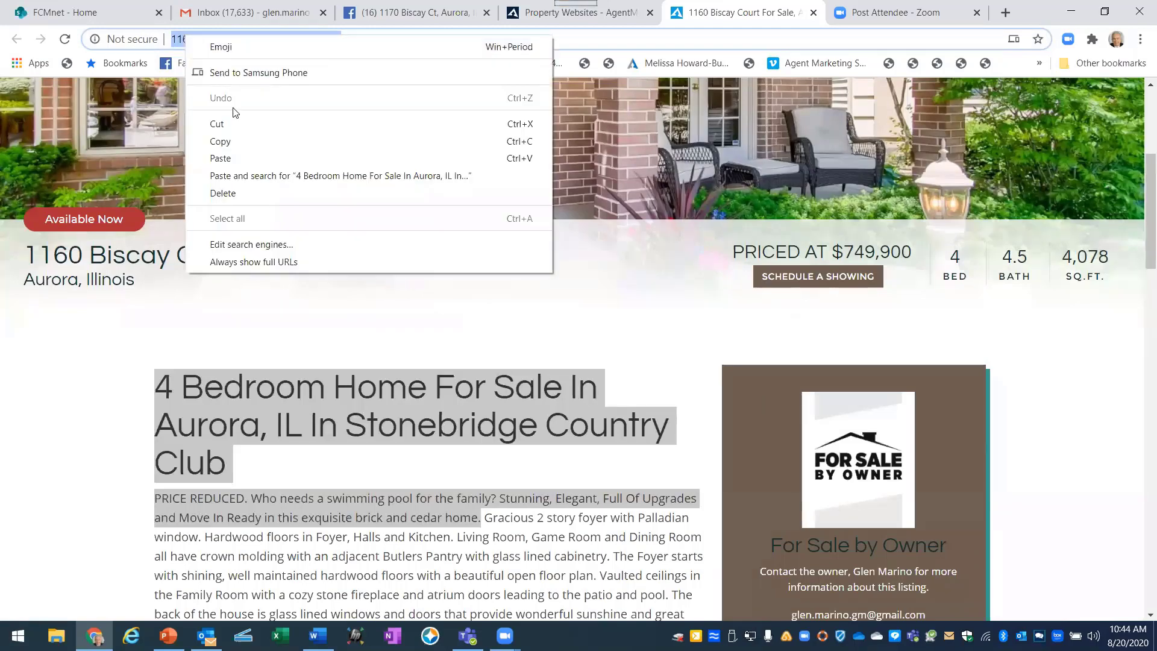
click(232, 142)
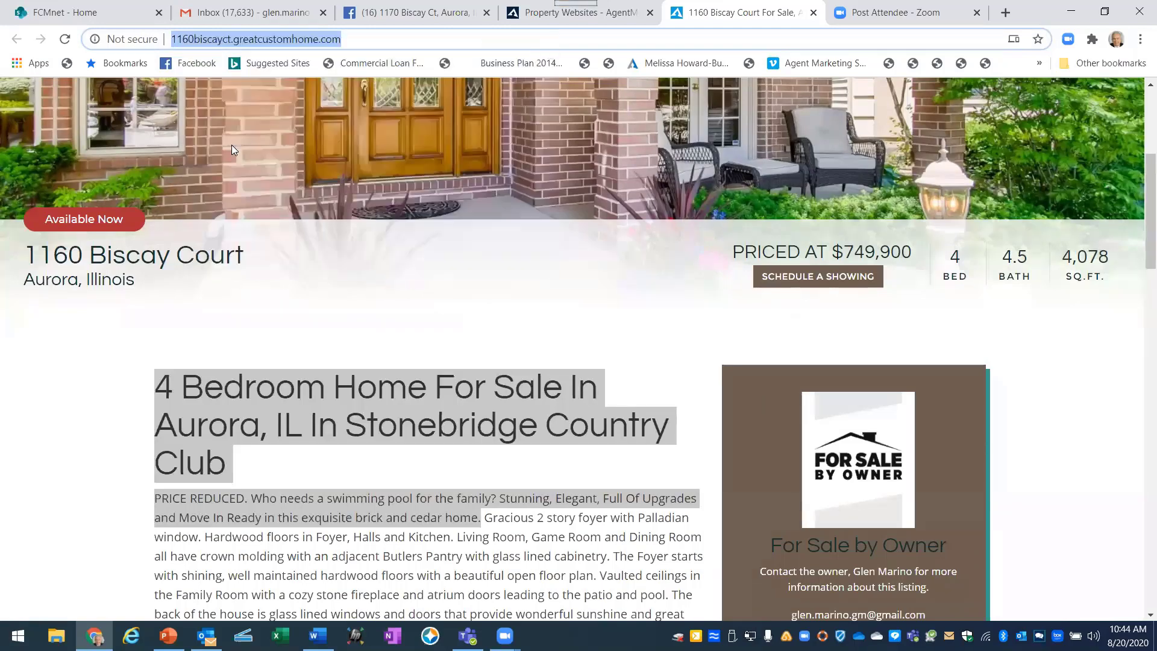
Paste the property website URL into the page's Website field and save.
click(430, 10)
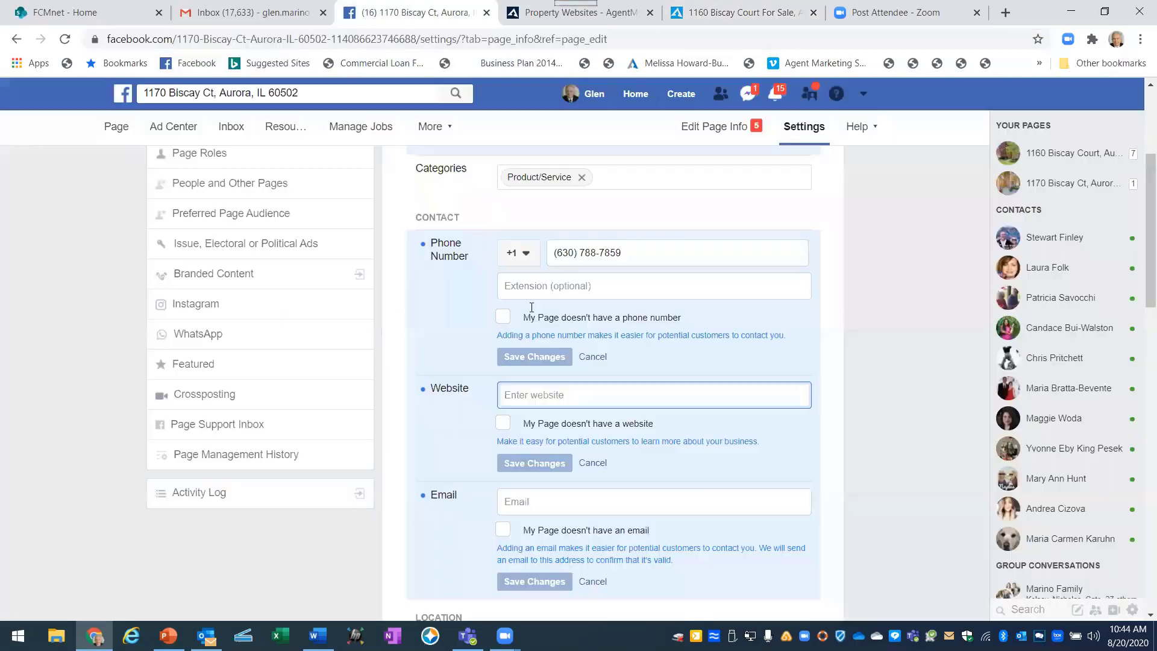
right_click(521, 398)
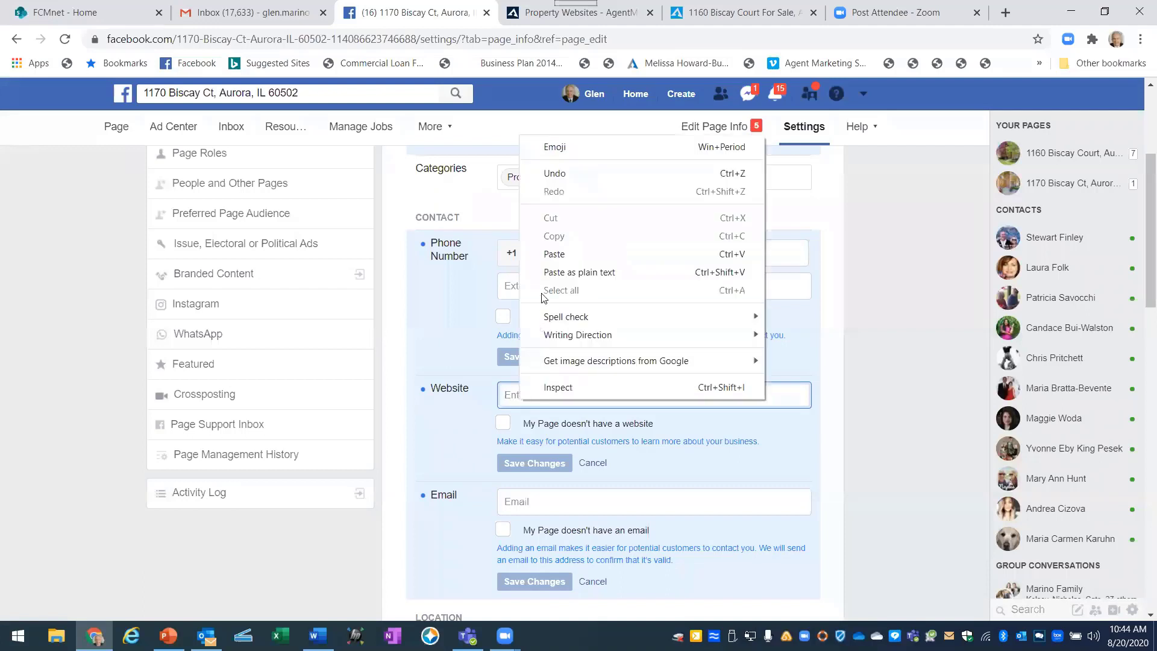
click(553, 253)
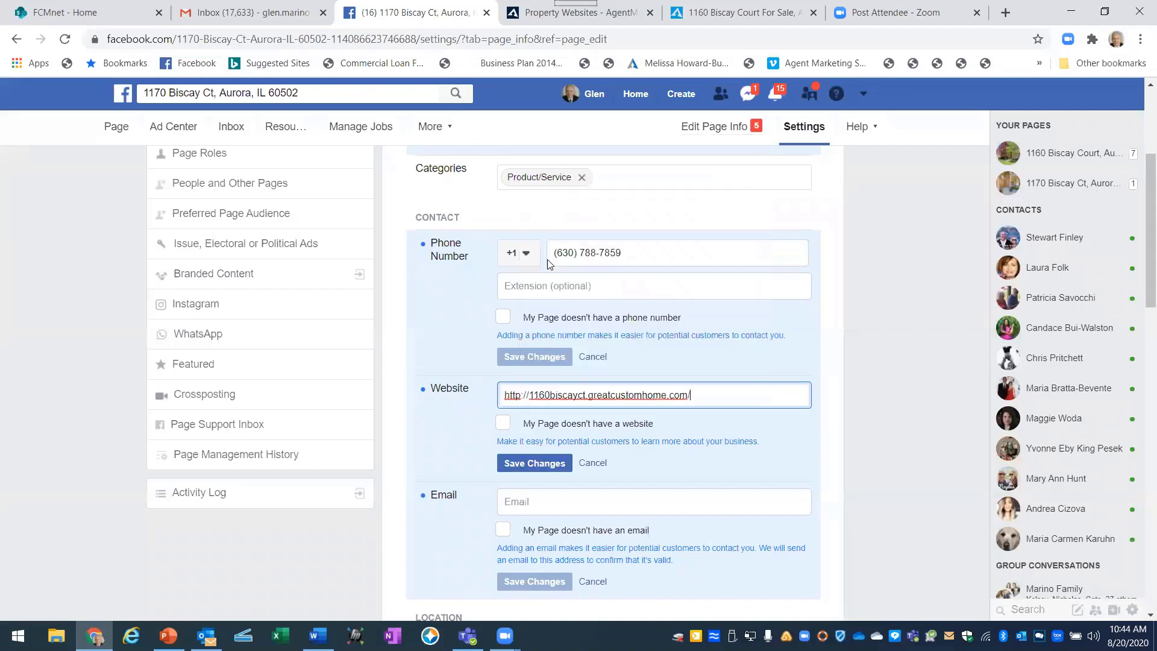
click(536, 468)
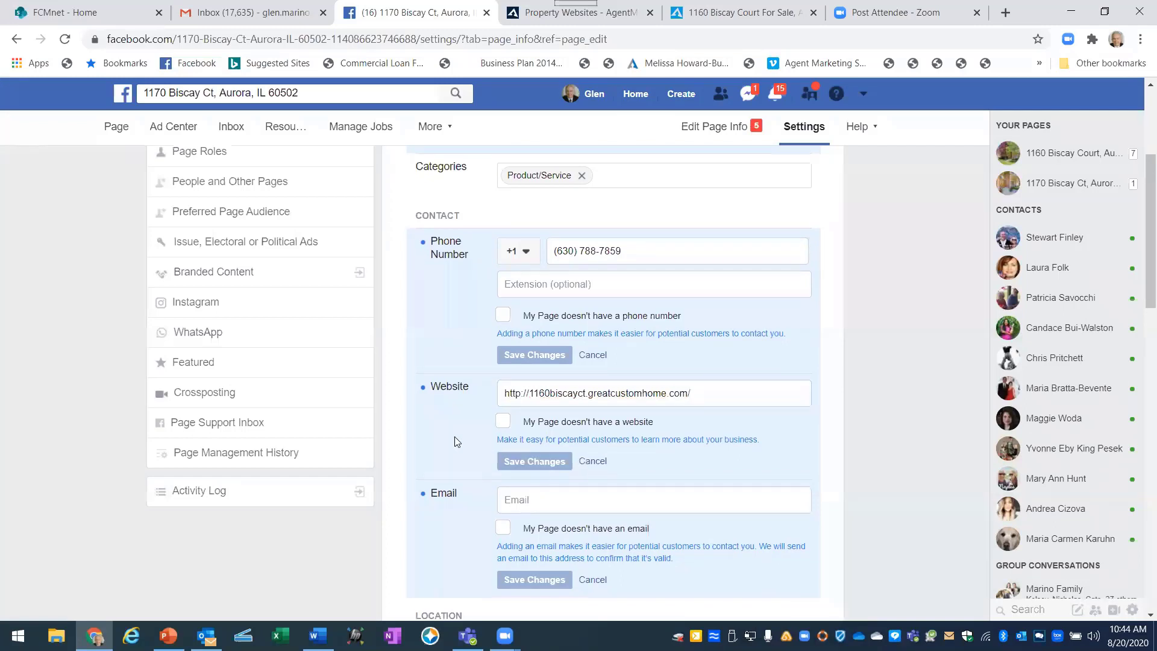
Enter the agent's contact e-mail in the Email field and save it.
scroll(456, 439, down, 1)
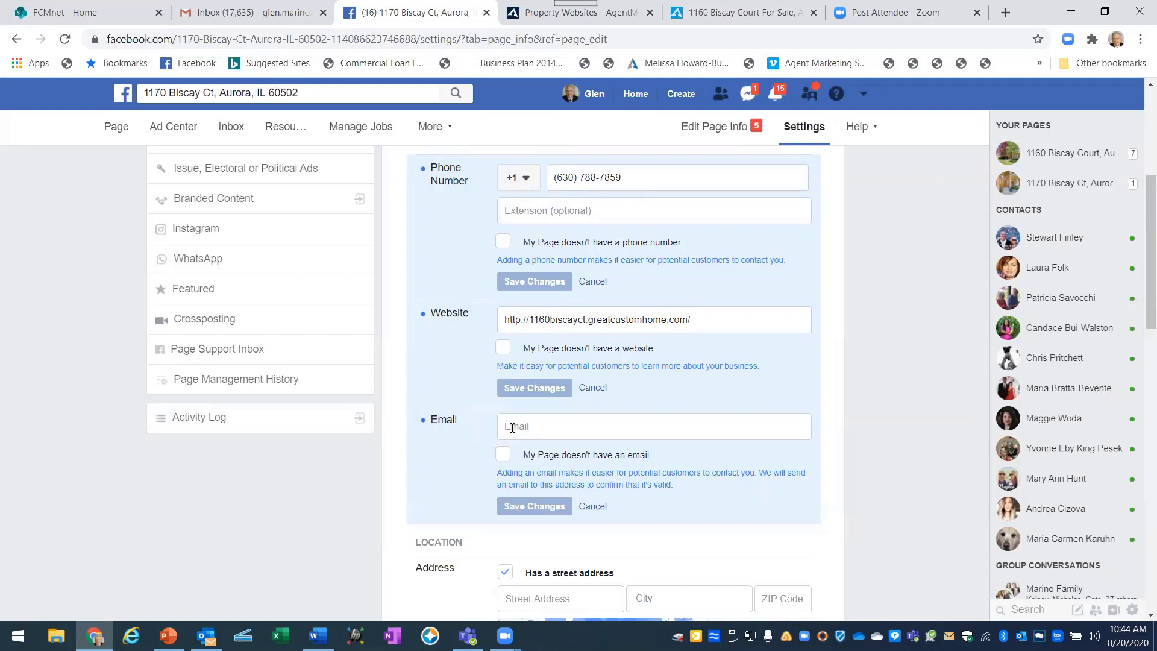
click(511, 427)
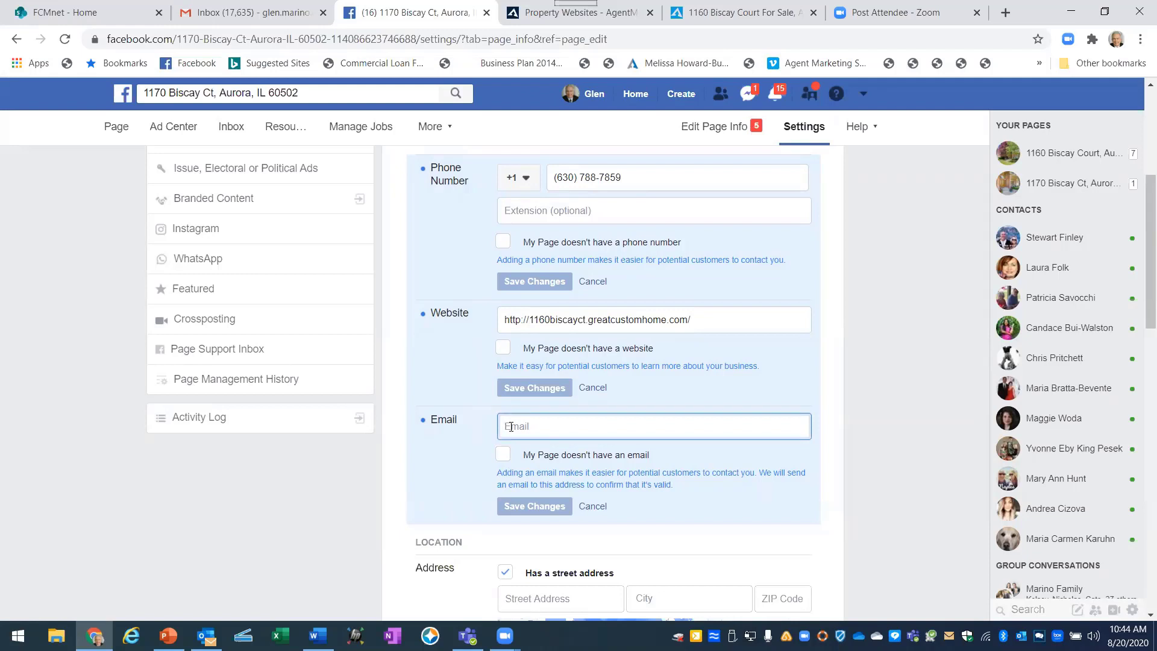
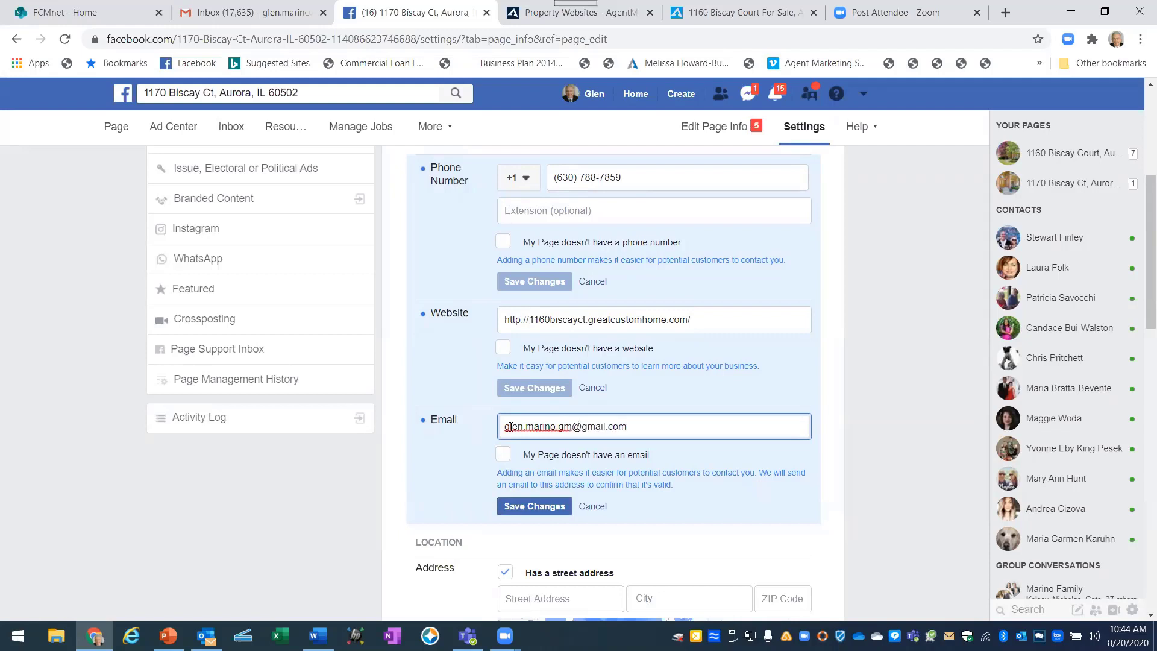
click(531, 508)
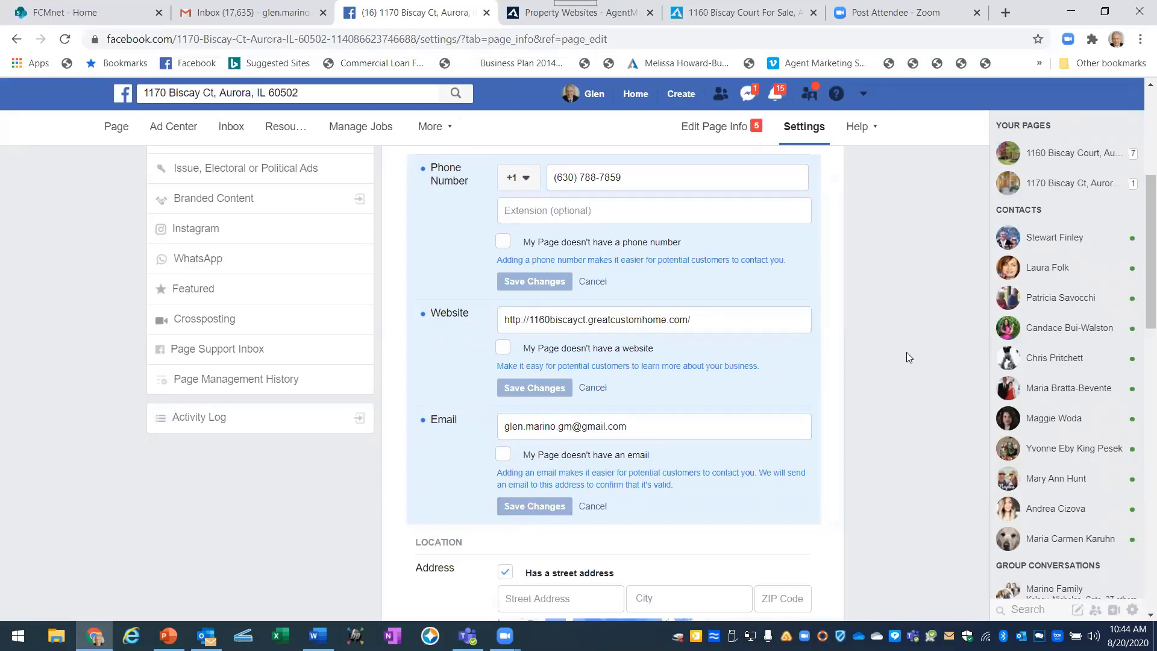
scroll(906, 352, up, 4)
scroll(844, 335, down, 4)
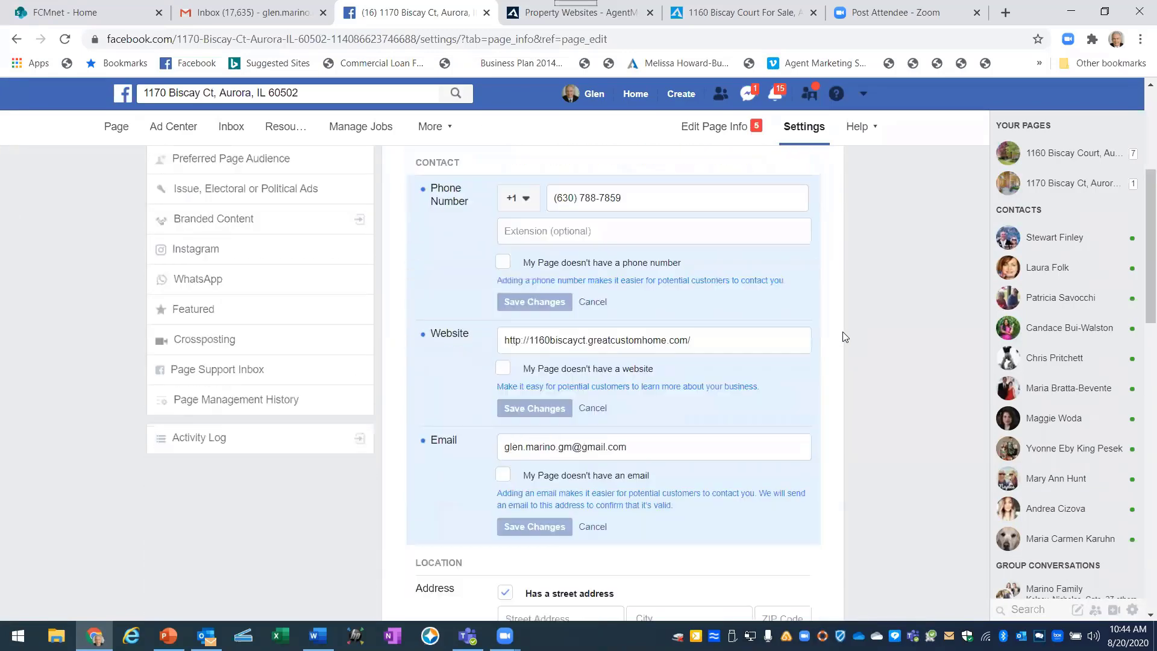
scroll(845, 336, down, 1)
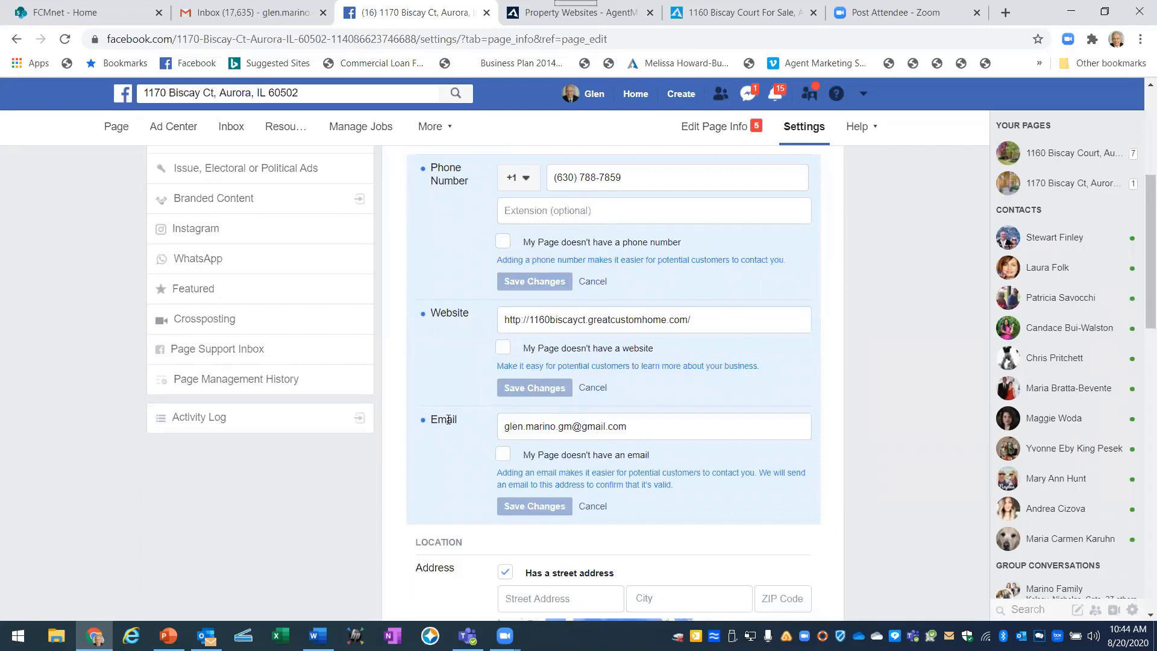
scroll(457, 419, down, 3)
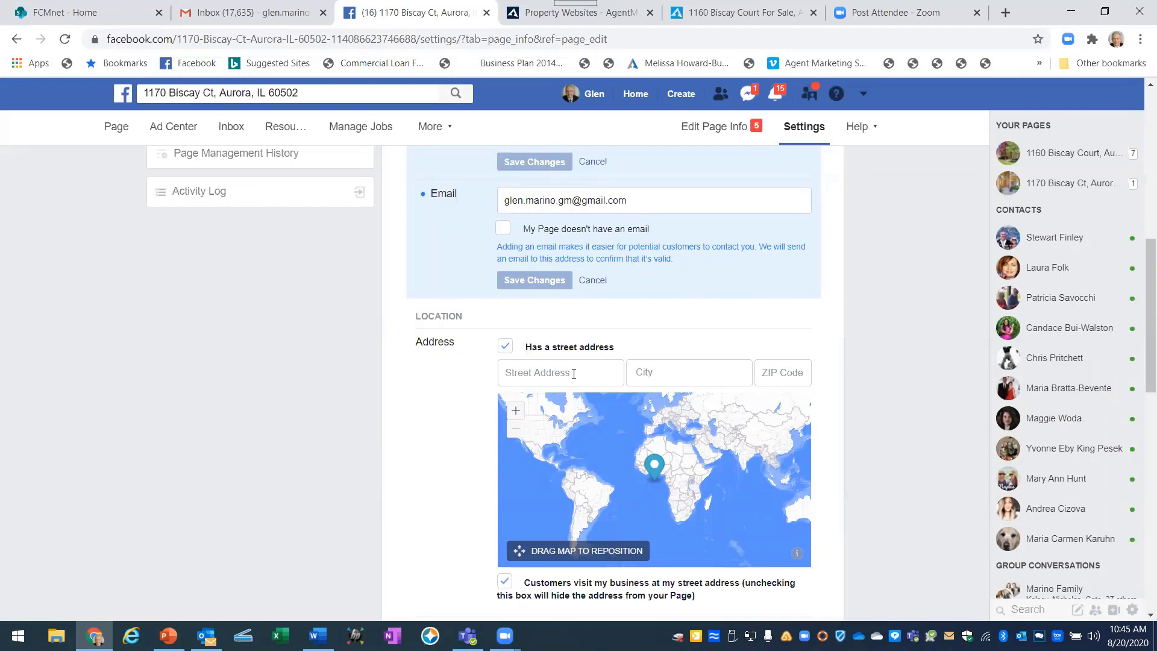
Enter the listing's street address and choose Aurora, Illinois as the city.
scroll(574, 373, down, 1)
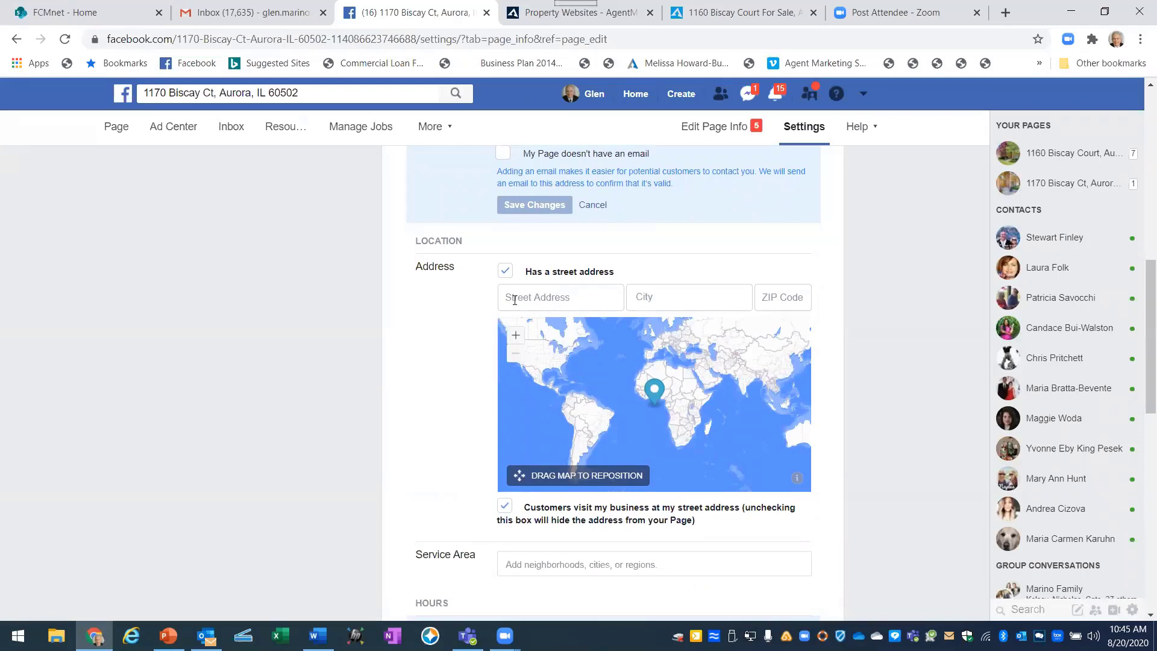
click(516, 298)
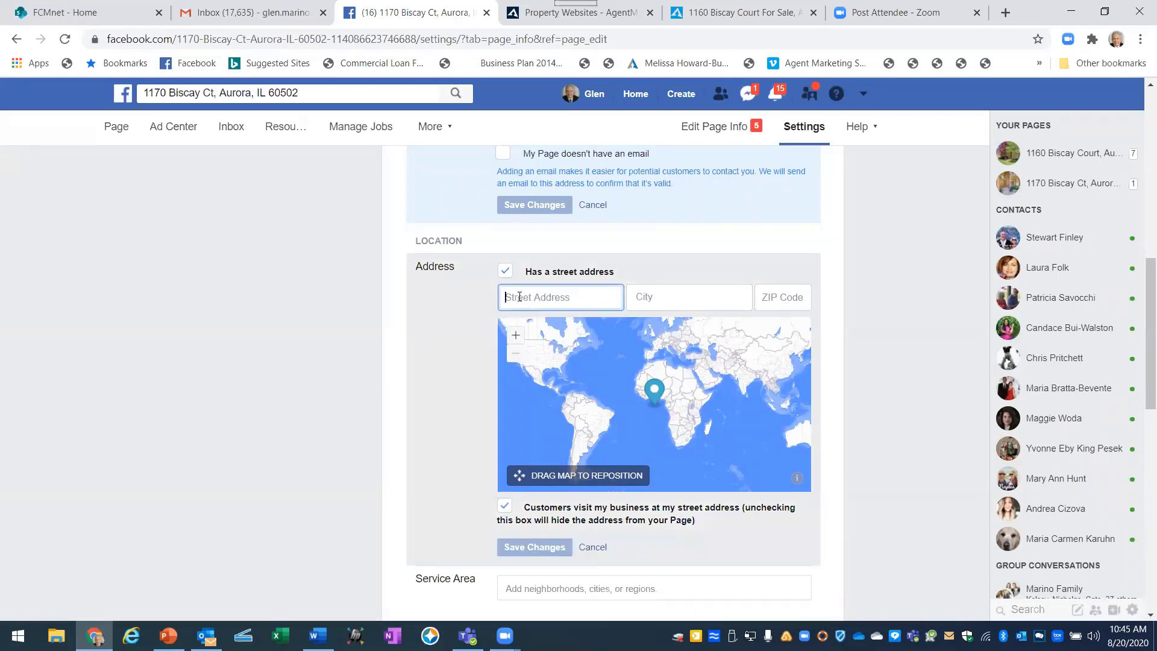
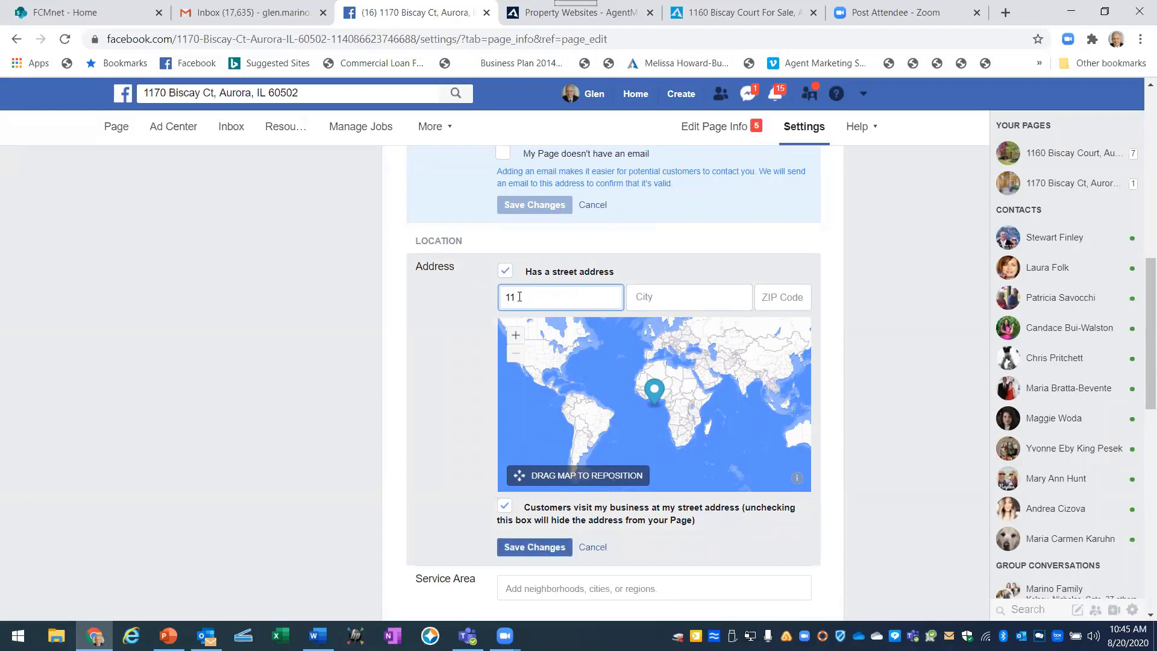
text(Ct)
click(660, 304)
text(Auror)
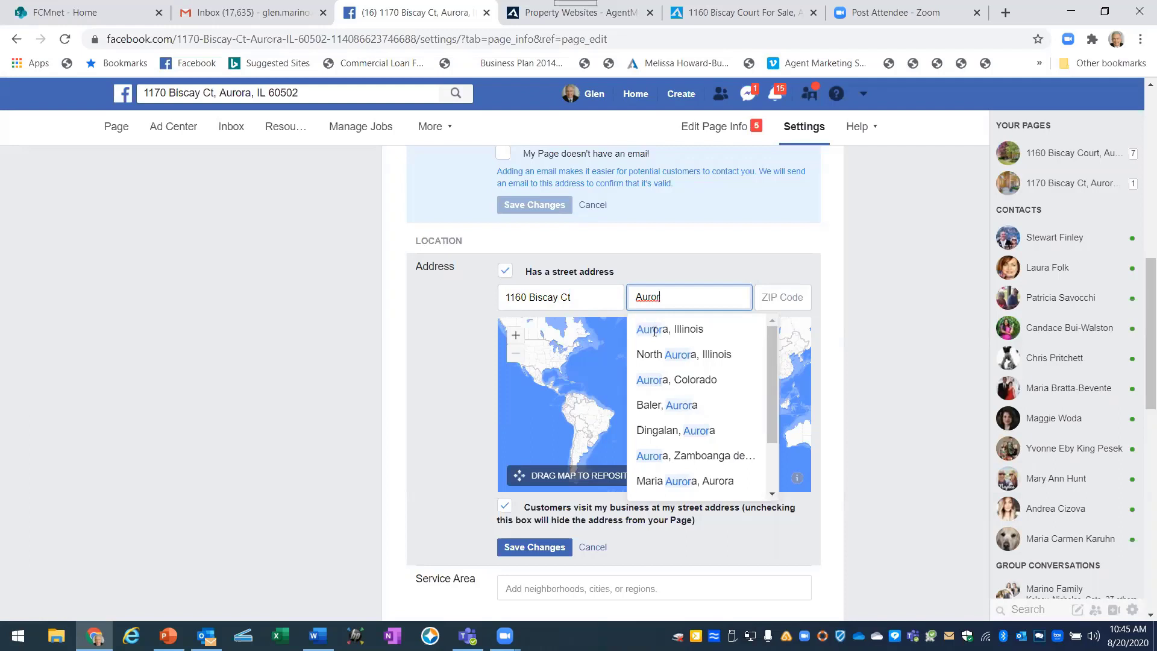
click(654, 330)
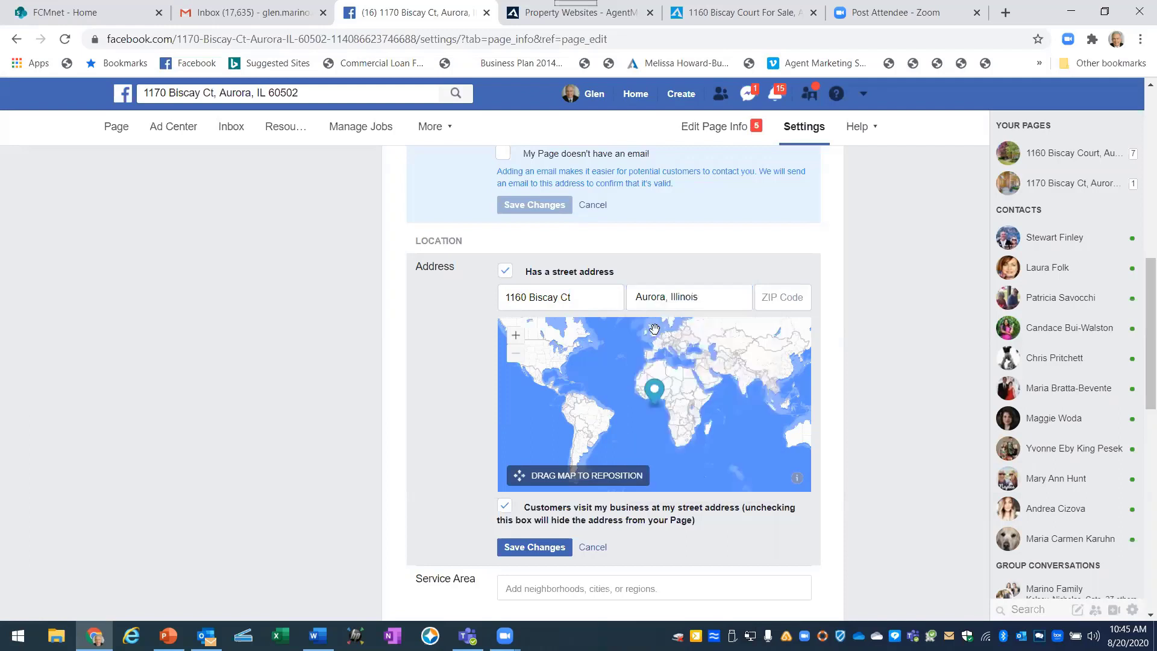
Add the ZIP code, hide the street address from the page, and save the address.
click(774, 302)
text(60502)
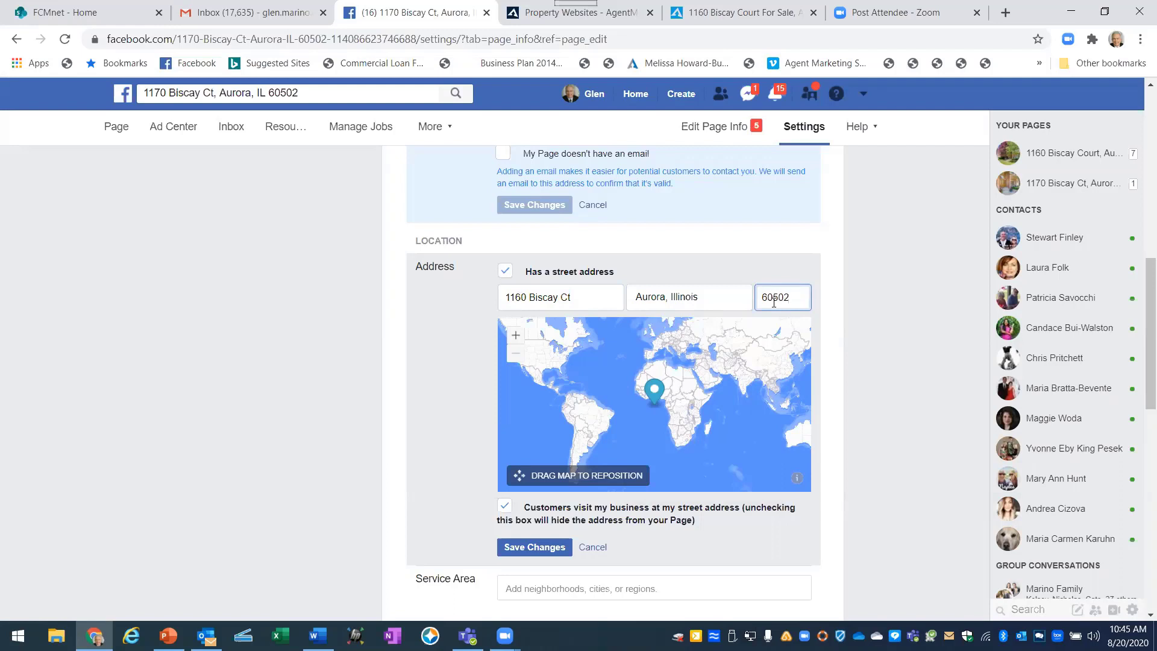
click(434, 401)
click(505, 506)
scroll(464, 485, down, 2)
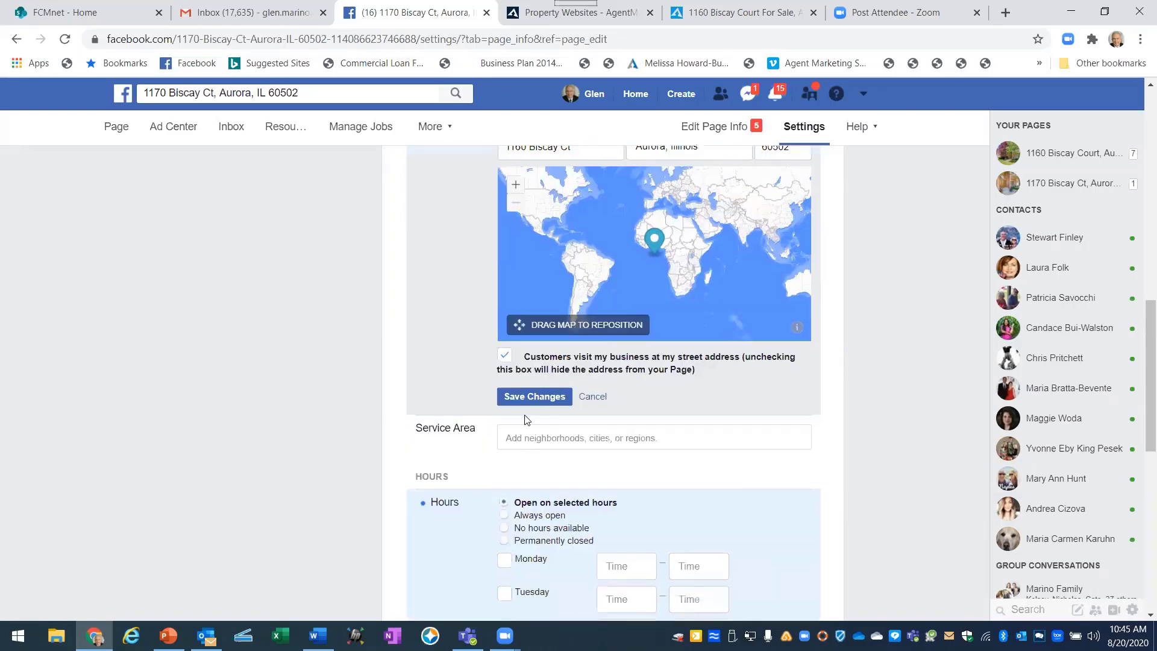
click(529, 398)
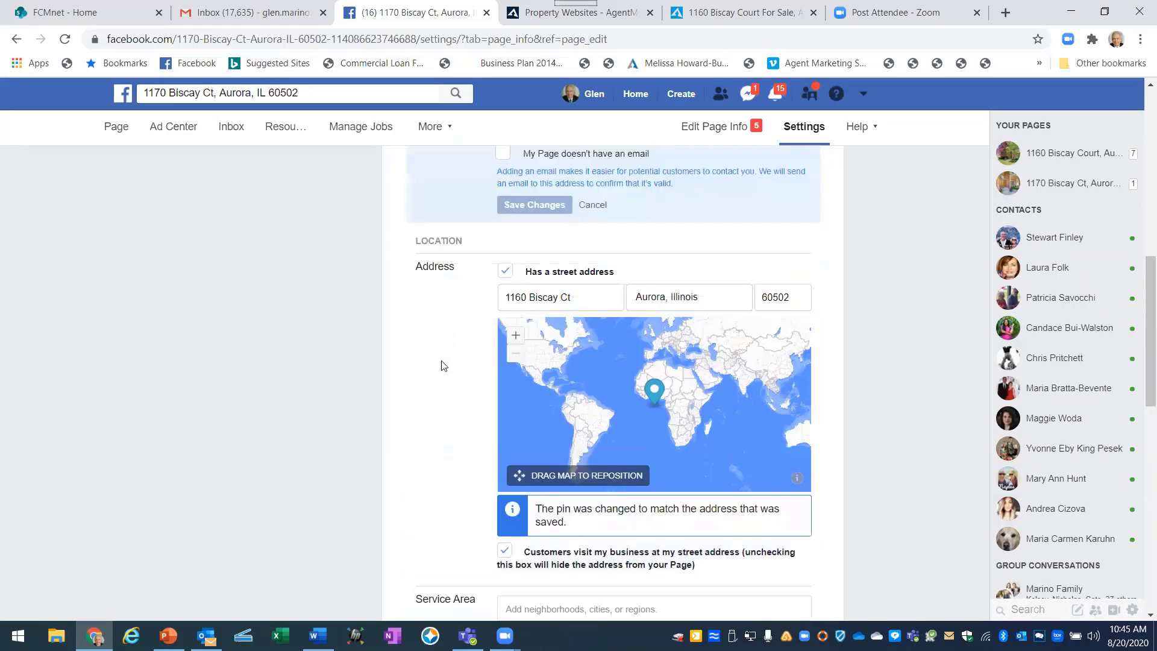
Add Aurora, Illinois as the page's service area and save it.
scroll(444, 382, down, 4)
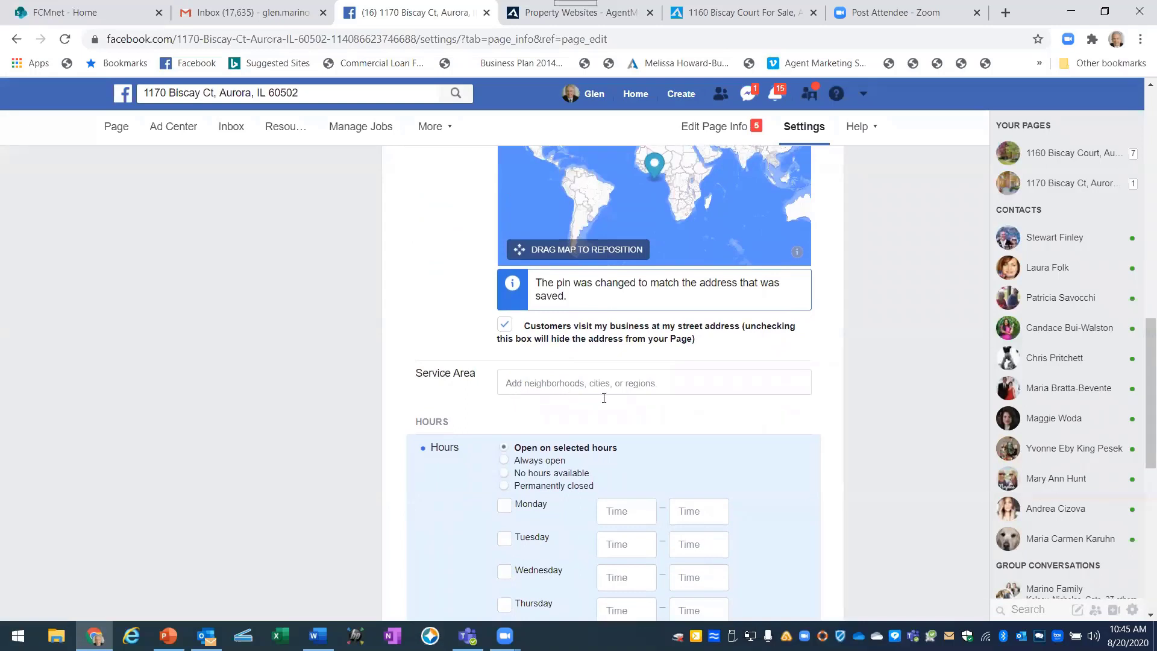
click(516, 382)
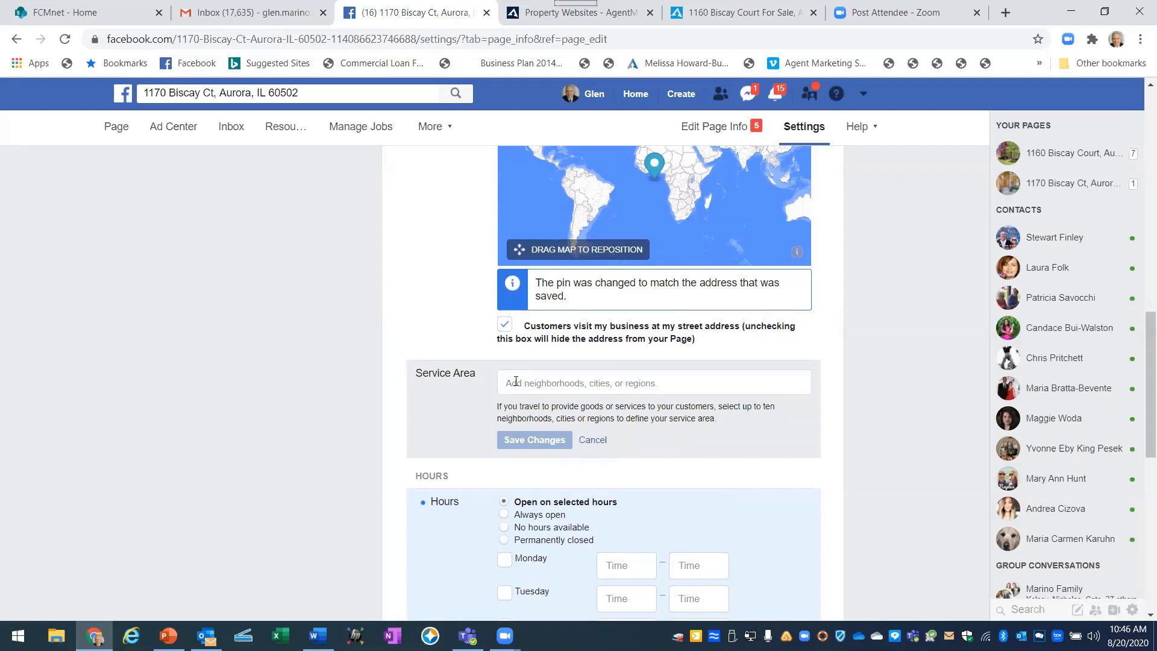
click(516, 380)
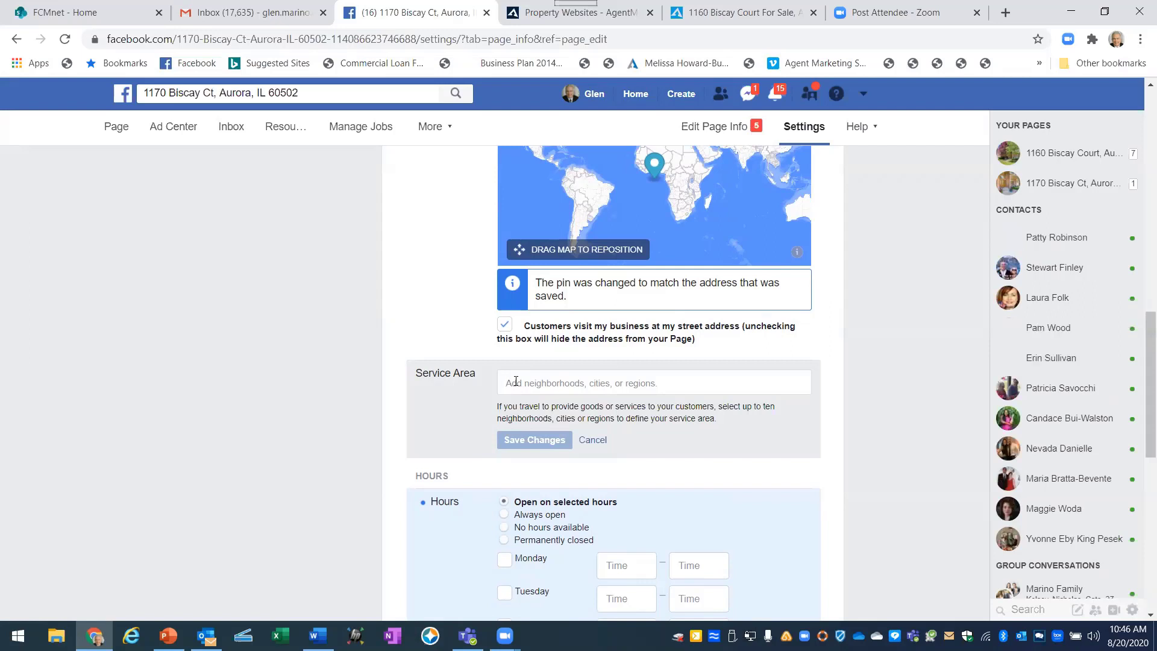
text(Auro)
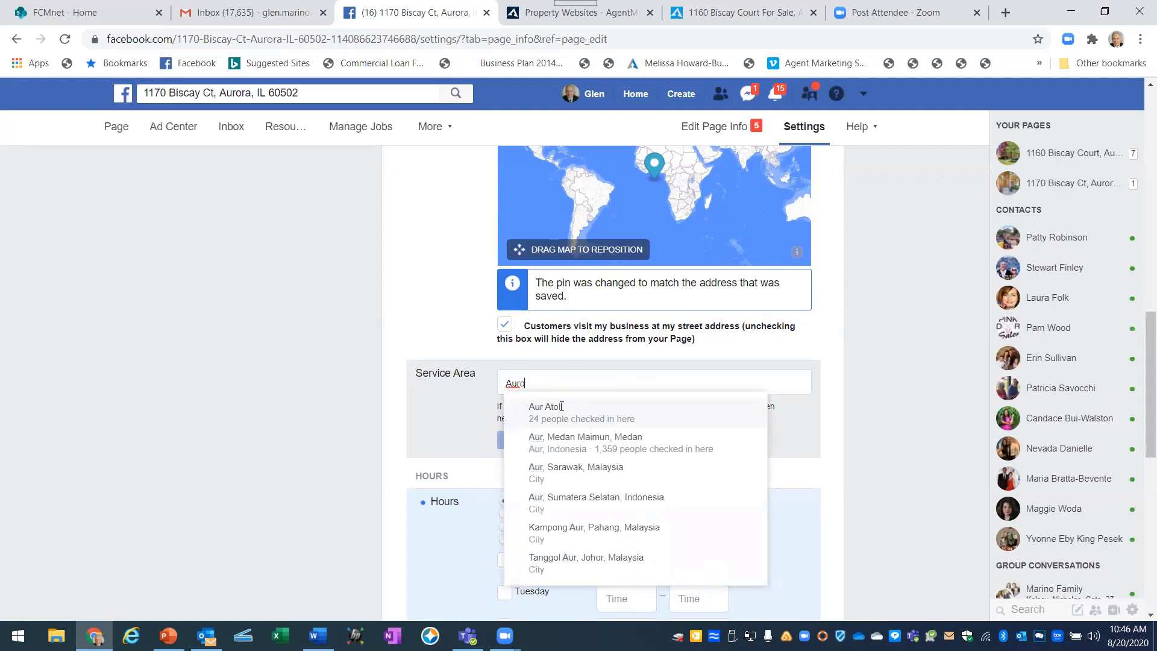
text(ra)
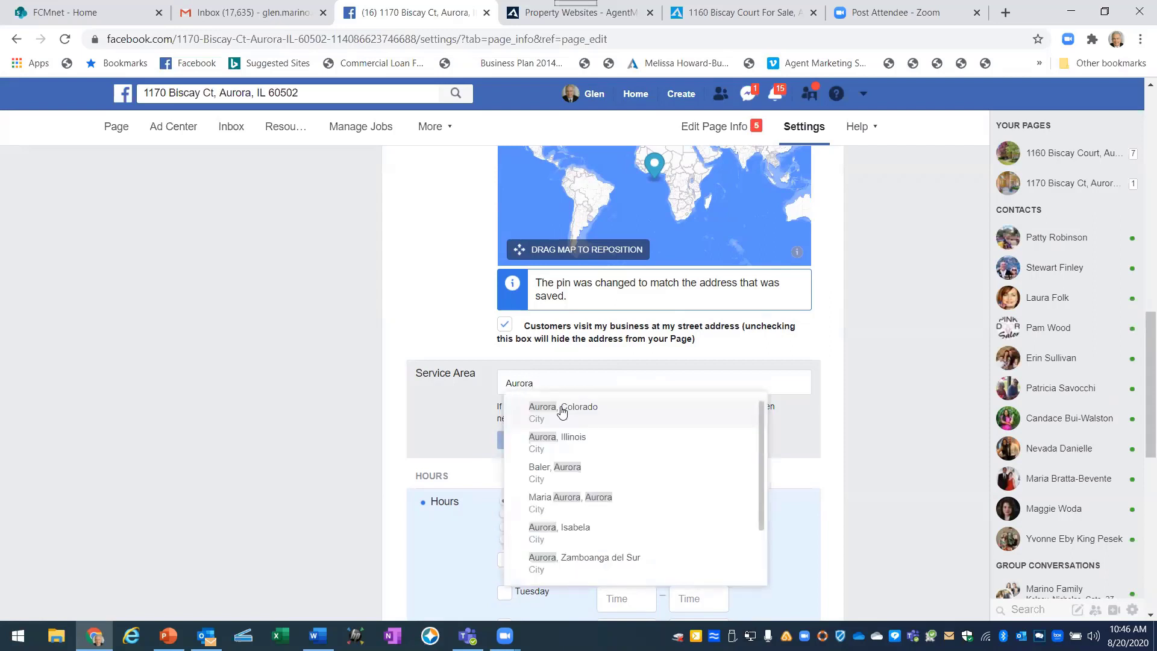
click(544, 443)
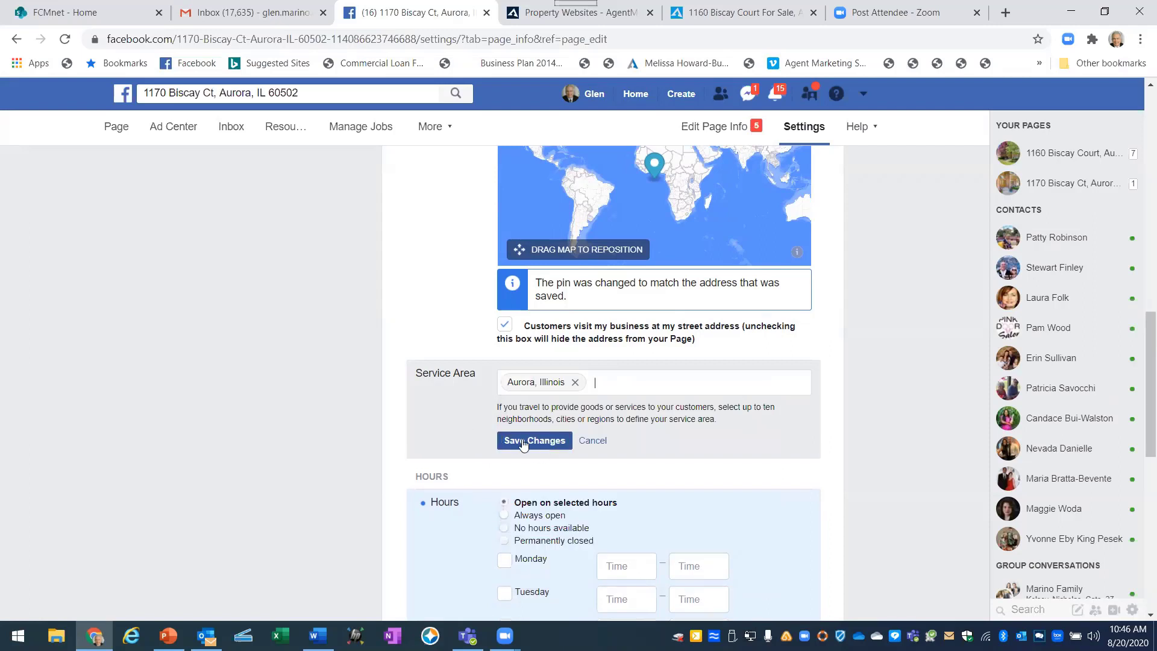
click(523, 442)
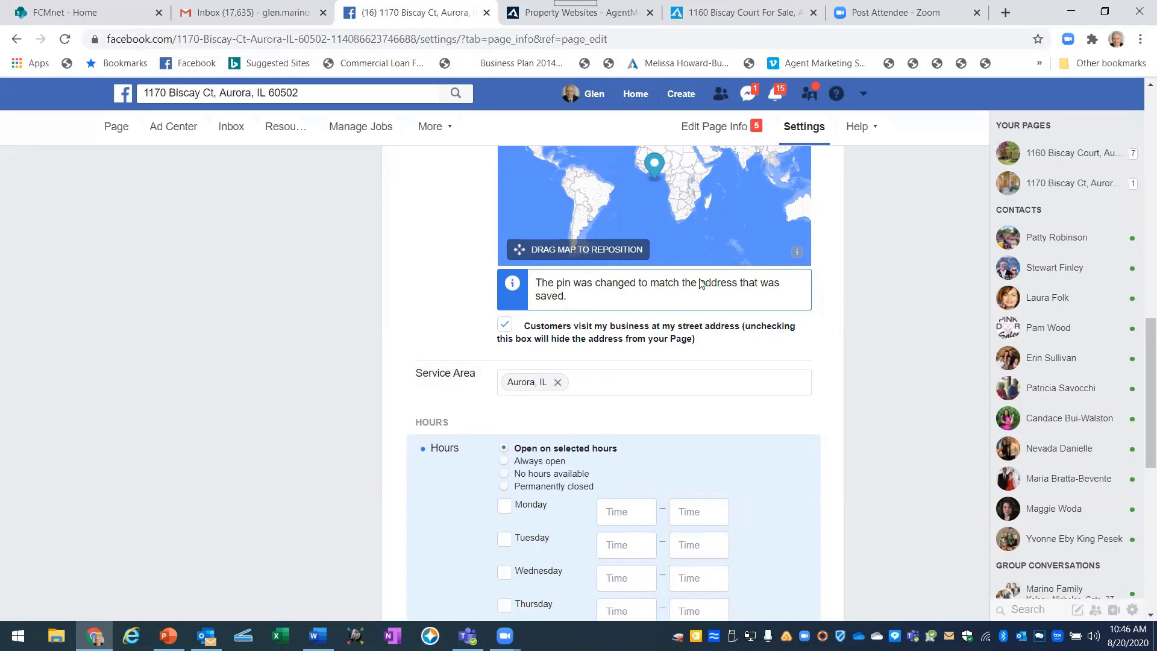
Save the listing's hours as Always open, then go back to the page's home.
click(504, 462)
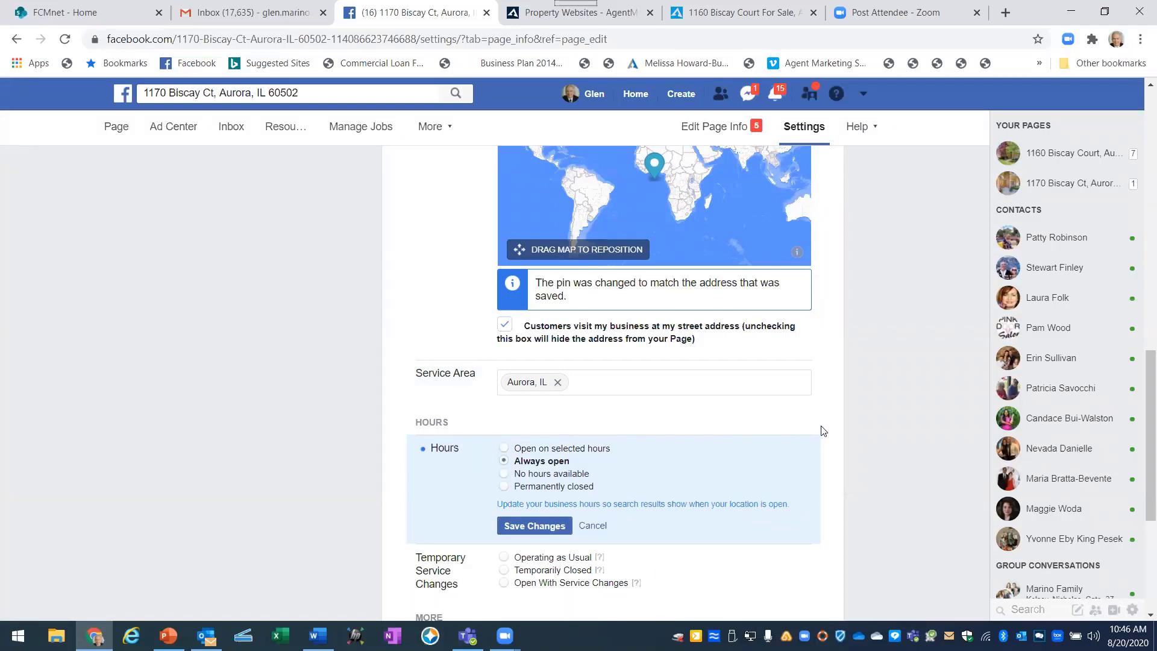
click(524, 526)
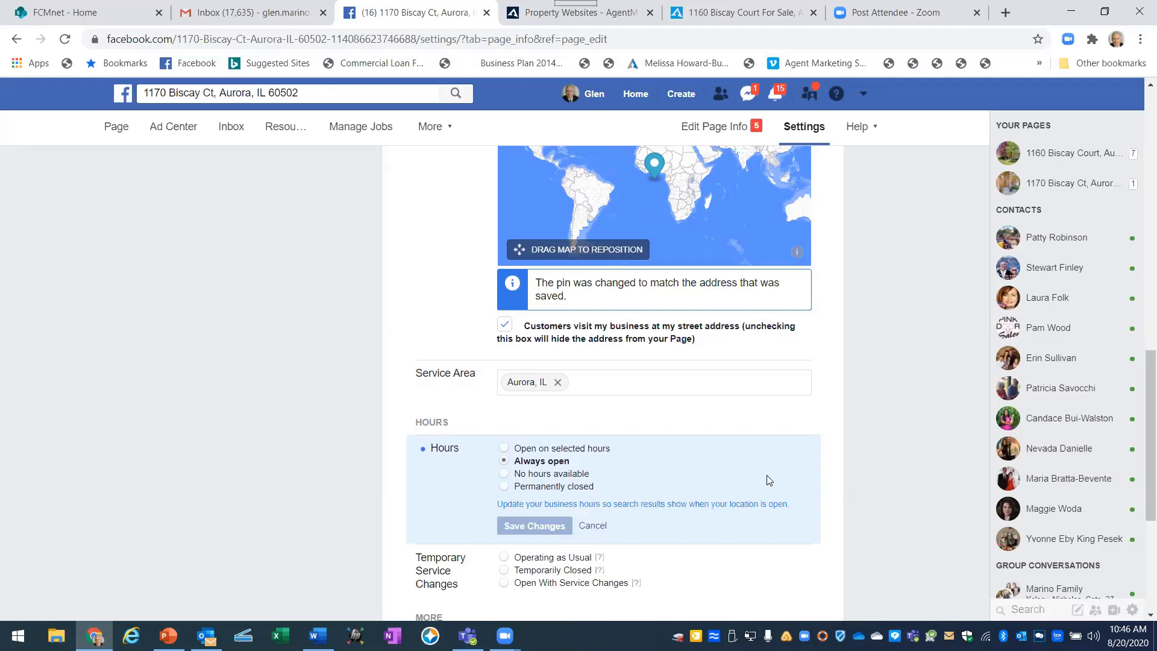
scroll(769, 480, up, 15)
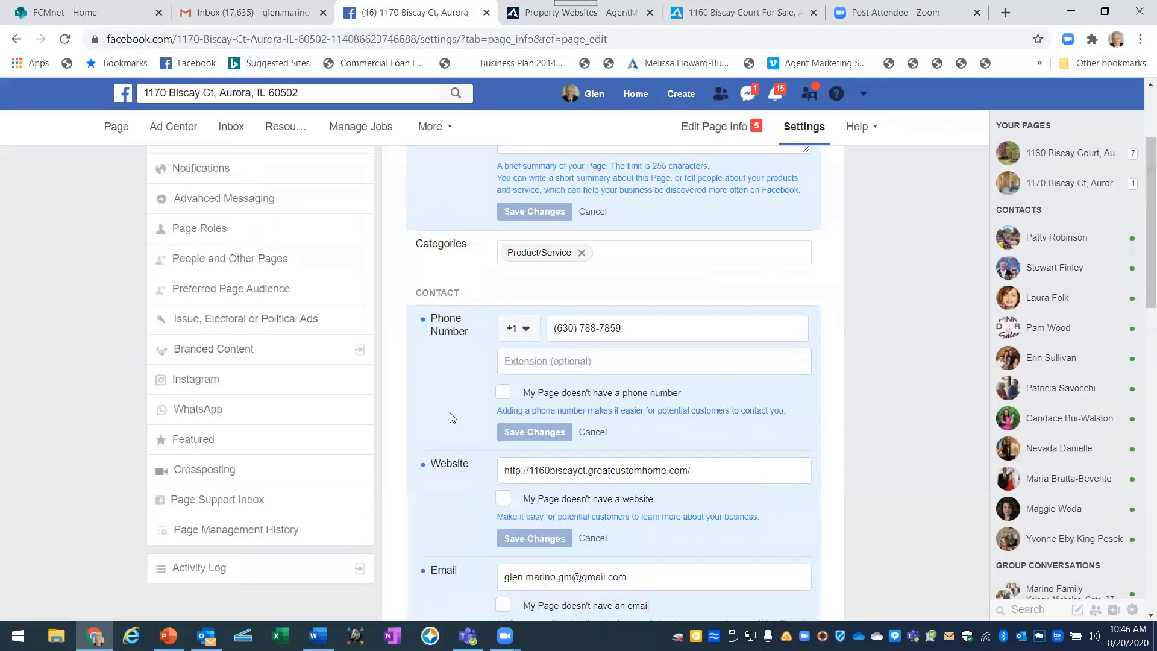
scroll(21, 194, up, 3)
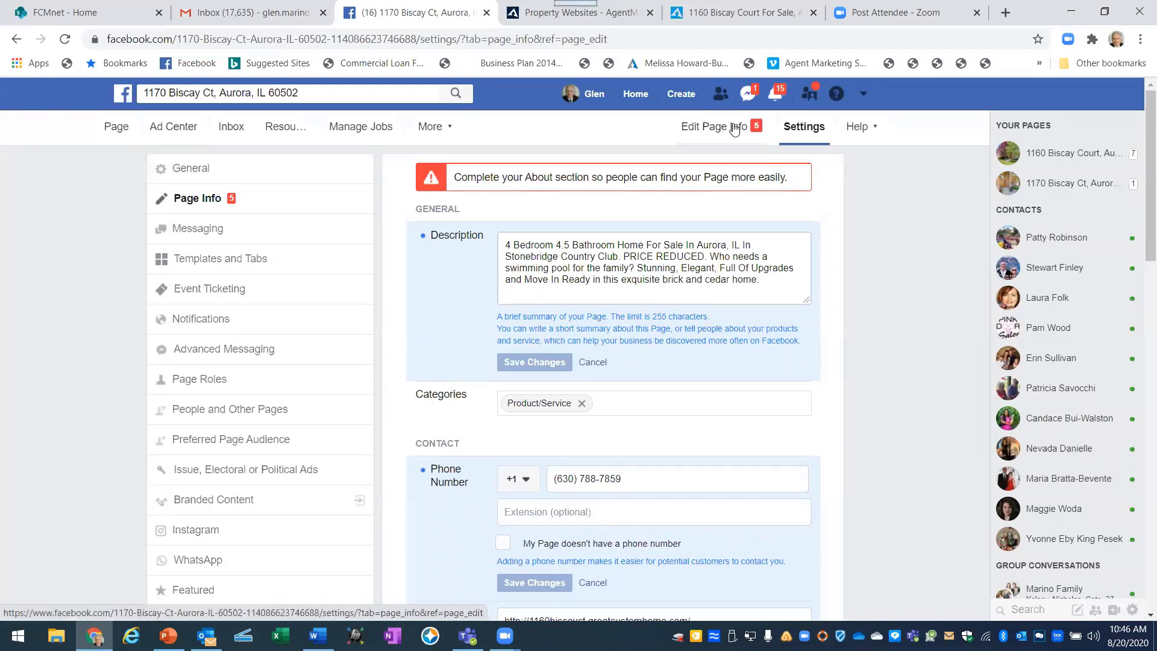
click(116, 128)
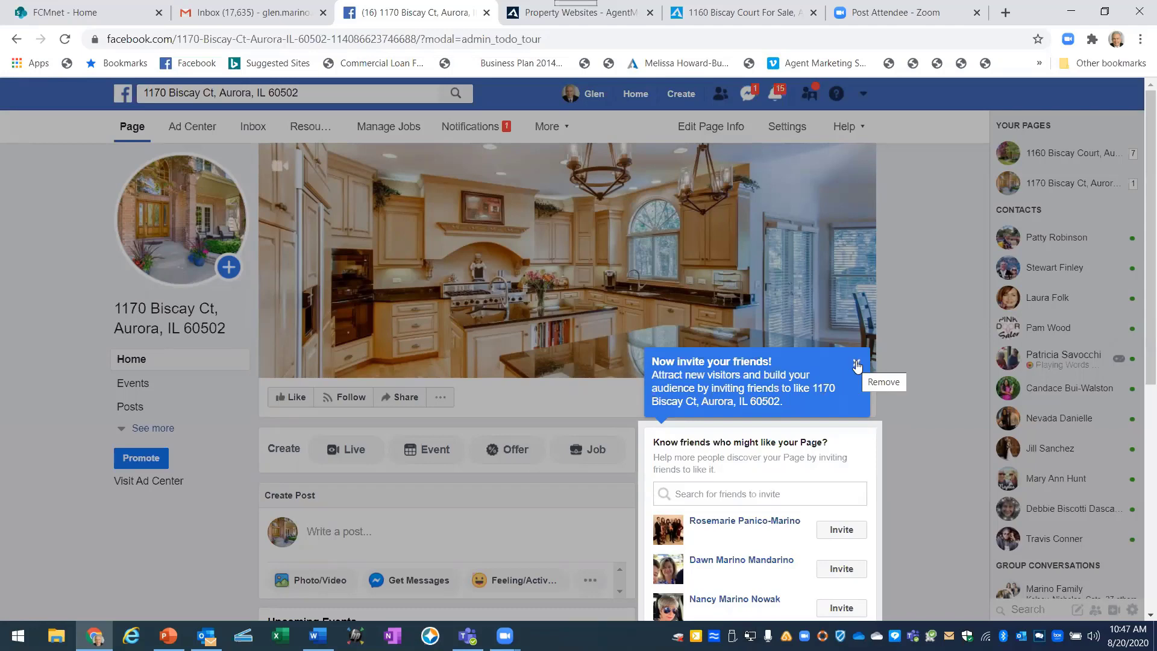
Dismiss the invite-friends tip and switch to the PowerPoint tutorial.
click(857, 366)
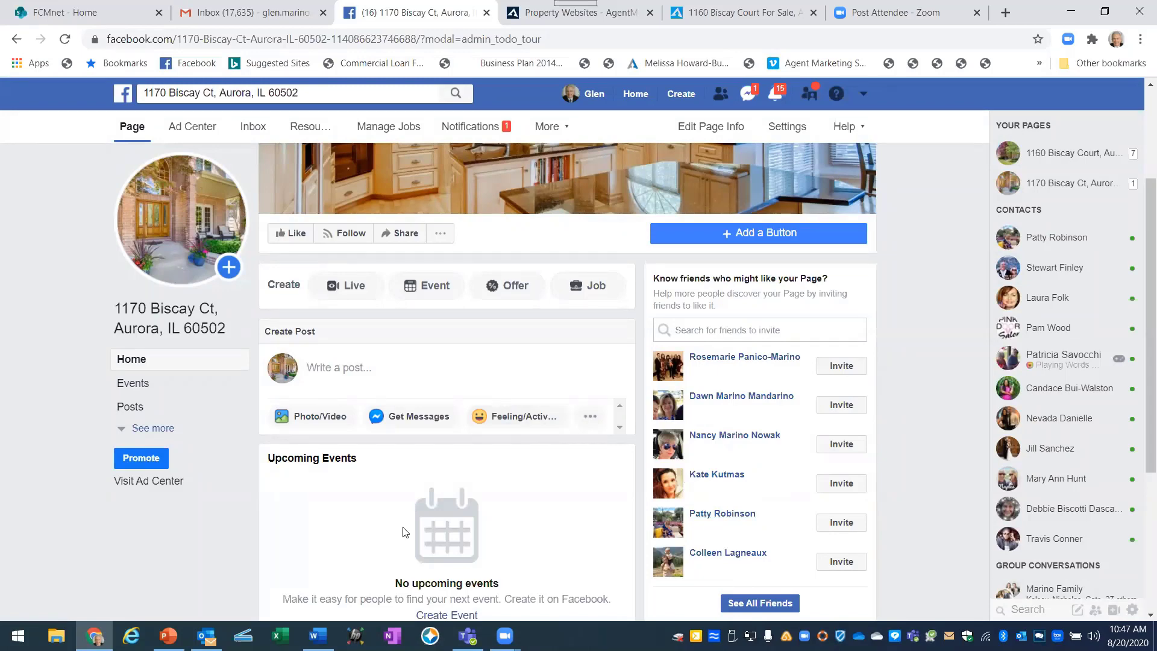
key(alt+Tab)
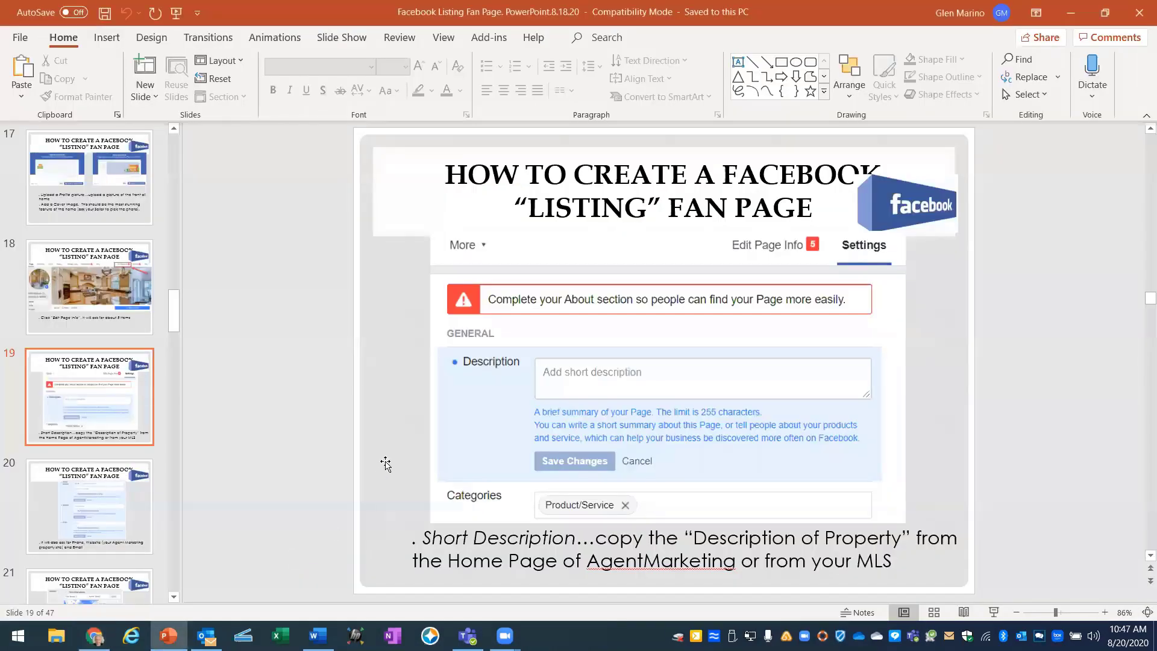
Scroll the tutorial deck from slide 19 to slide 22.
scroll(386, 461, down, 1)
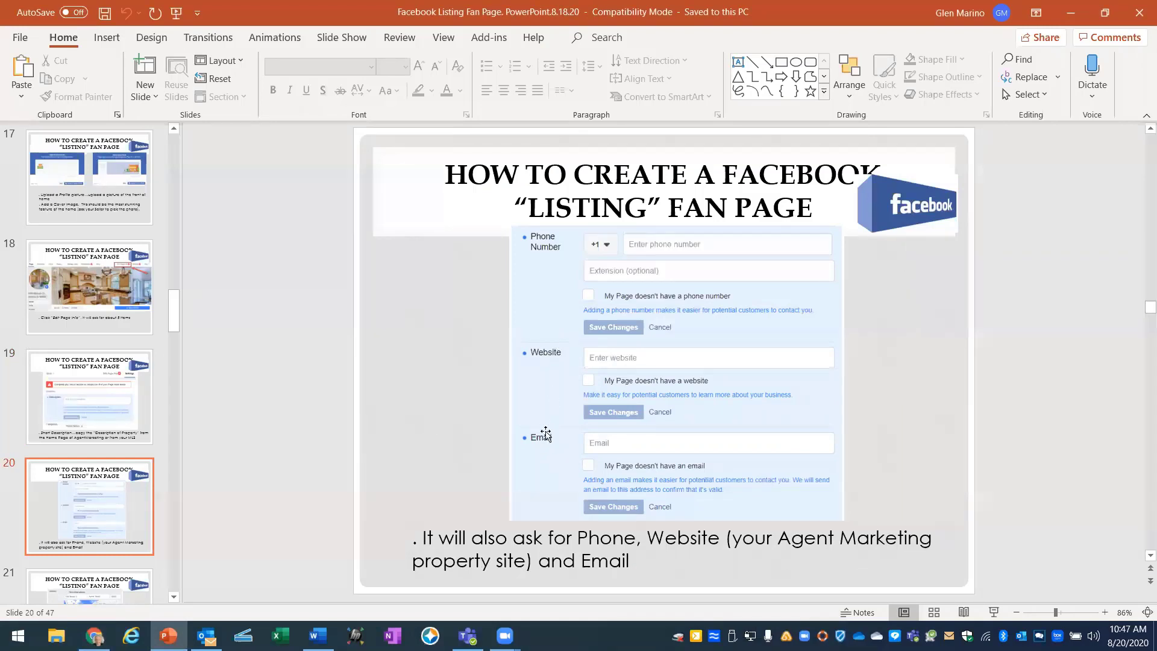
scroll(415, 438, down, 1)
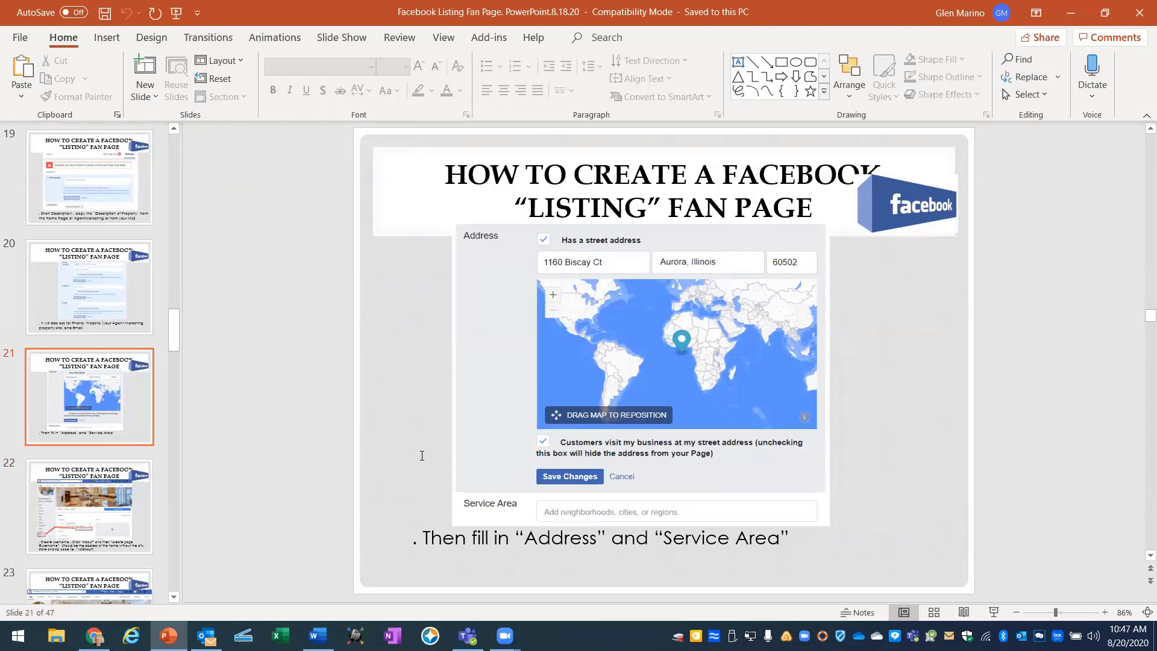
scroll(420, 449, down, 1)
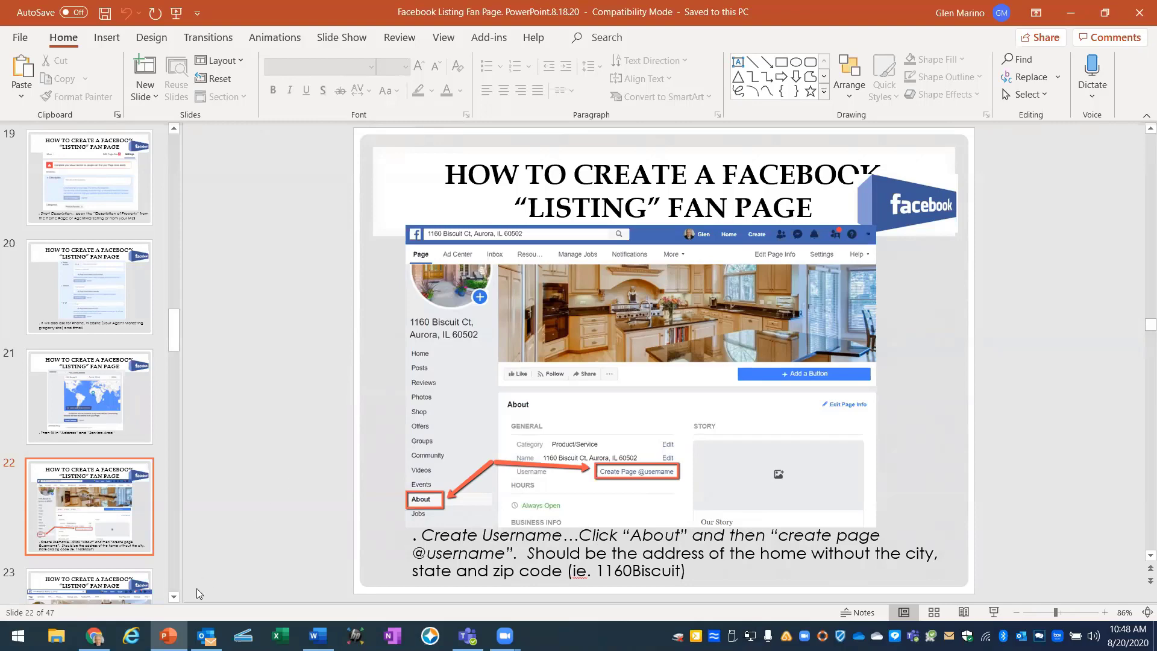
click(111, 632)
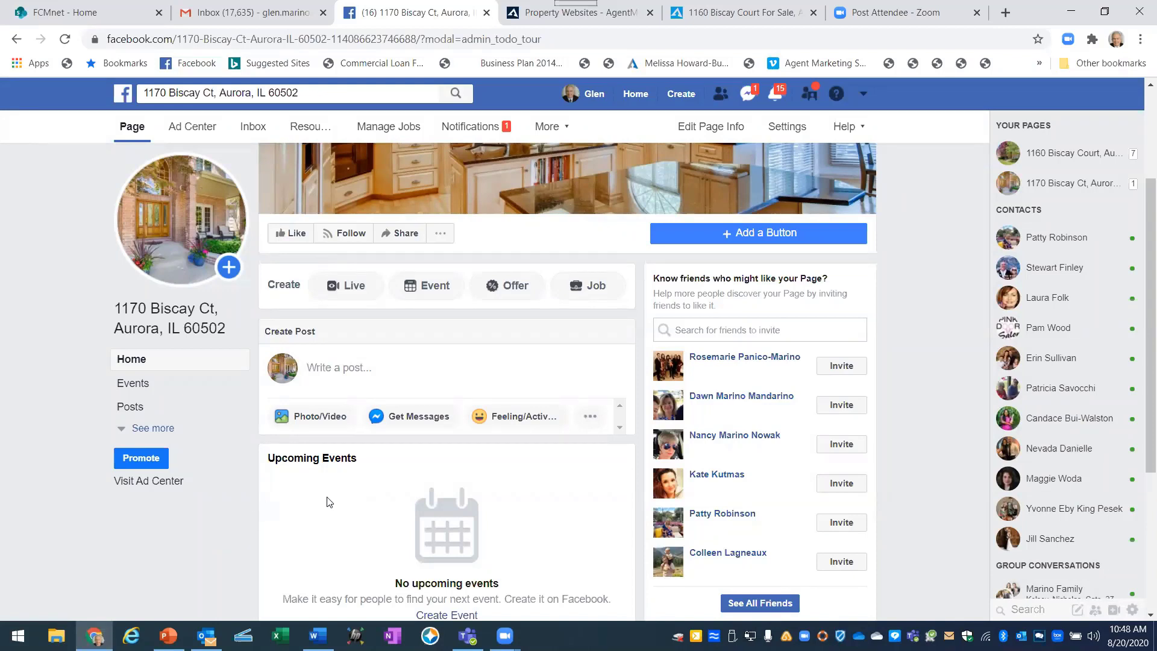
Expand the page's section list with See more and go to About.
scroll(286, 494, up, 3)
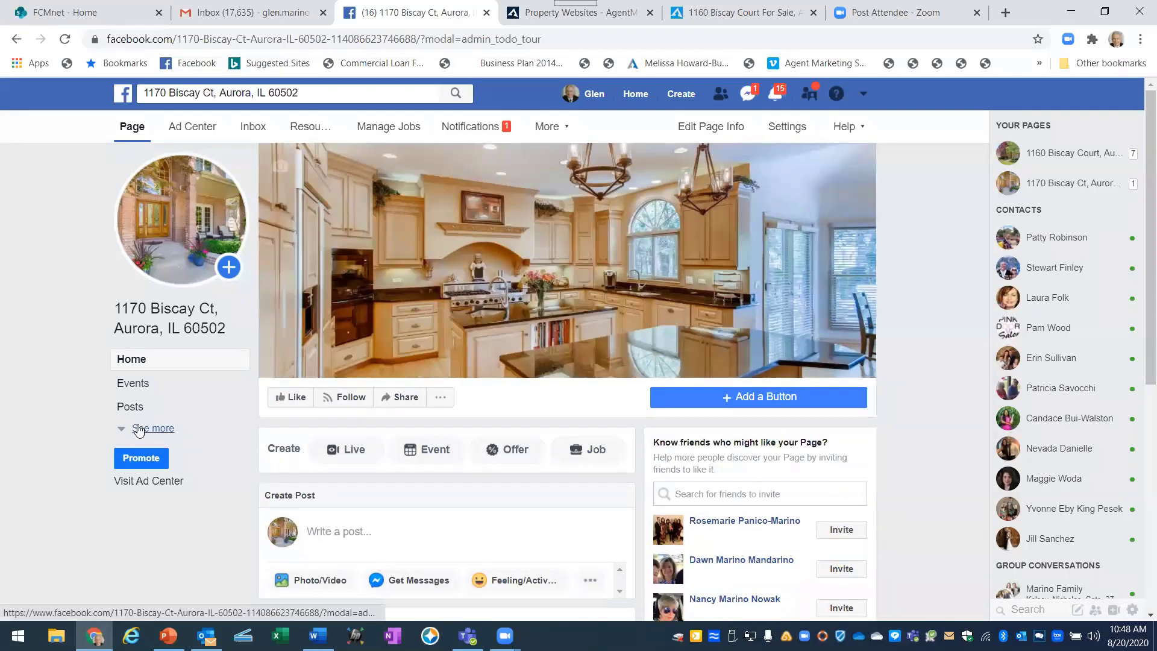
click(148, 428)
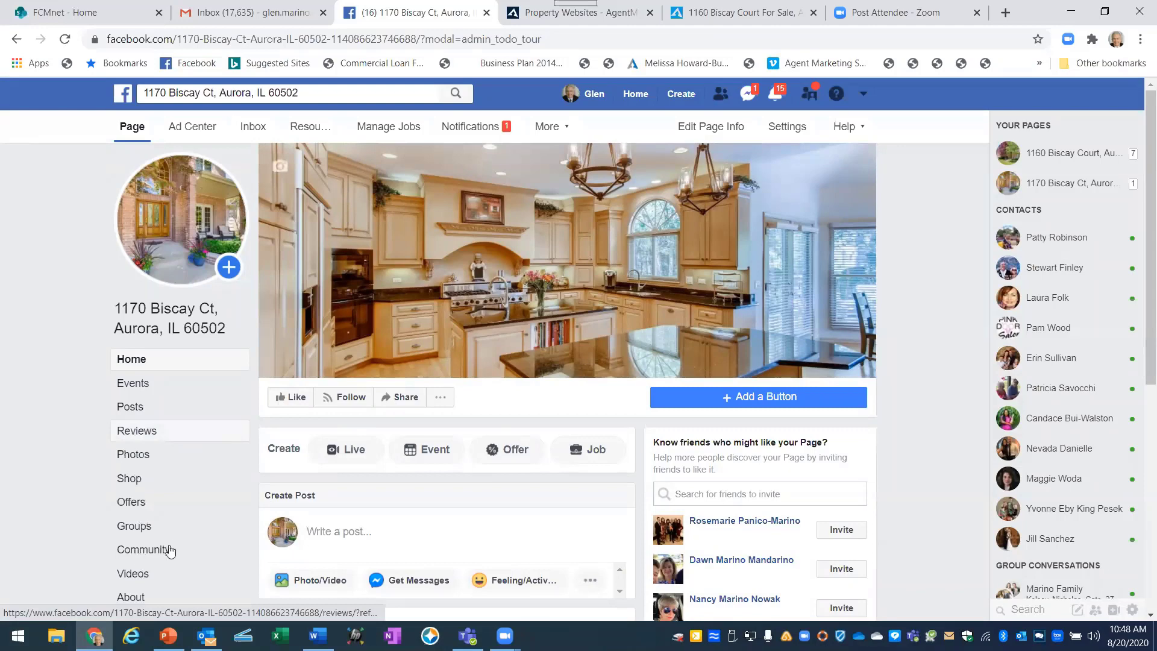
scroll(167, 550, down, 2)
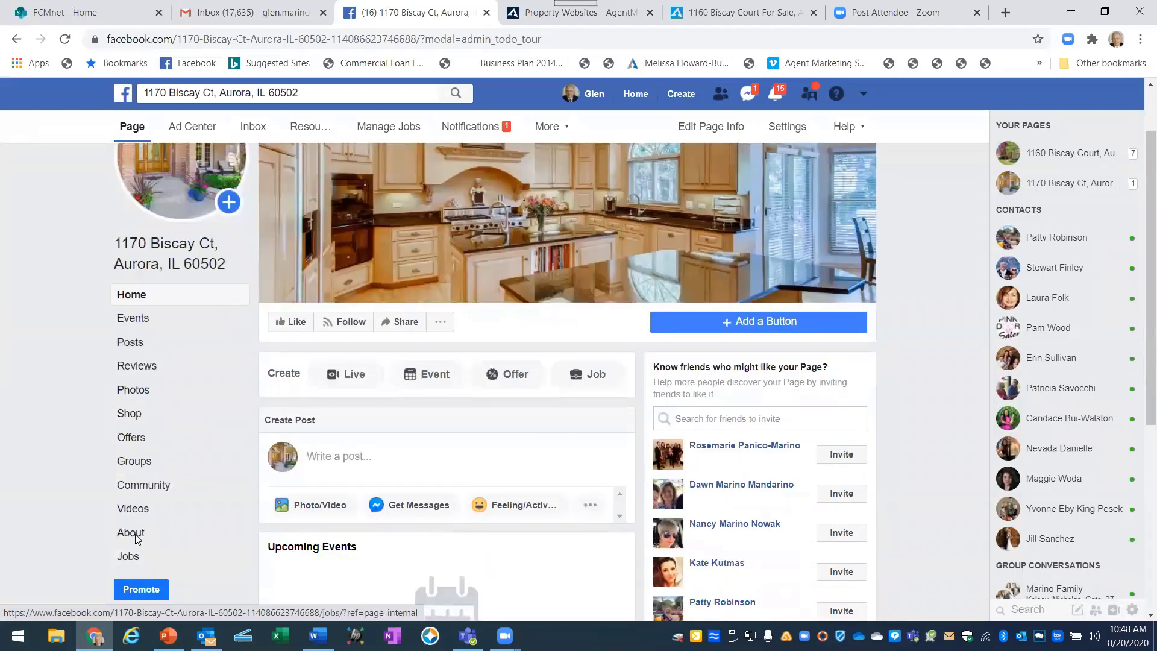
click(132, 535)
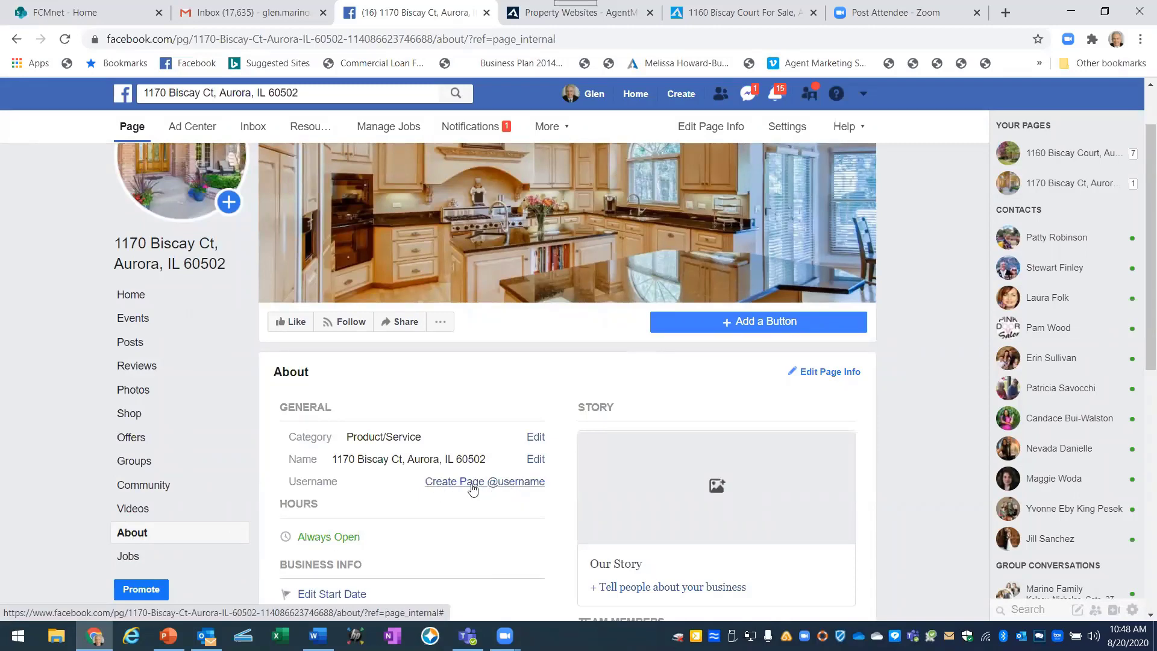
click(473, 482)
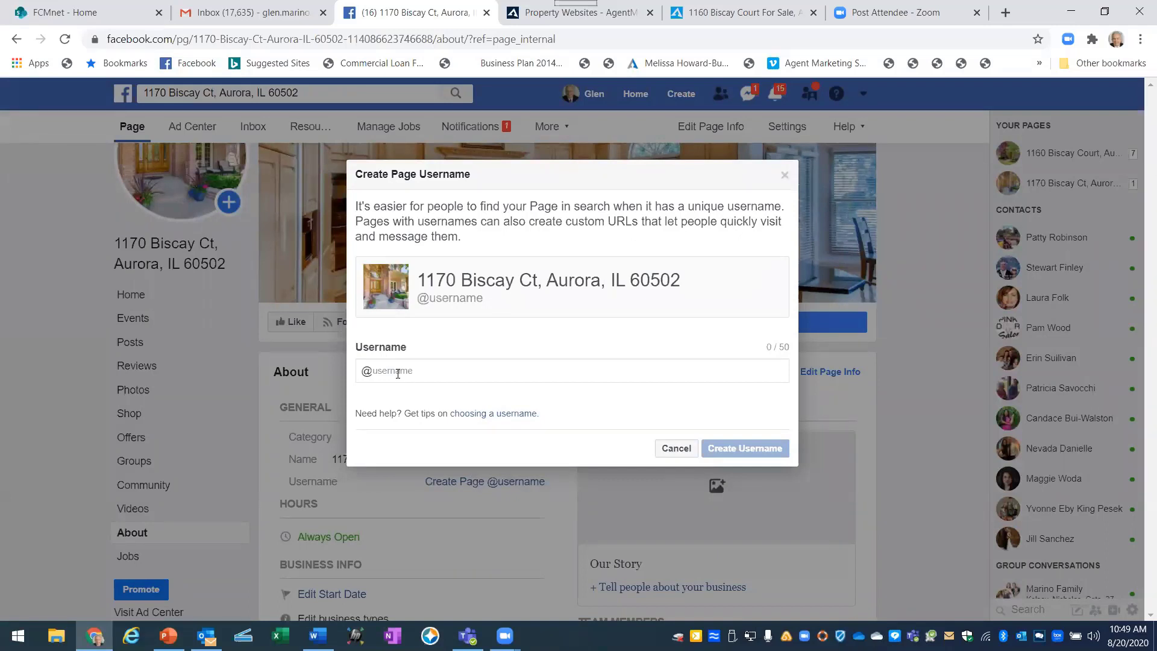
click(425, 368)
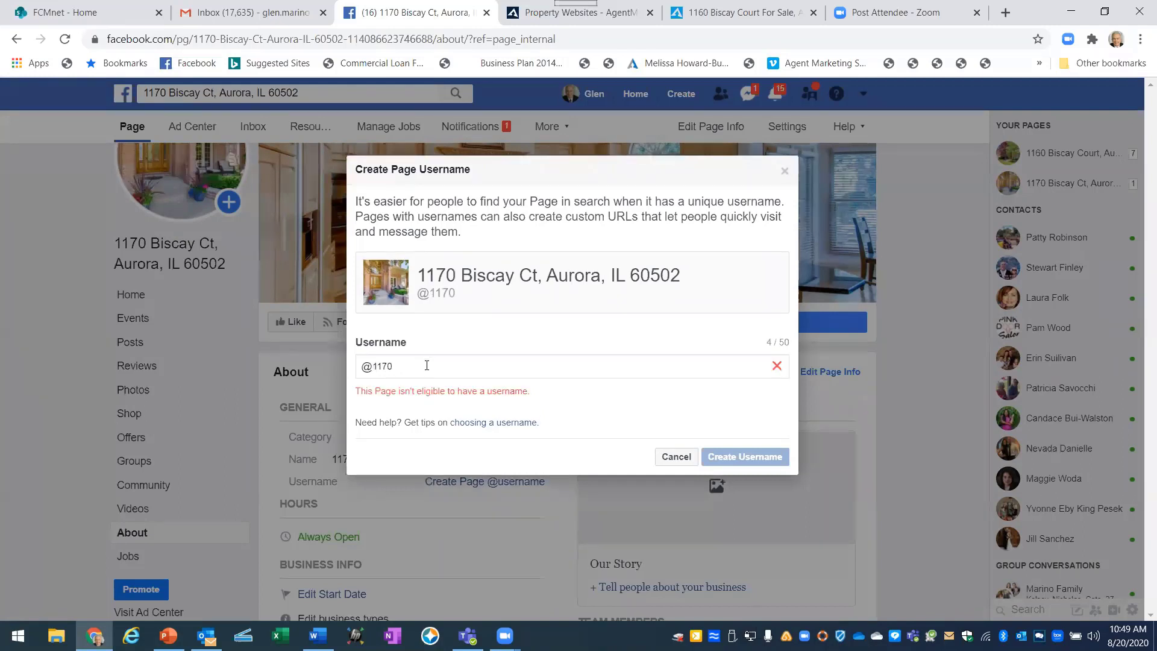
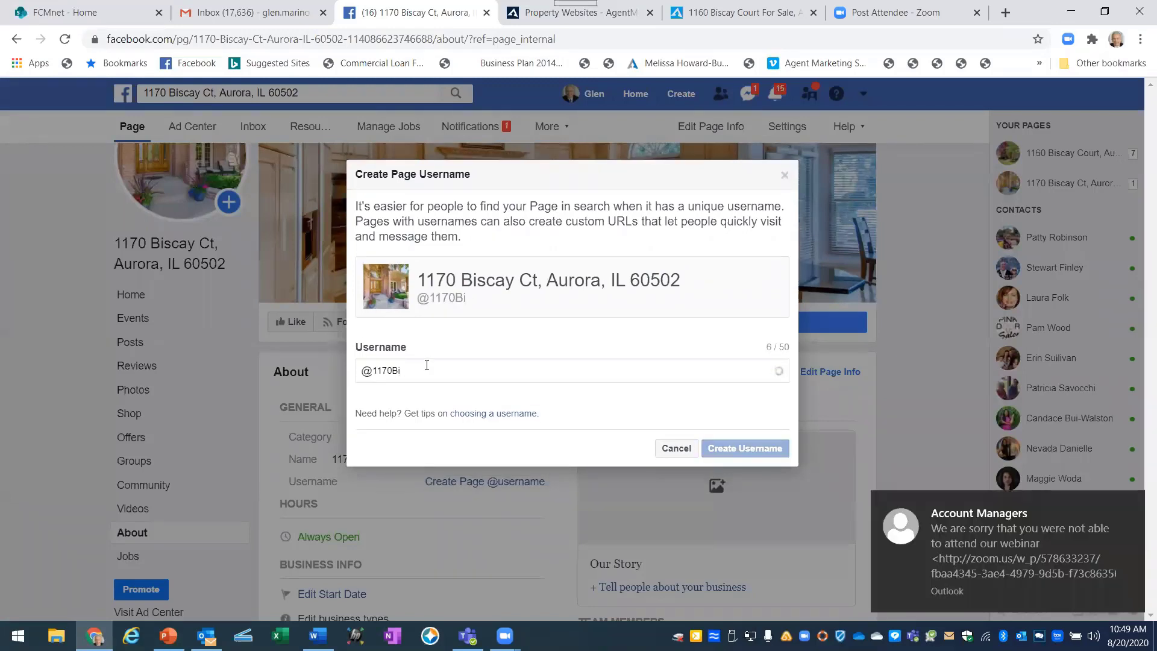
click(1129, 503)
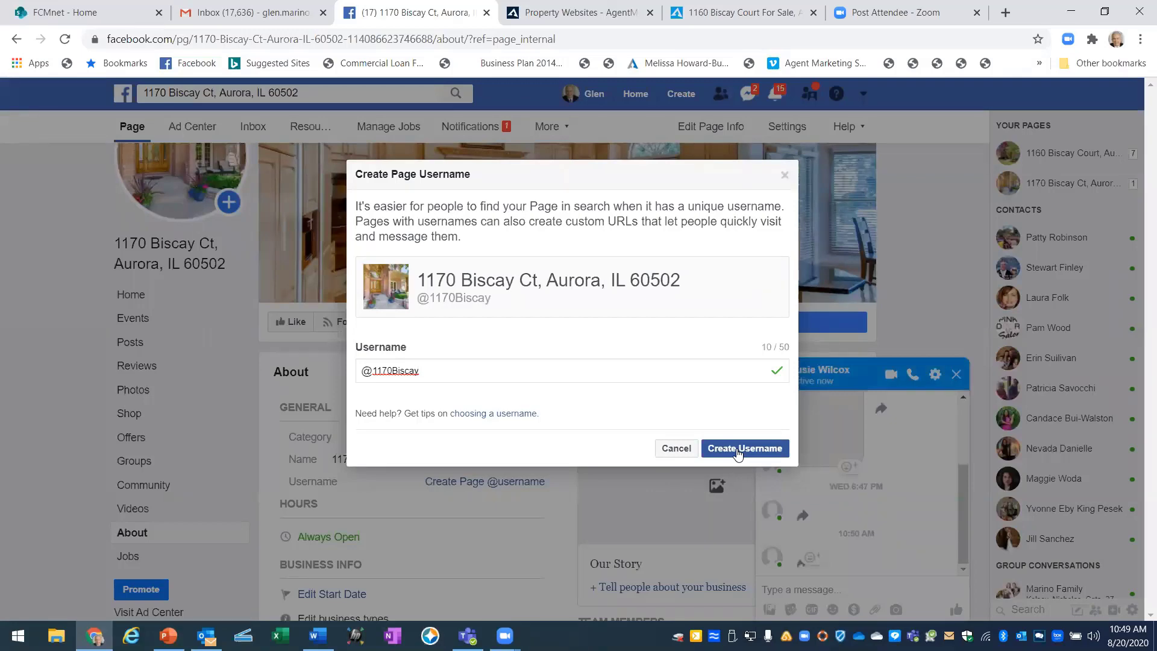
click(737, 449)
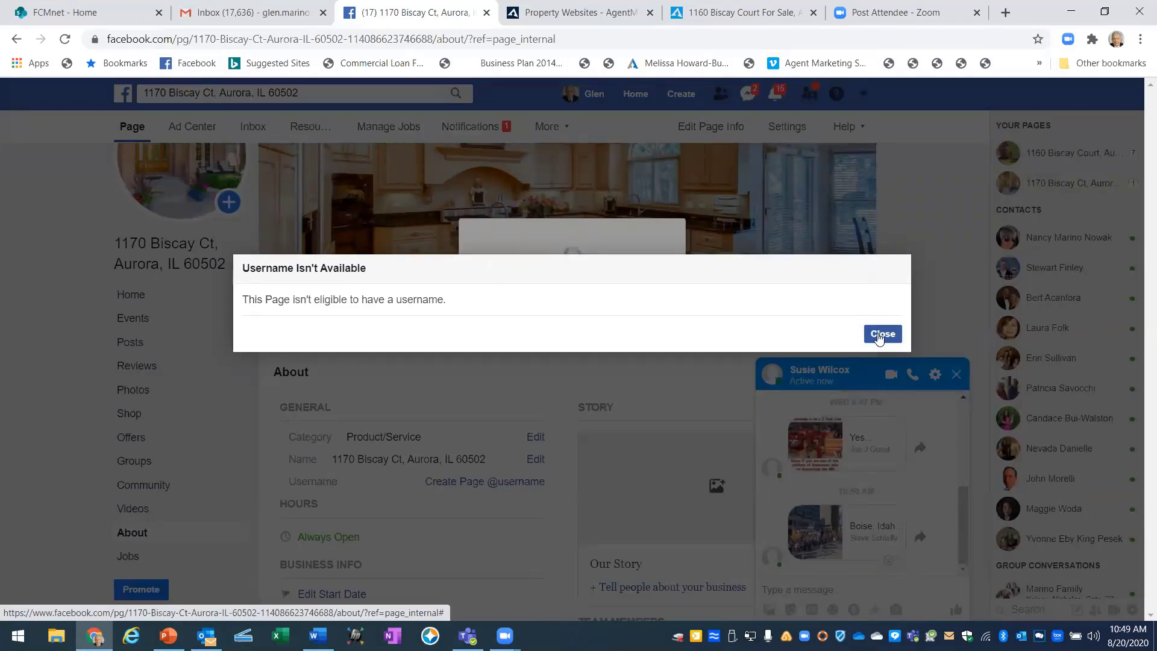
click(881, 334)
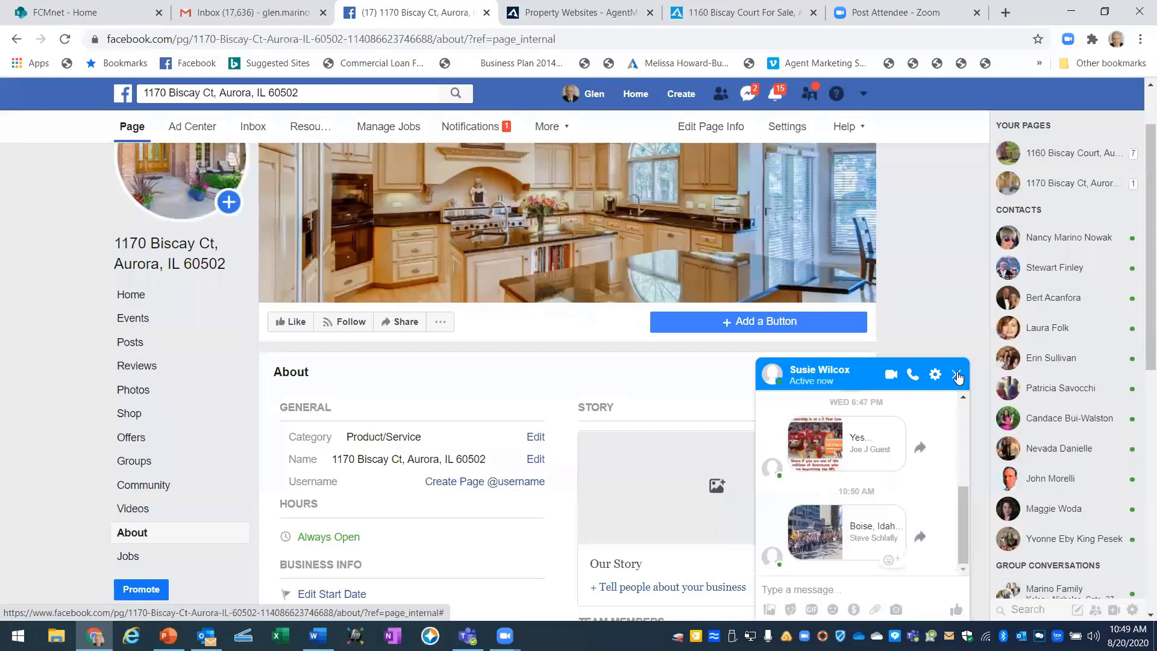
click(957, 375)
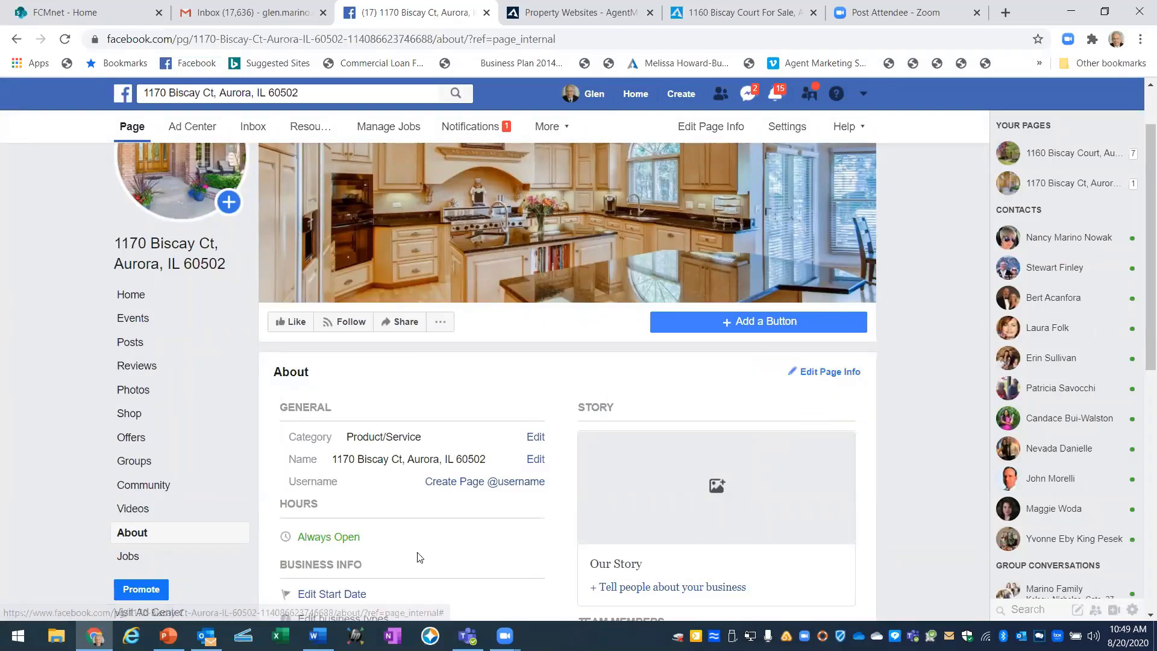
key(alt+Tab)
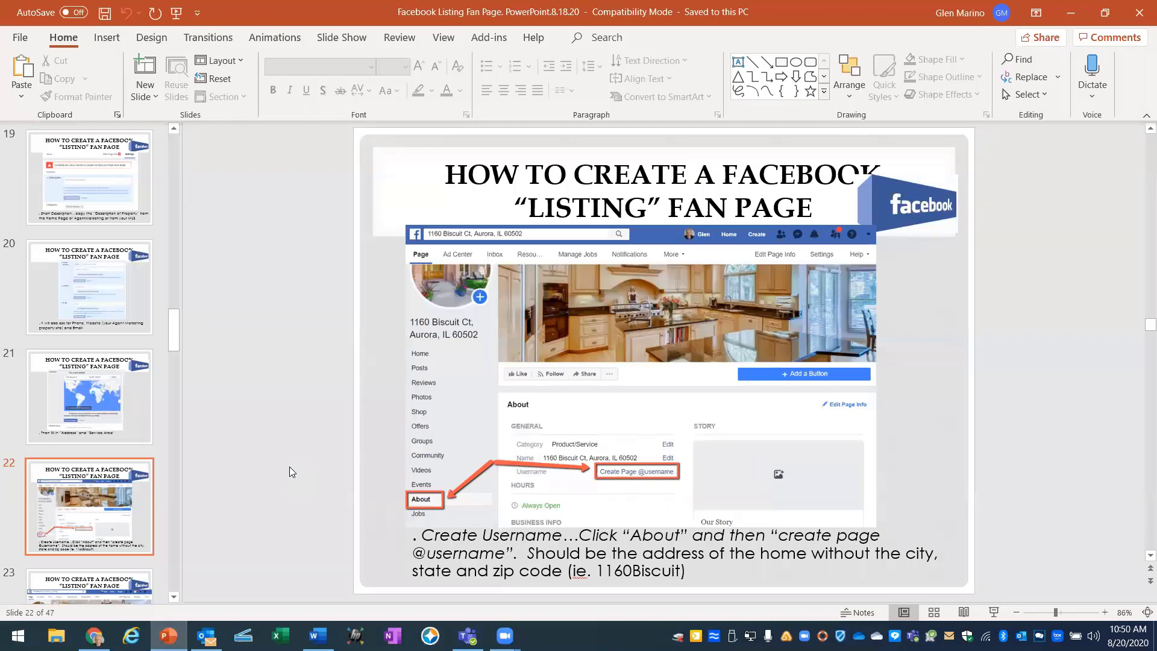
scroll(662, 504, down, 1)
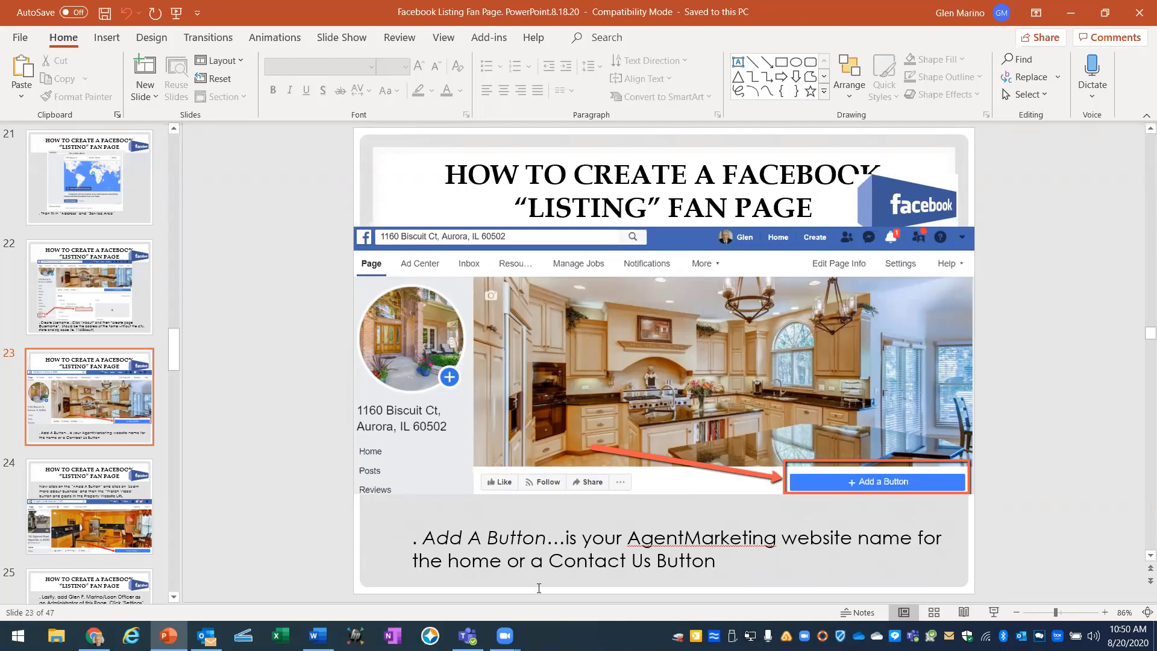
click(95, 635)
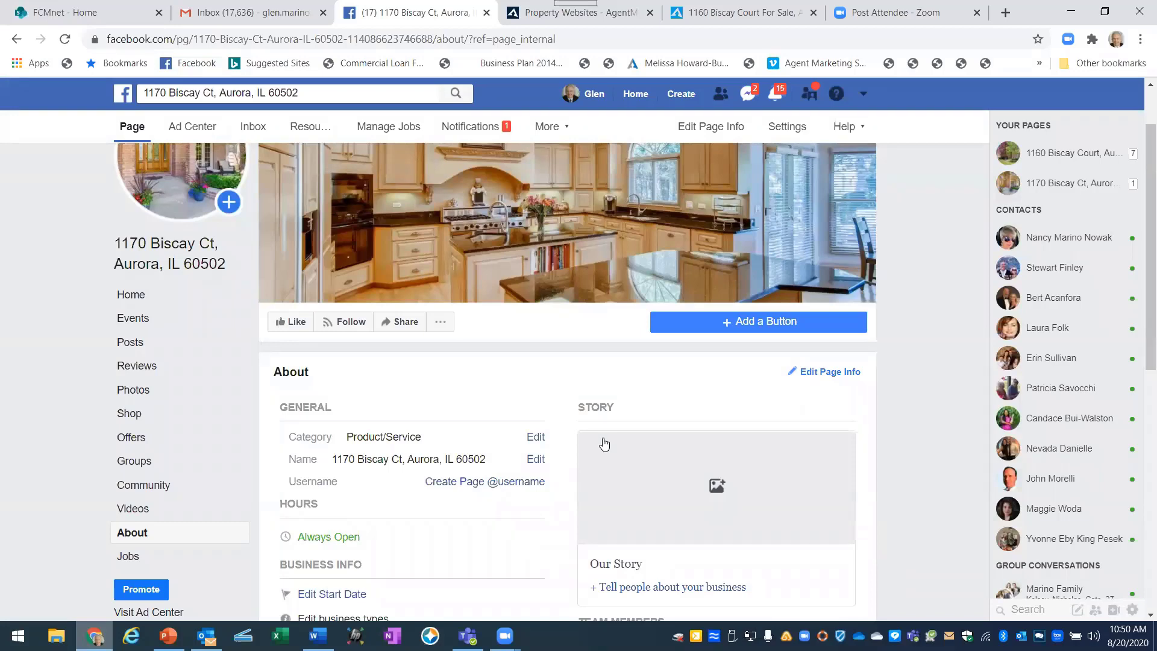
Pick Watch Video as the page's action button, with Website Link as its destination.
click(767, 323)
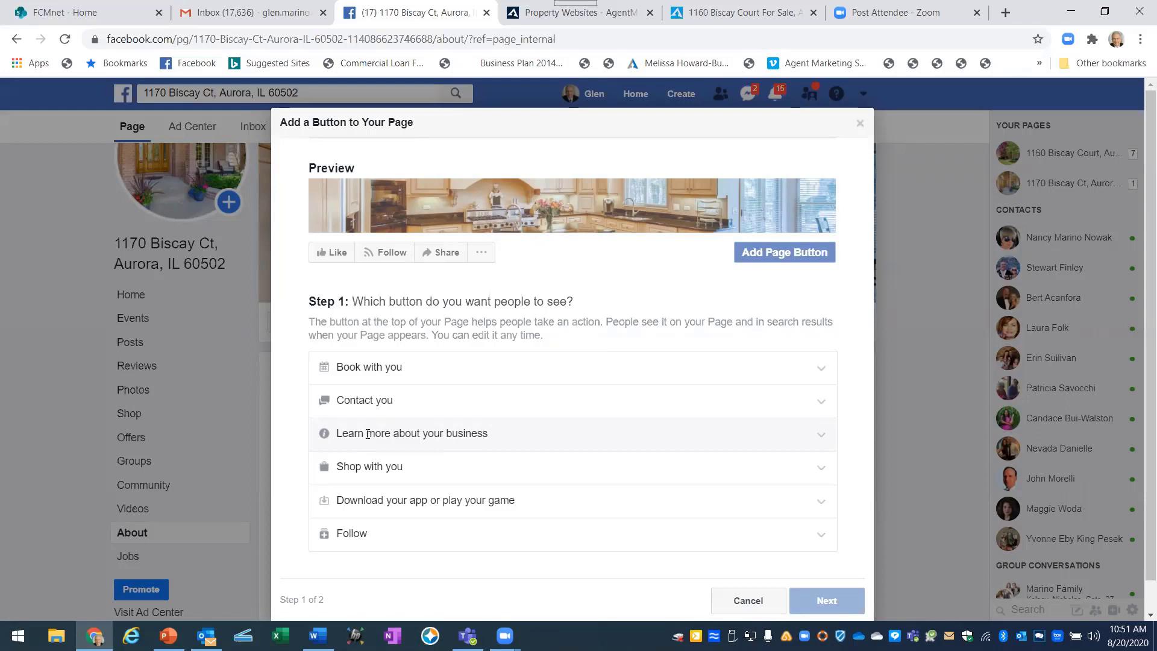
click(368, 434)
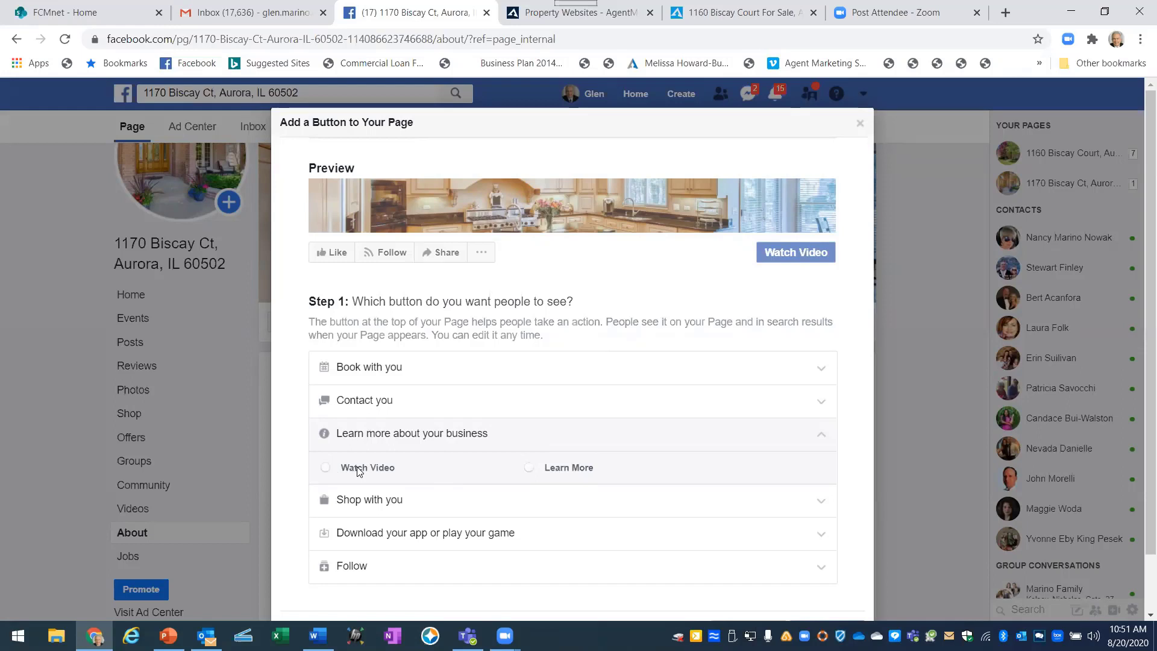
click(326, 468)
scroll(406, 481, down, 1)
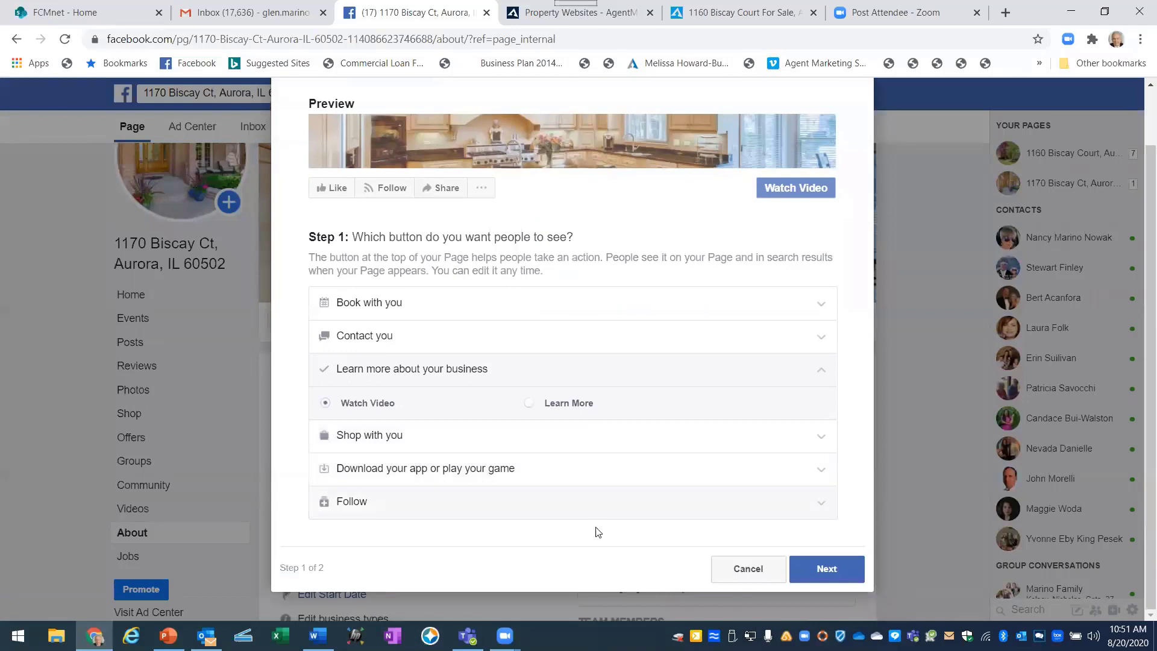
click(824, 569)
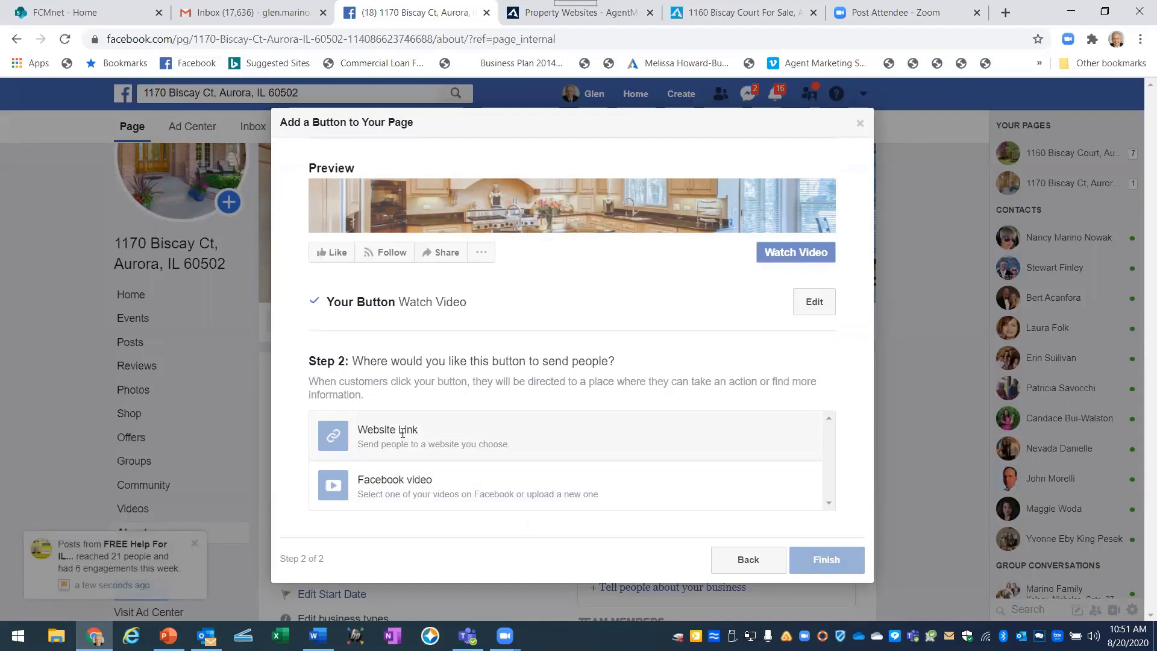
click(430, 439)
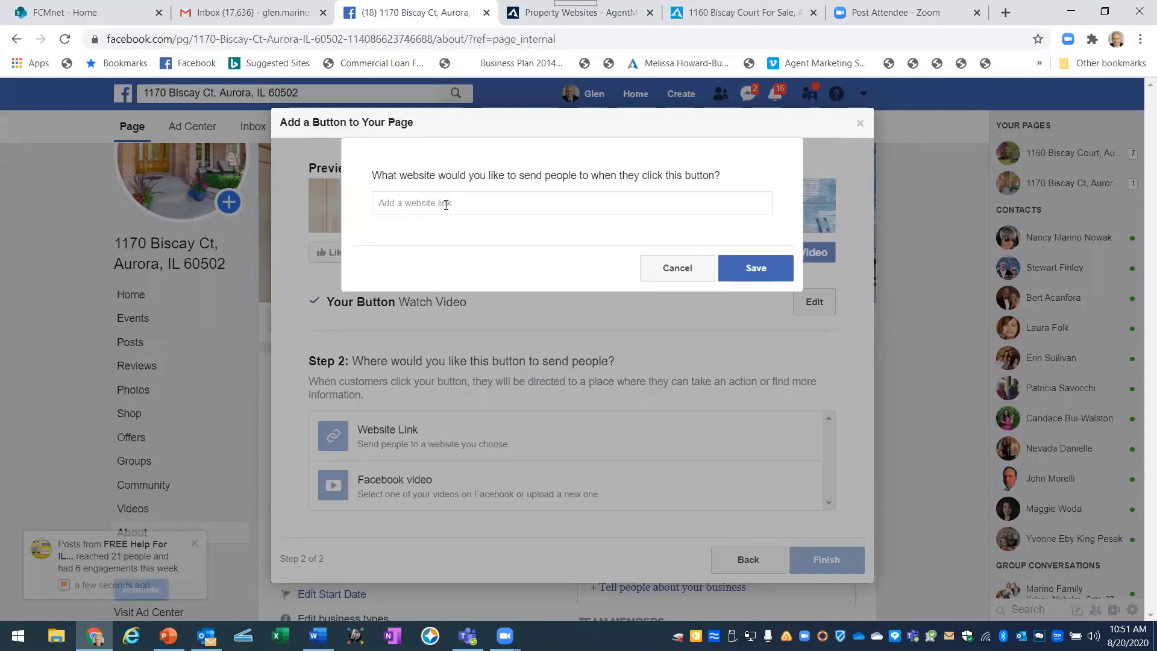
click(698, 11)
scroll(393, 345, up, 4)
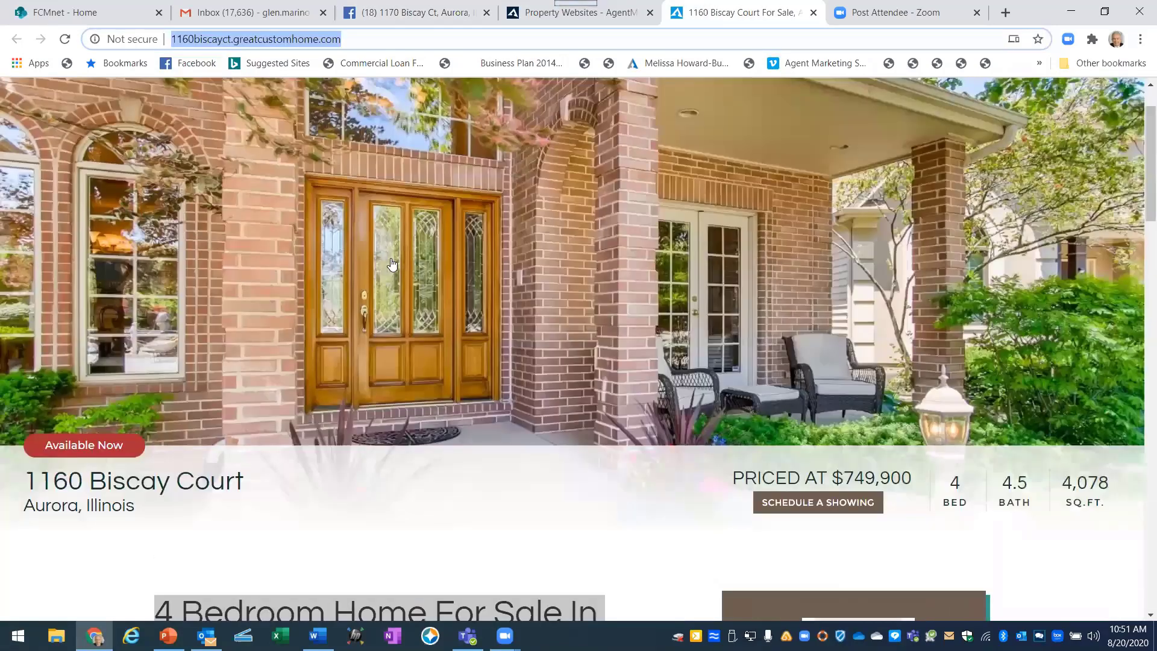
right_click(215, 41)
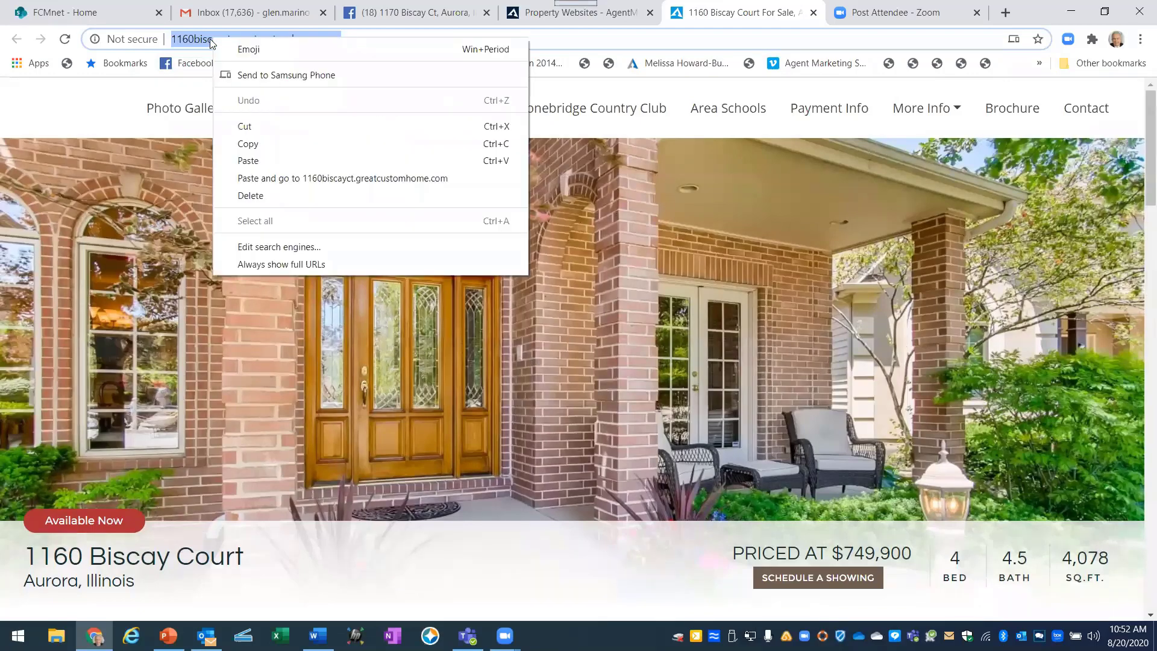
click(242, 144)
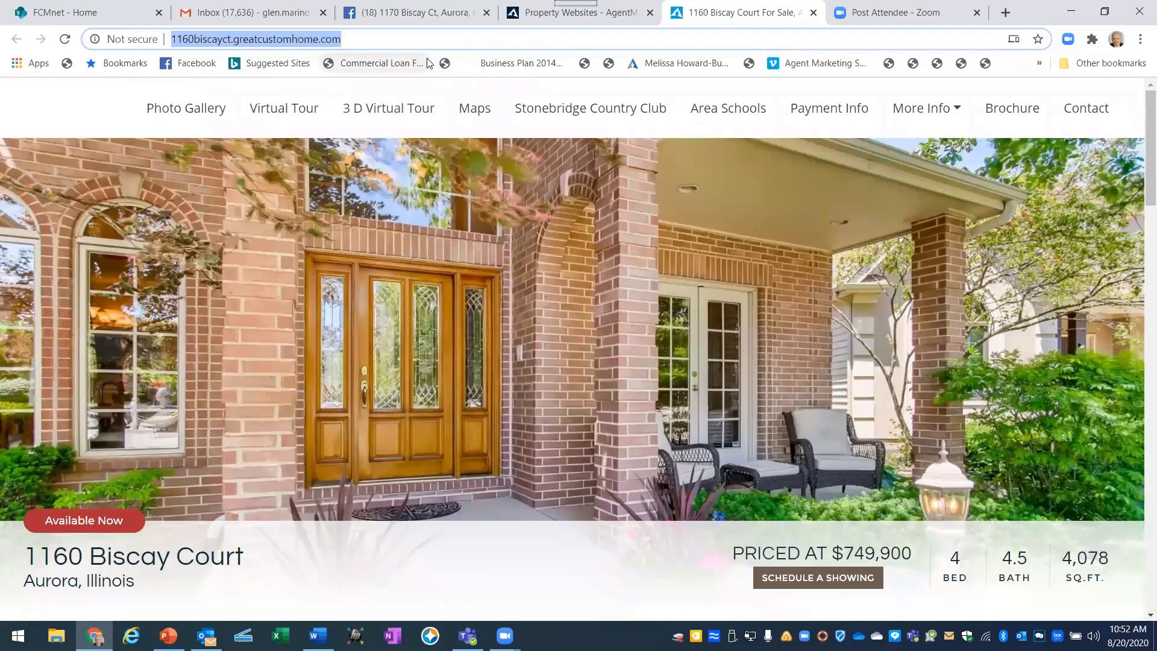
click(432, 13)
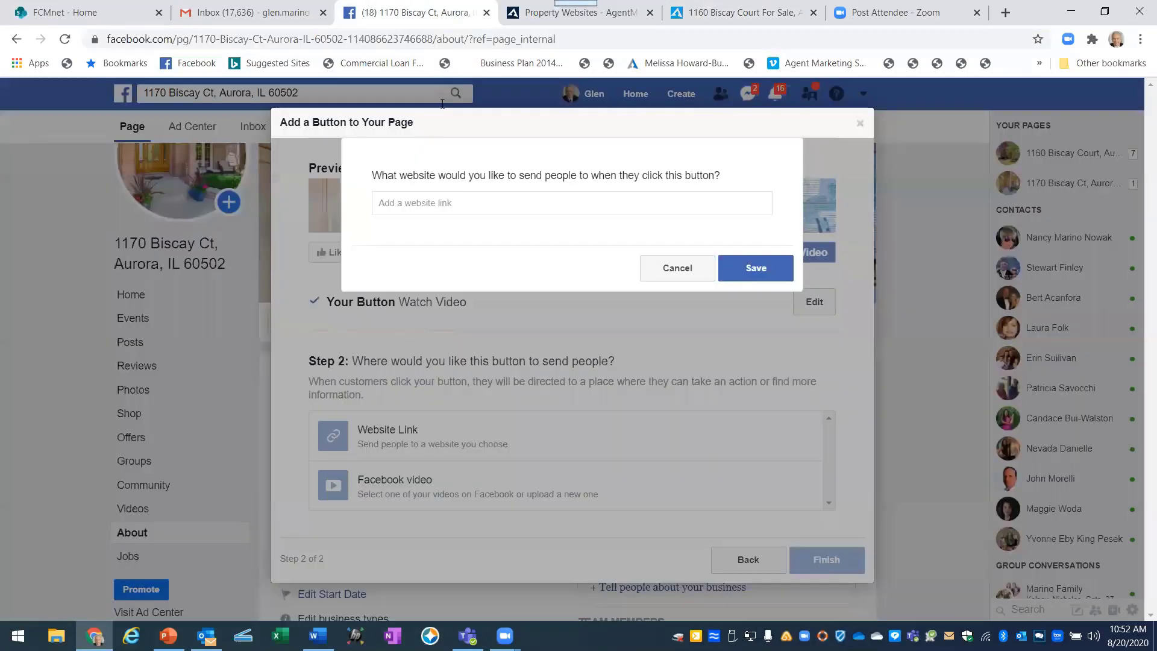
click(387, 202)
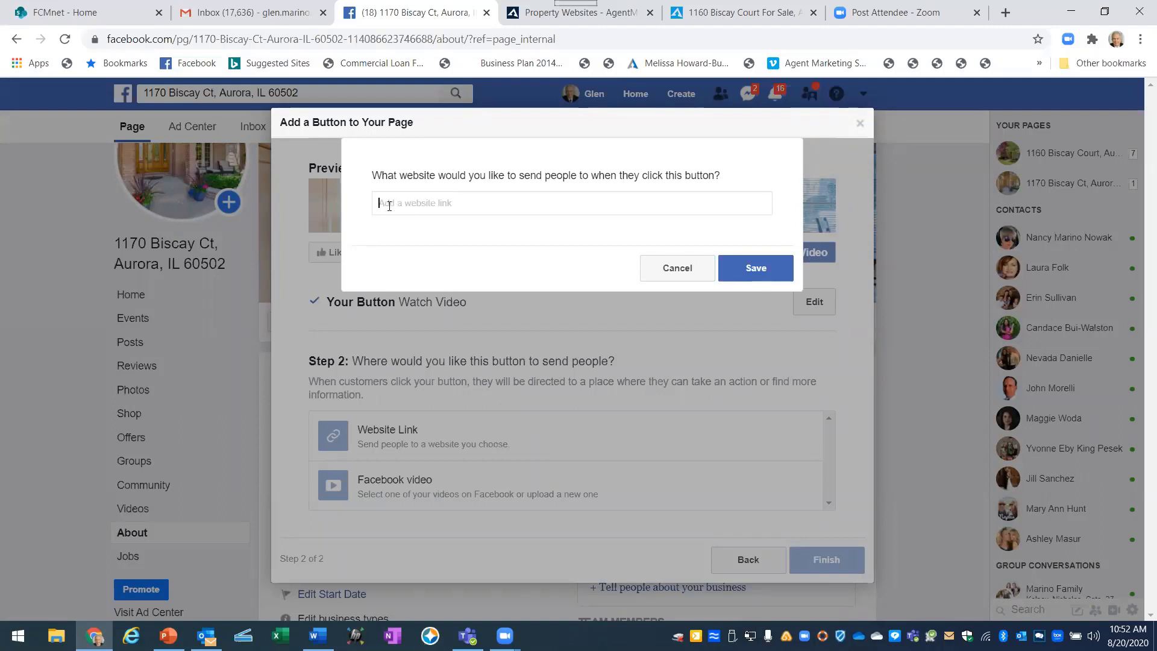
key(super+period)
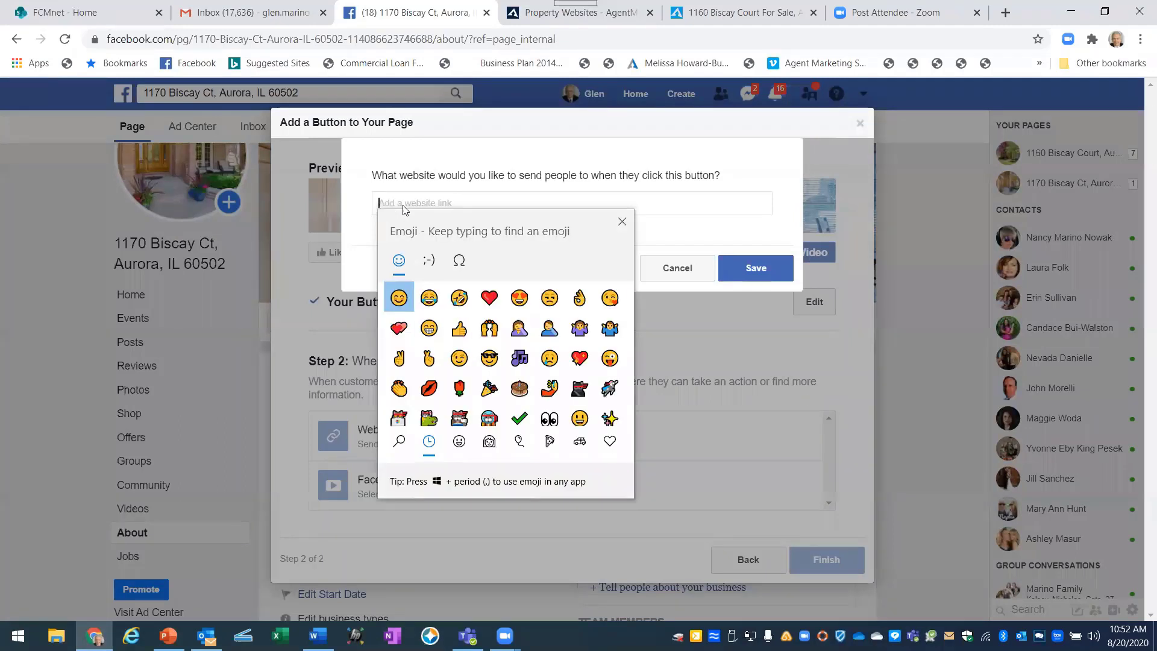
click(504, 200)
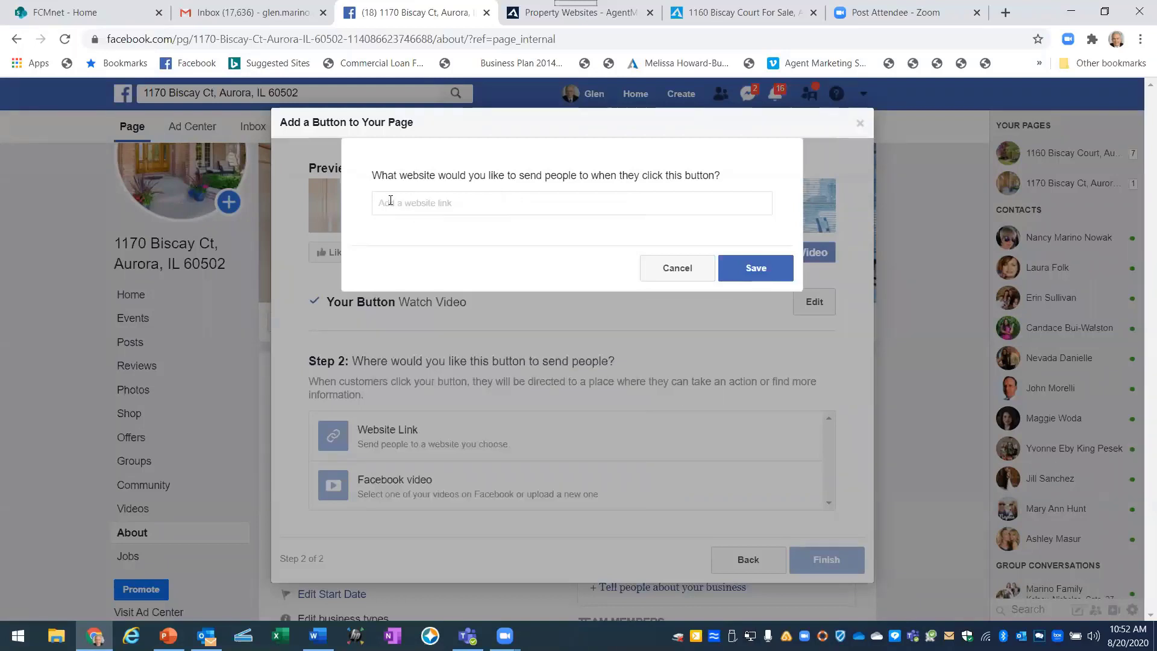
right_click(390, 201)
click(424, 318)
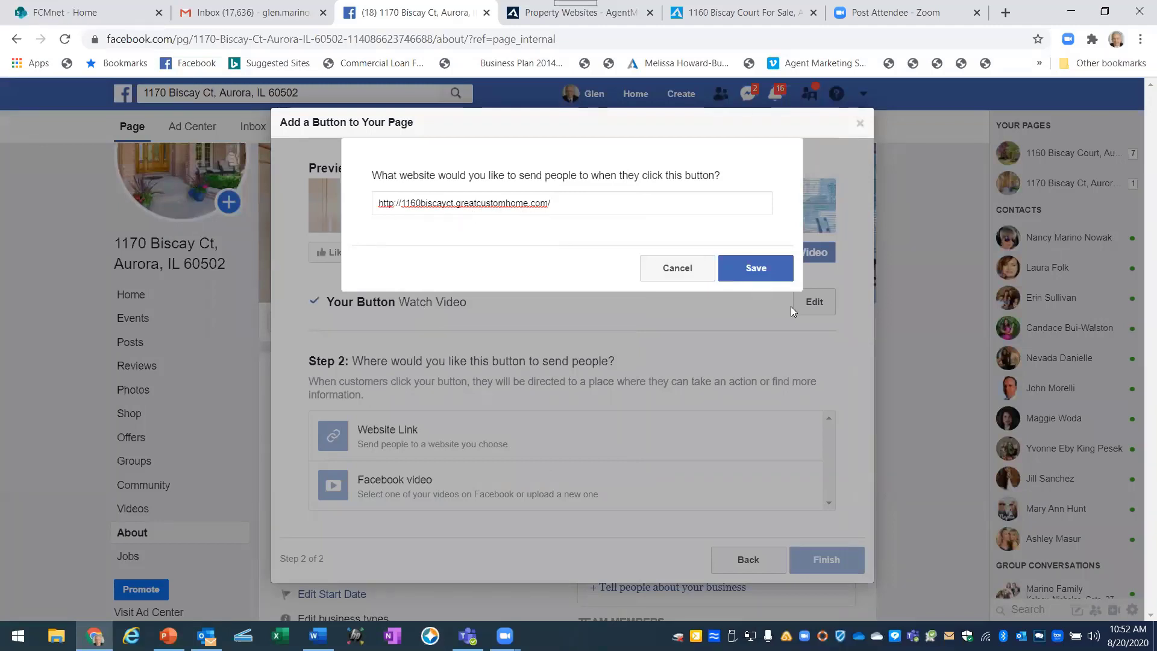
click(756, 268)
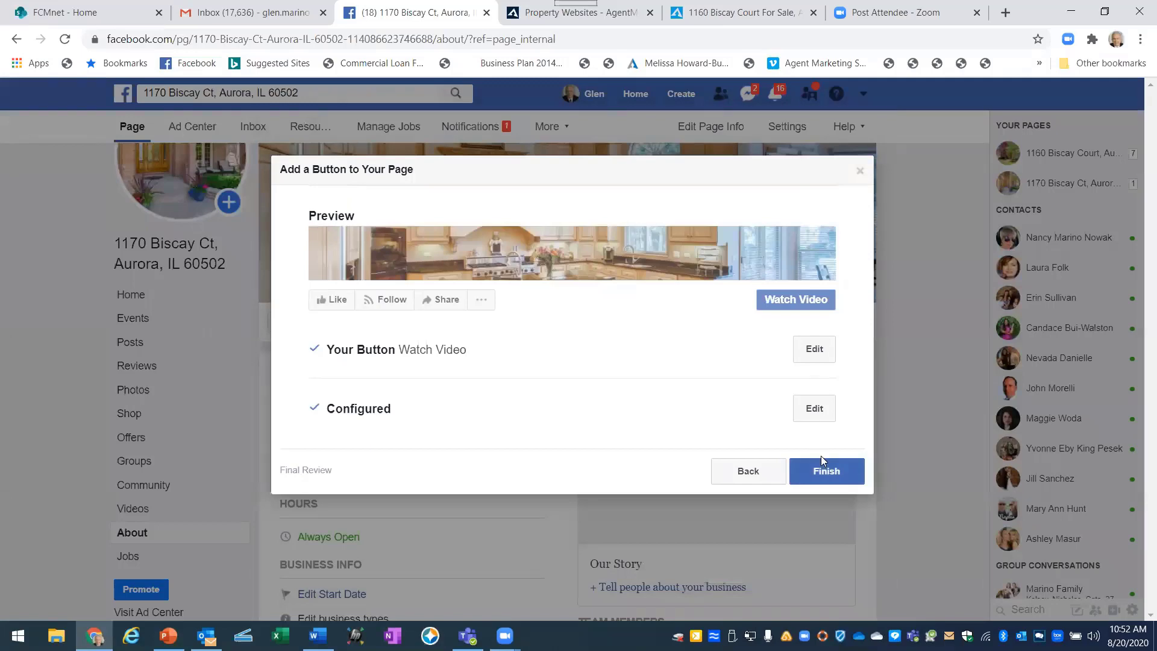
click(826, 472)
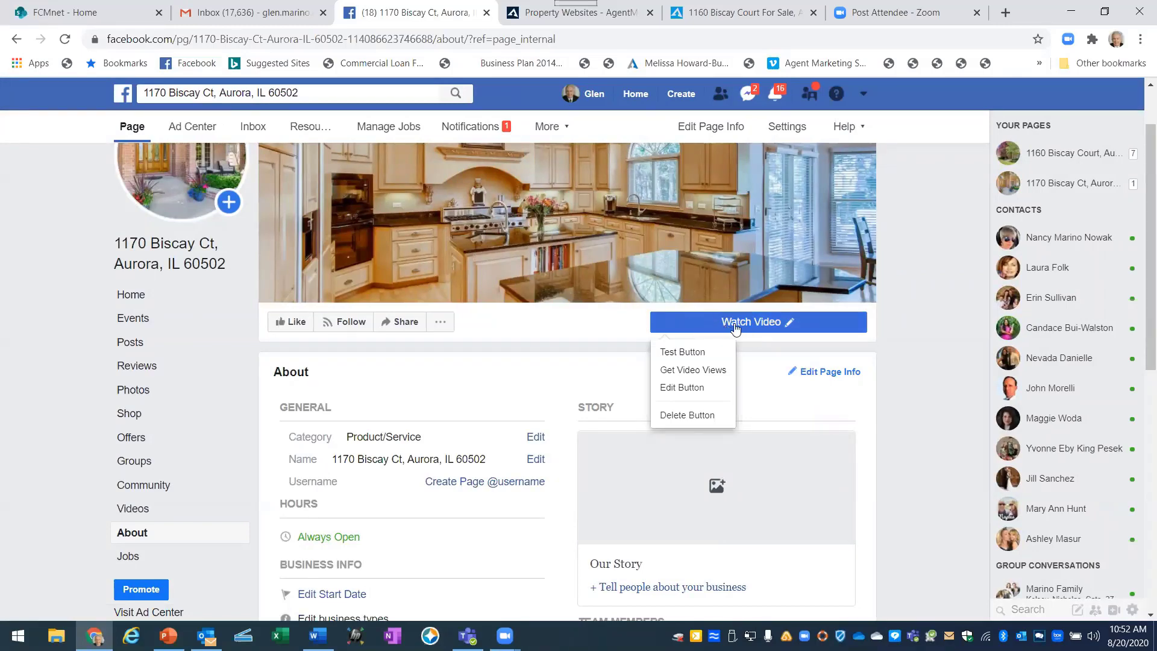
Test the Watch Video button and close the property site tab it opens.
click(760, 362)
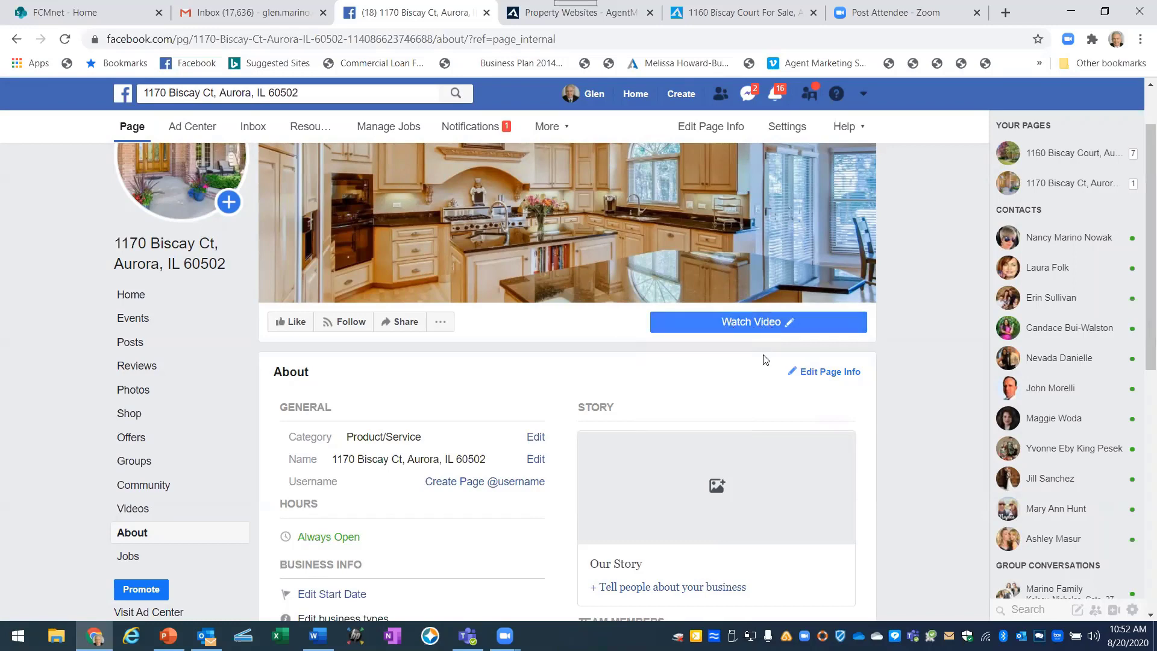
click(746, 322)
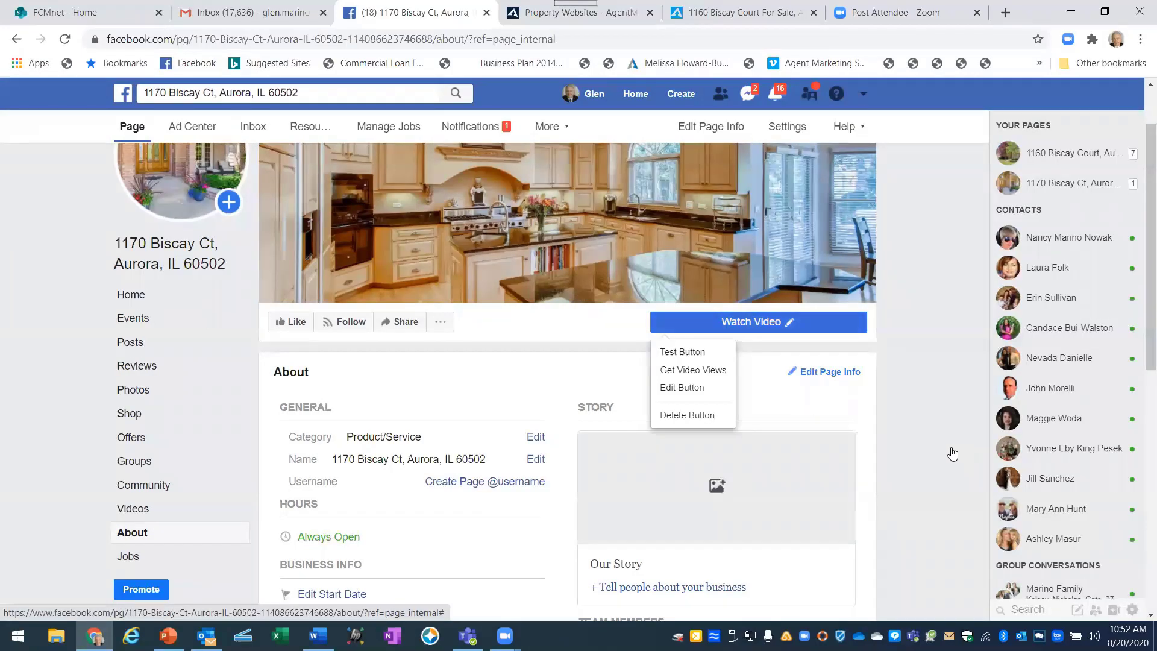
scroll(935, 443, up, 1)
click(757, 411)
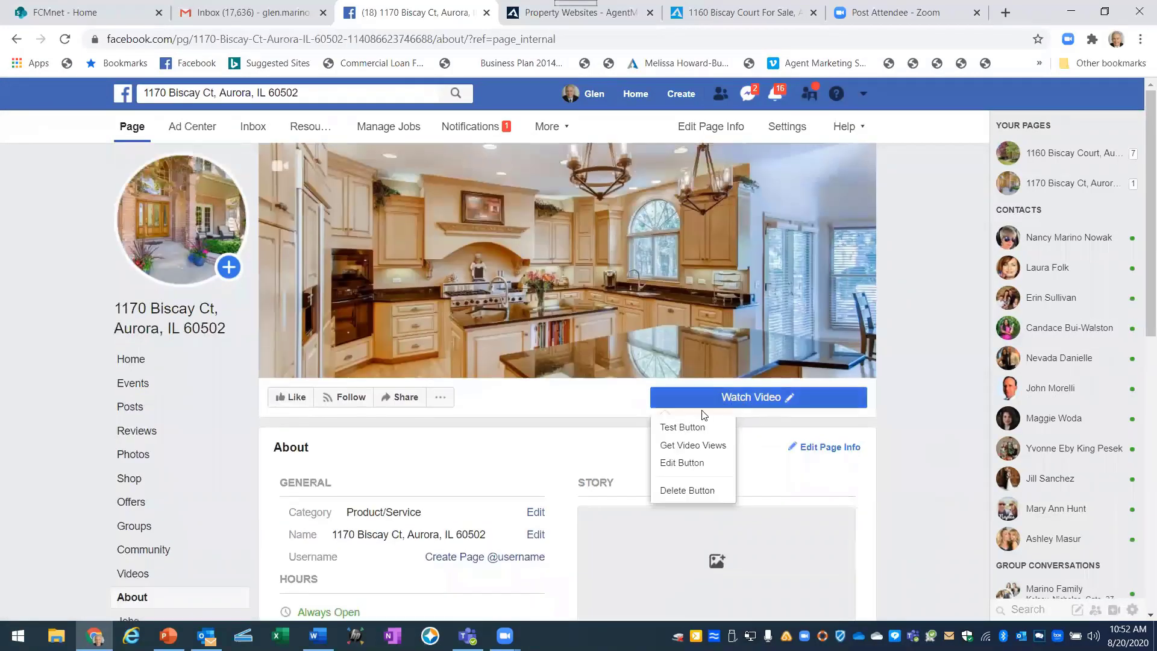
click(682, 427)
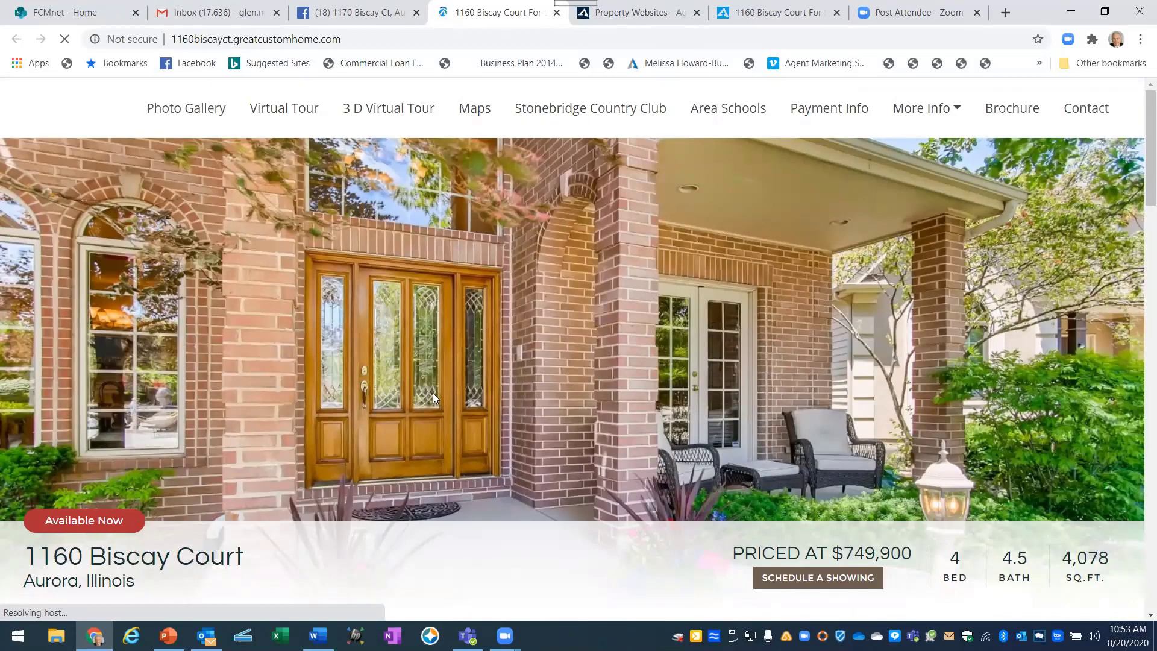
click(557, 12)
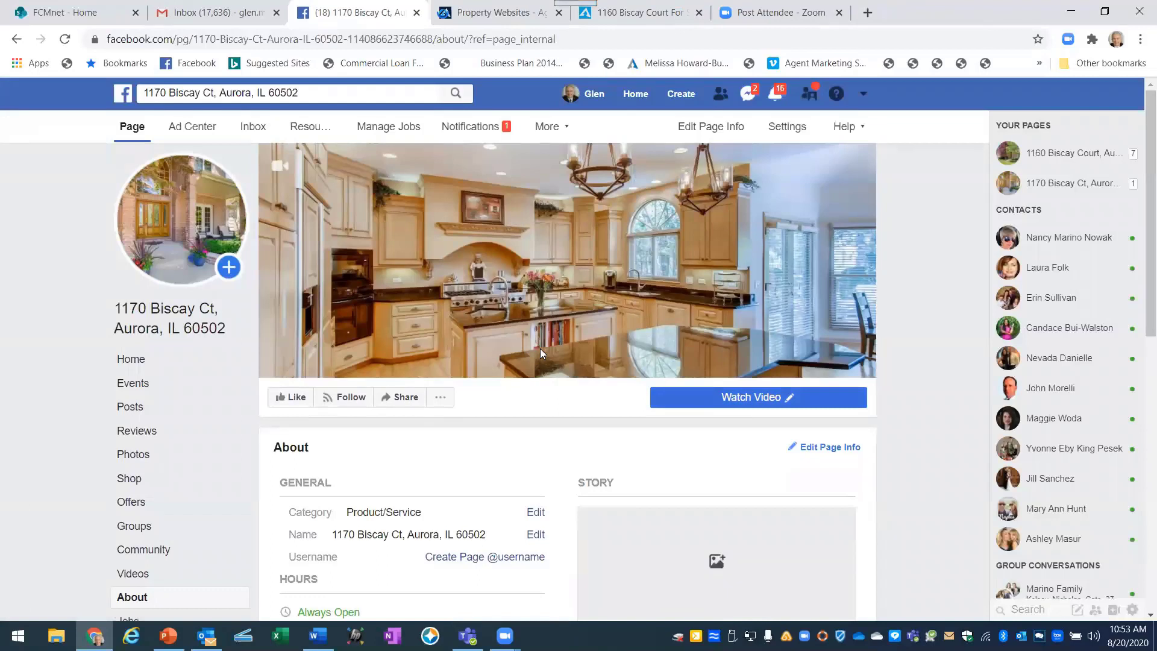
Dismiss the button options and return to the PowerPoint guide at slide 23.
mouse_move(470, 340)
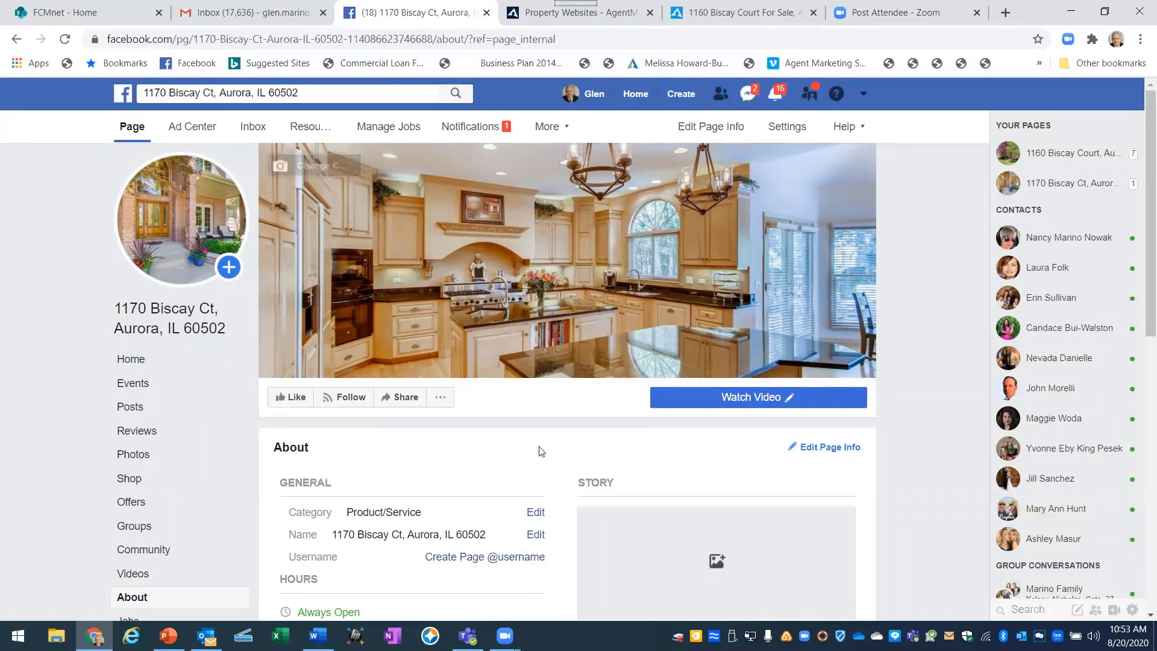
click(732, 401)
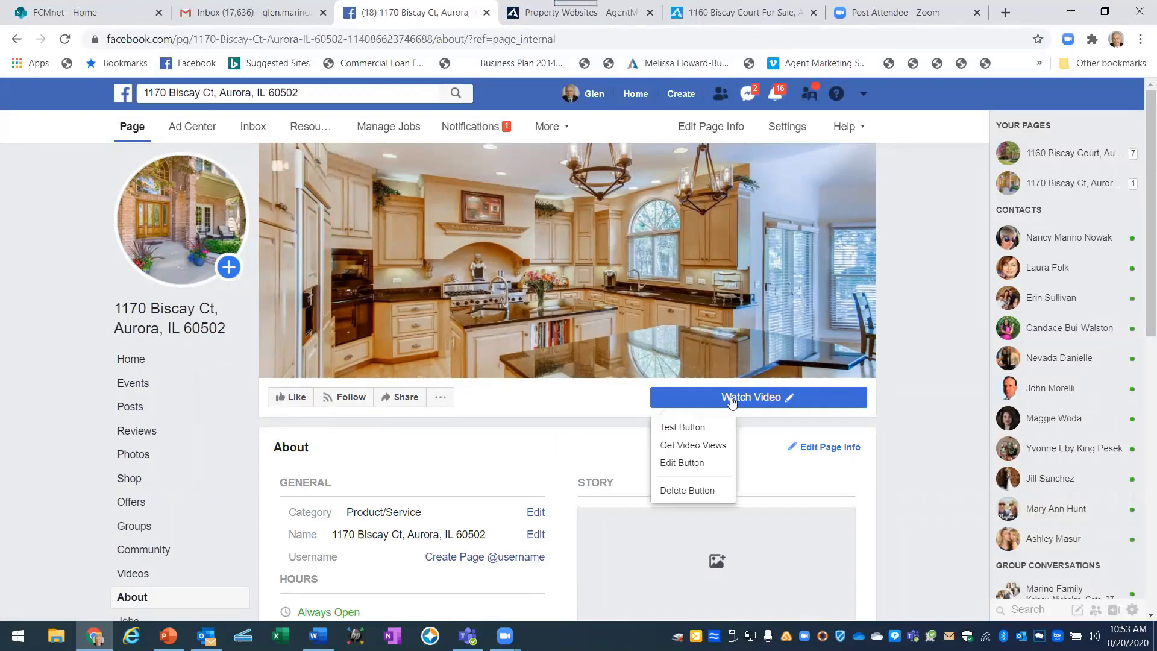
click(497, 488)
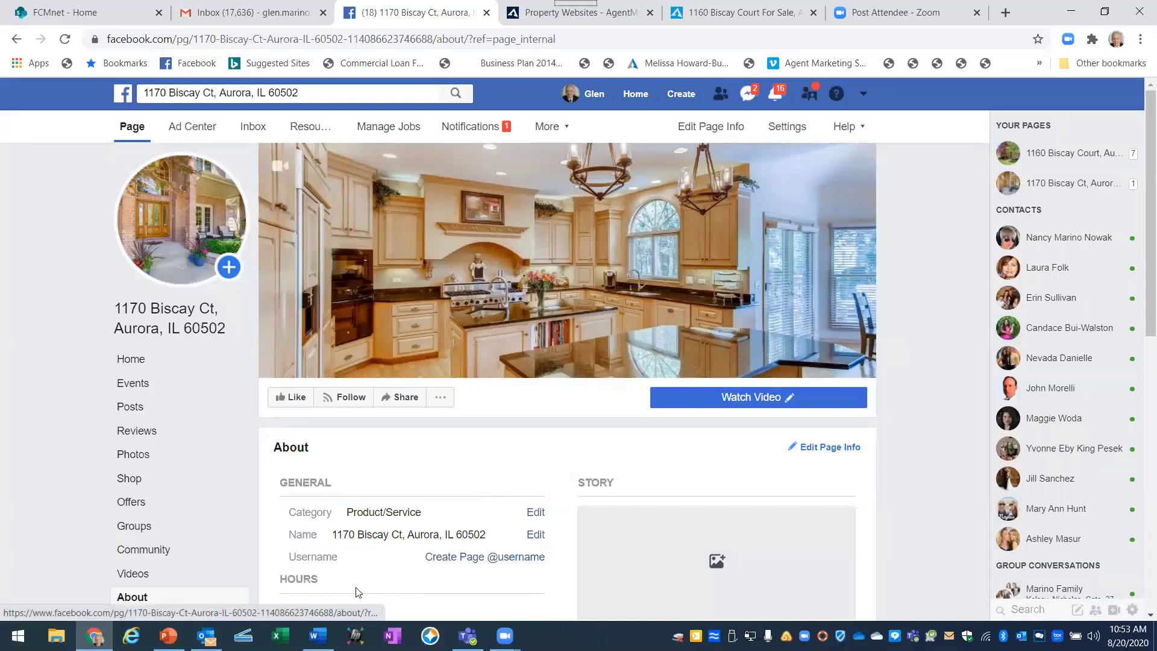
click(168, 636)
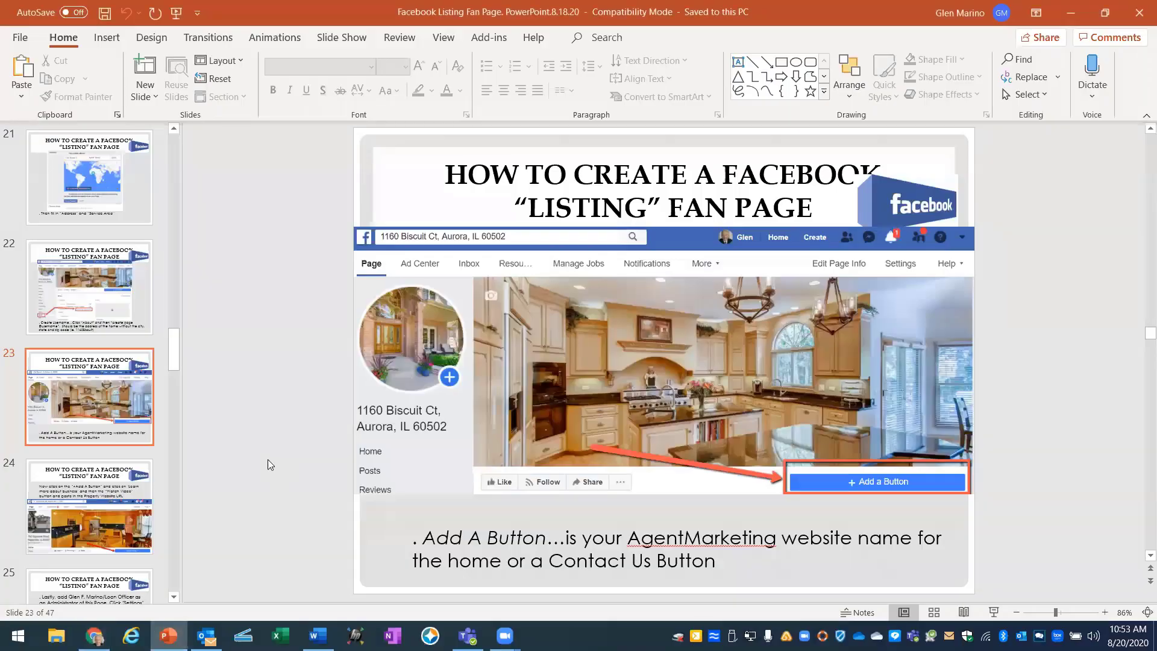
Scroll the tutorial deck to slide 24, covering the Watch Video button's property website link.
scroll(267, 459, down, 1)
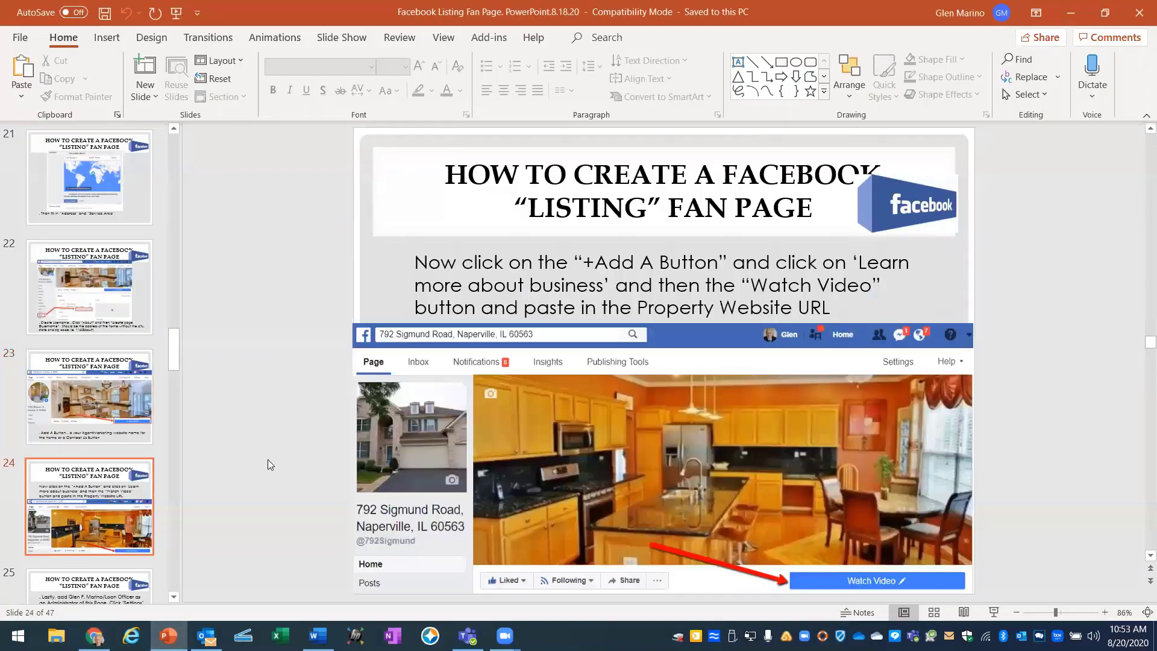
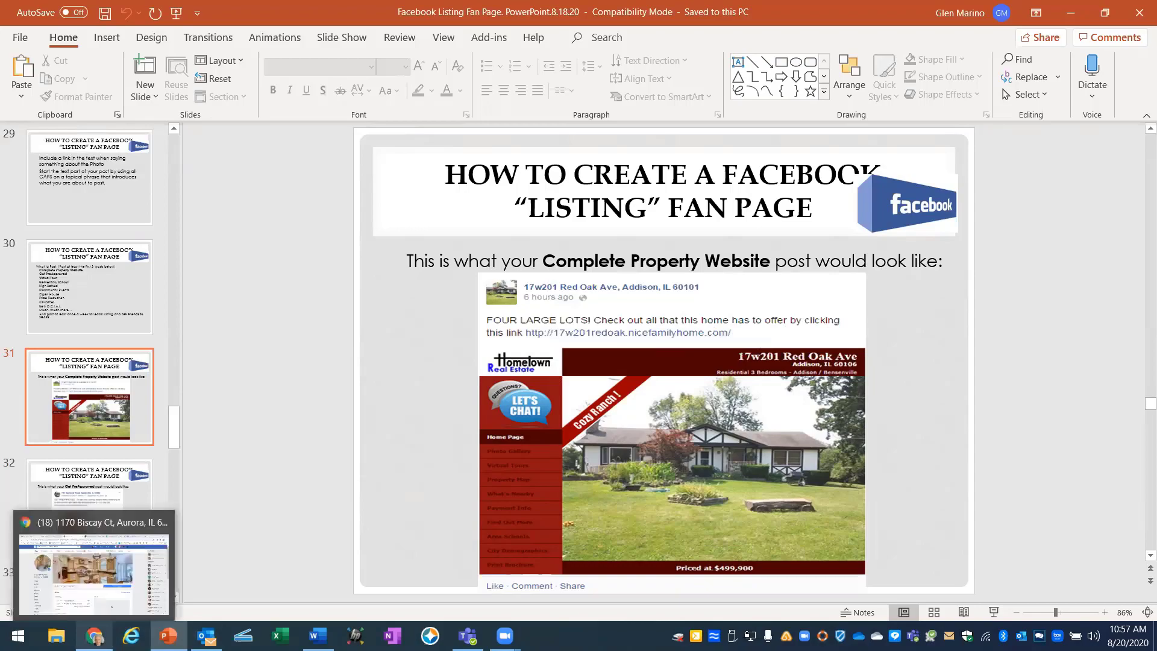
click(95, 636)
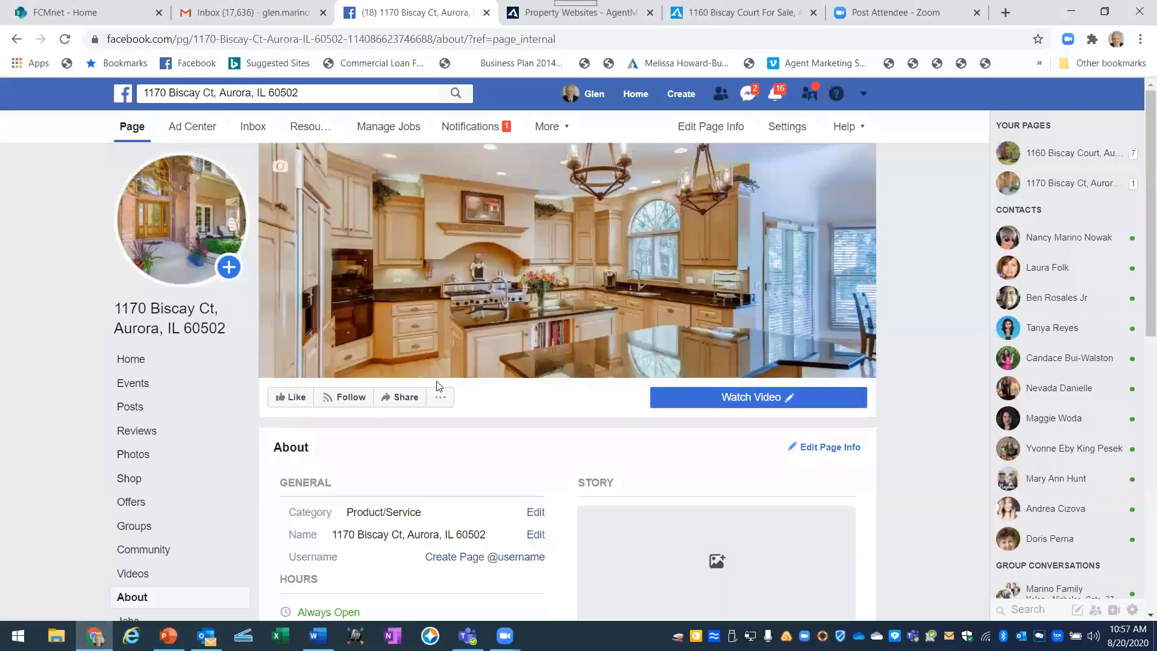
scroll(473, 432, down, 1)
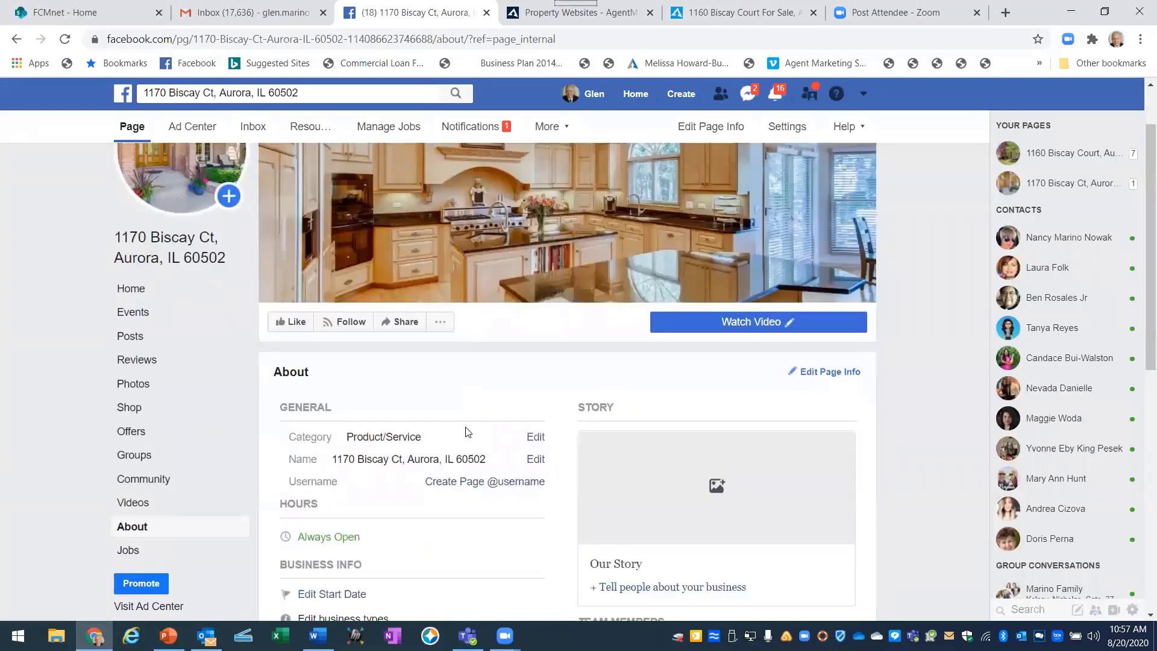
scroll(386, 422, up, 1)
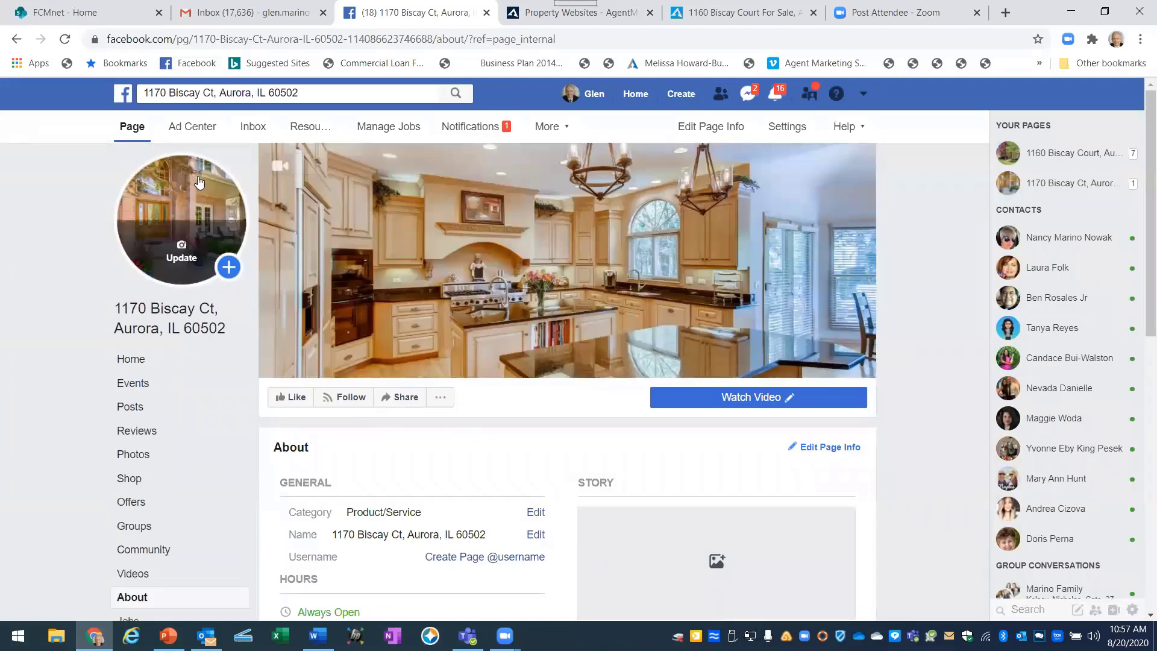
click(133, 131)
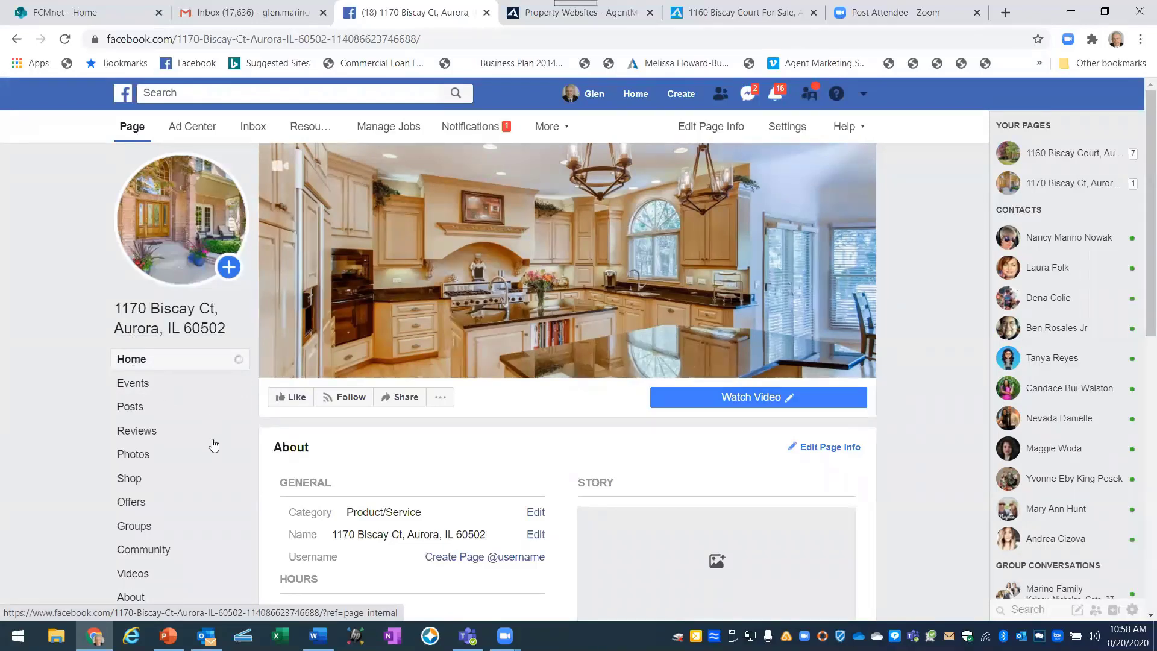
scroll(230, 414, down, 2)
scroll(232, 418, down, 2)
scroll(232, 416, up, 4)
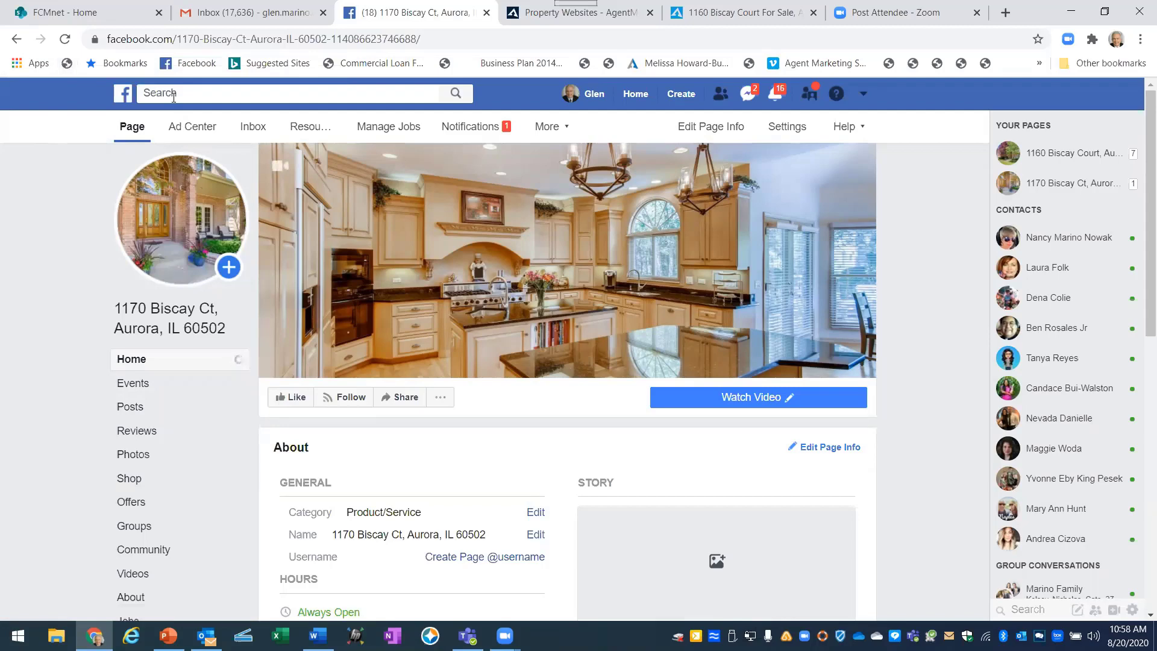
click(174, 96)
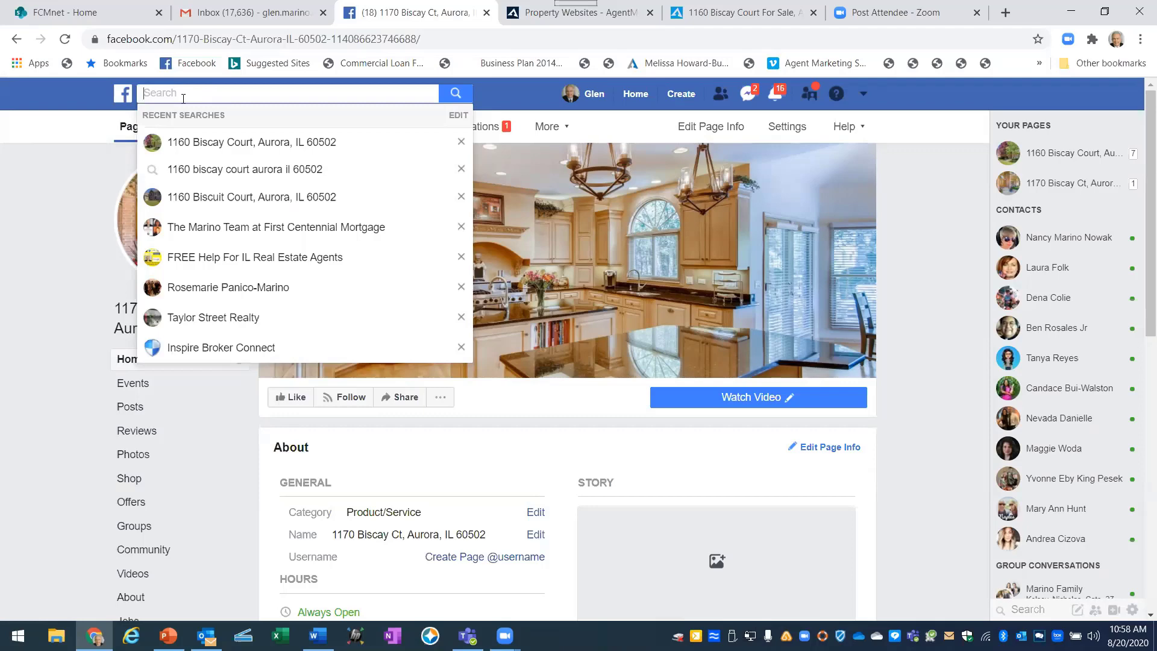
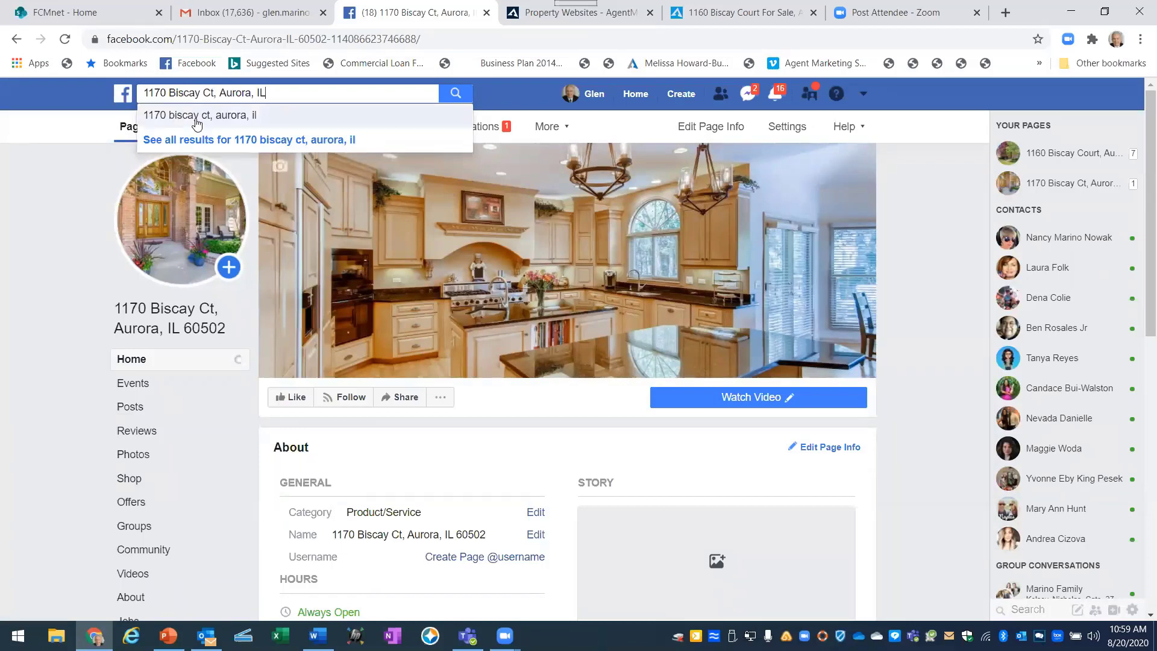
click(196, 121)
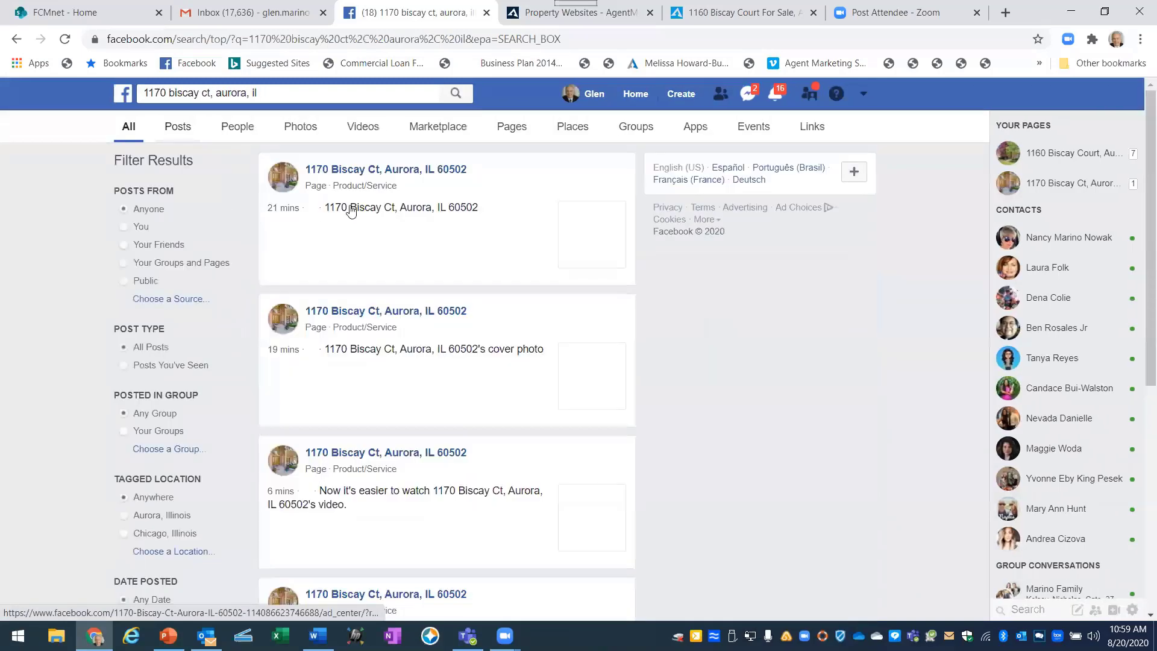
click(360, 170)
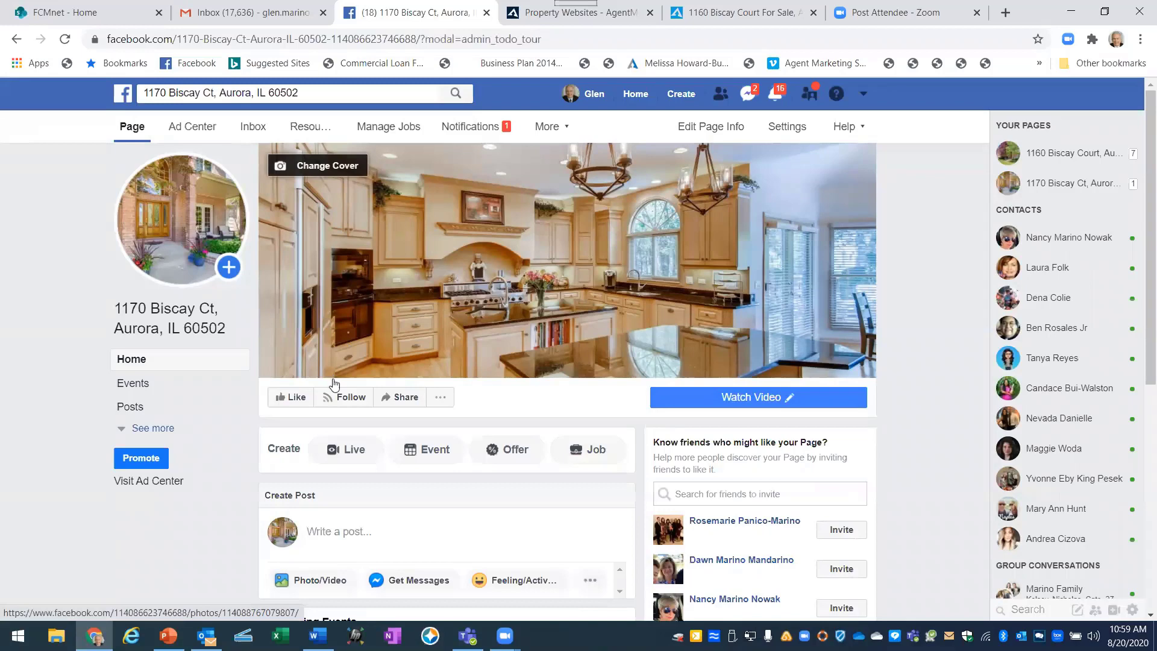
scroll(404, 476, down, 1)
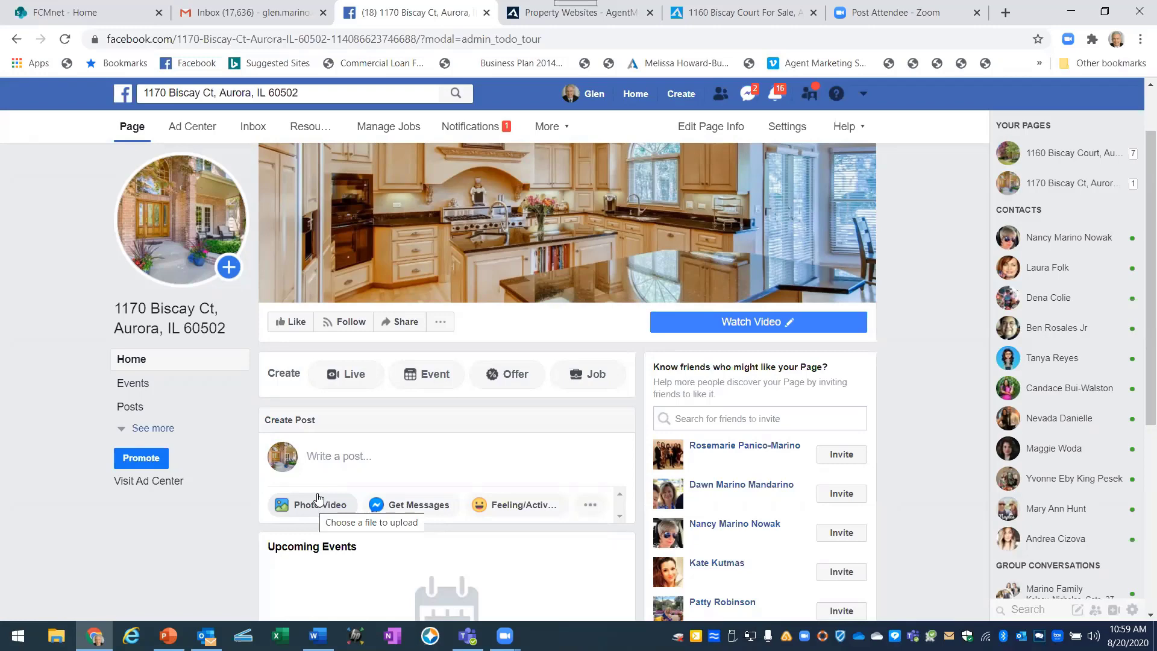
click(56, 636)
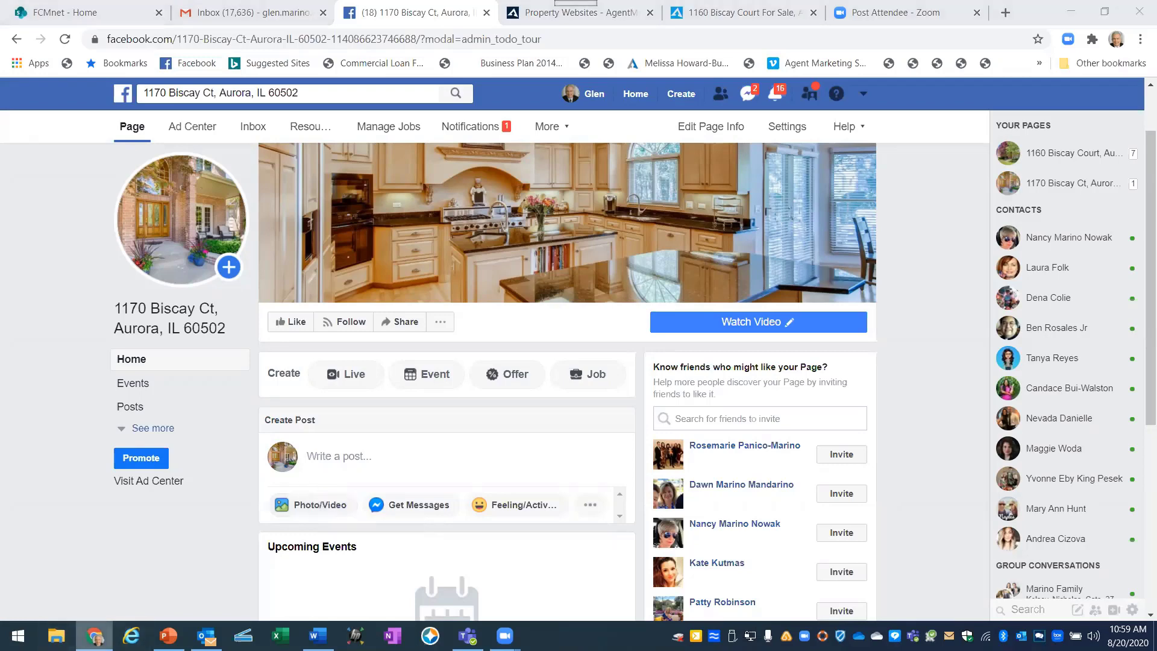
key(alt+Tab)
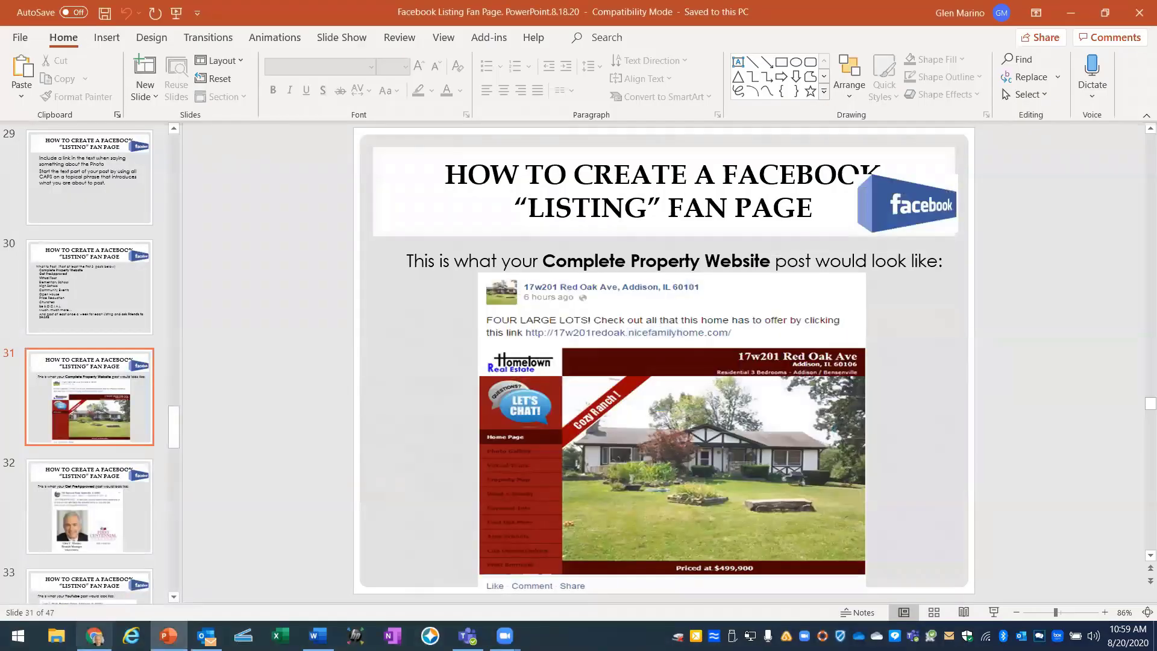
click(94, 635)
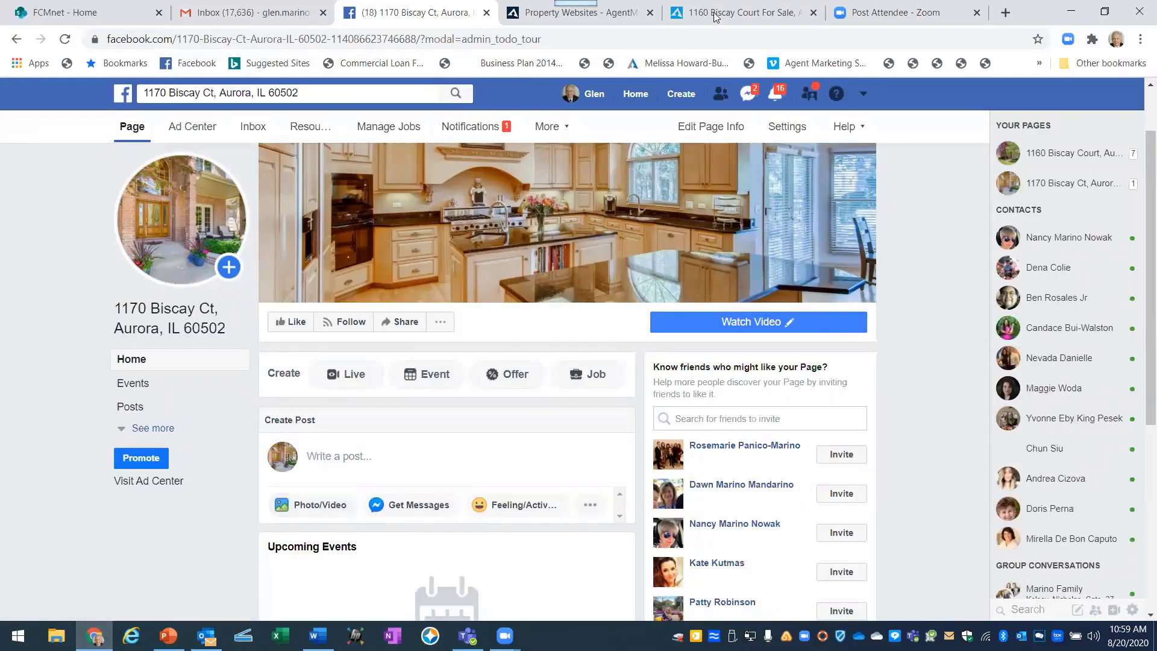
key(ctrl+5)
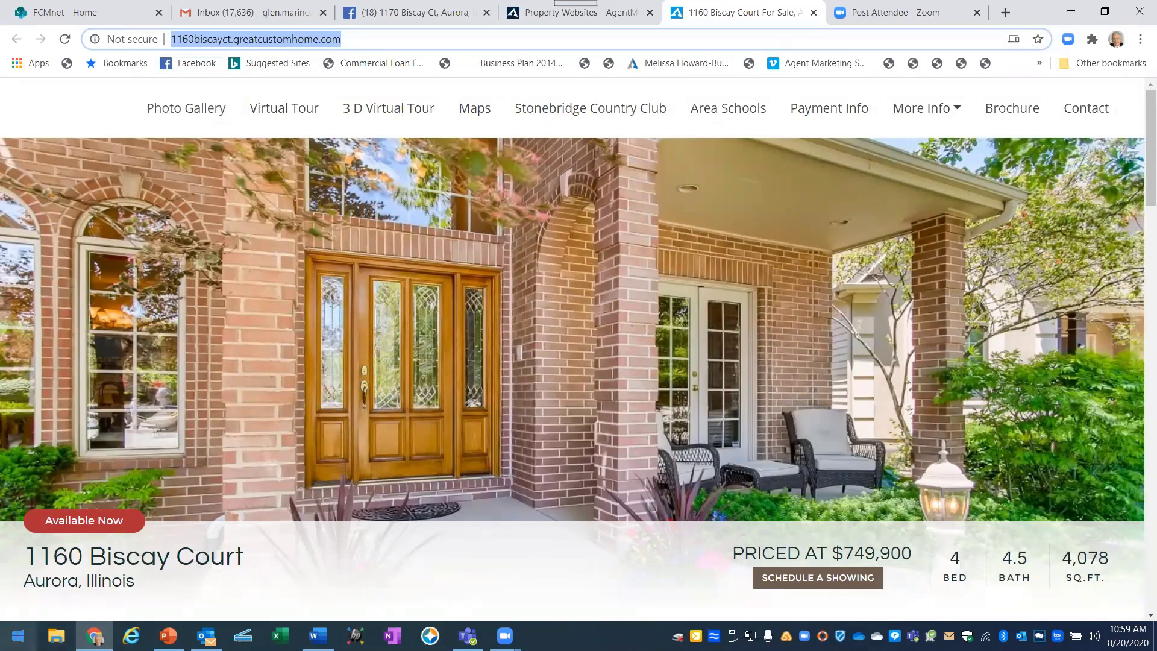
click(18, 636)
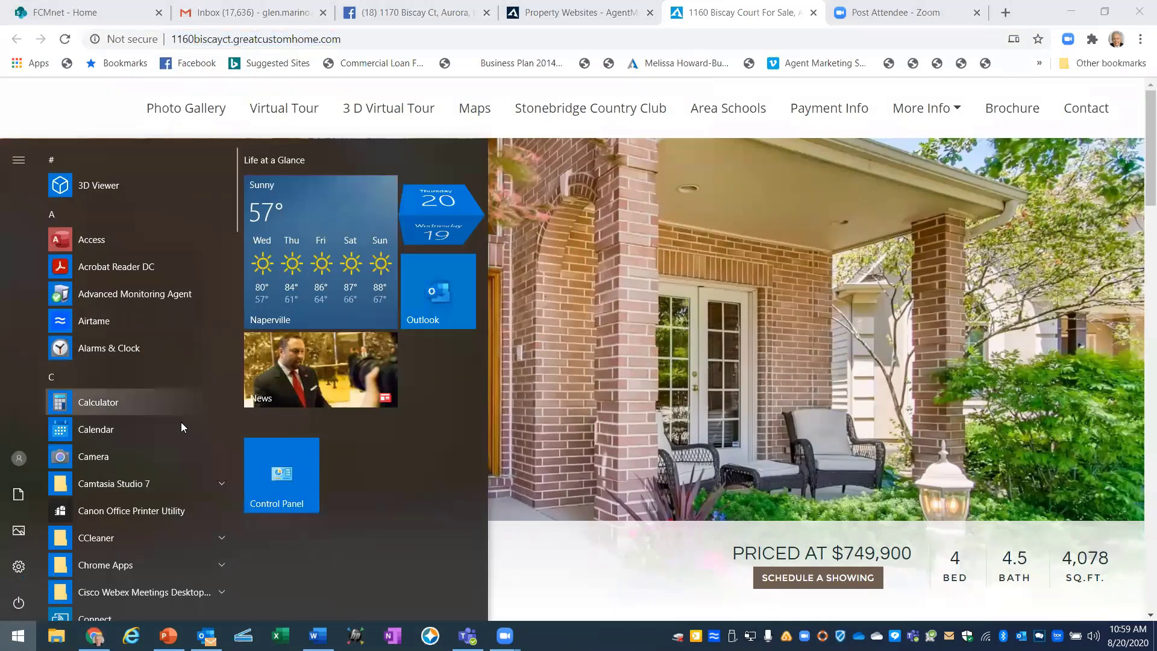
scroll(176, 426, down, 15)
scroll(77, 429, down, 10)
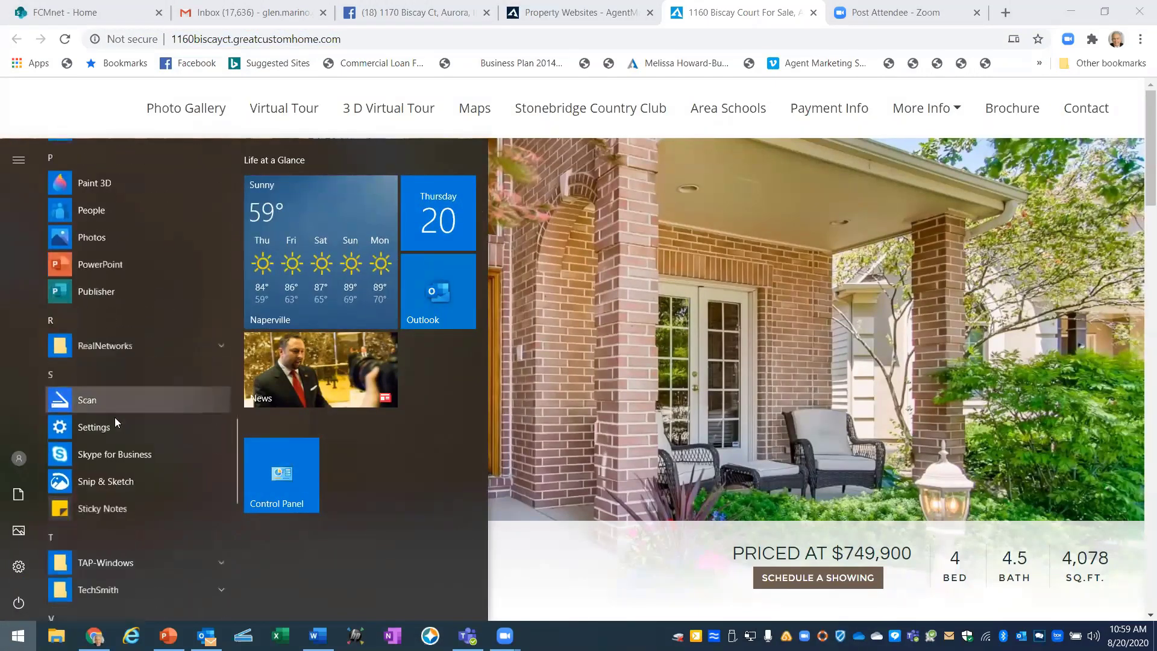
scroll(115, 417, down, 4)
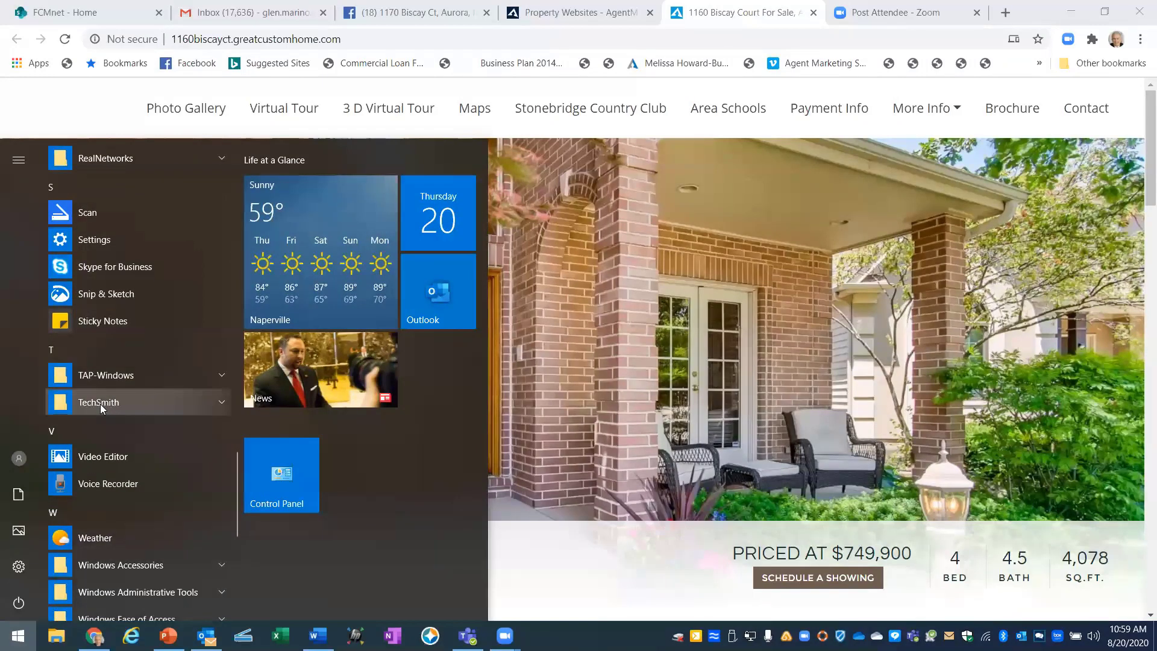
click(100, 403)
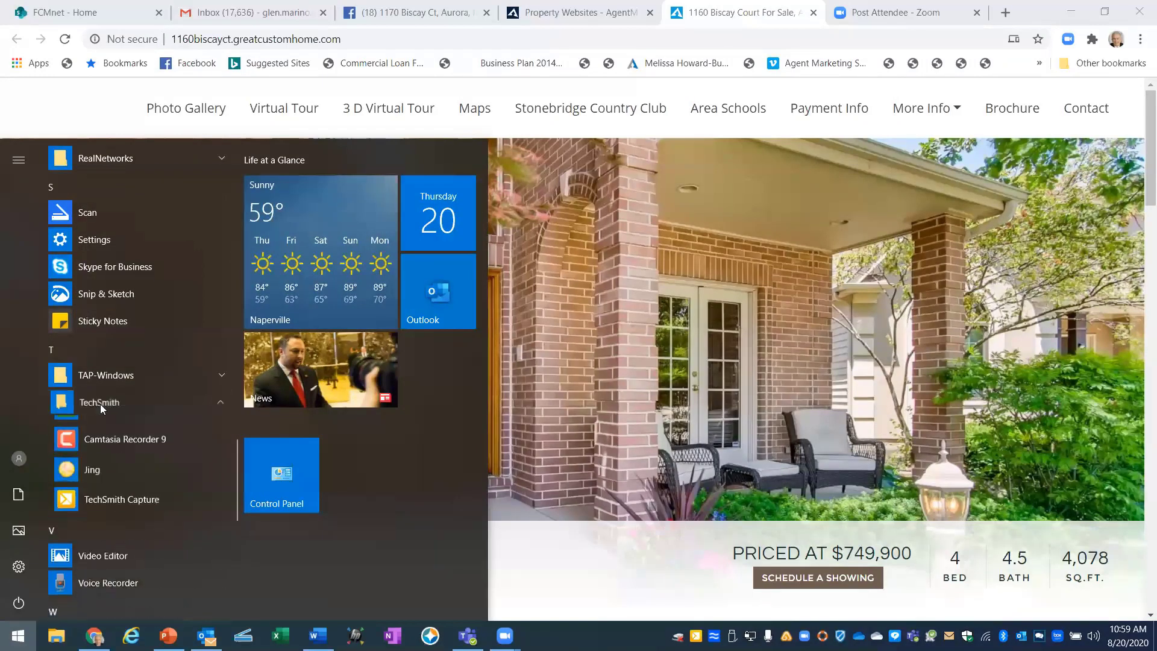
click(107, 508)
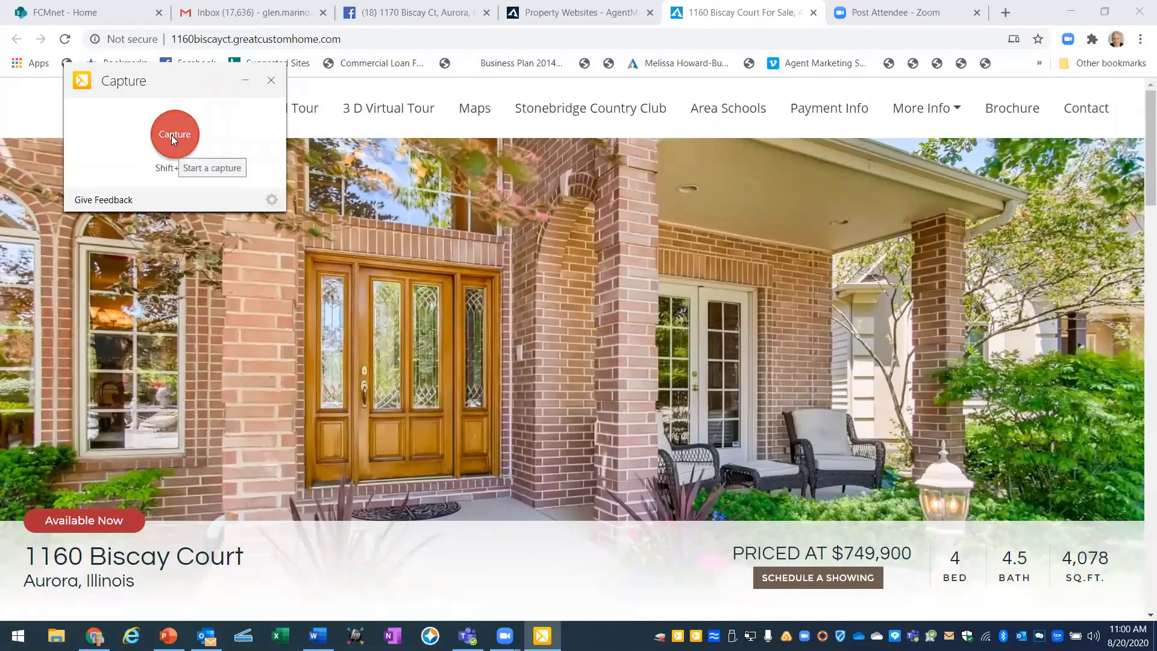
click(180, 132)
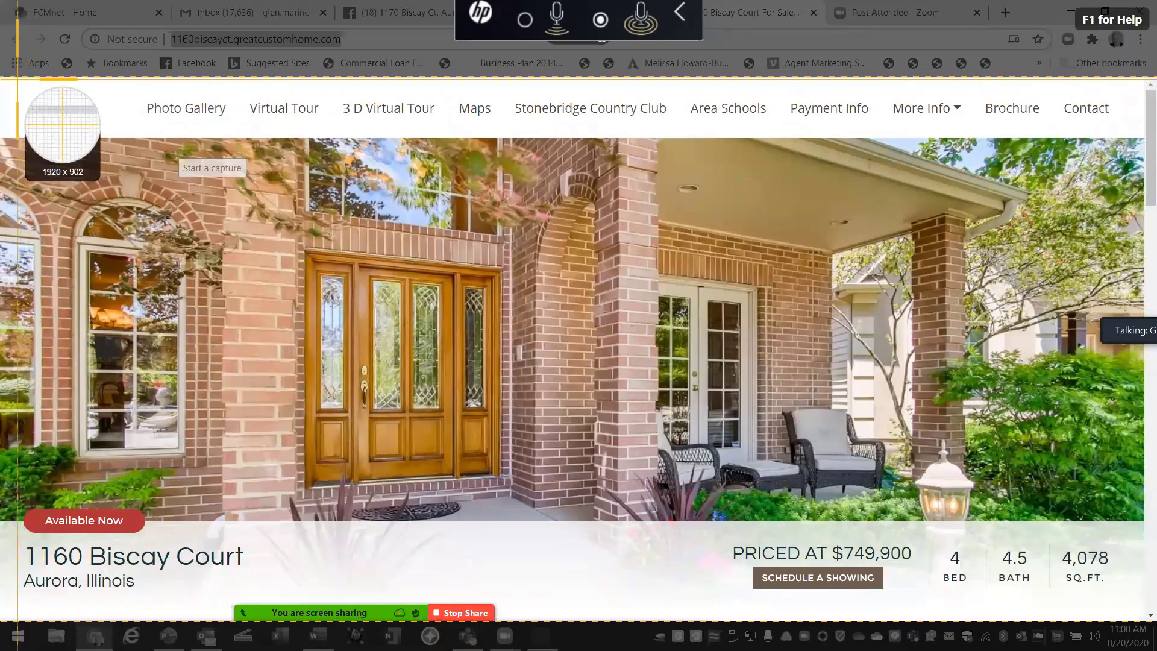
drag(17, 79, 1145, 594)
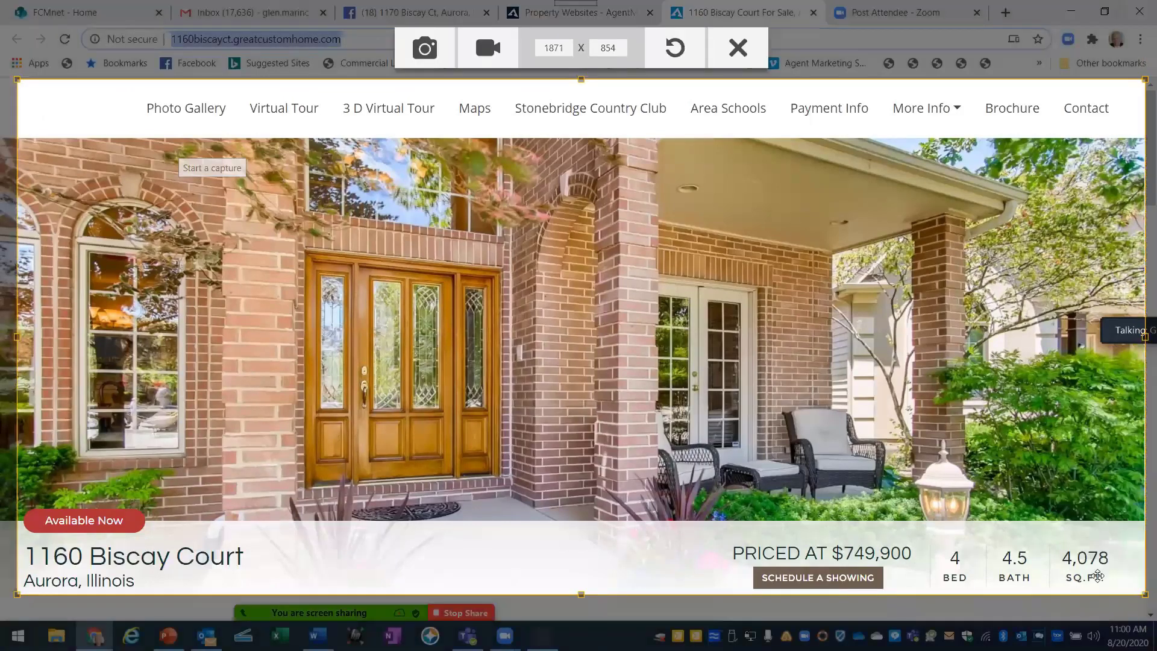
click(426, 49)
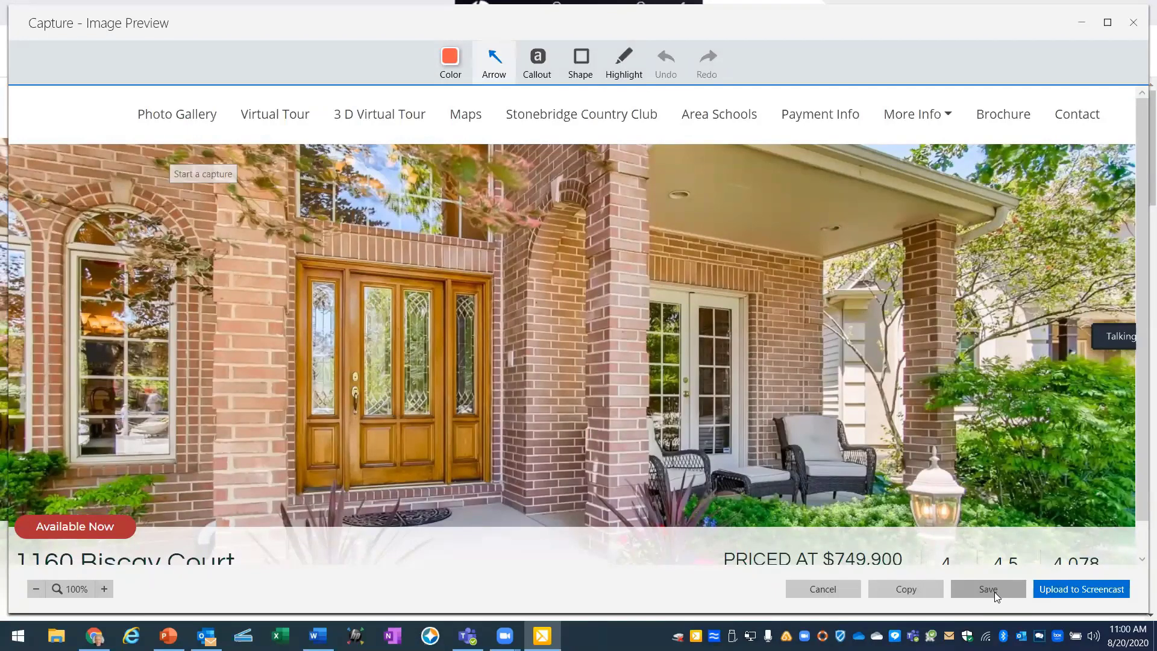
Save the screenshot to the Desktop as '1170 Property Website' and close the capture preview.
click(989, 589)
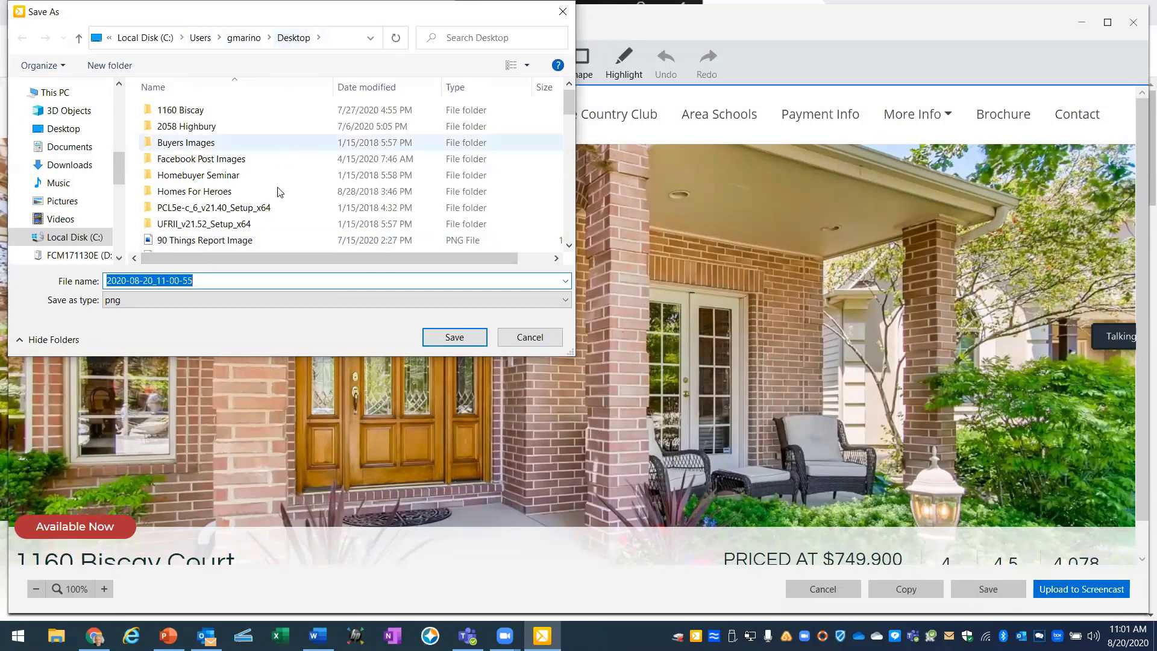
click(65, 129)
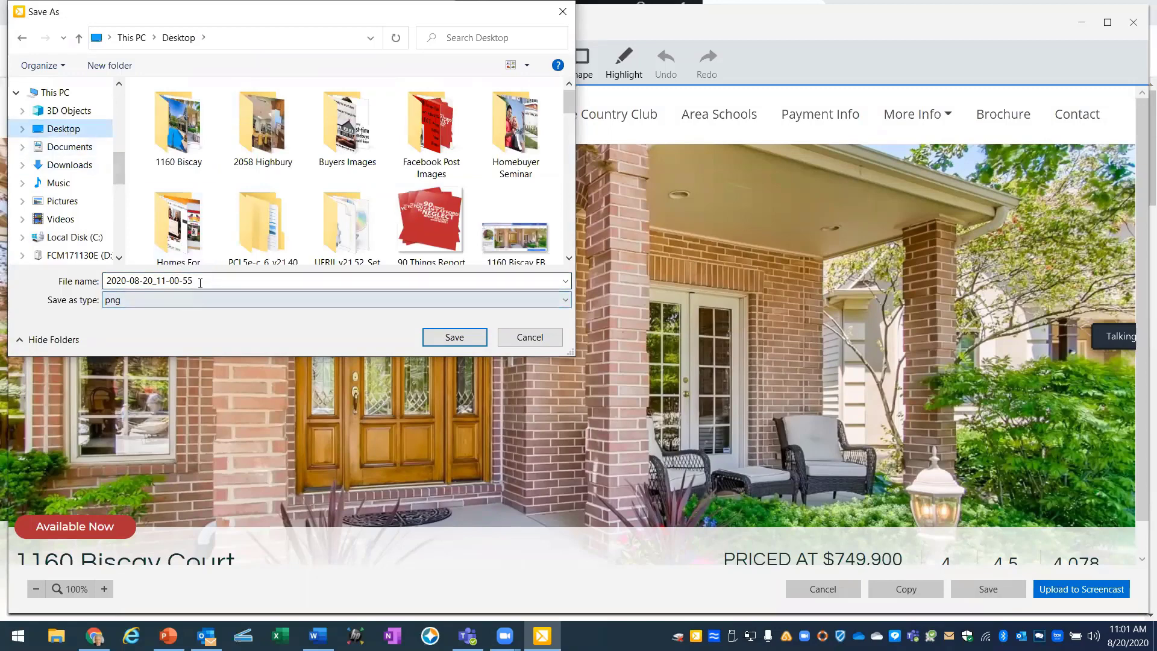
double_click(132, 282)
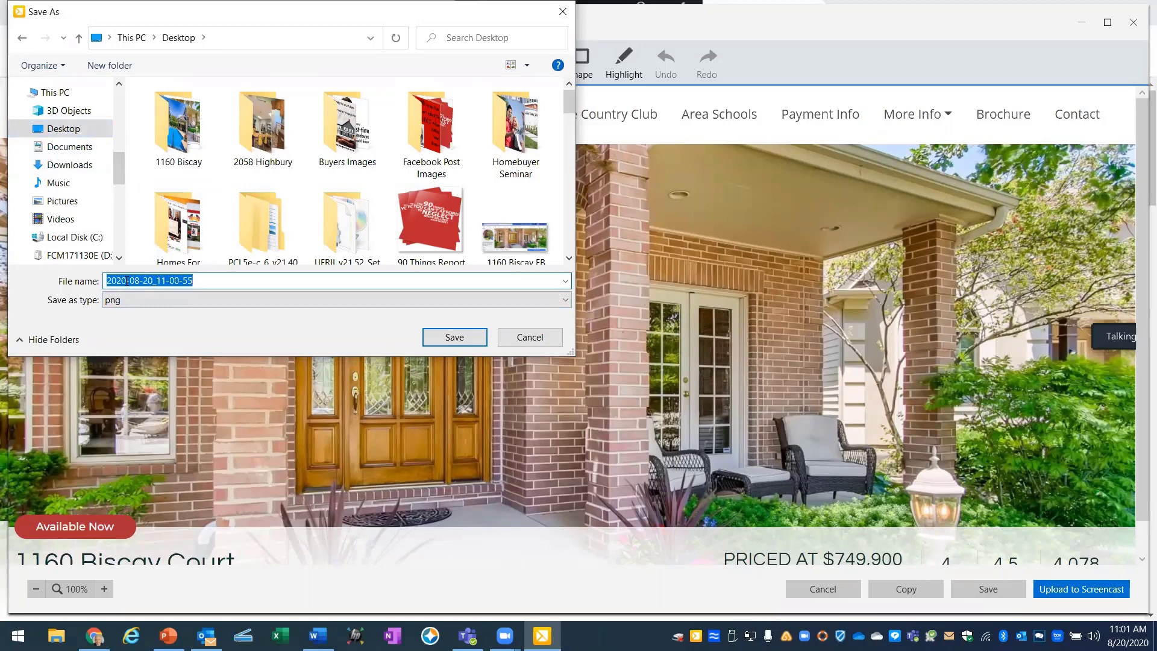
text(11)
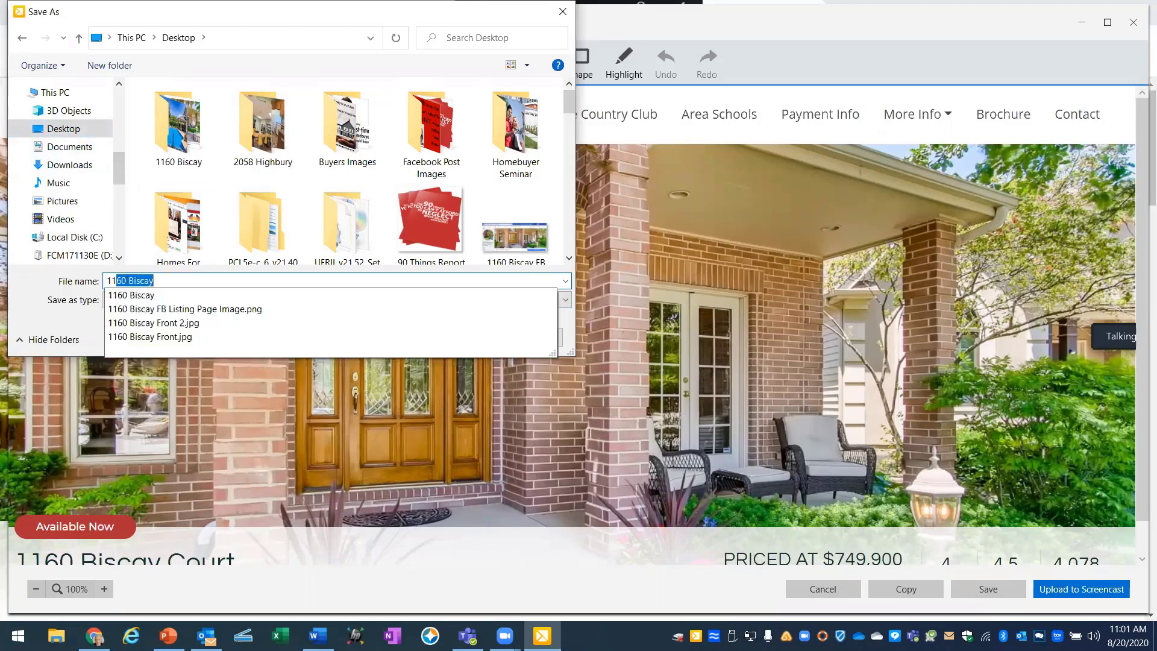
text(70)
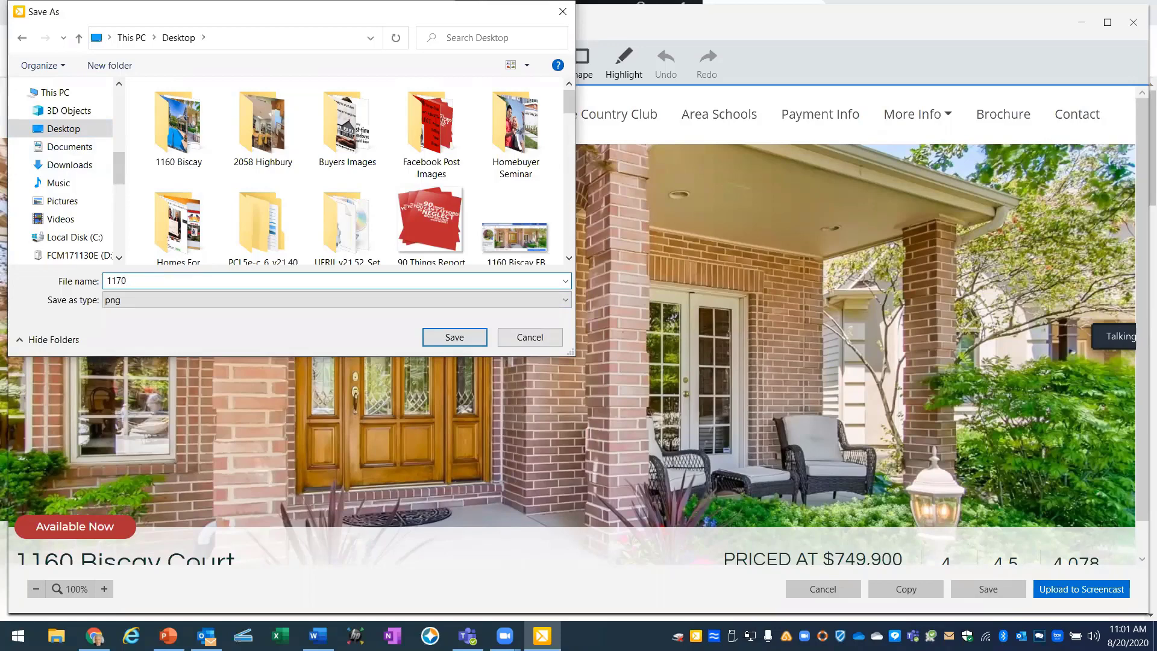
text( Front)
key(BackSpace)
key(BackSpace)
key(BackSpace)
key(BackSpace)
key(BackSpace)
text(Penn)
key(BackSpace)
key(BackSpace)
key(BackSpace)
text(ers We)
key(BackSpace)
key(BackSpace)
key(BackSpace)
key(BackSpace)
key(BackSpace)
key(BackSpace)
text(roperty Website)
click(455, 338)
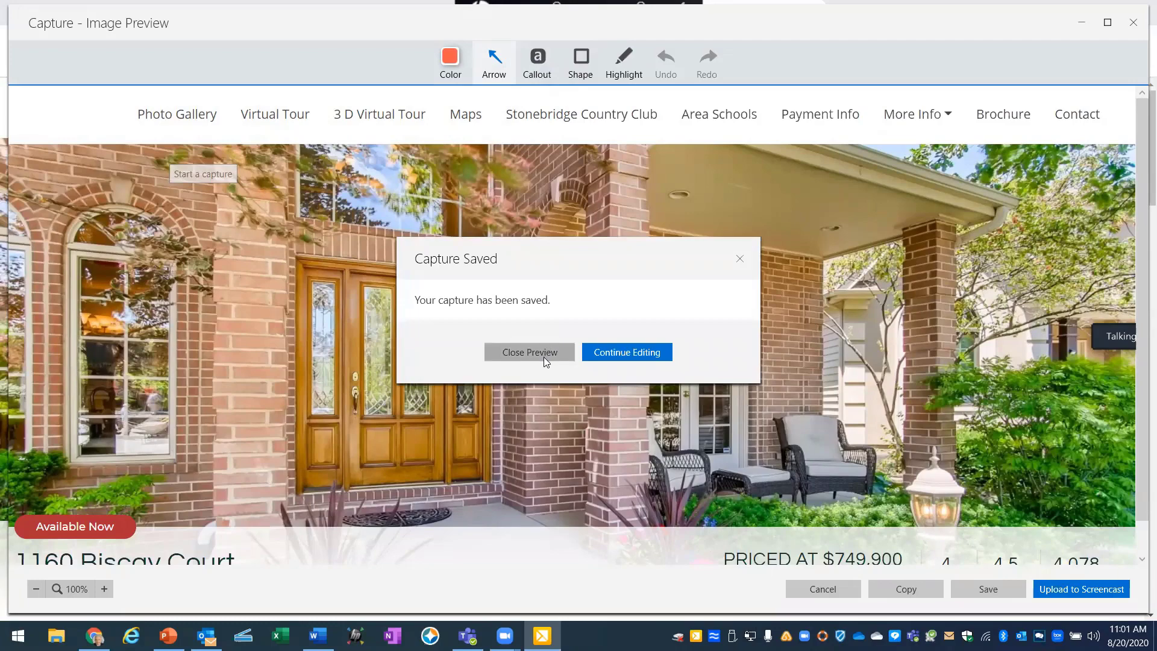
click(530, 352)
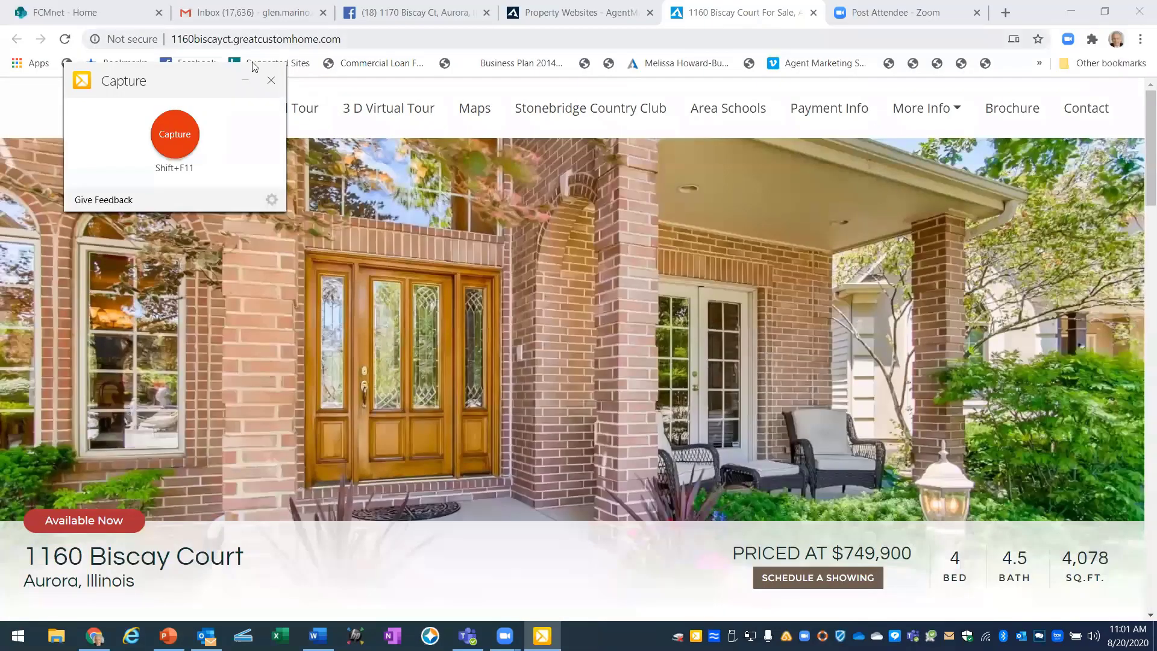
click(245, 80)
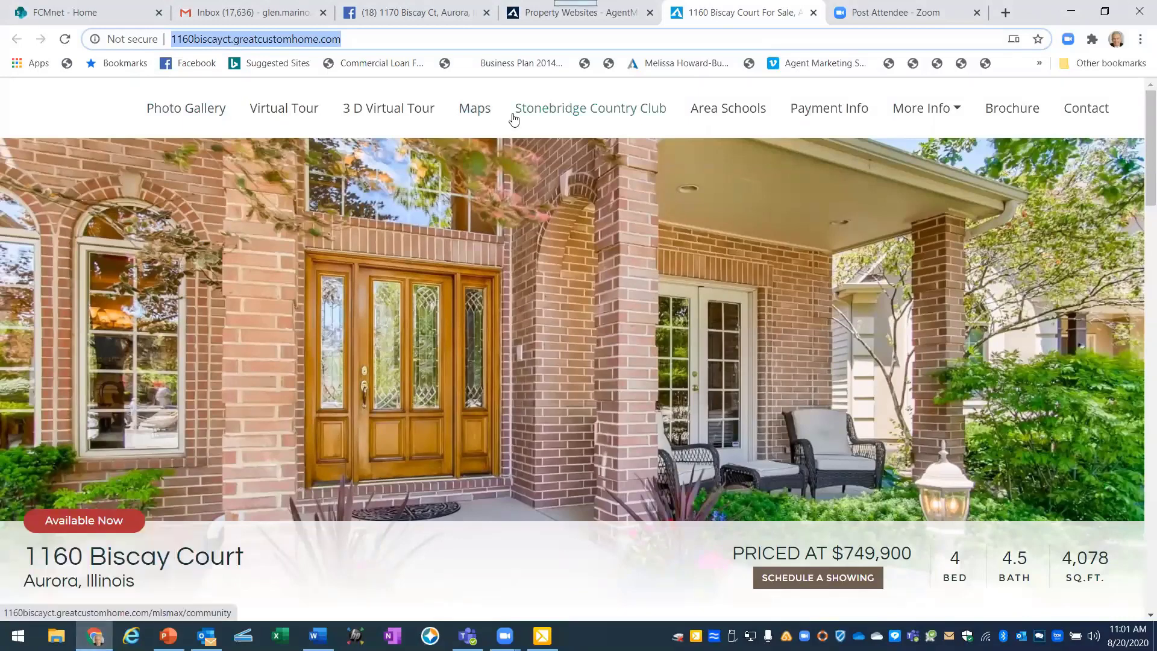
click(430, 18)
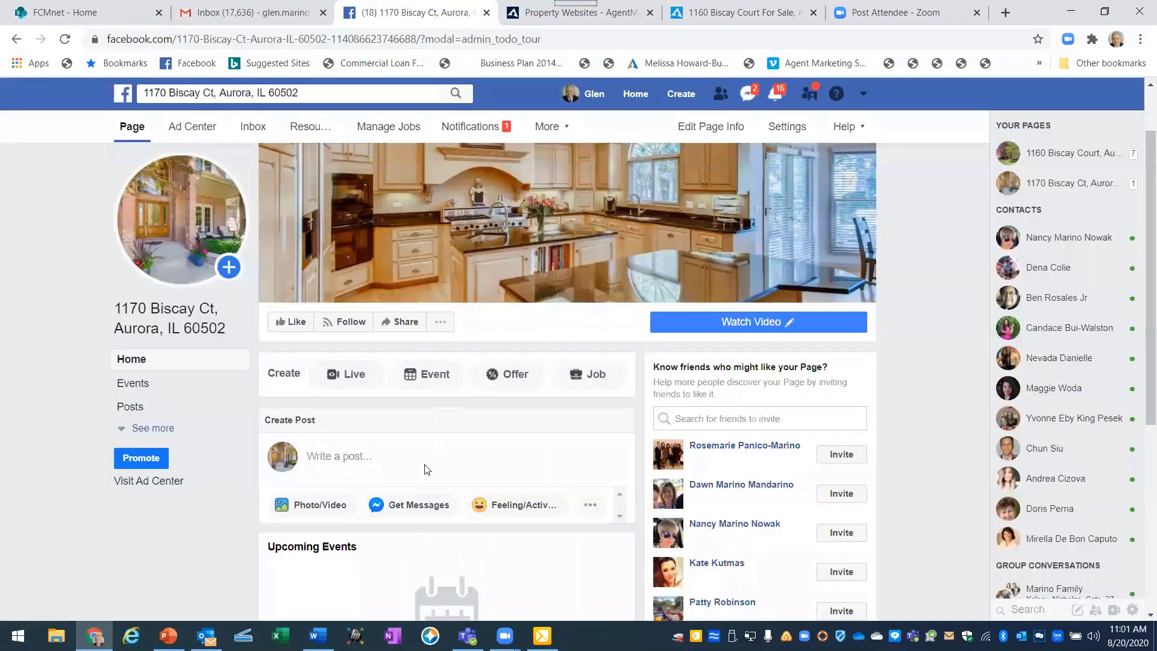
click(313, 506)
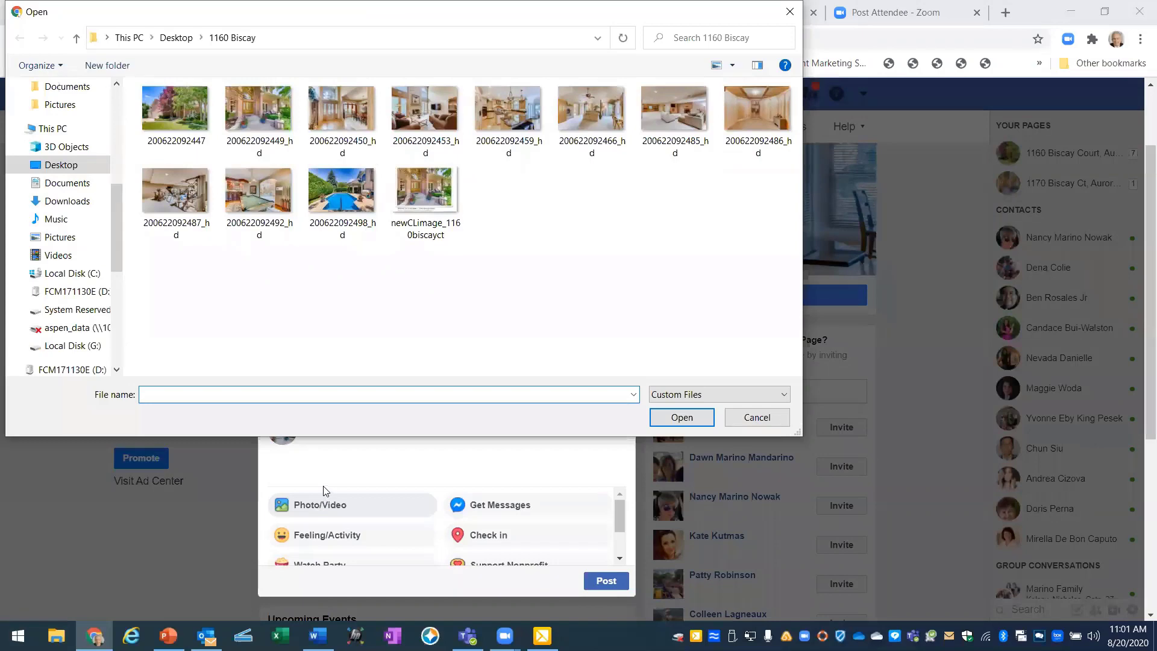
click(176, 38)
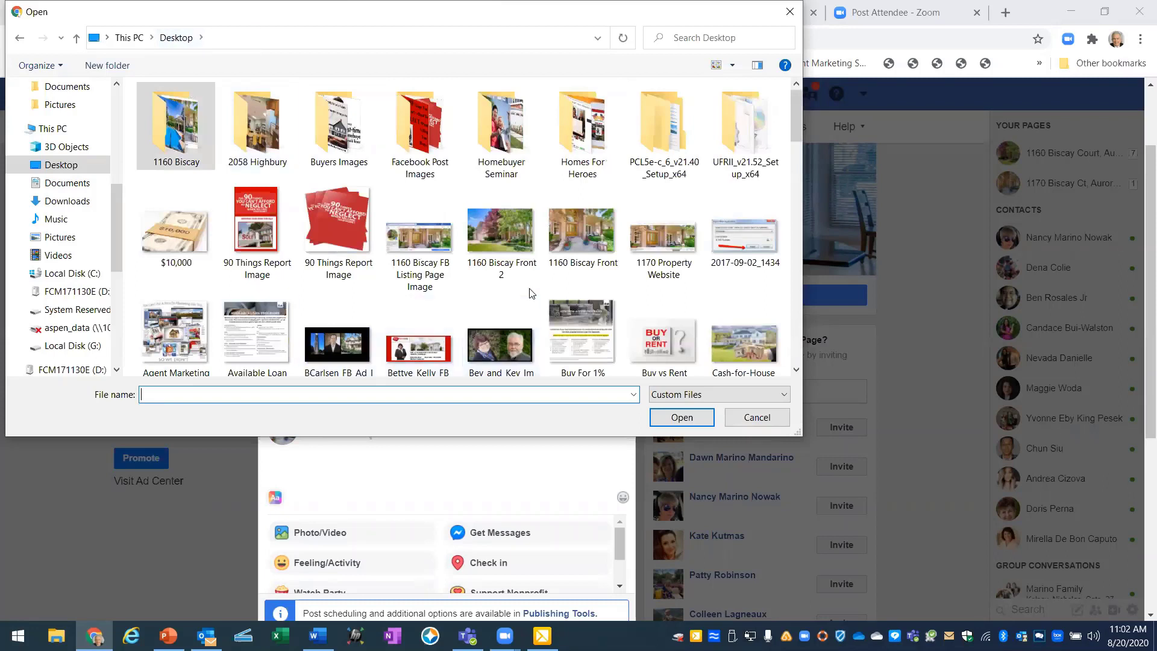
click(663, 239)
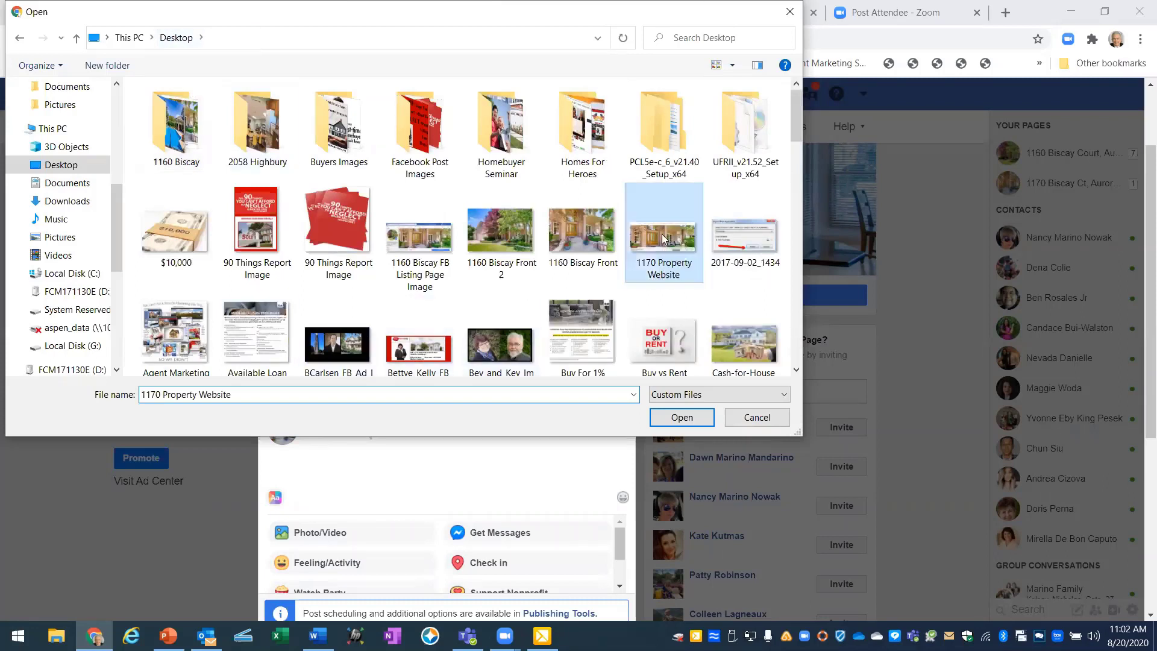
click(679, 418)
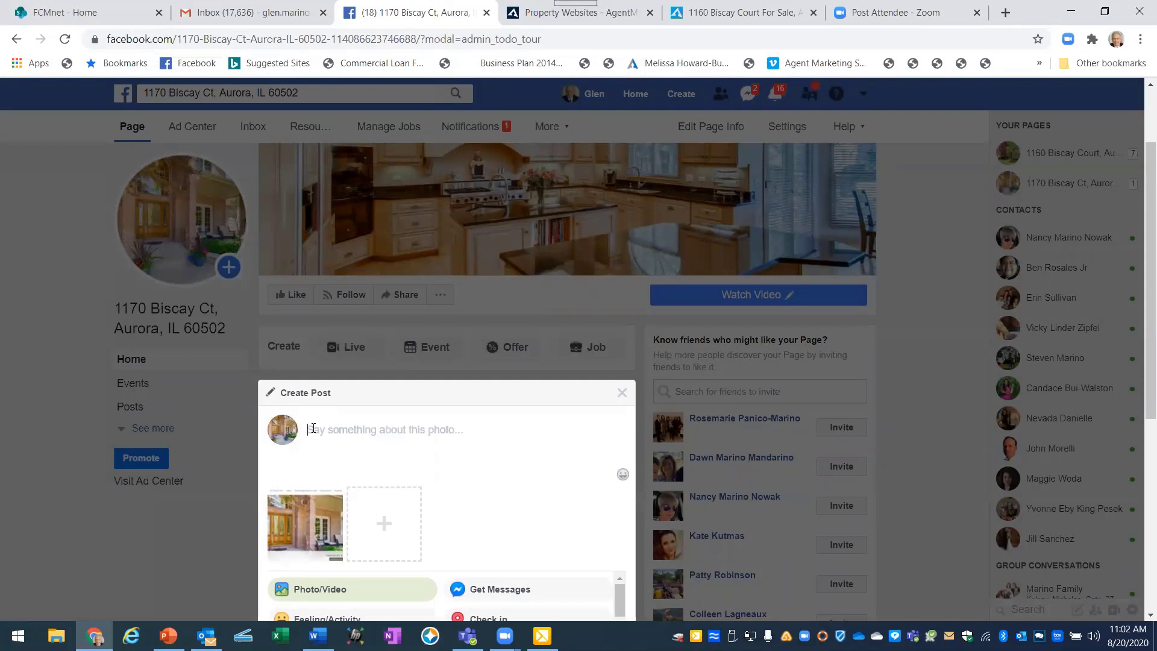
Write the caption '4 BEDROOM, 4.5 Bathroom Home For Sale. Stunning, Elegant with many upgrades. Check out all the beautiful features of this home by clicking'.
text(4)
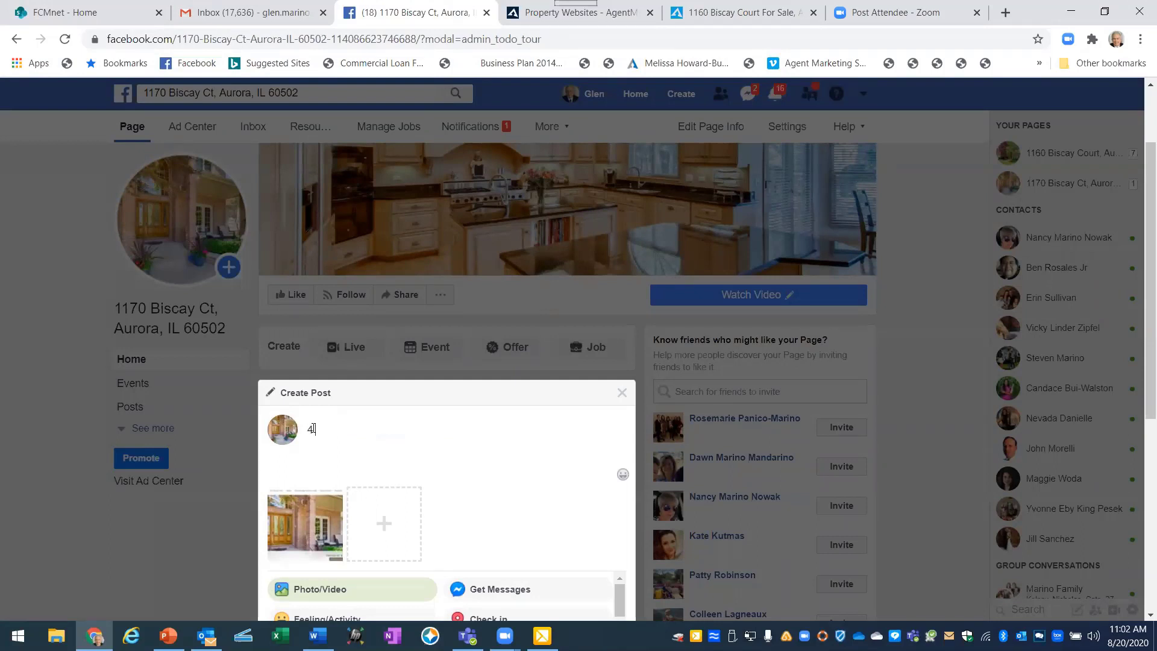
text(BEDROOM, 4.5 Bathroom )
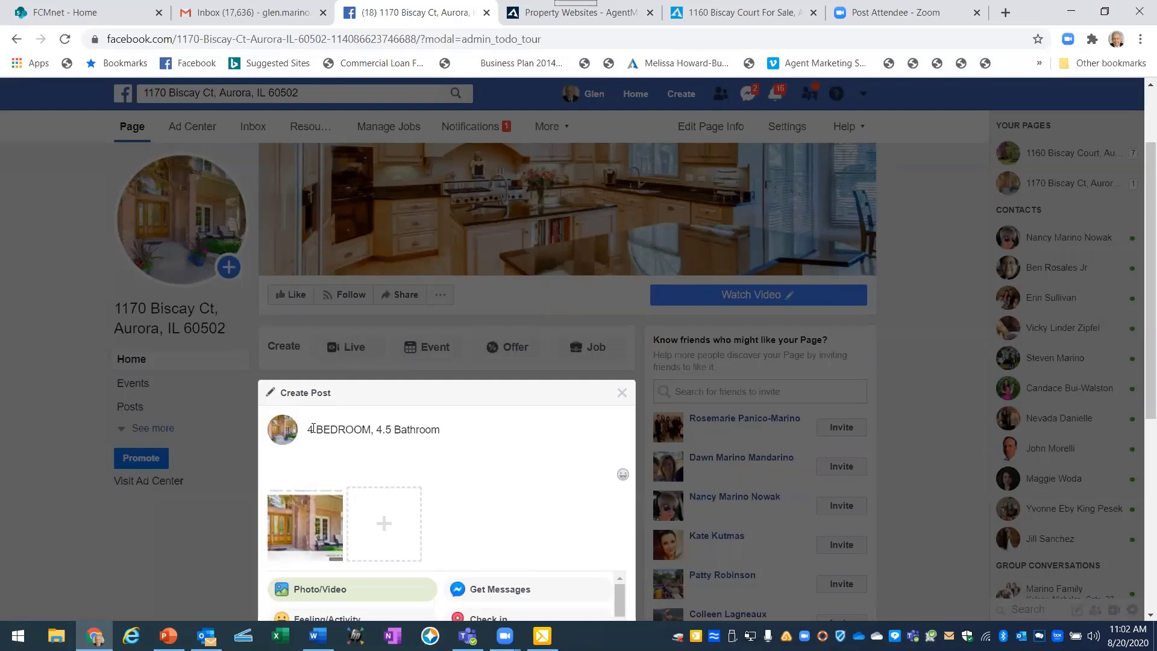
text(Home For Sale. Stunning,)
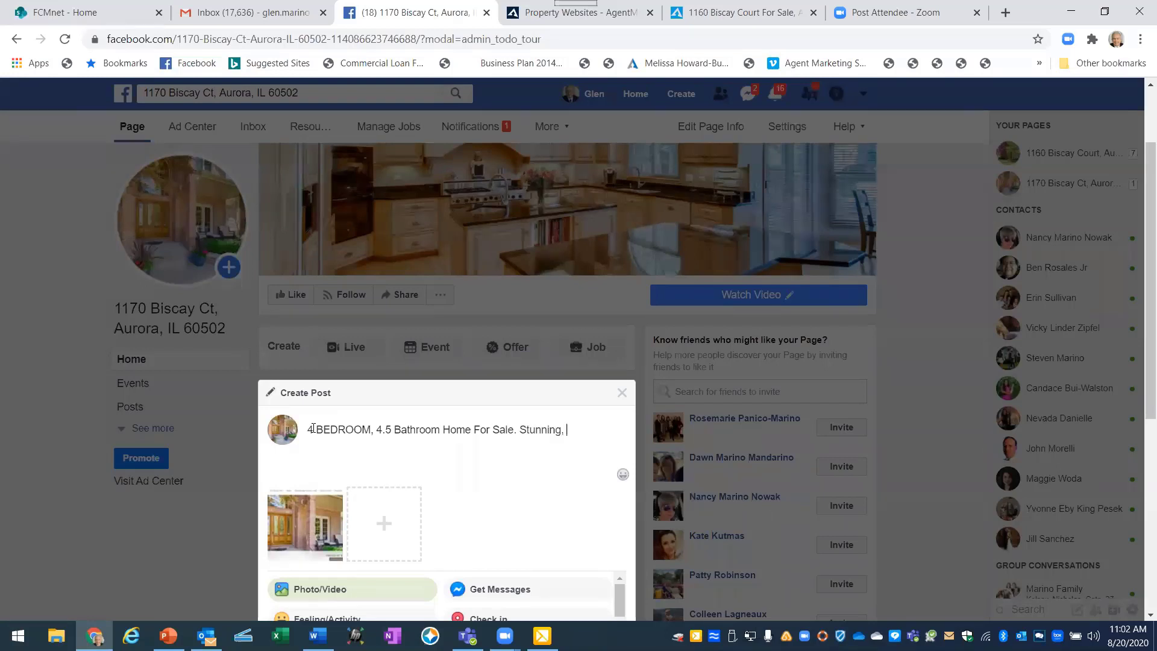
text( Elegant with many upgrades.)
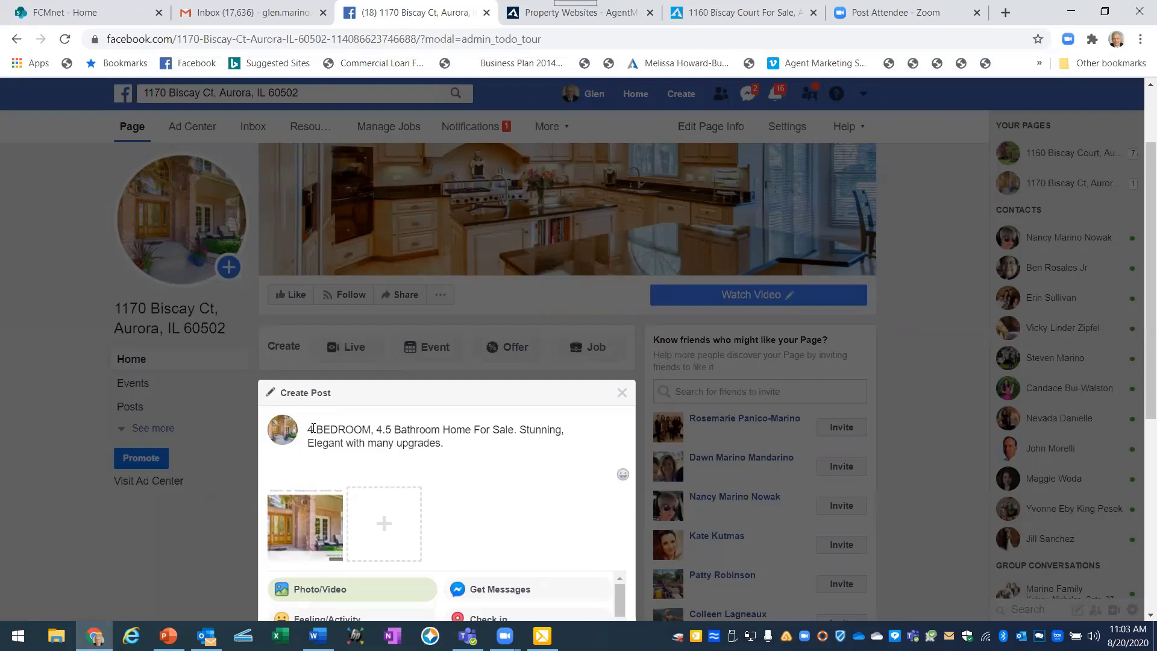
text(Check out all the beautiful fe)
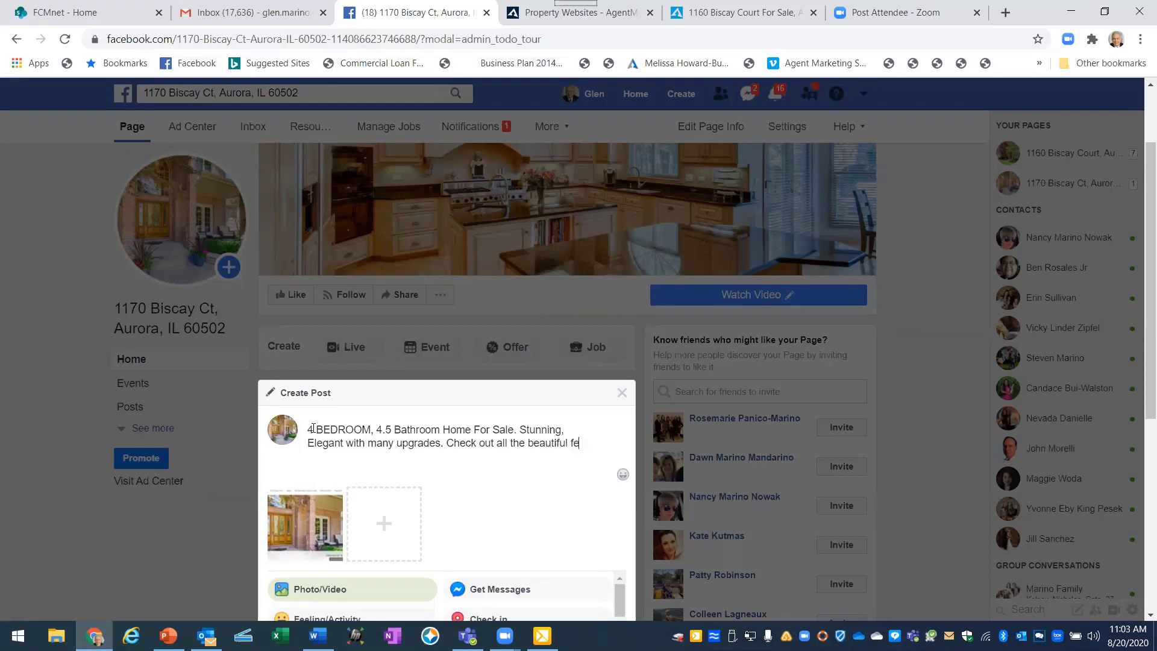
text(aur)
key(BackSpace)
key(BackSpace)
key(BackSpace)
key(BackSpace)
key(BackSpace)
text(features of this hoem)
key(BackSpace)
key(BackSpace)
key(BackSpace)
key(BackSpace)
text(home by )
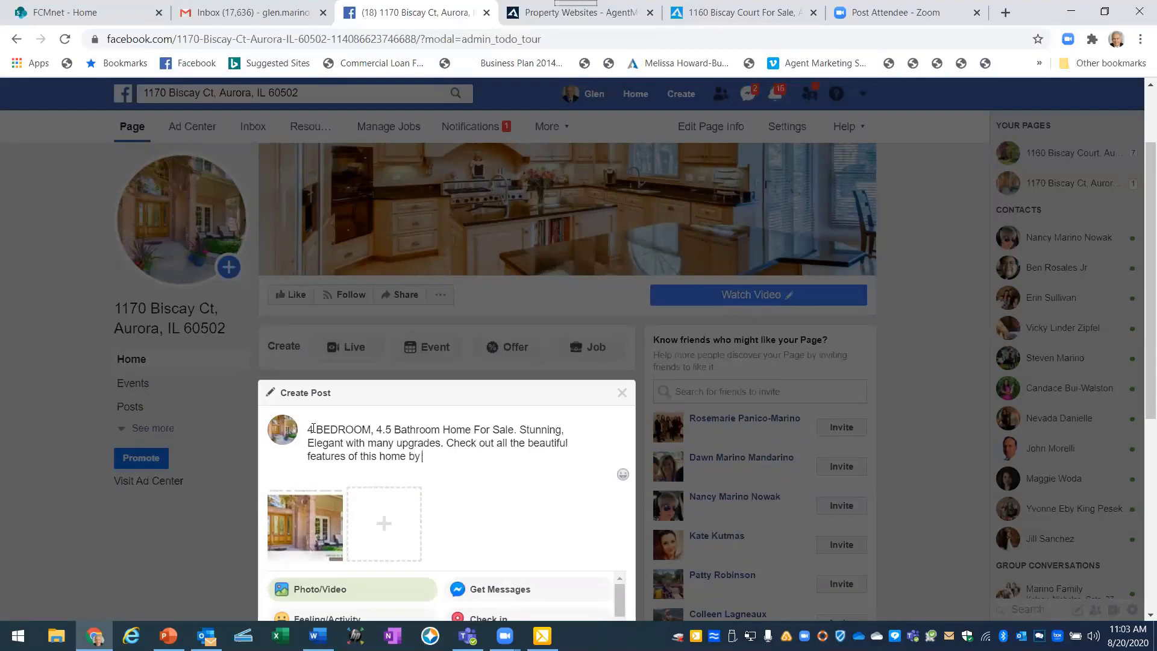
text(clicking)
click(312, 429)
click(697, 18)
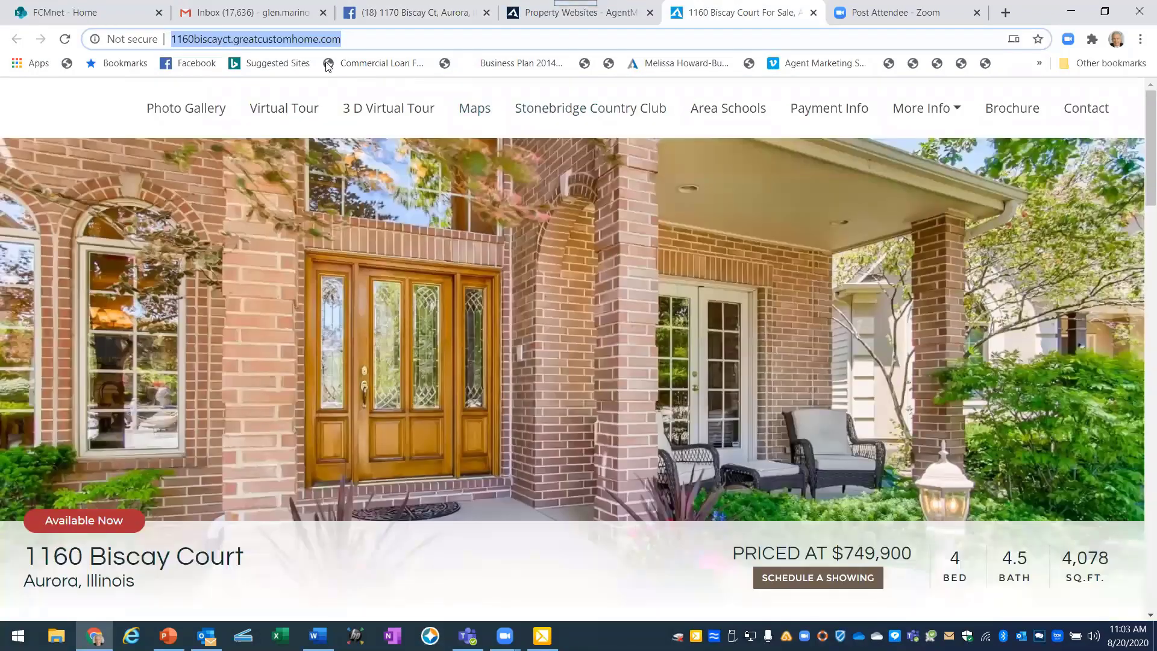
right_click(242, 39)
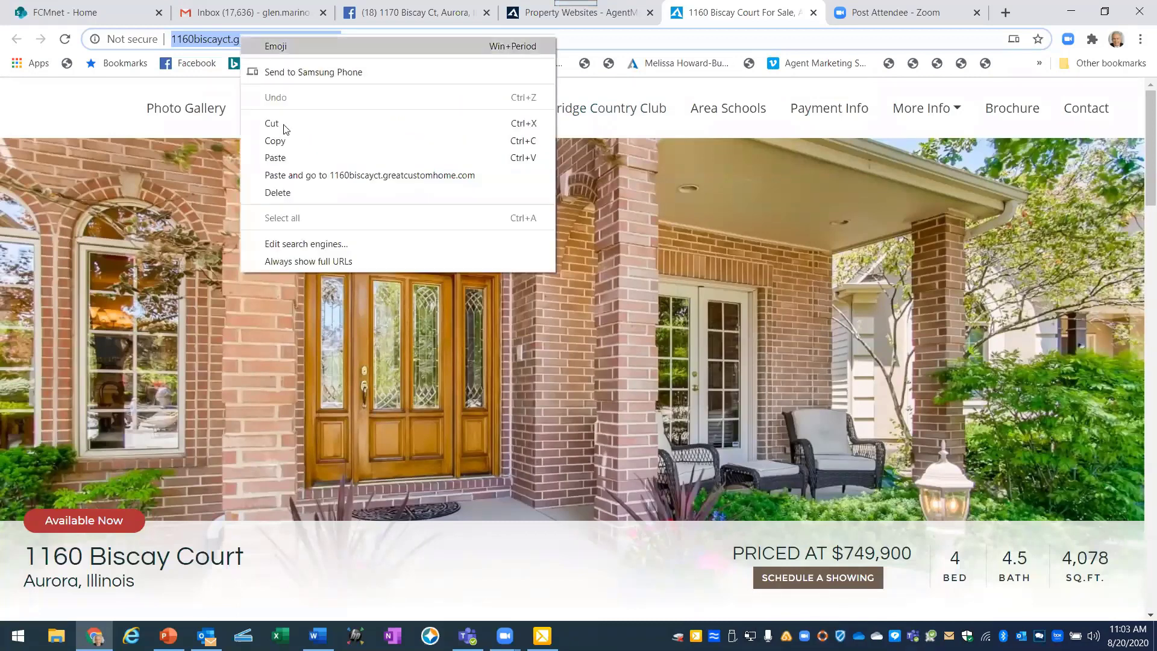
click(288, 140)
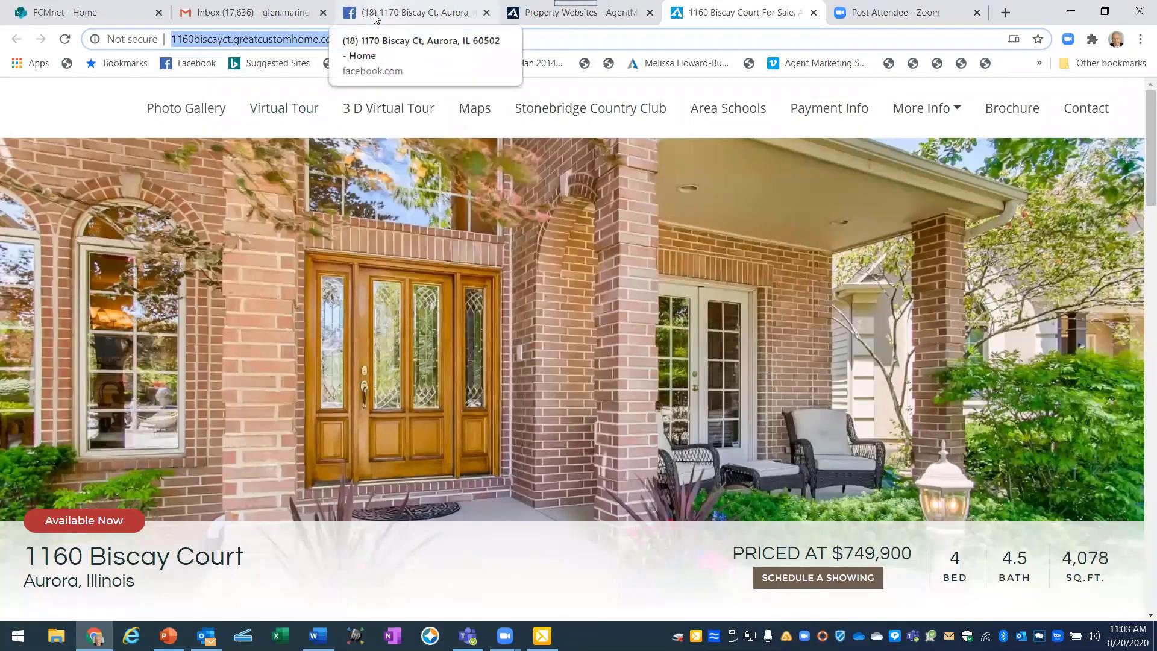
Paste the link as plain text at the end of the caption and publish the post.
click(374, 17)
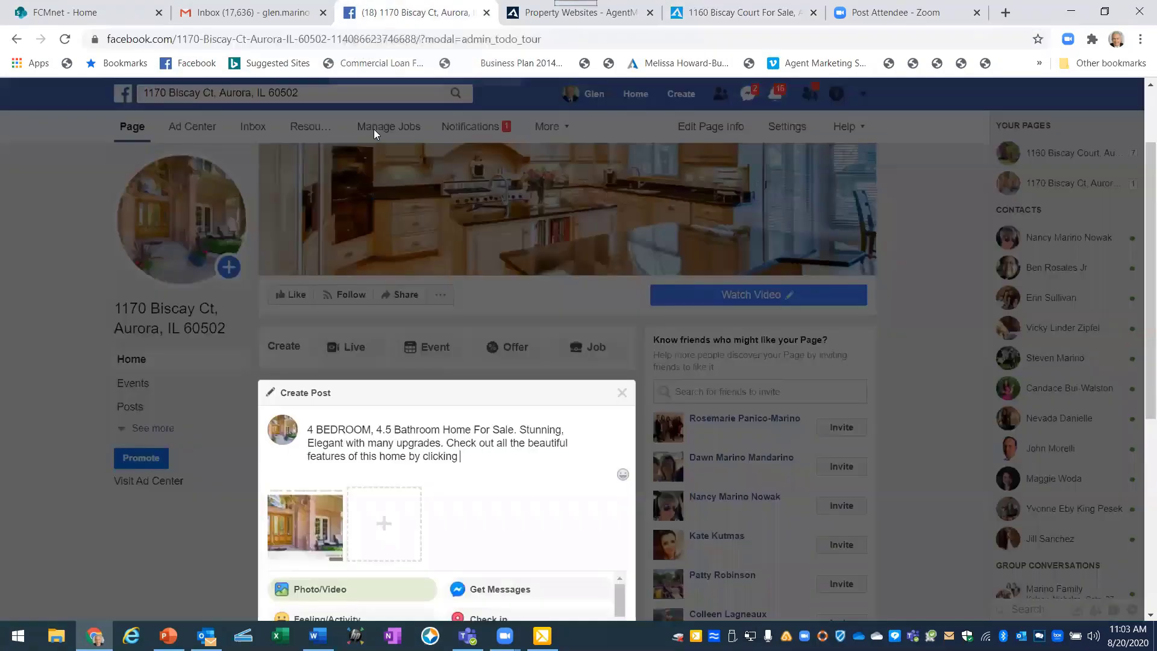
right_click(466, 455)
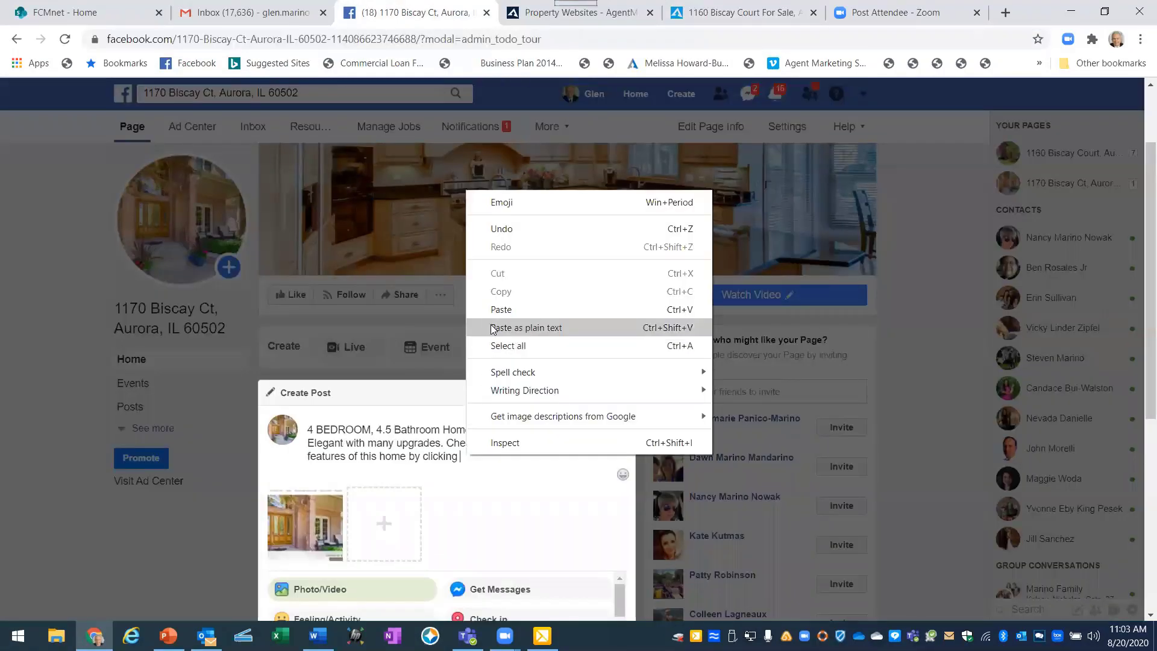
click(526, 327)
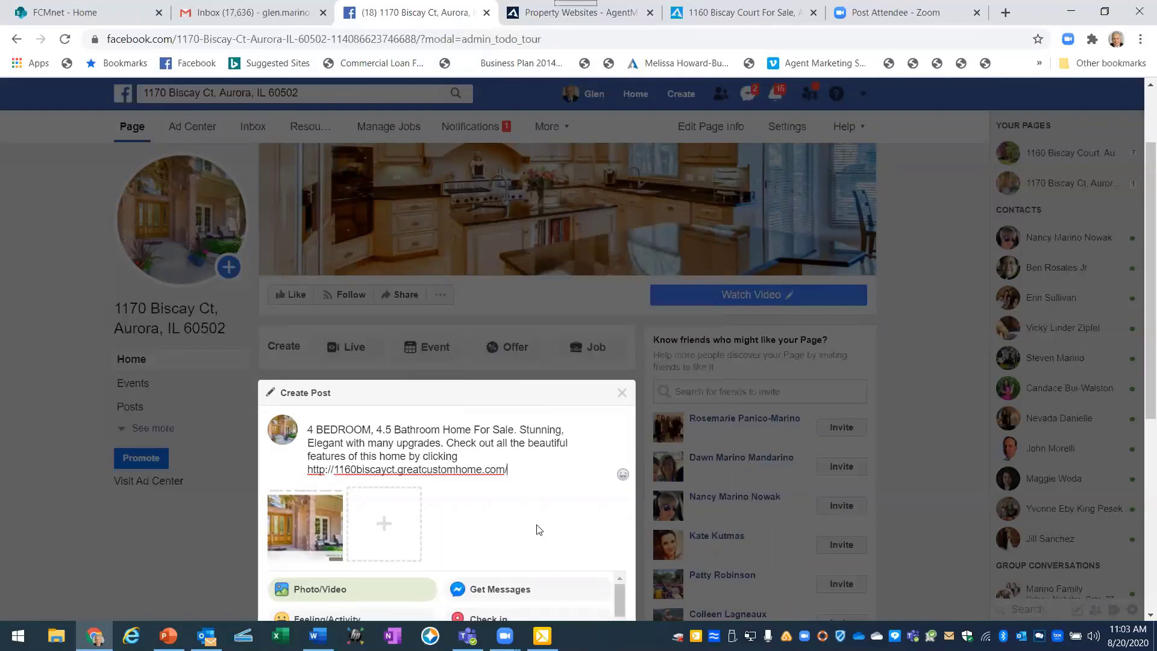
scroll(539, 530, down, 1)
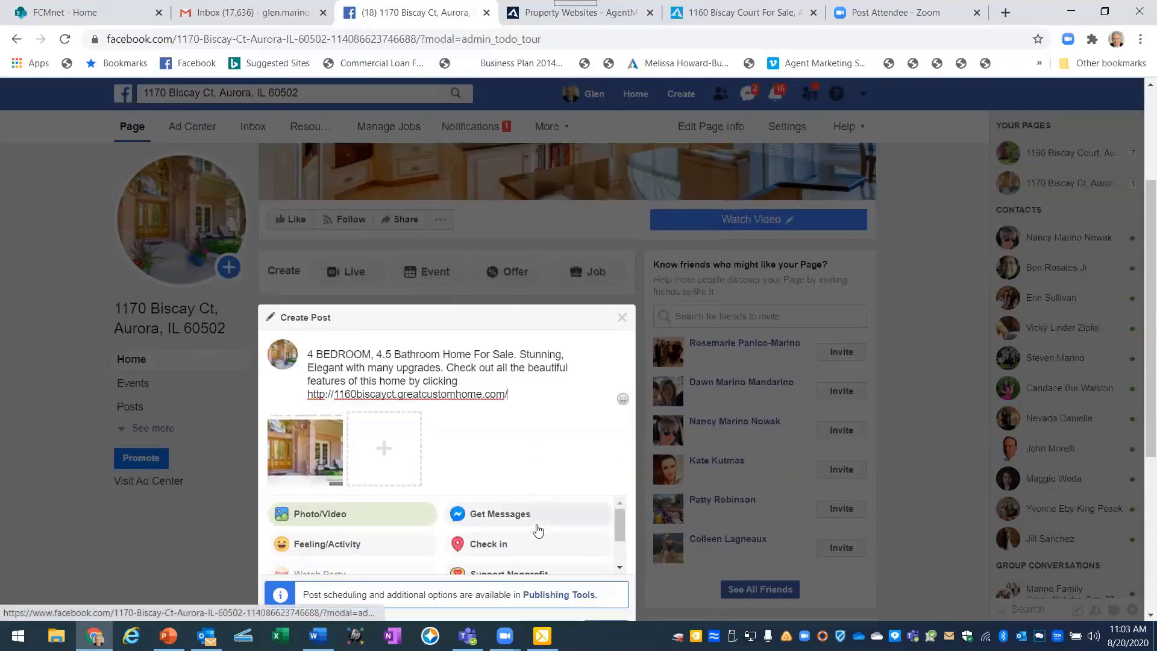
scroll(515, 485, down, 1)
click(598, 554)
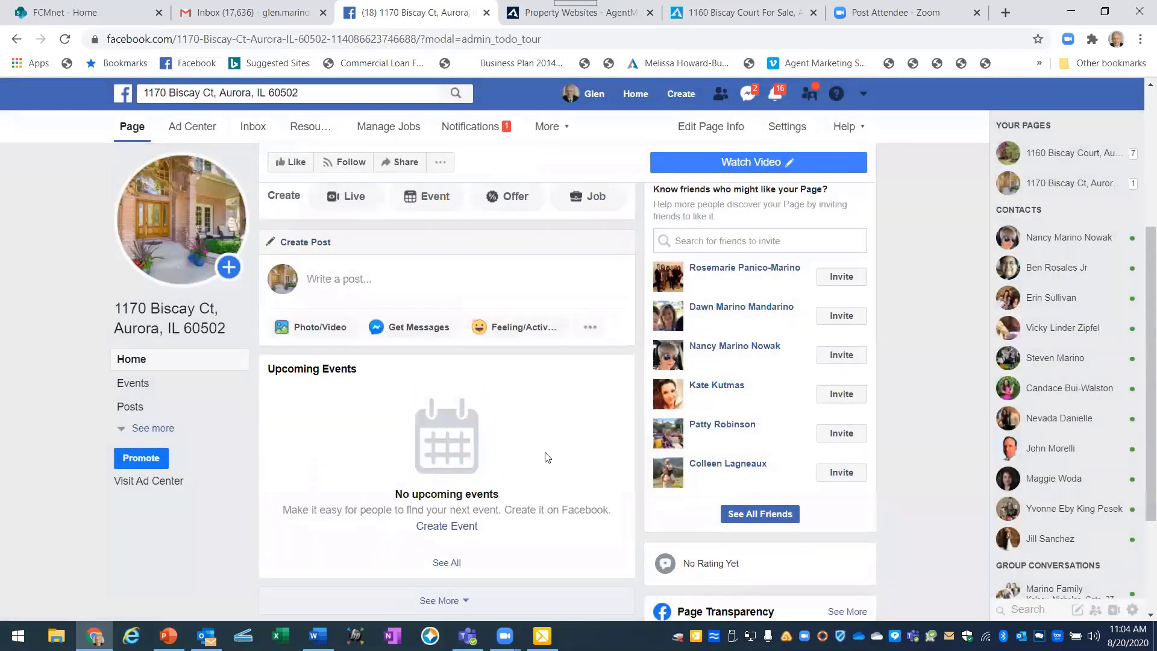
scroll(546, 458, down, 3)
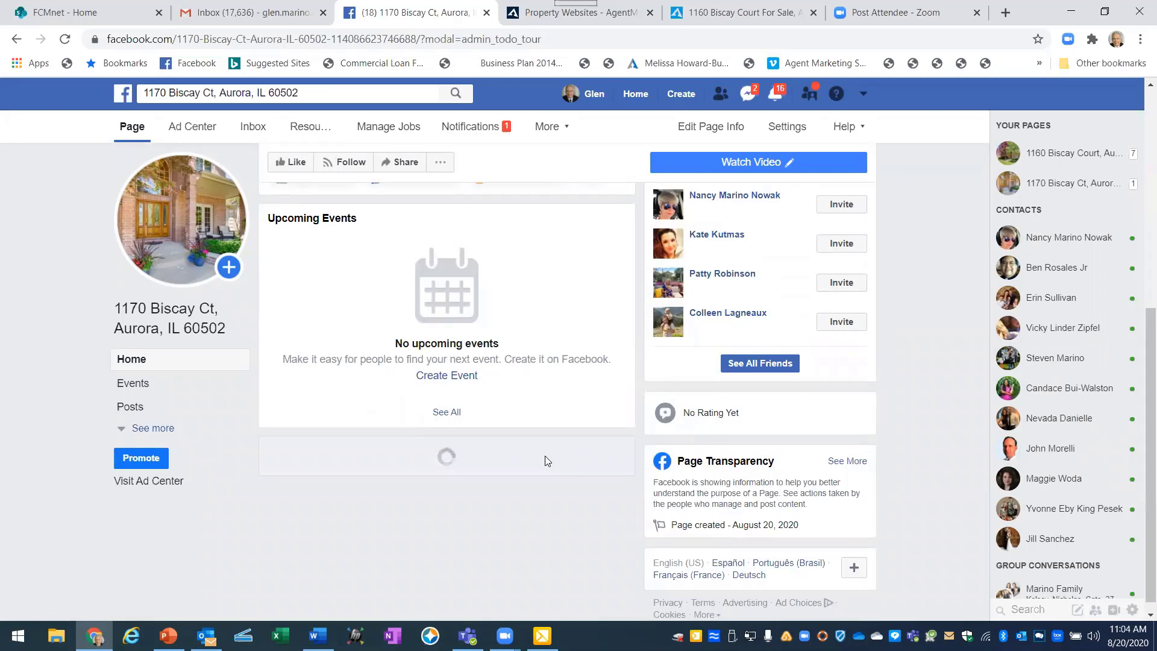
scroll(546, 457, down, 1)
scroll(546, 461, down, 2)
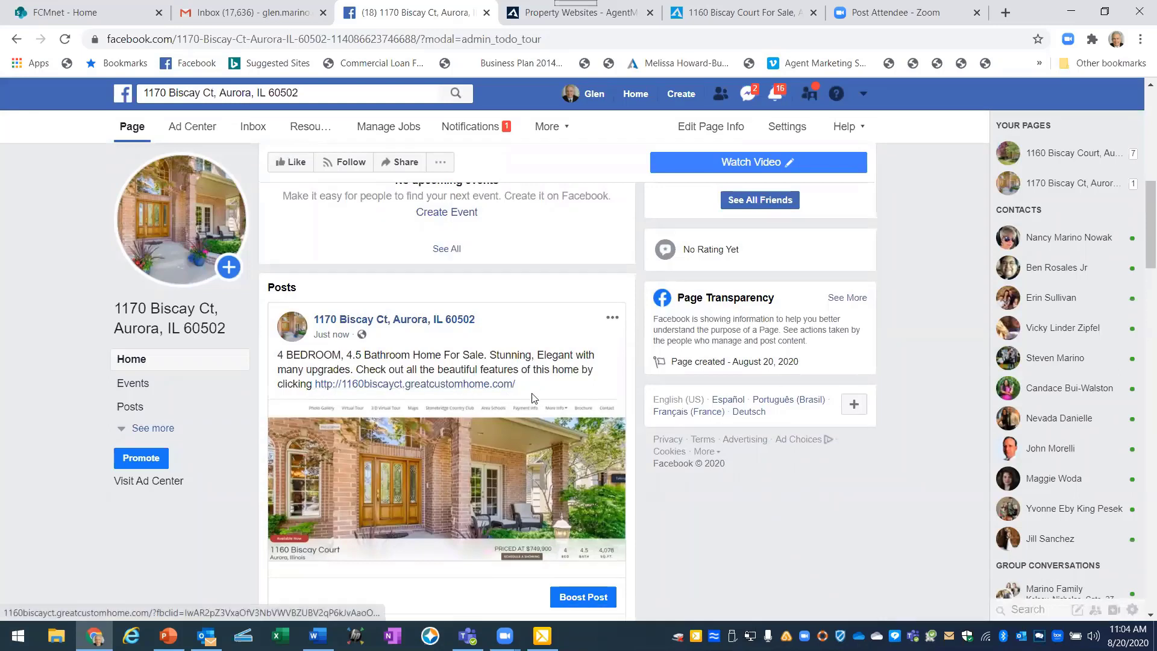
click(392, 389)
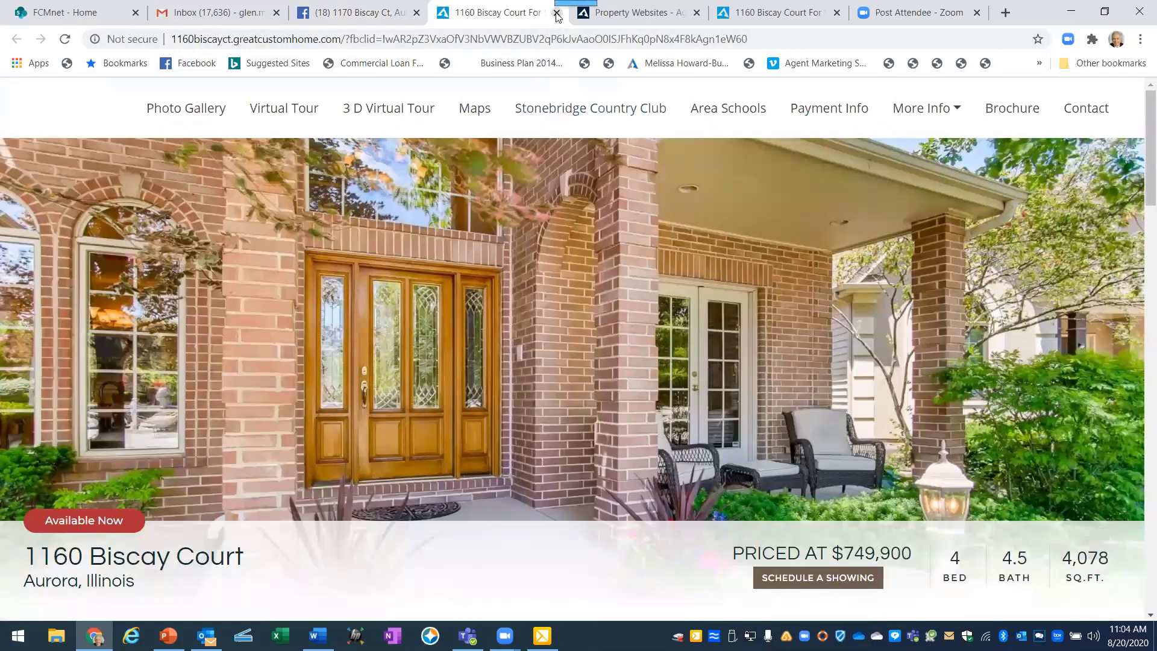
click(556, 13)
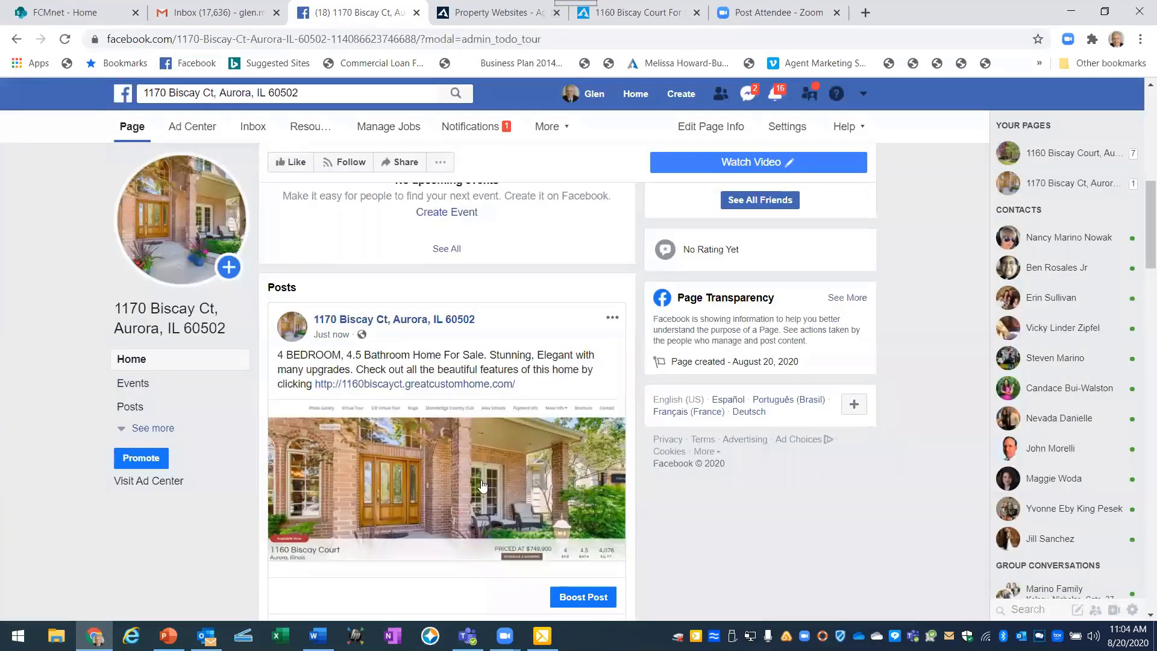
scroll(632, 564, up, 10)
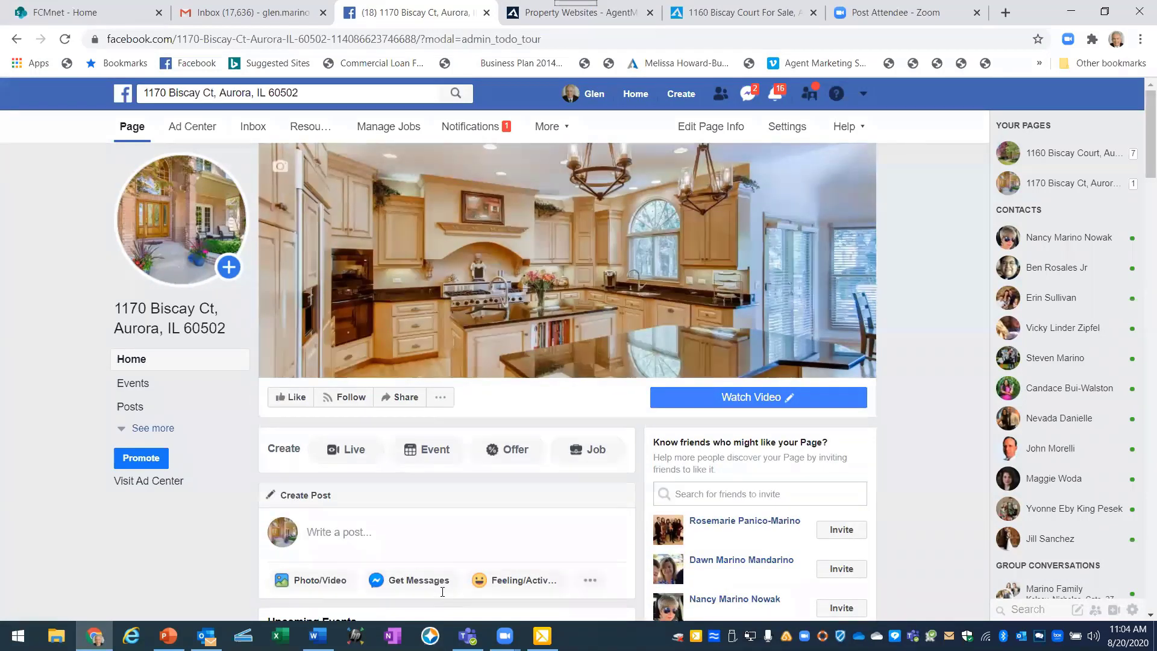
key(alt+Tab)
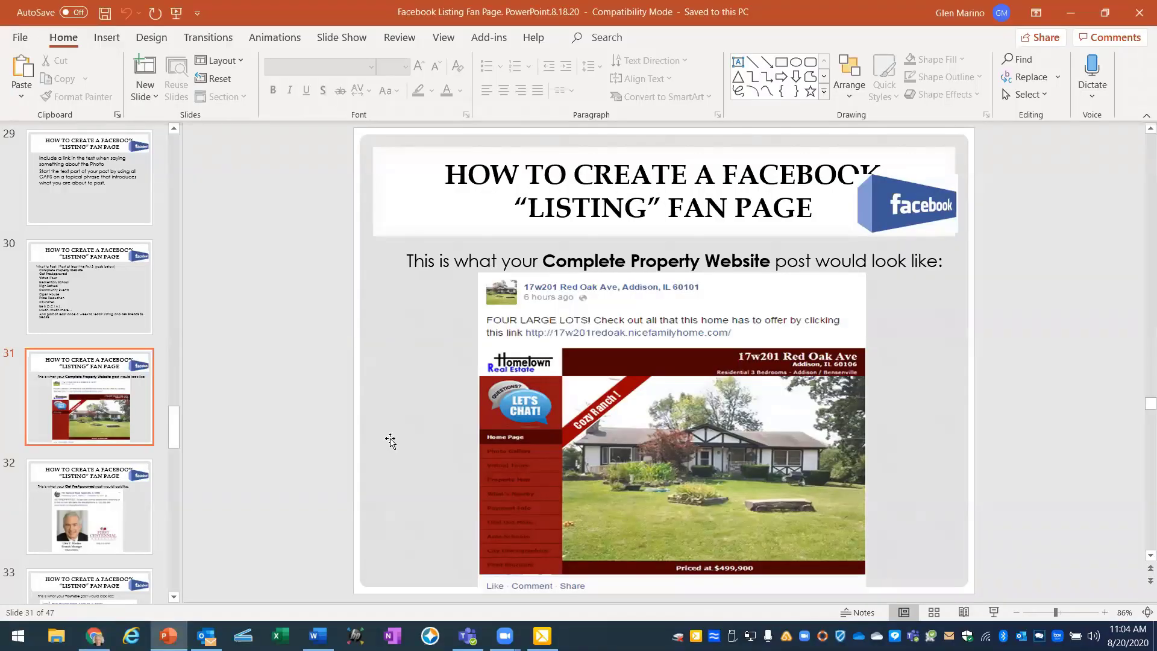
scroll(391, 433, down, 1)
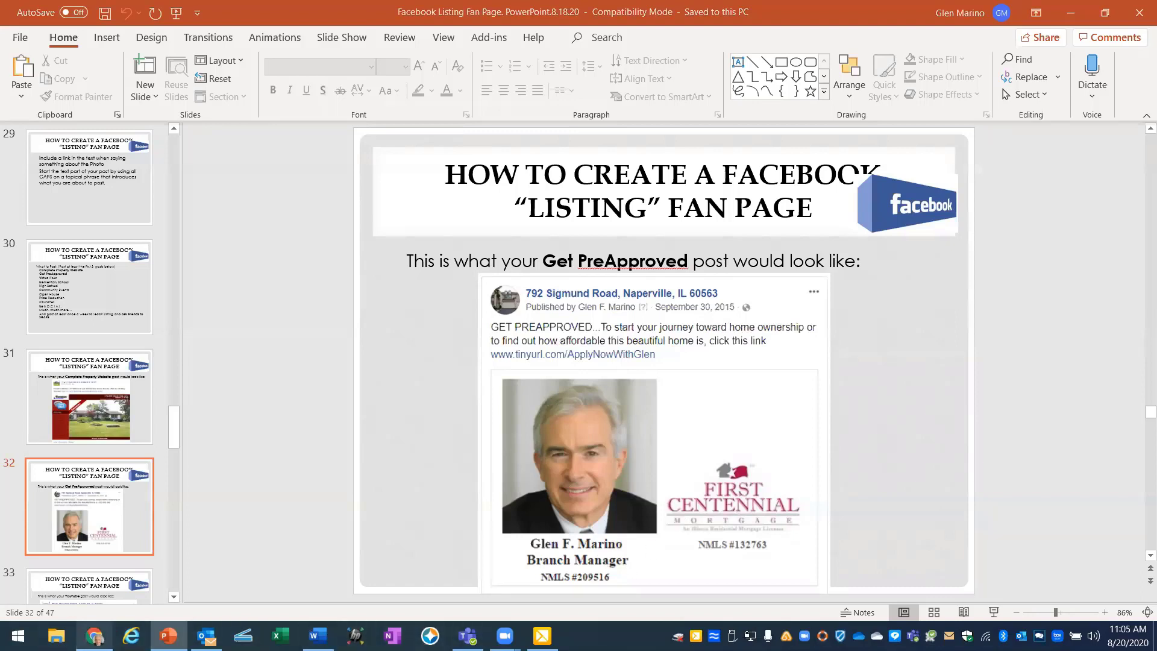
click(94, 636)
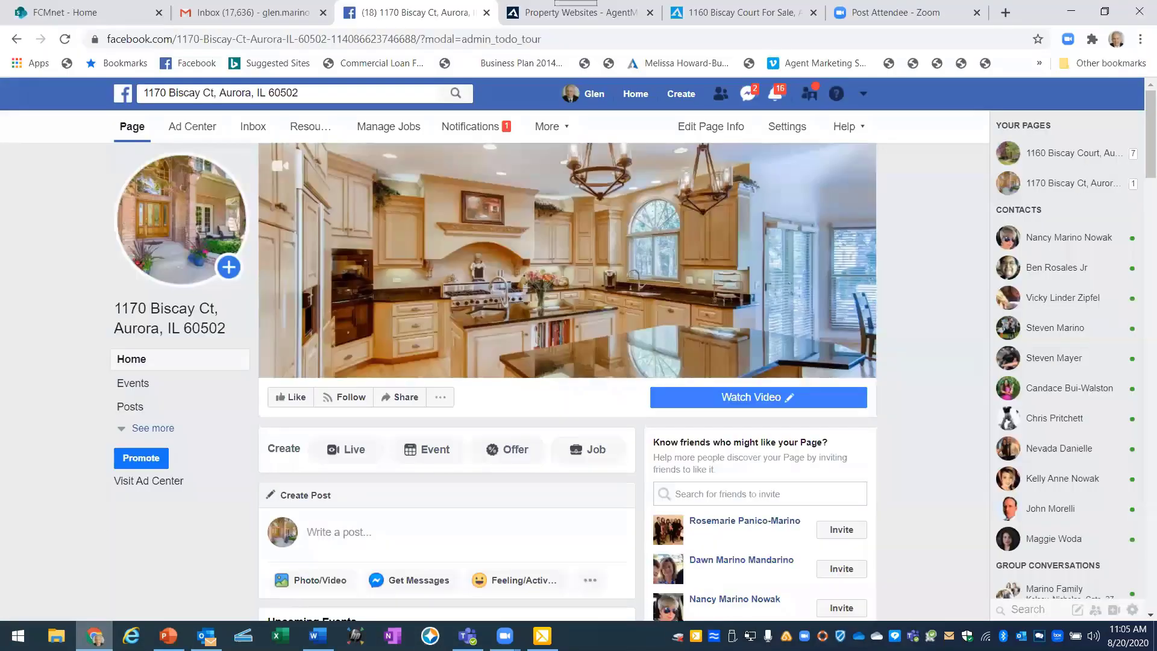
Open the sent 'Re: FW: REVISED CR #523' email in Gmail and scroll to its signature.
click(205, 10)
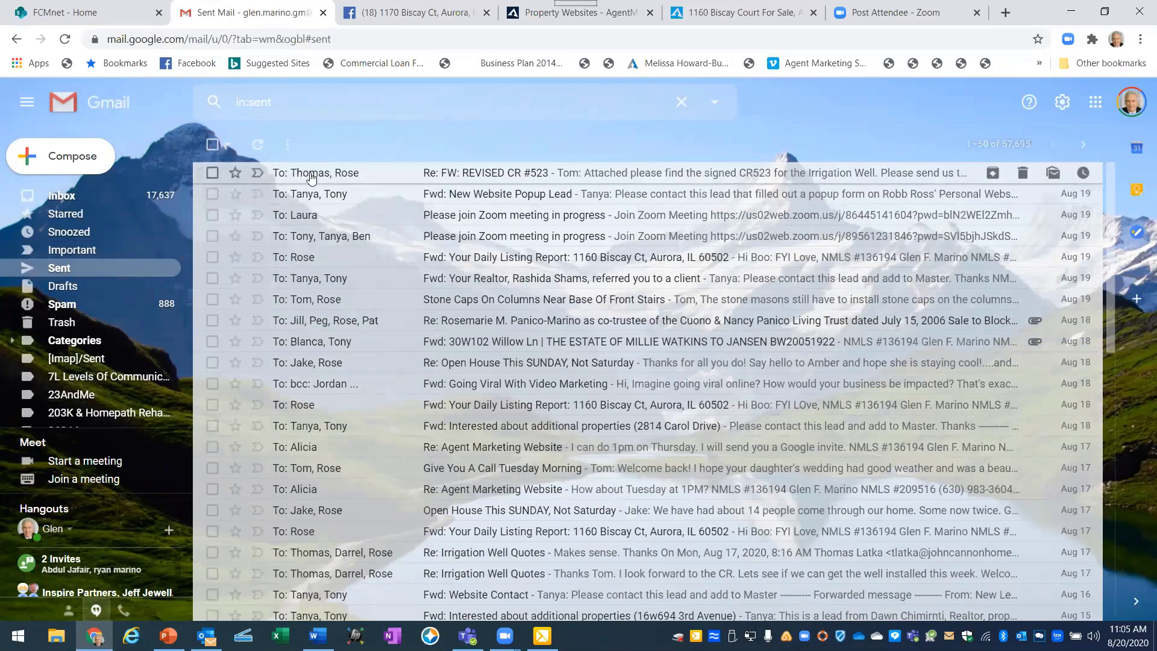
click(311, 176)
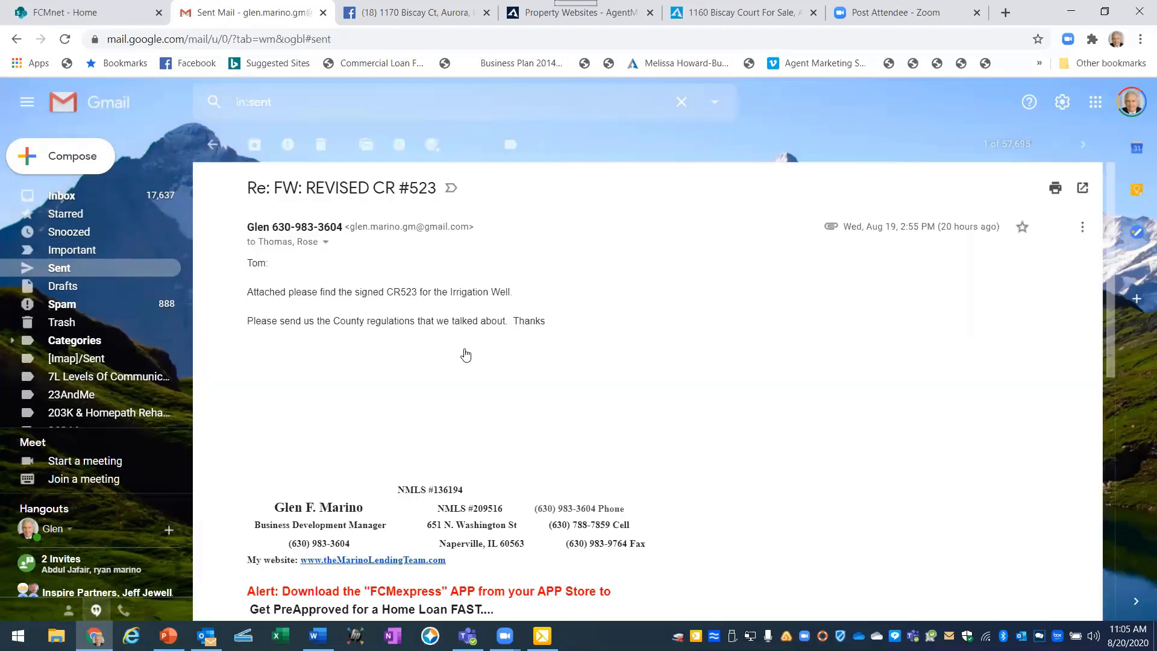
scroll(549, 362, down, 1)
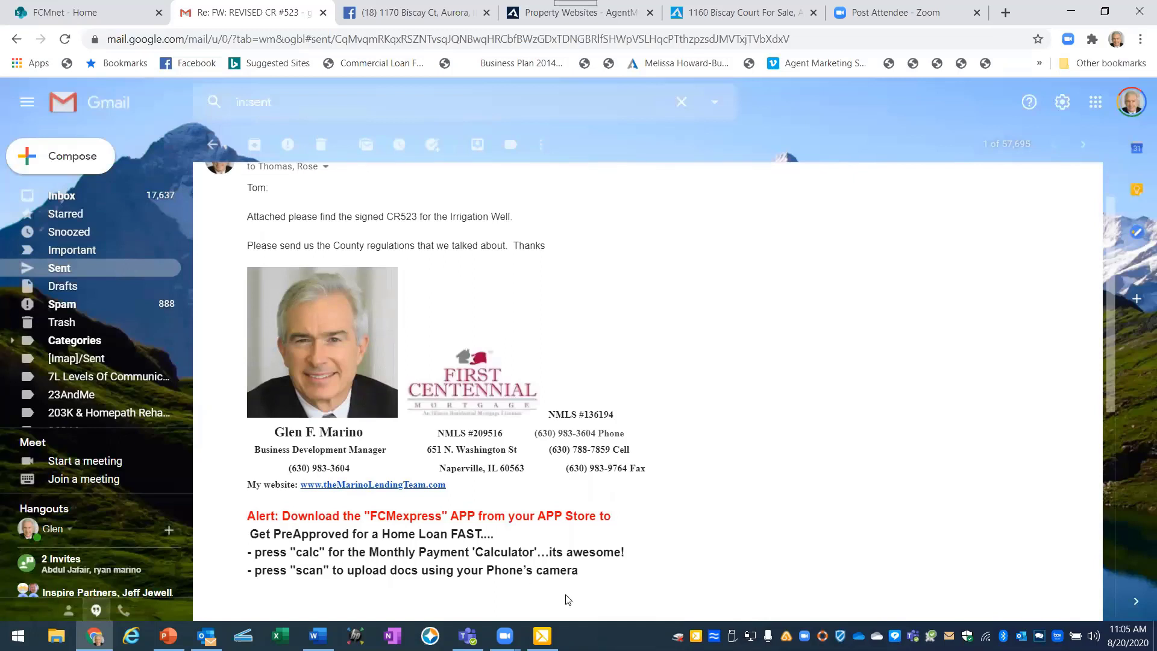
mouse_move(542, 636)
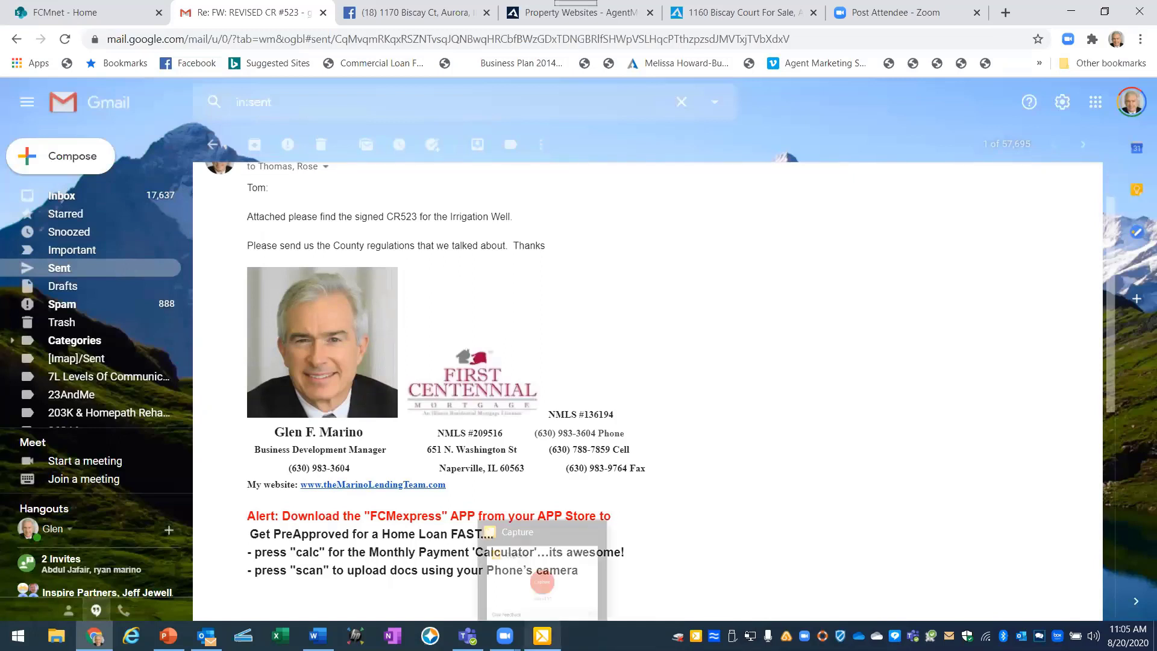
click(539, 574)
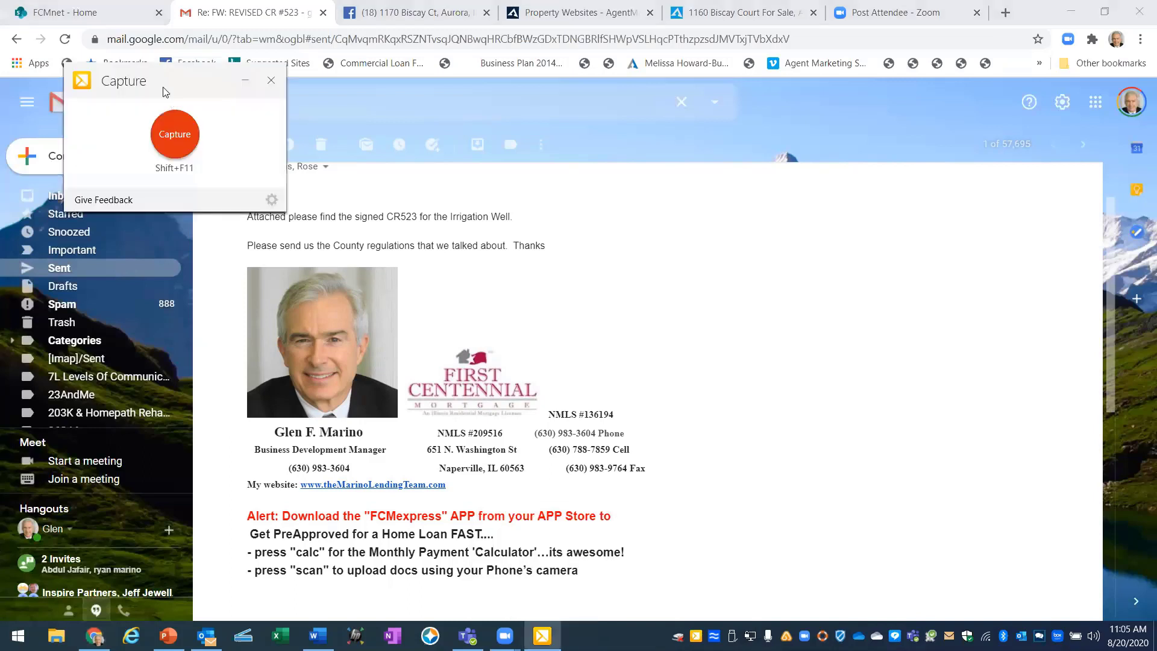
click(169, 134)
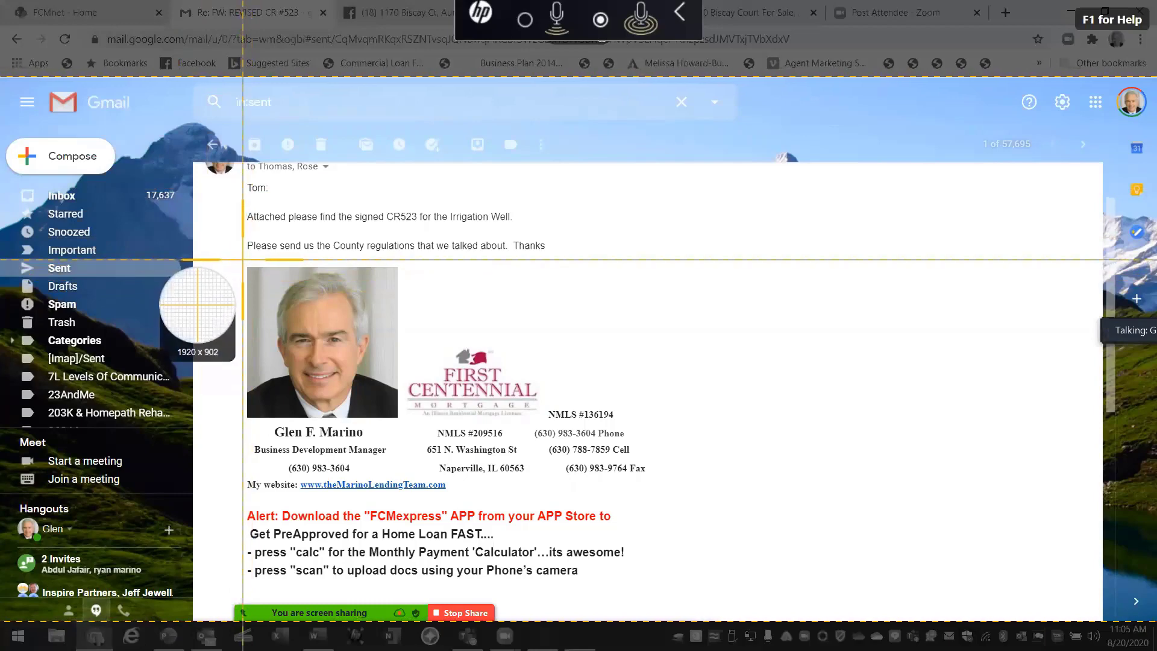
drag(243, 263, 648, 501)
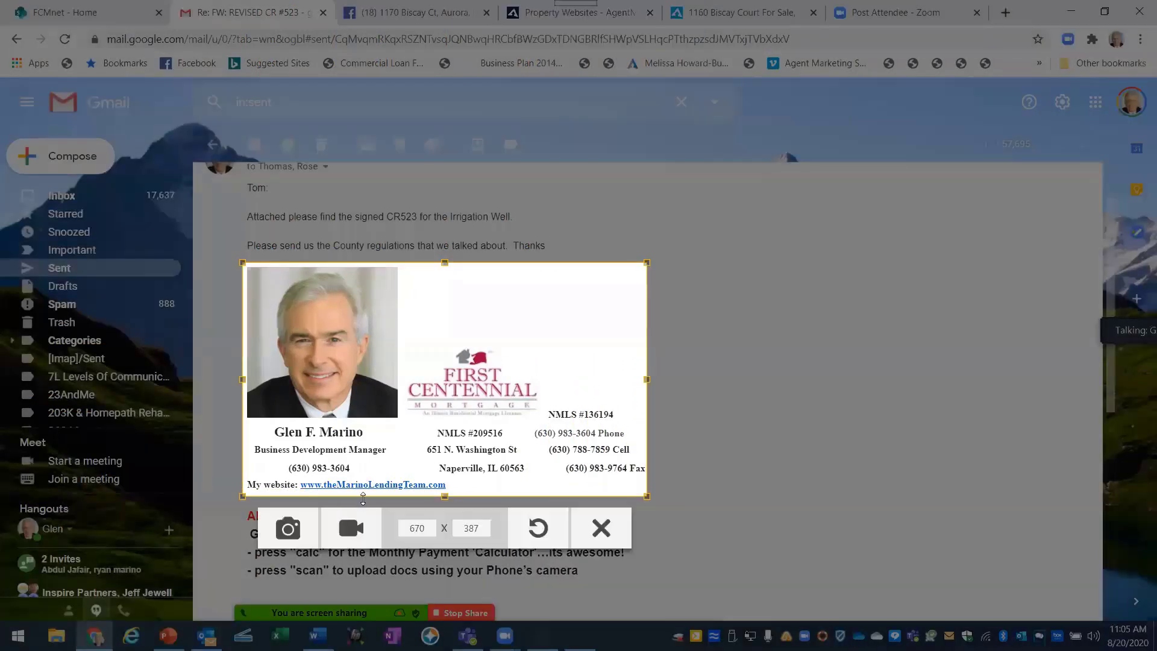
click(287, 528)
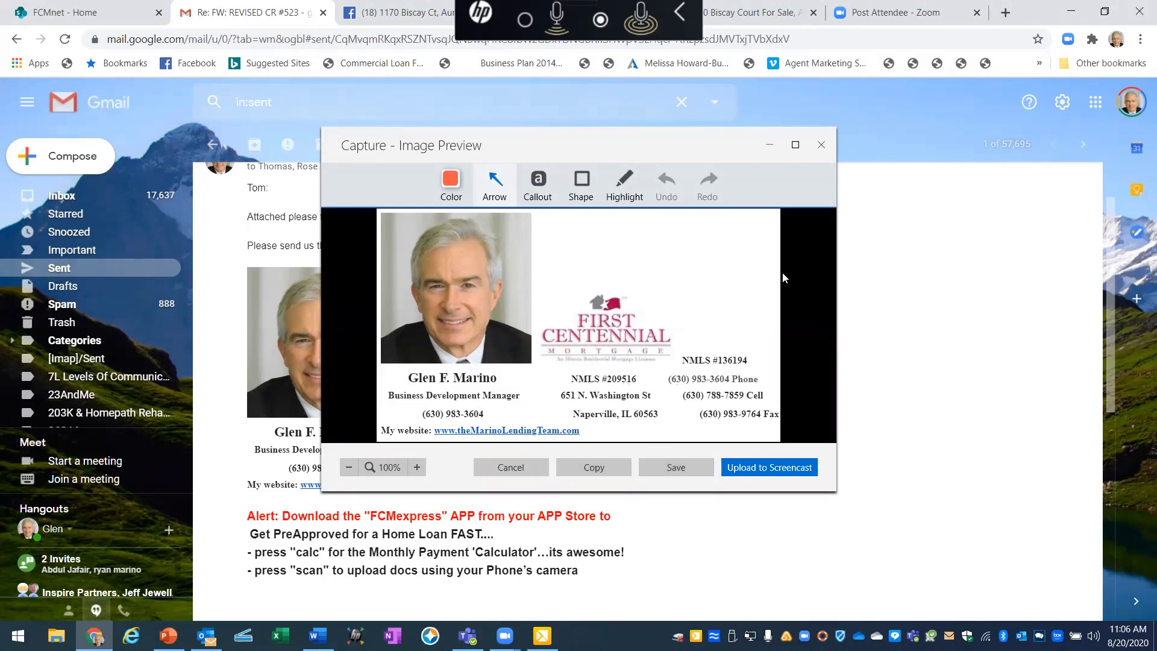
click(821, 146)
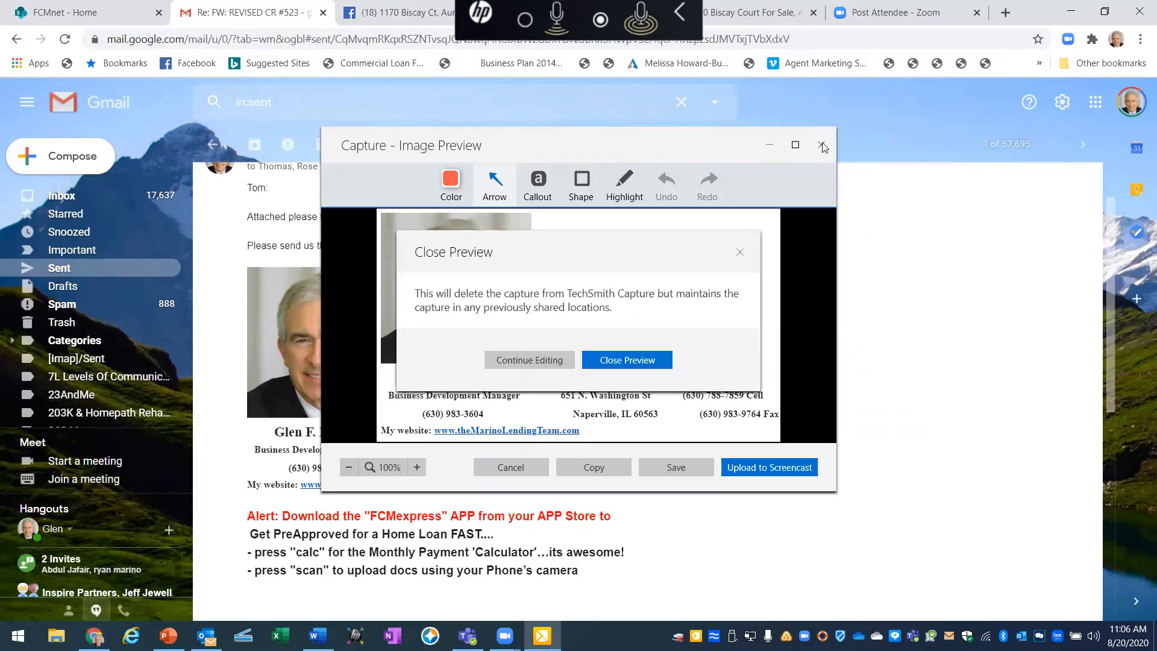
click(614, 361)
click(246, 80)
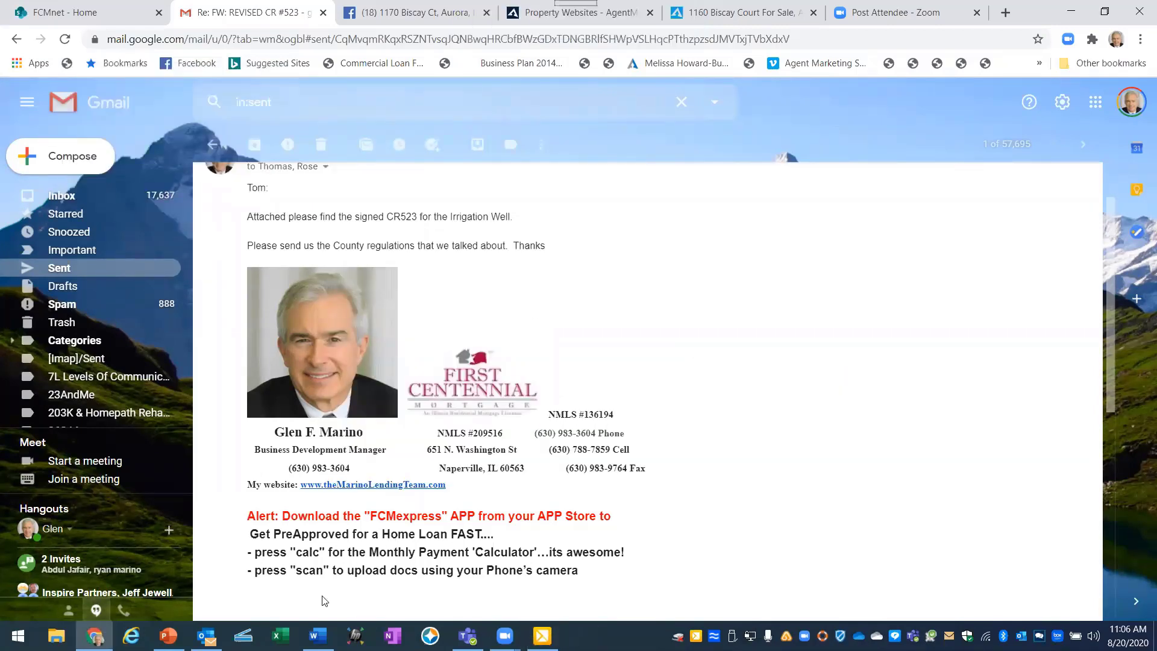
click(410, 13)
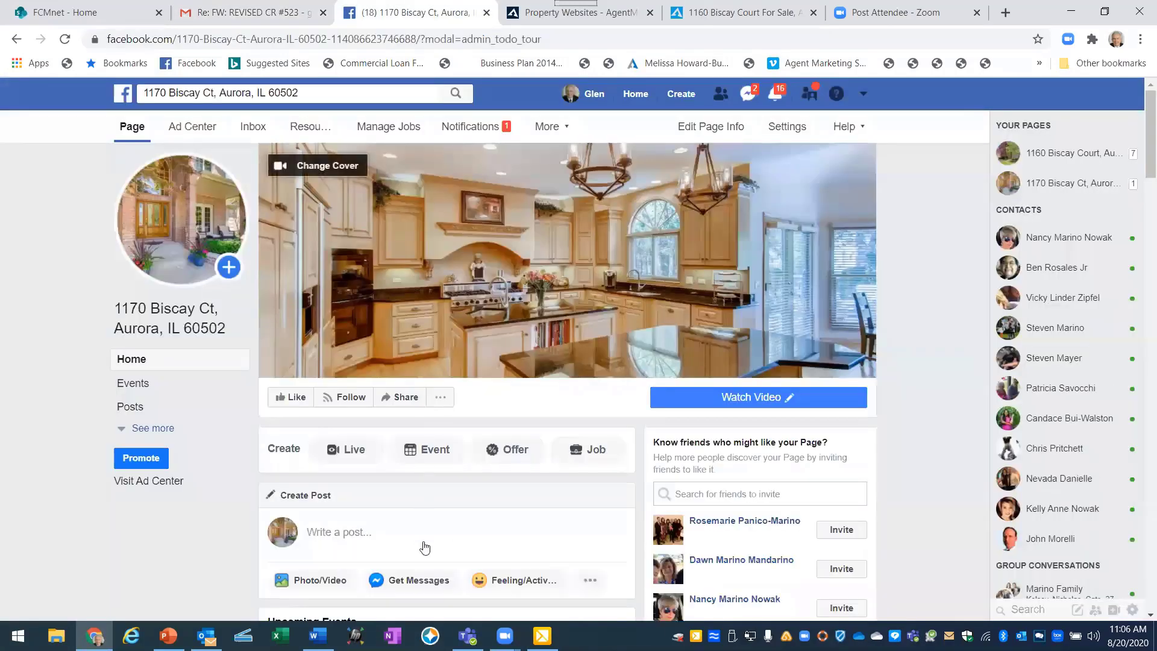
scroll(423, 536, down, 2)
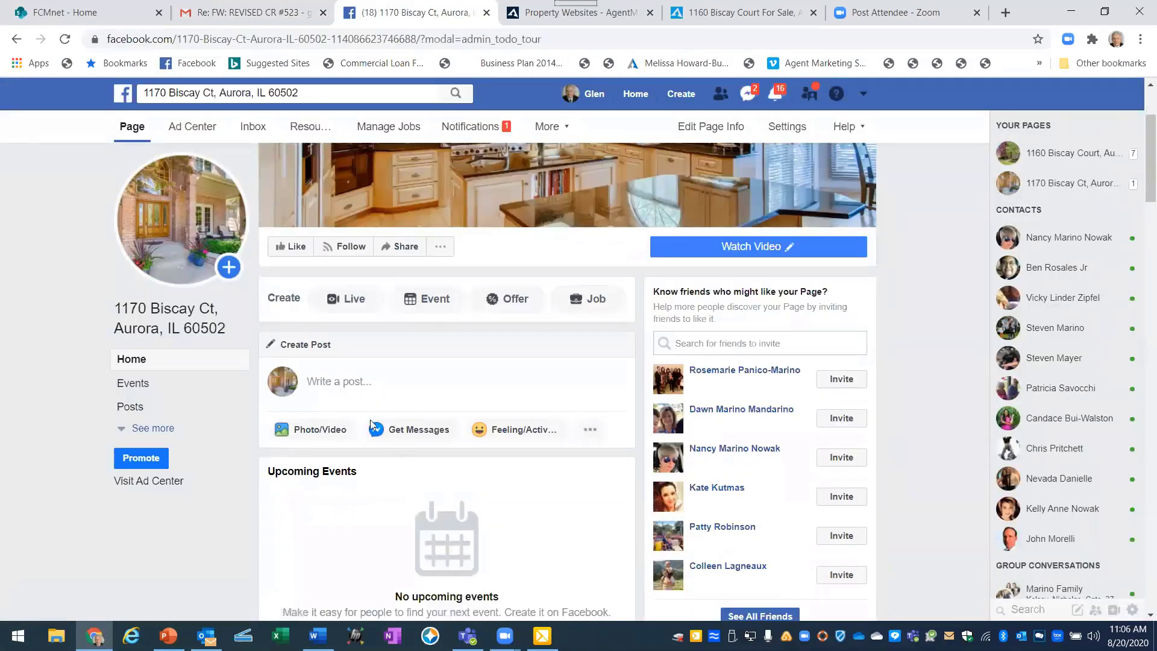
click(314, 429)
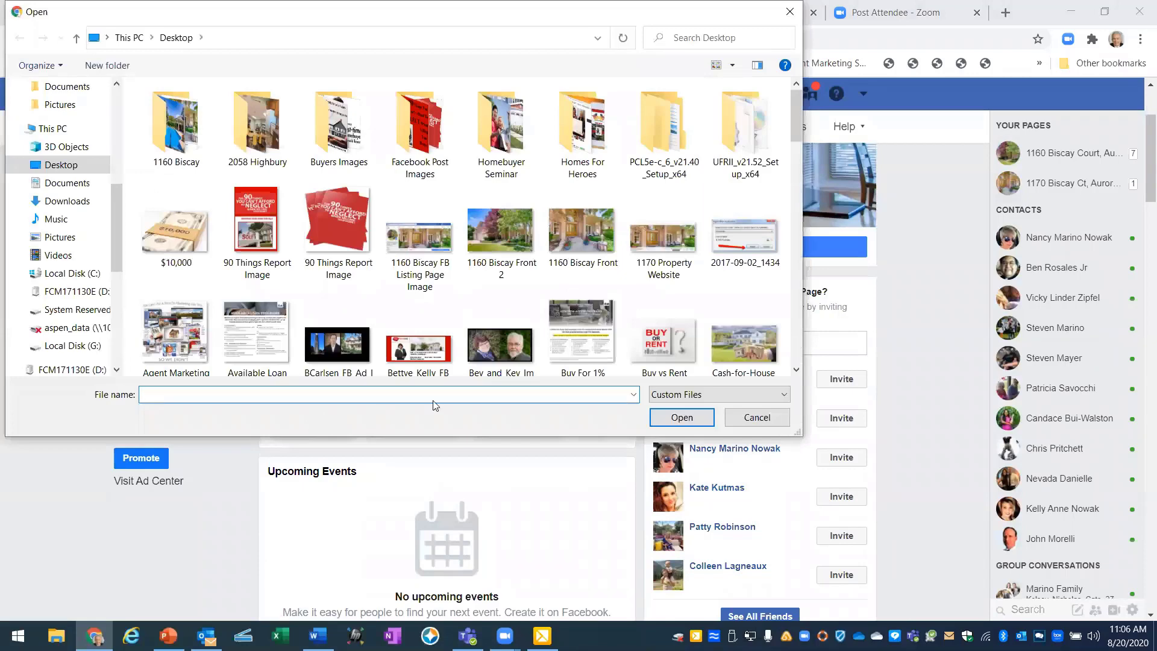
scroll(541, 314, down, 5)
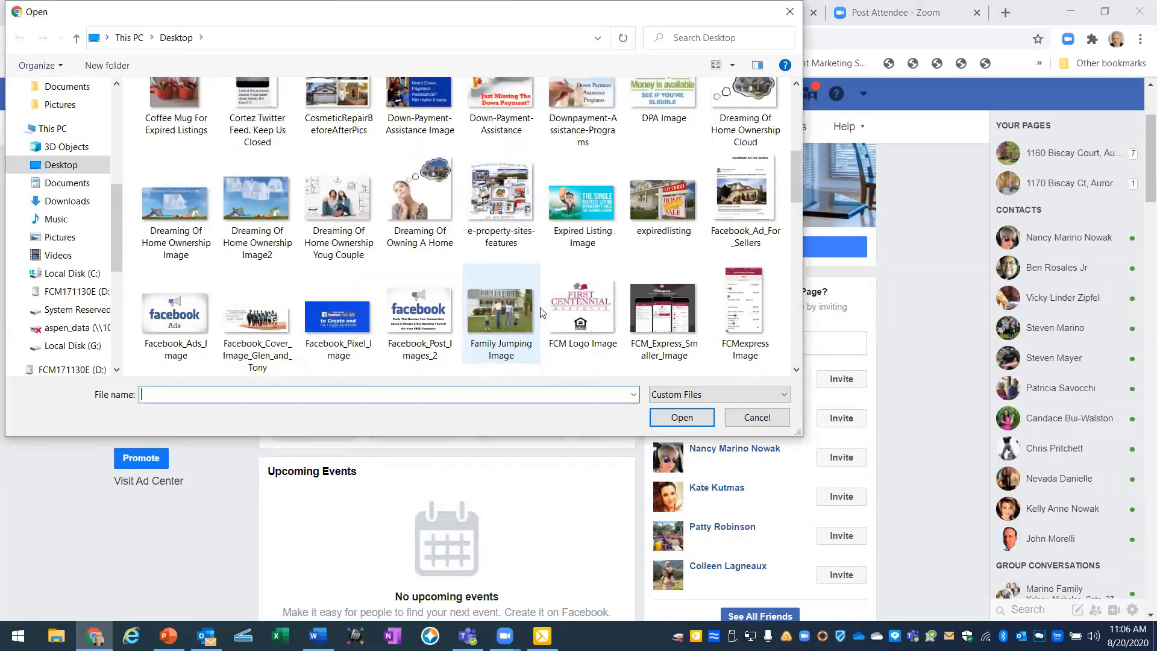
scroll(541, 313, down, 4)
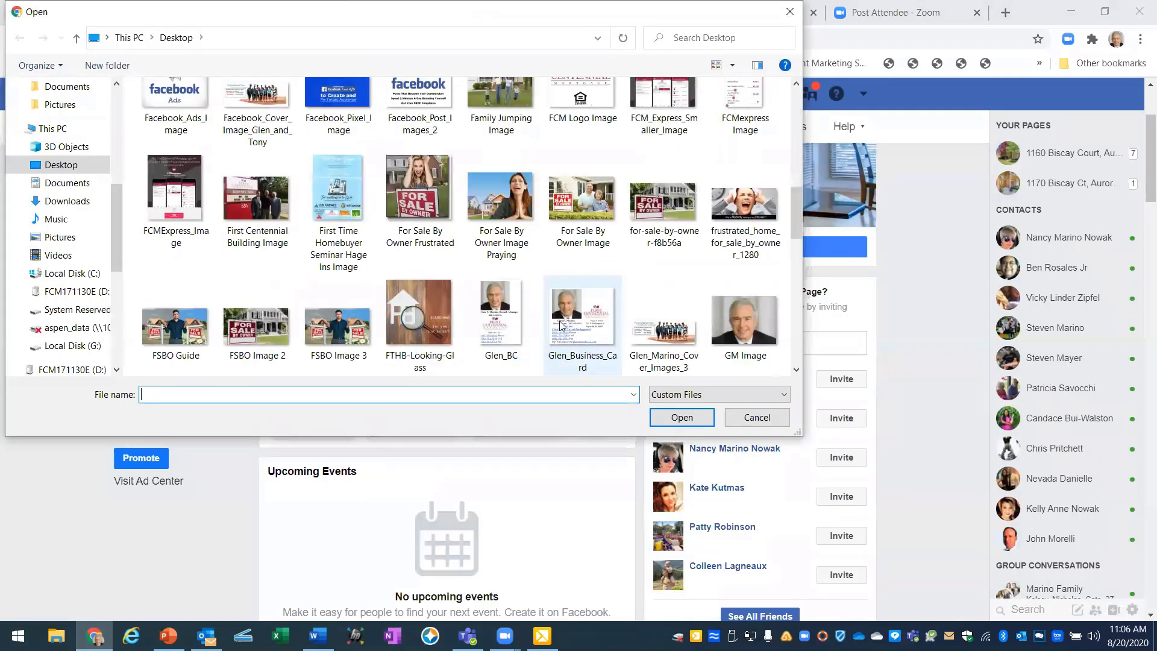
click(561, 324)
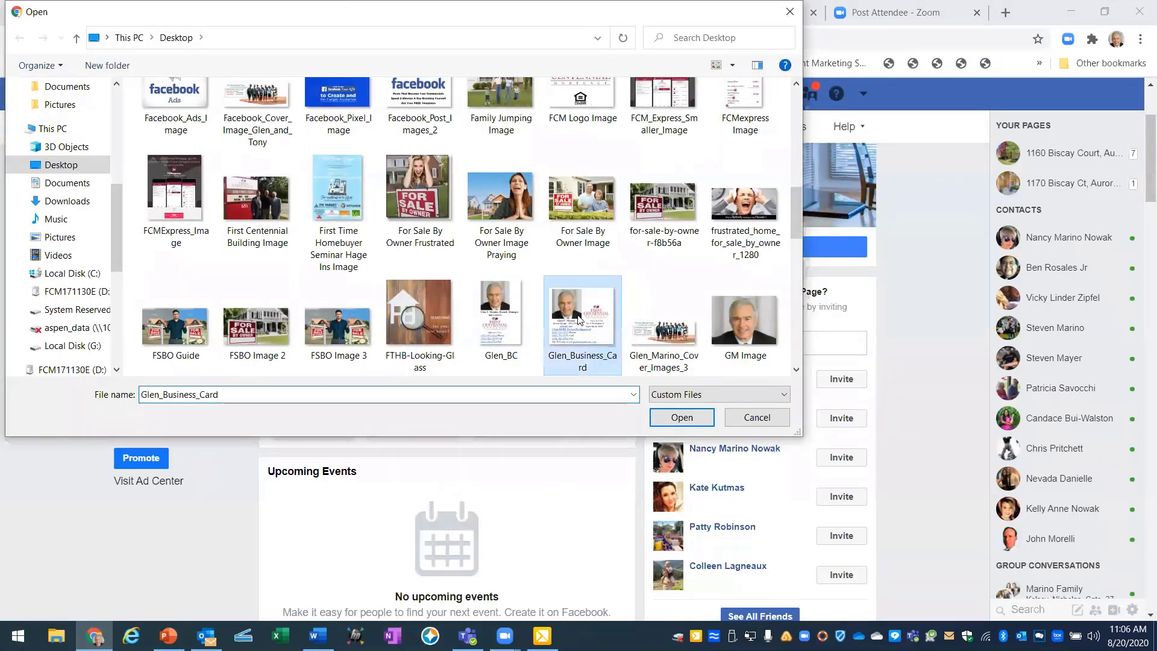
click(680, 417)
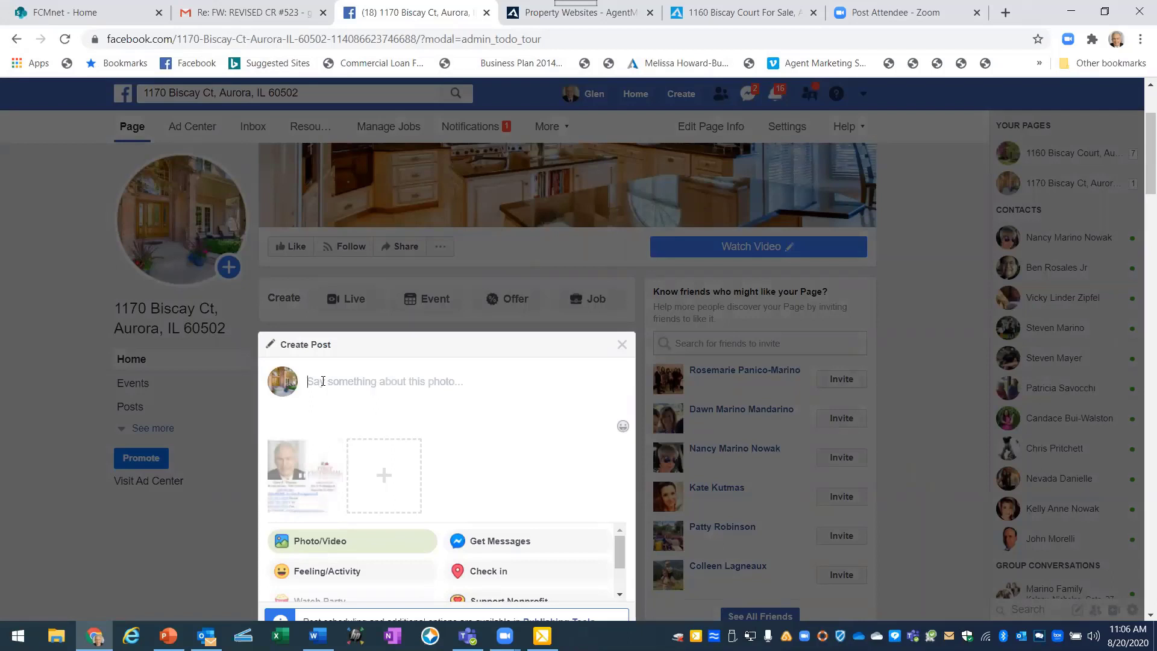
Type 'GET PREAPPROVED FOR FREE...' and begin 'To start your journey toward home', fixing typos.
text(G)
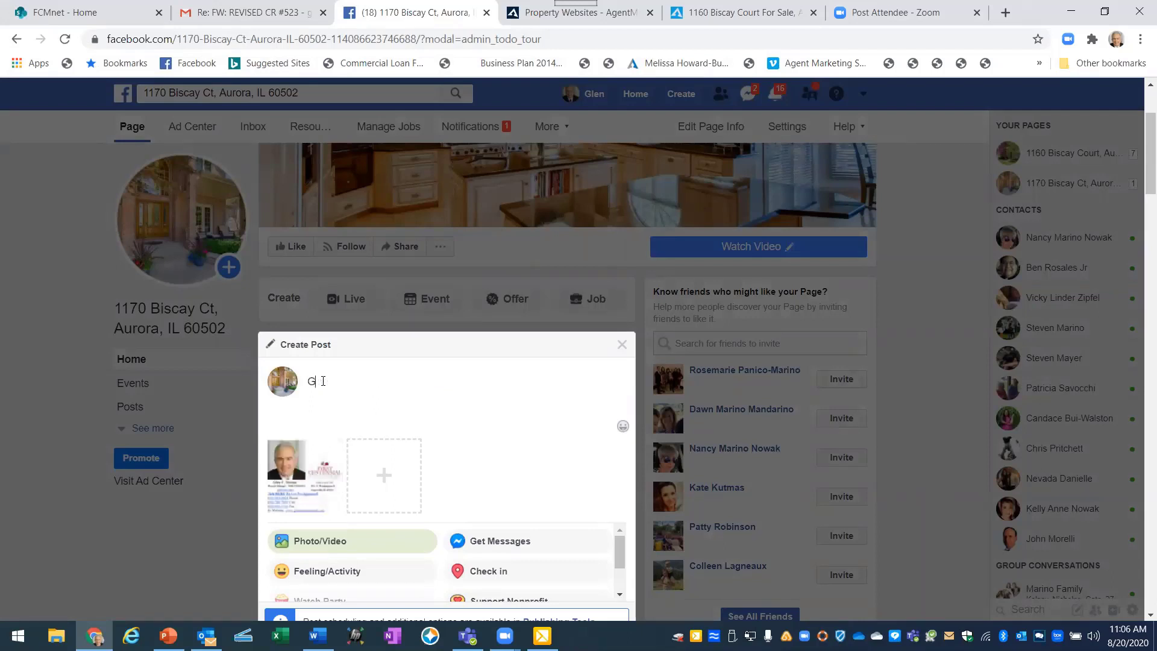
text(ET PREAPPROVE D F)
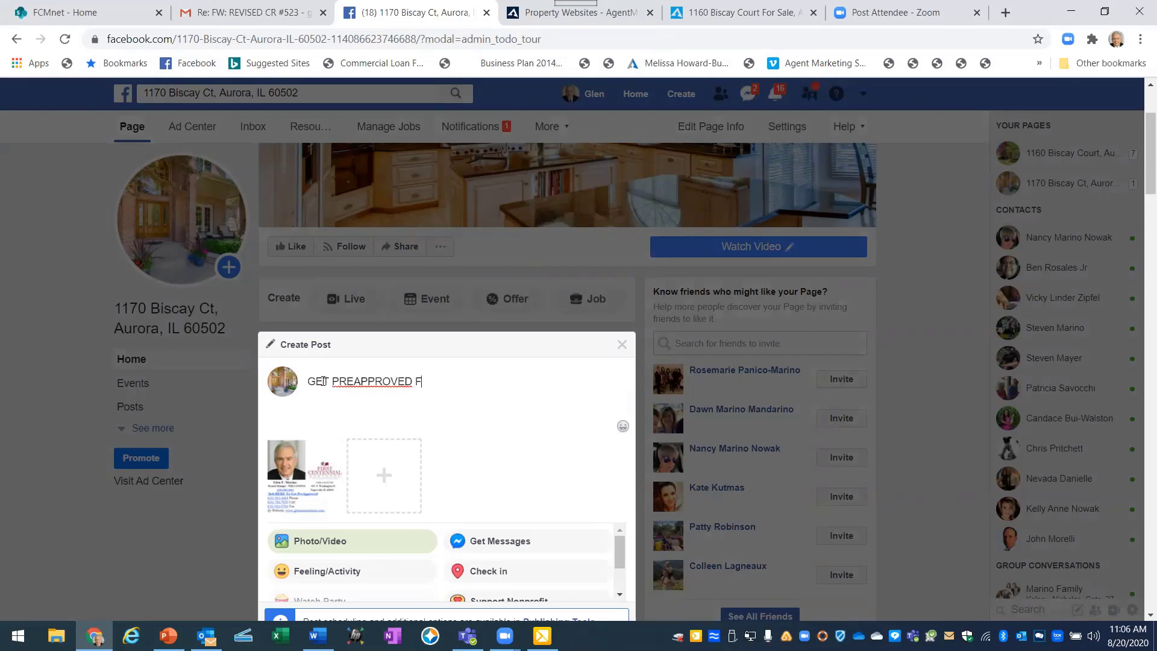
text(OR FREE...)
text(To start your journe)
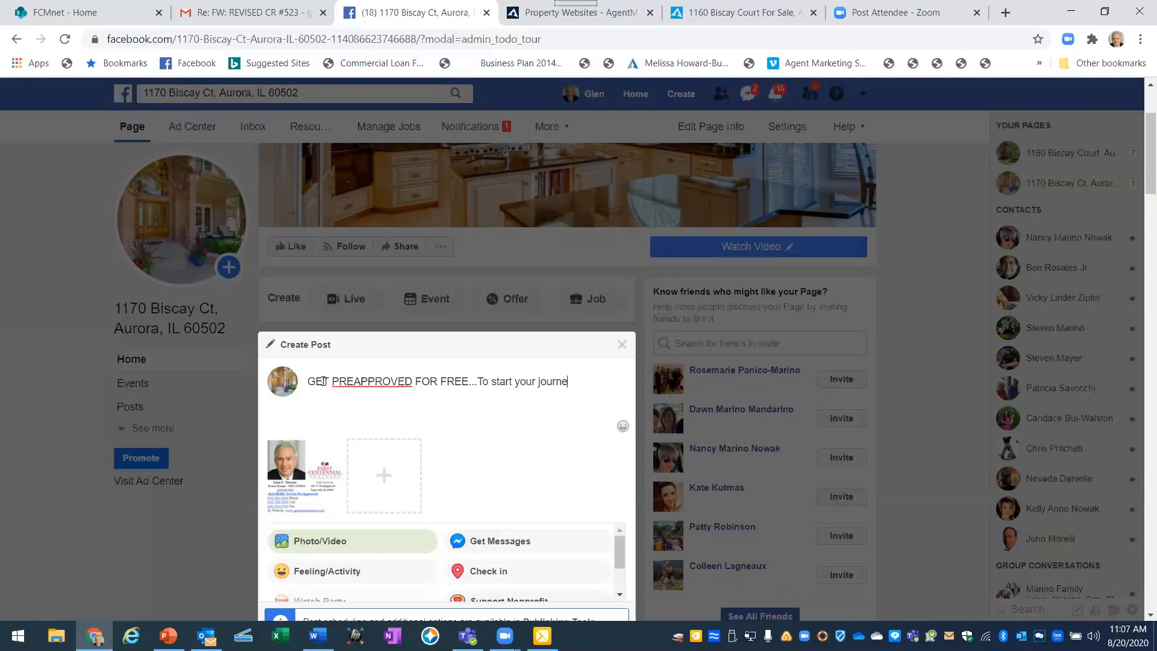
text(y twar)
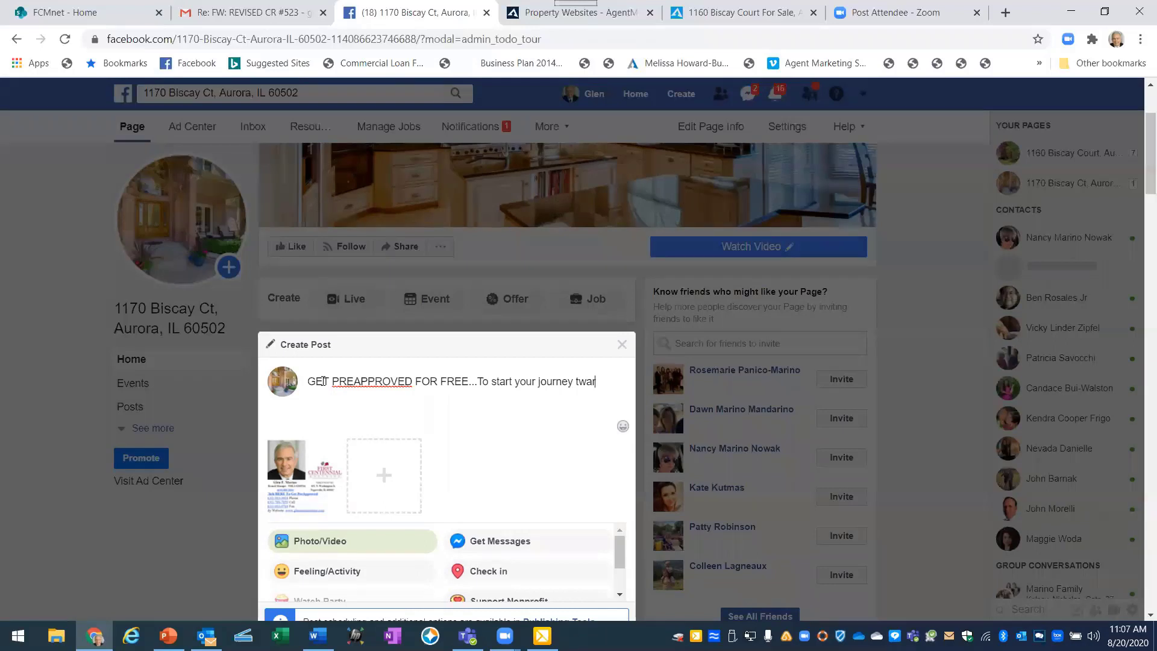
key(BackSpace)
key(BackSpace)
key(BackSpace)
key(BackSpace)
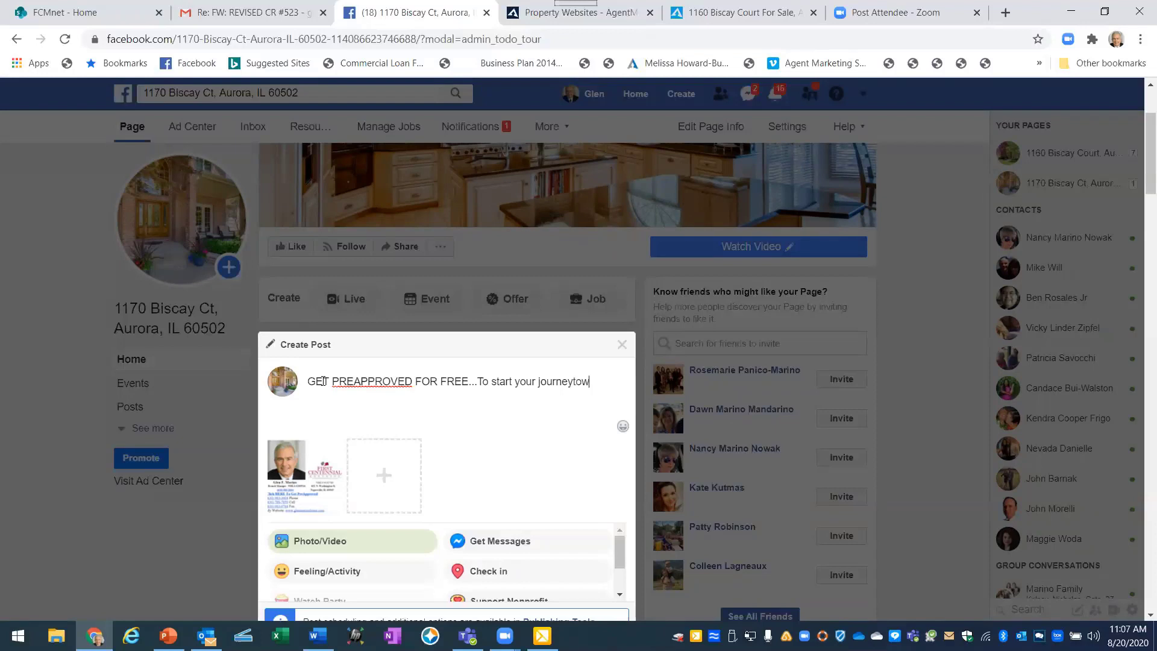
text(toward lh)
text(m)
key(BackSpace)
key(BackSpace)
key(BackSpace)
Finish the caption with 'ownership or to find out how affordable this home can be, click', then view the PowerPoint example.
text(home owner)
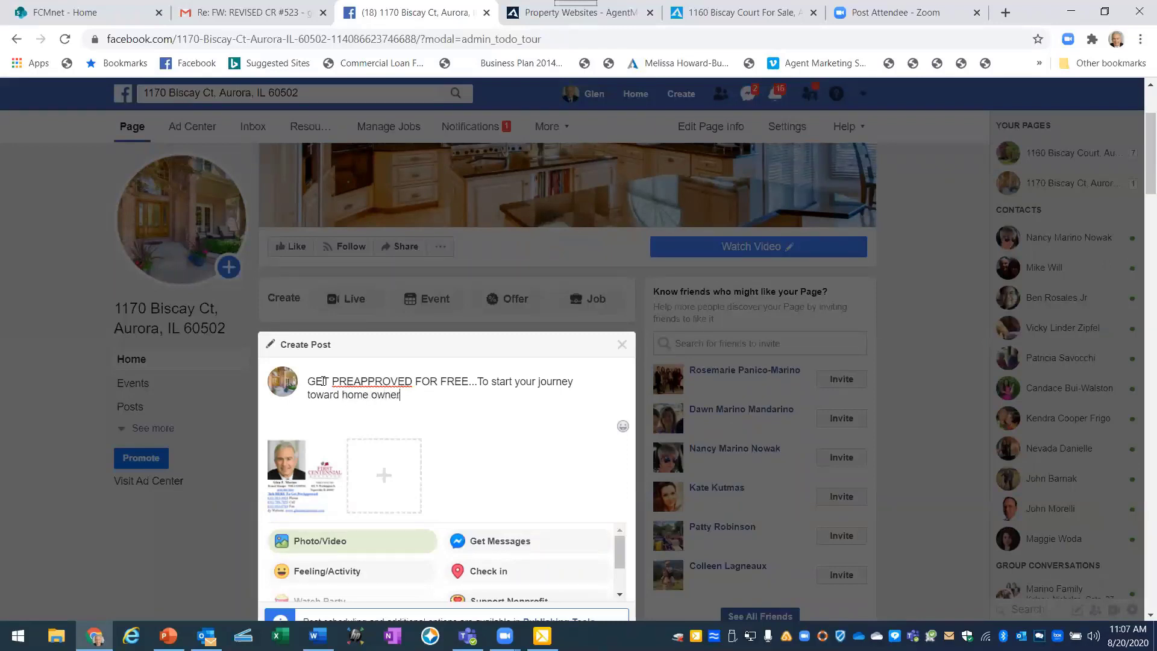
text(ship)
text( or)
text( t find out)
text(w affor)
text(dable )
text(this ho)
text(me can be)
text(.)
text( cli)
text(ck)
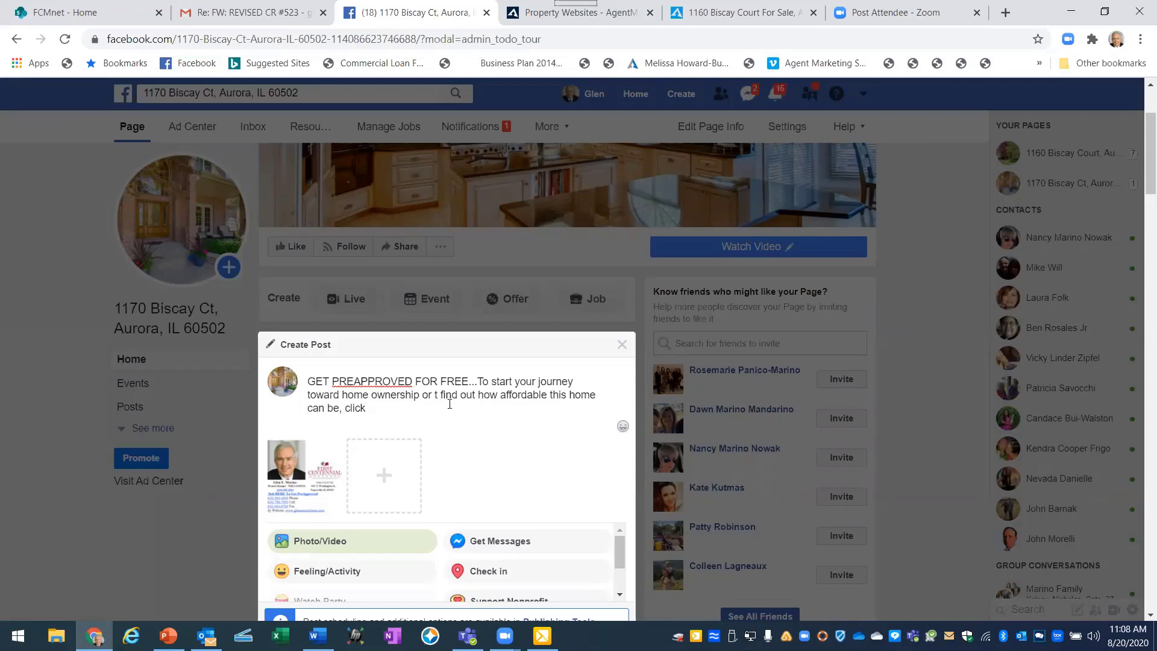
text(o)
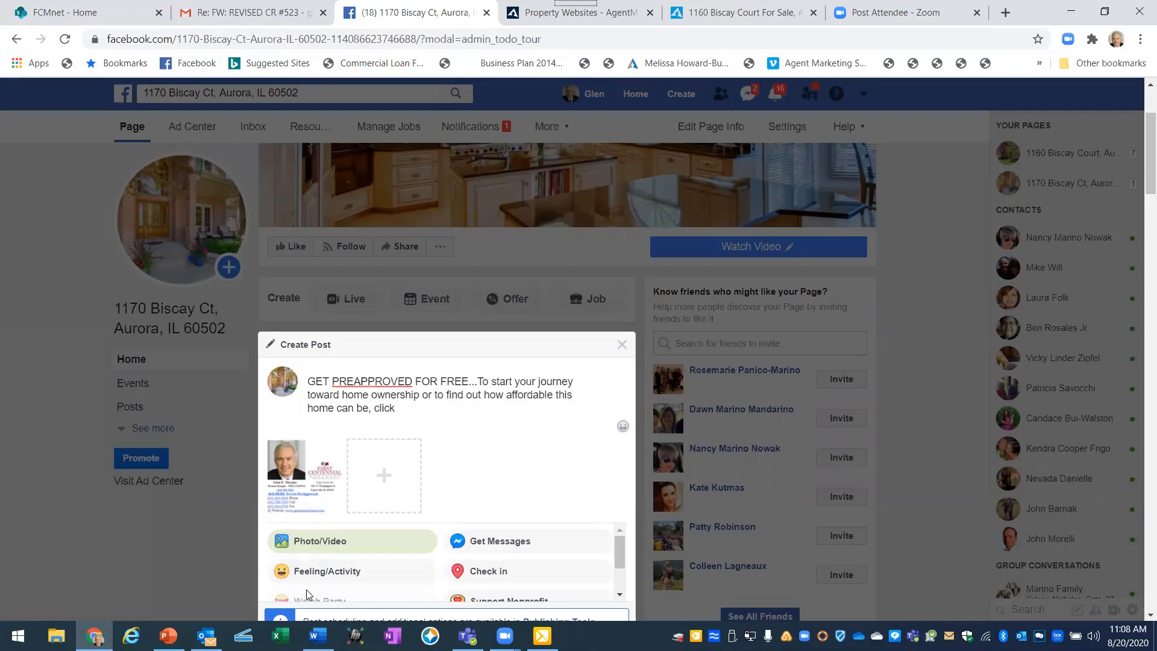
click(168, 636)
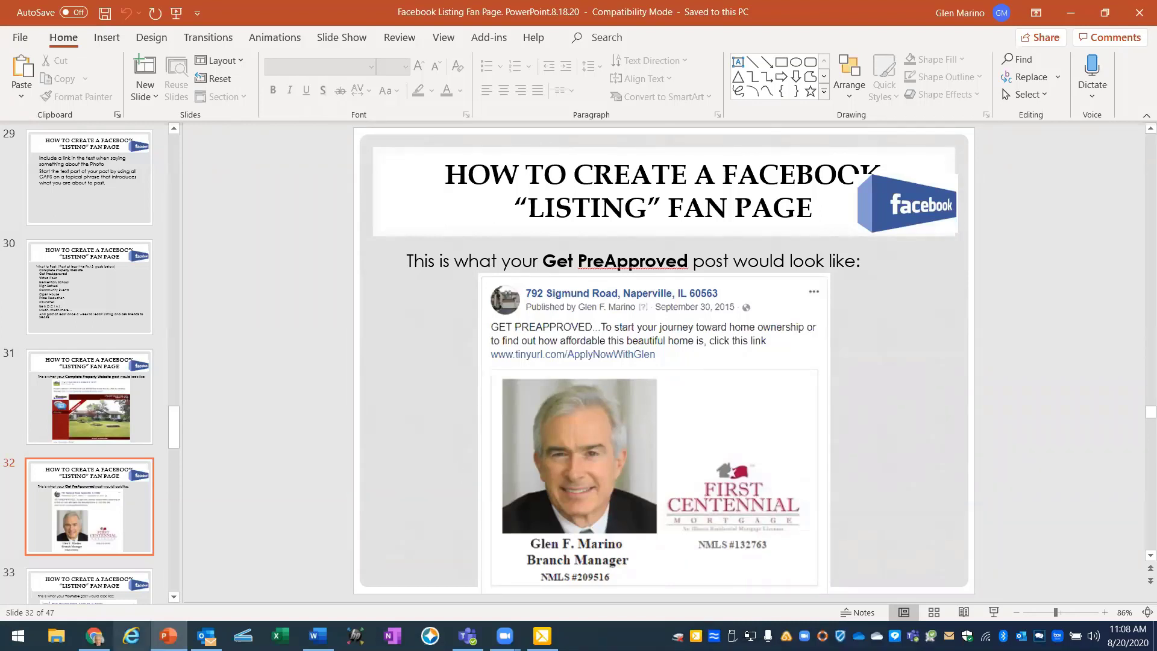
mouse_move(95, 636)
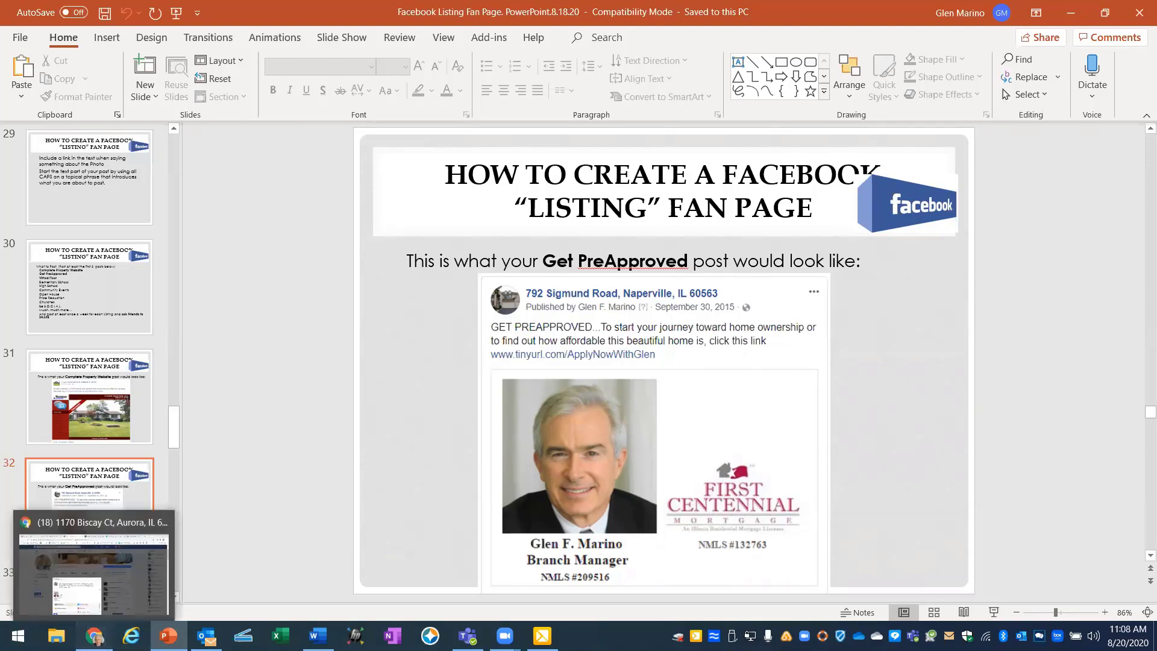
click(106, 631)
text(ww)
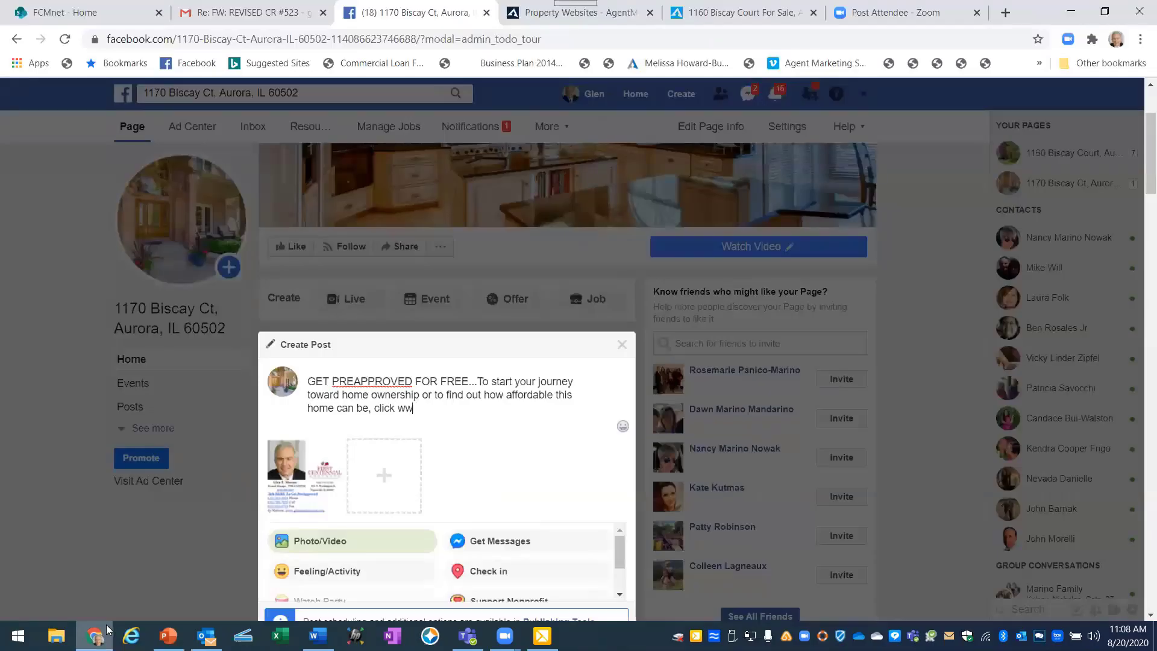
text(w.tinyurl.com/ApplyNowWithGlen)
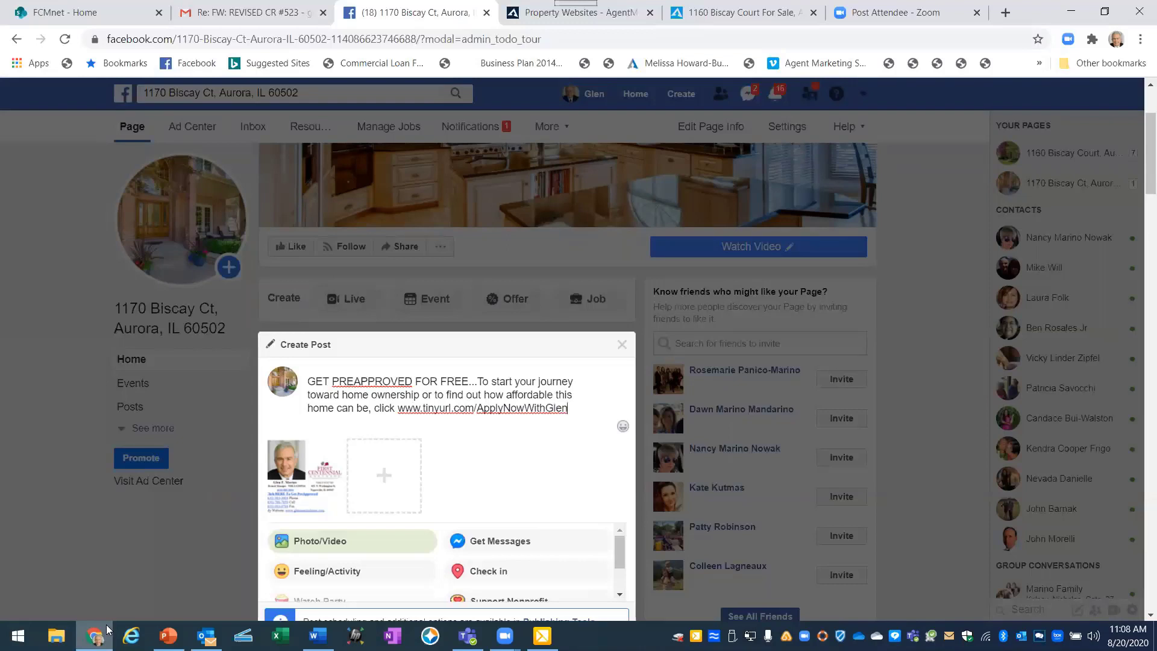
scroll(452, 434, down, 1)
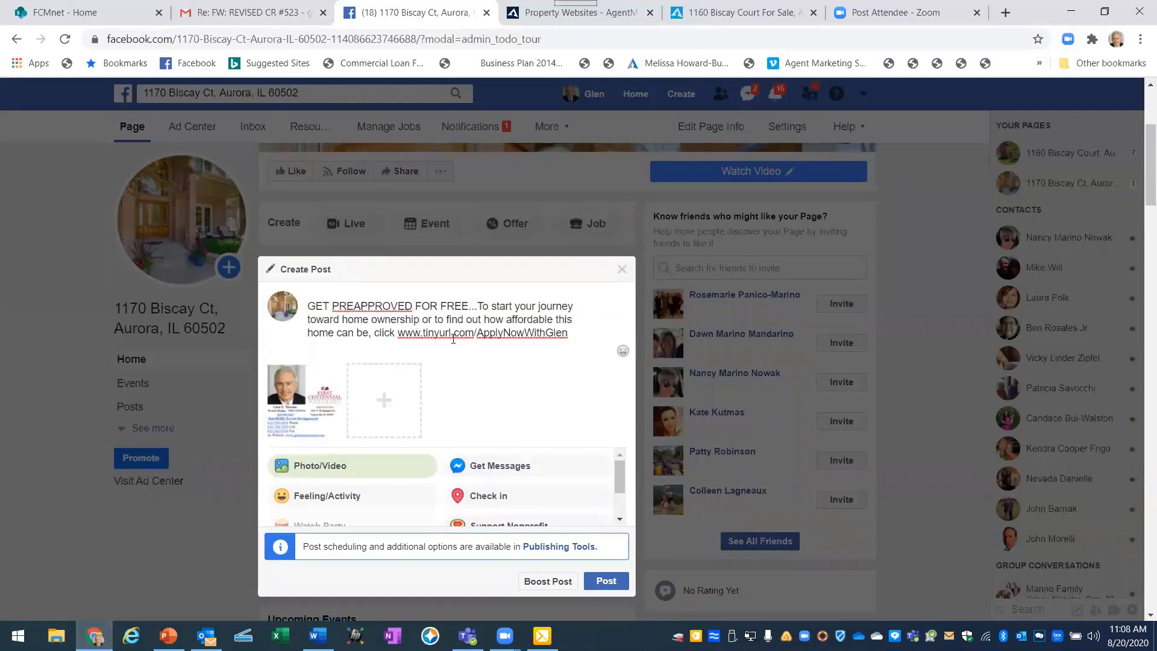
Post the Get Preapproved message, reload, and confirm it appears under Posts with the business card image.
click(606, 582)
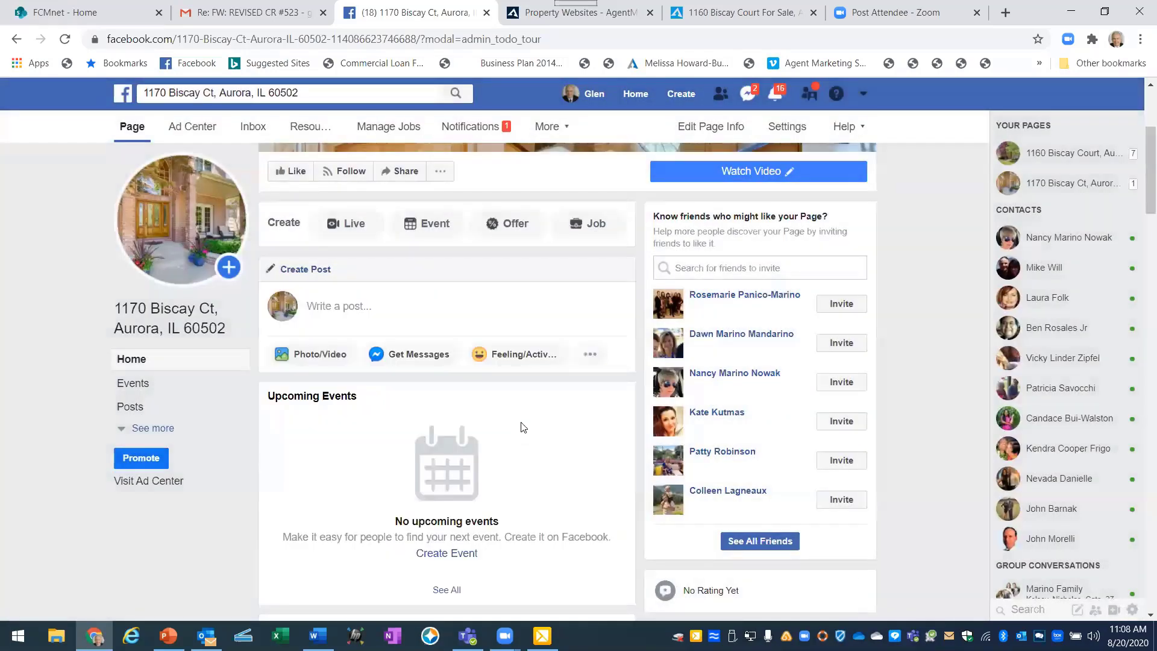
scroll(523, 427, down, 5)
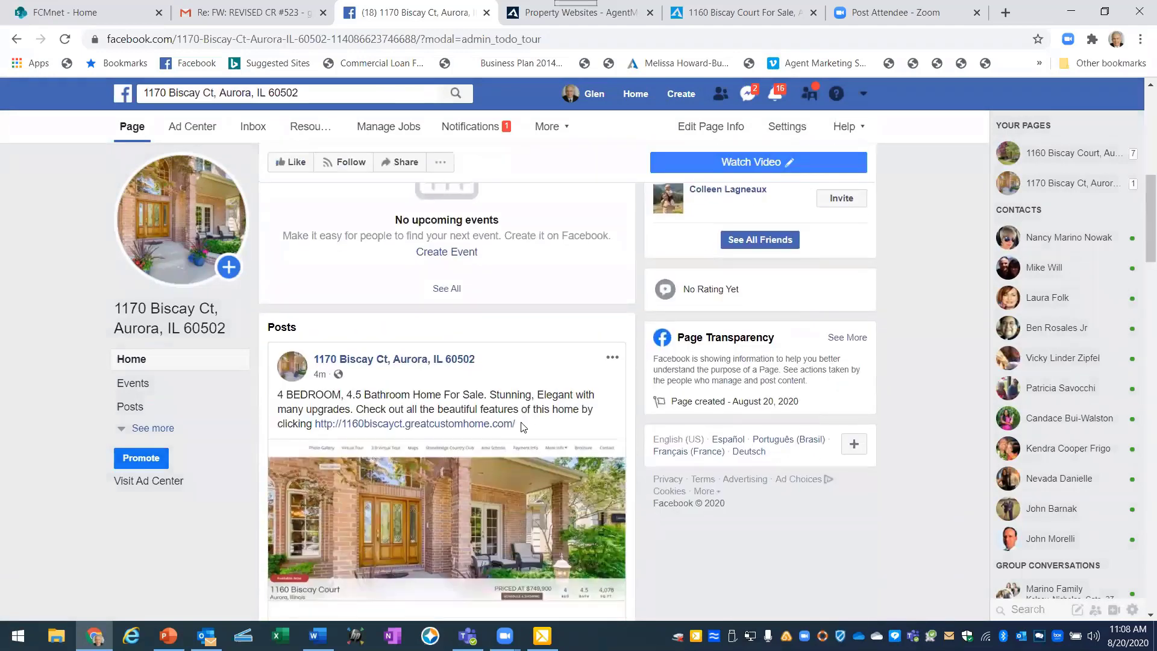
click(66, 40)
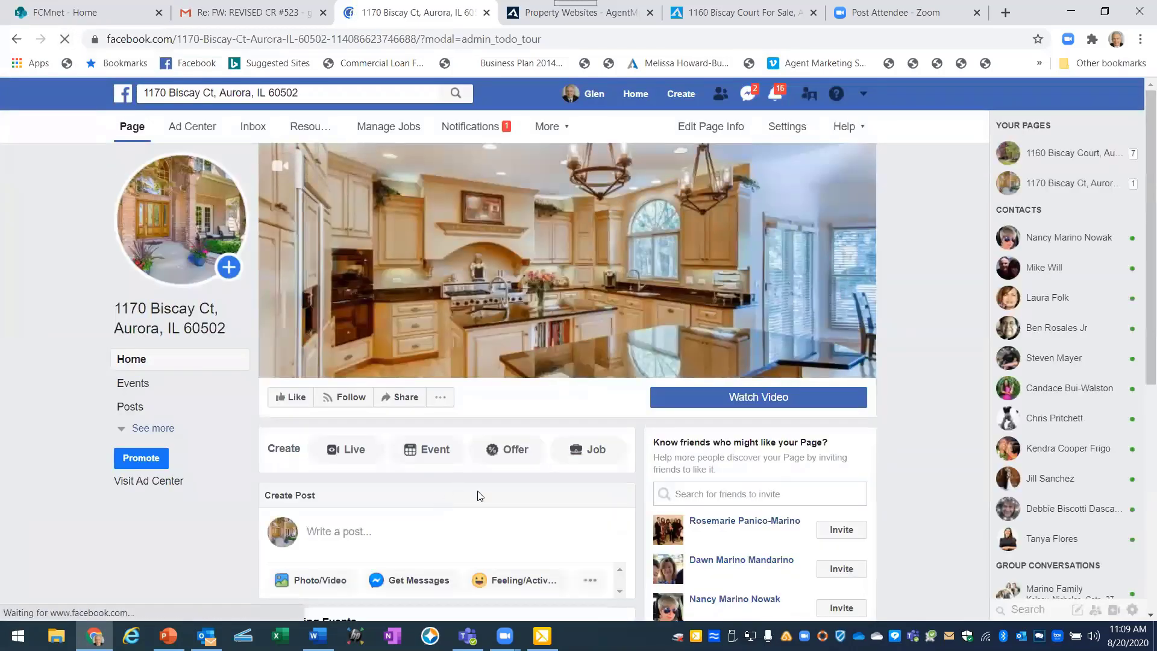
scroll(478, 493, down, 2)
scroll(477, 493, down, 4)
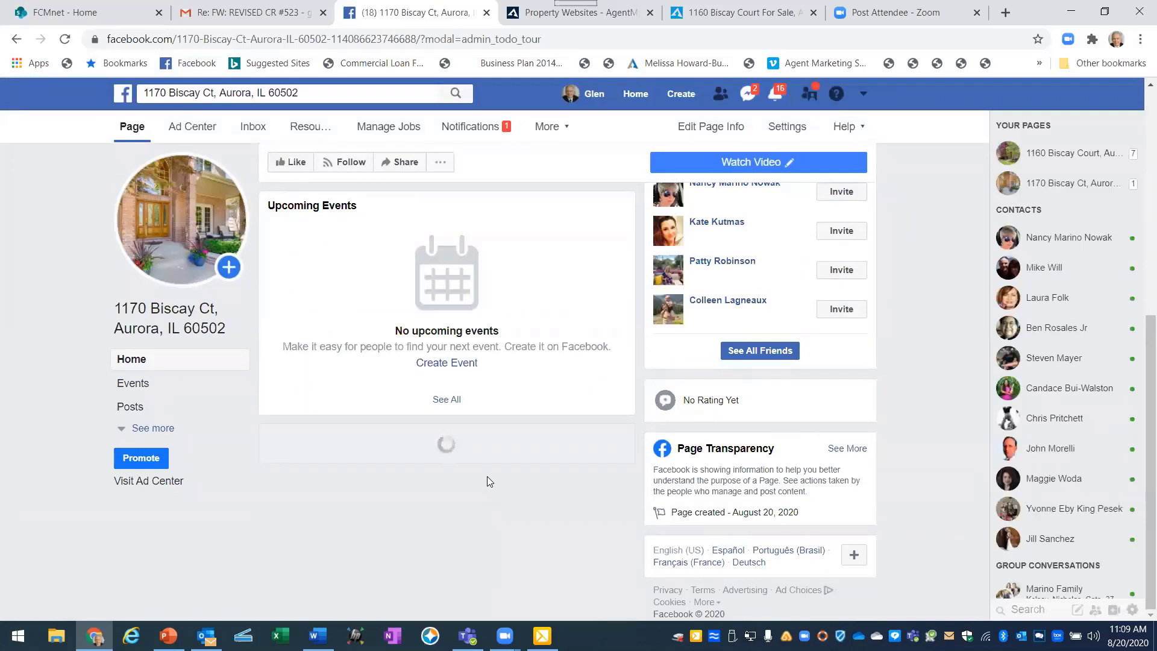
scroll(488, 481, down, 2)
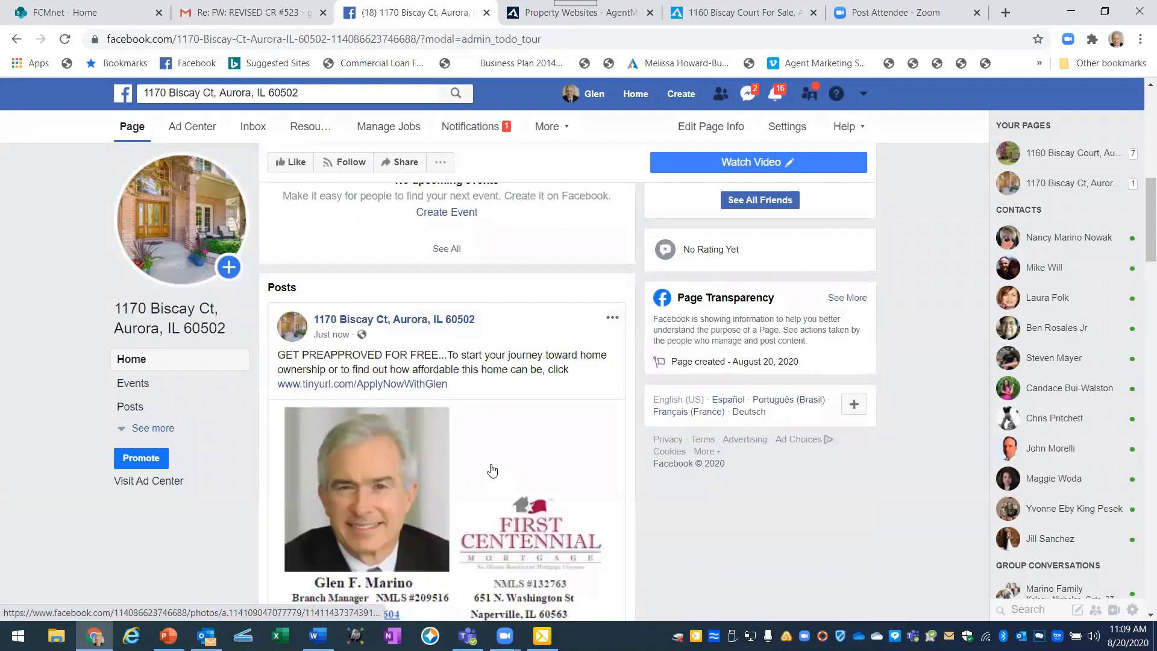
scroll(491, 467, down, 1)
scroll(493, 464, down, 1)
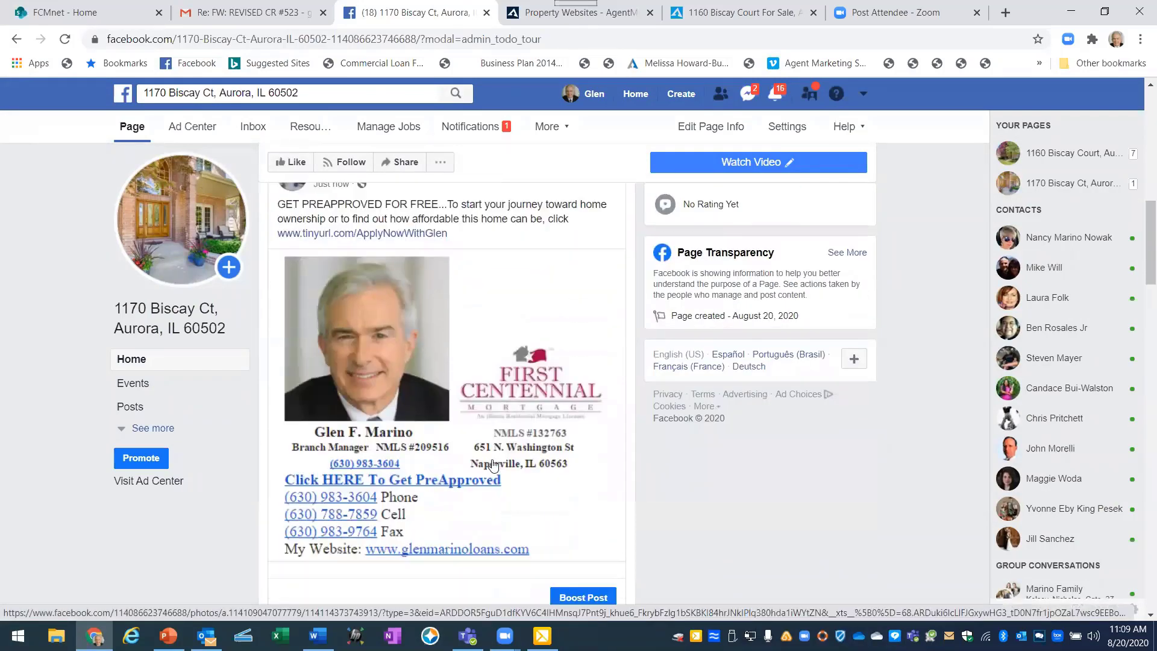
scroll(286, 570, up, 4)
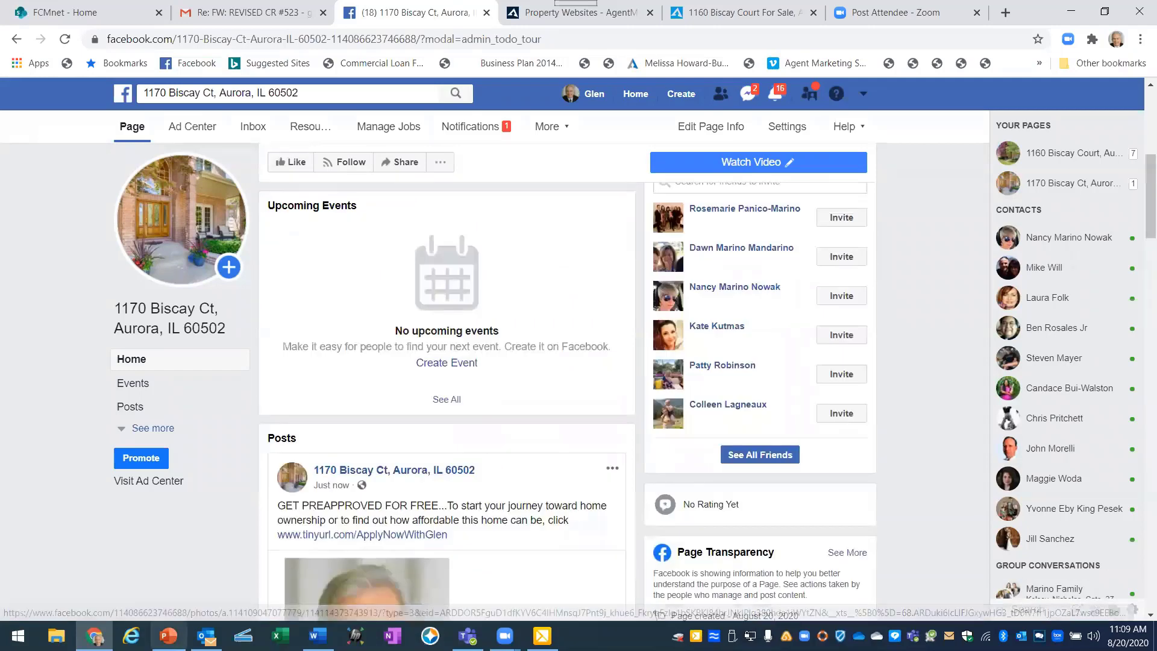
click(168, 636)
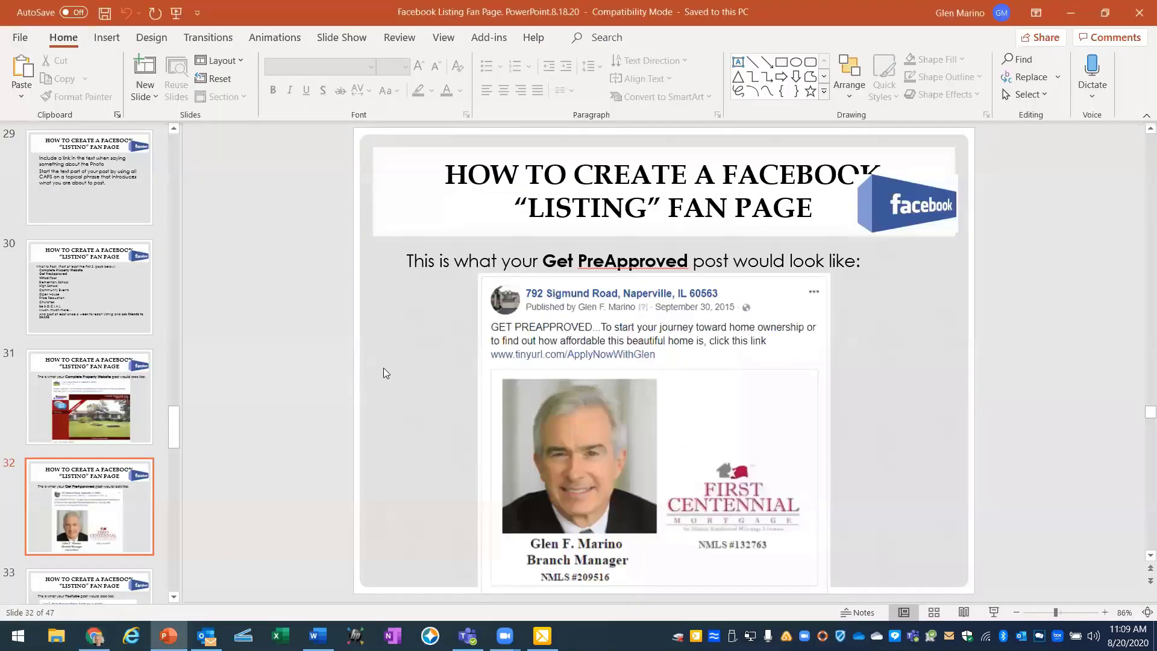
scroll(388, 369, down, 1)
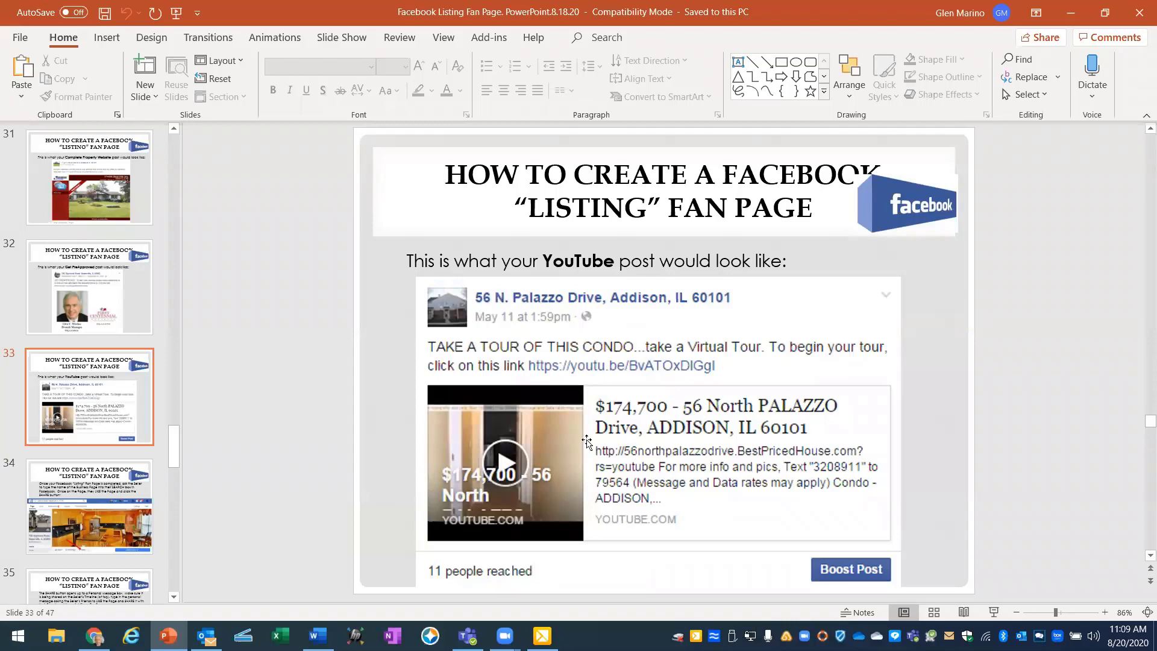
scroll(563, 443, down, 1)
scroll(562, 443, up, 1)
click(95, 636)
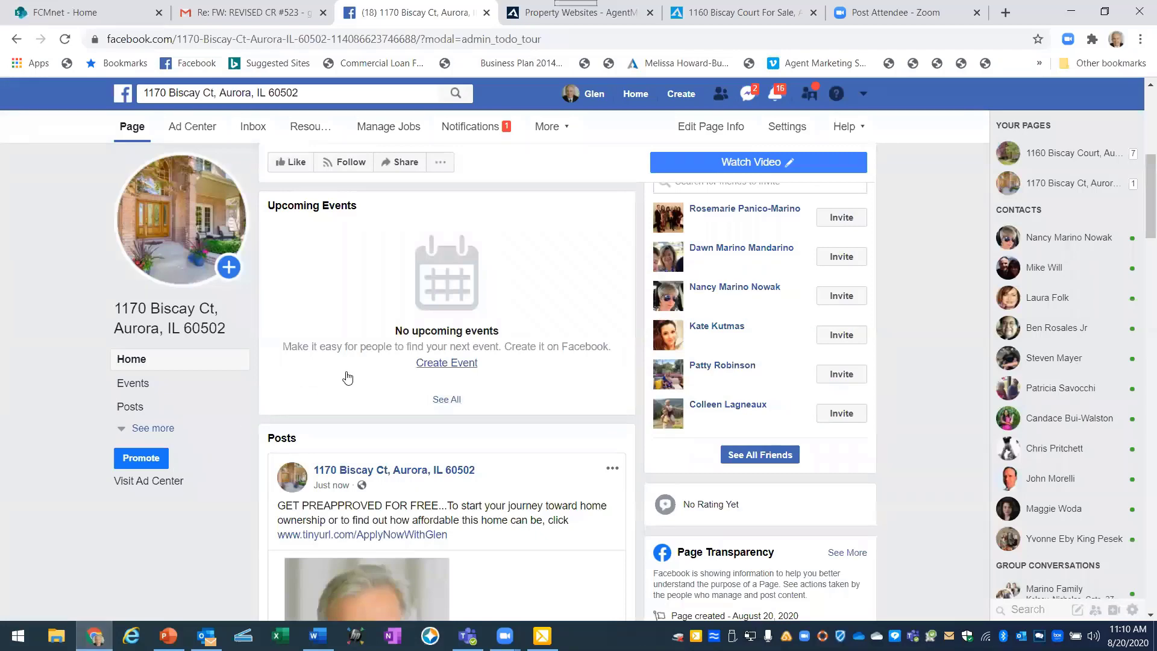
Start a new post reading 'TAKE A TOUR...take a Virtual Tour', correcting the mis-cased letters.
scroll(348, 365, up, 1)
scroll(348, 366, up, 5)
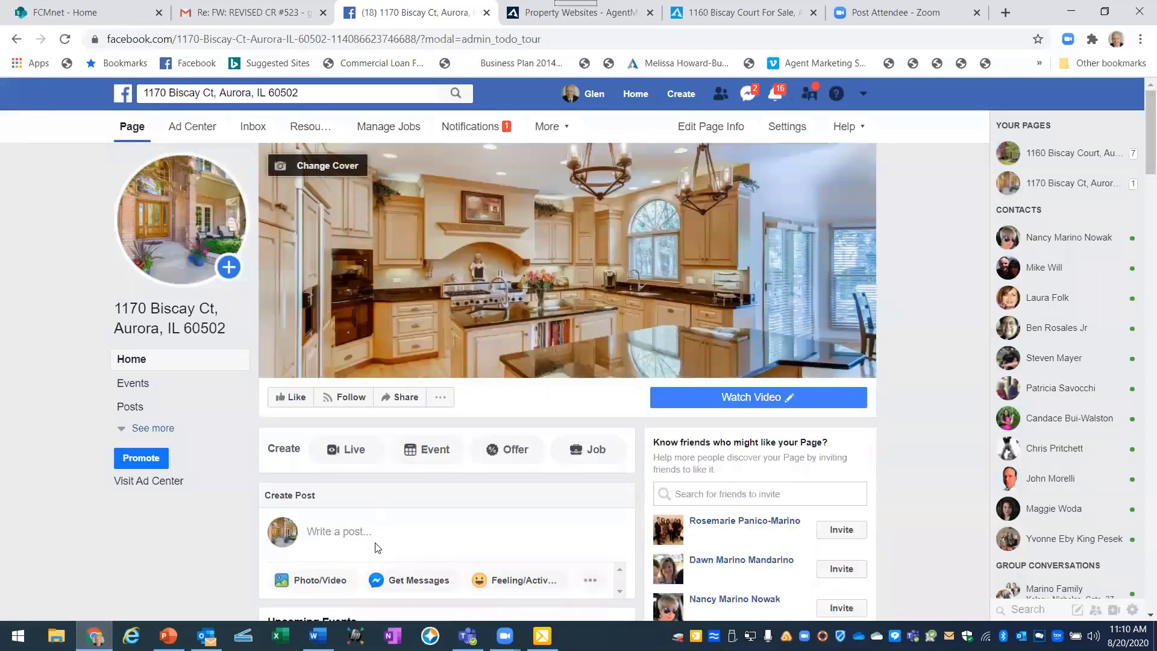
scroll(376, 534, down, 1)
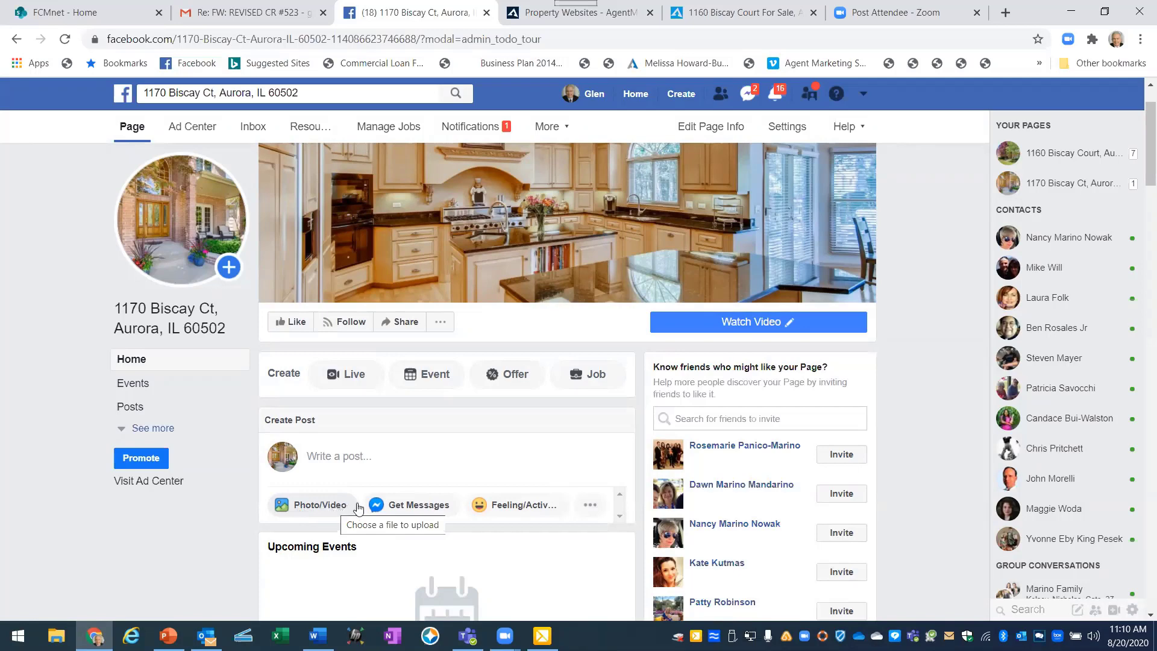
click(325, 461)
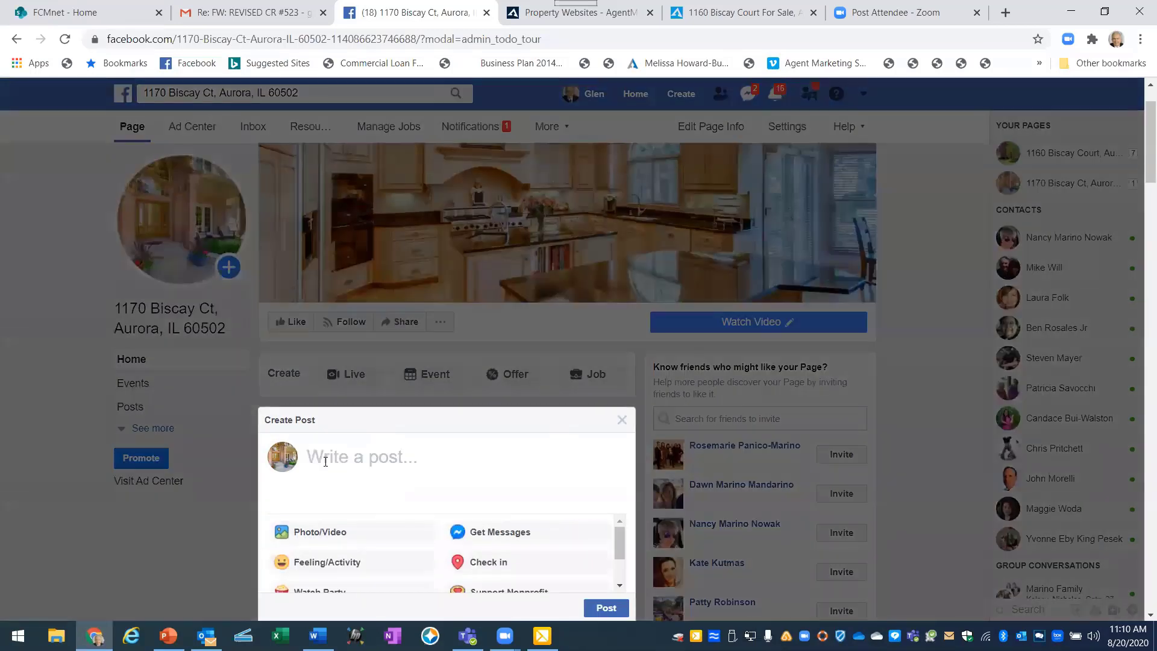
text(T)
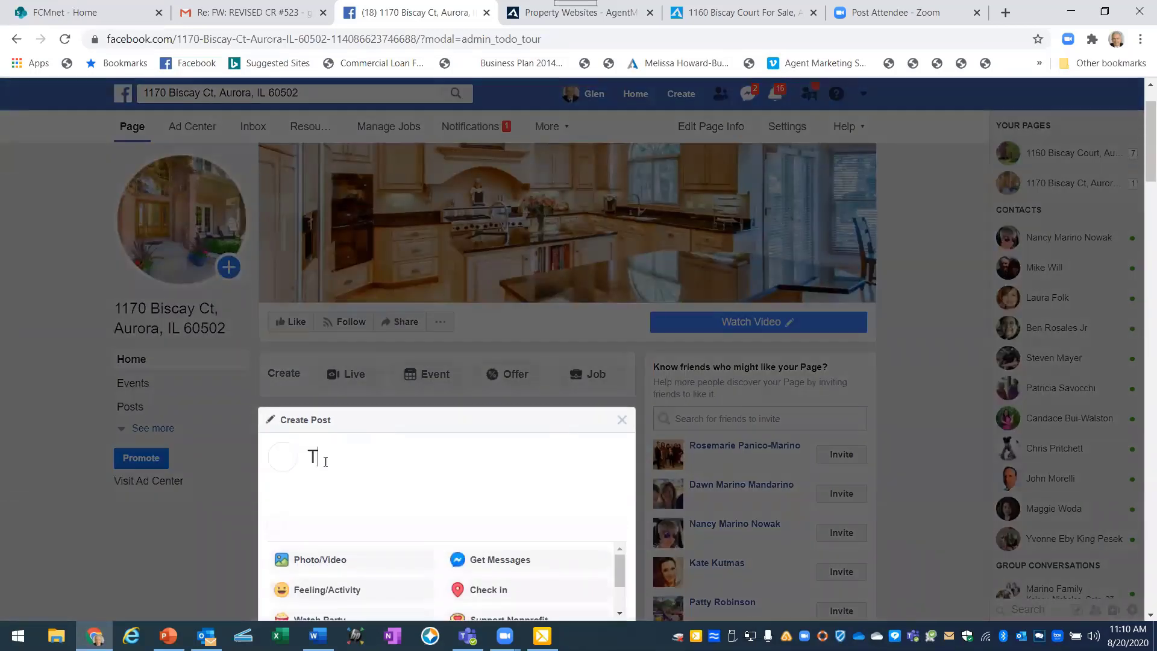
text(AKE A )
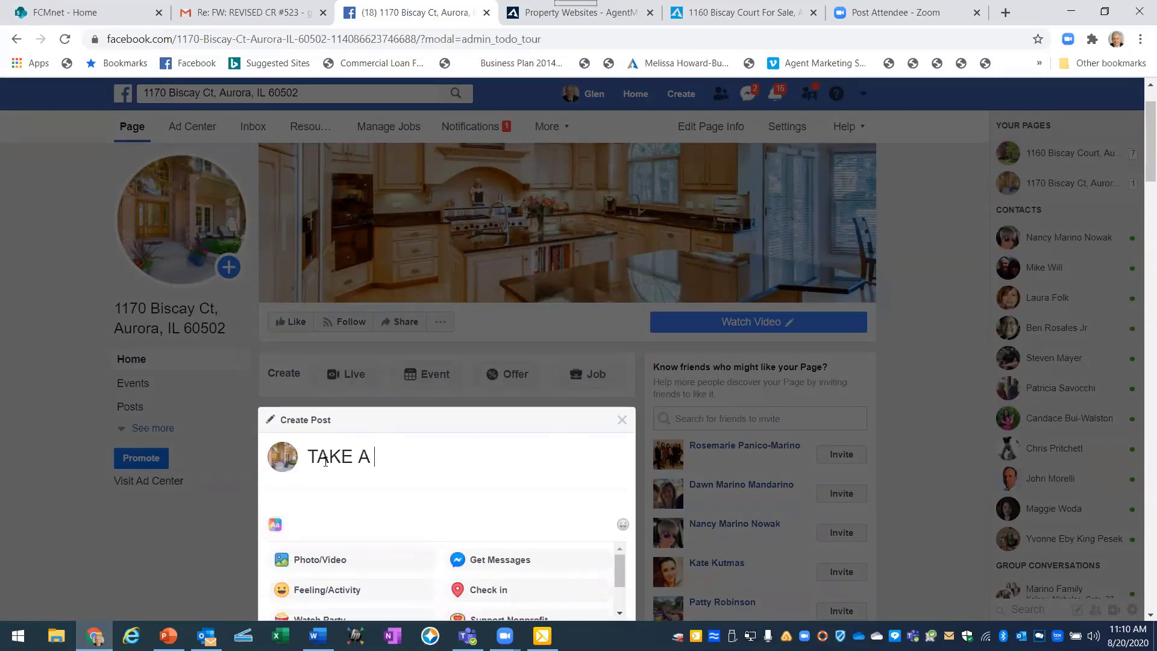
text(tOUR)
key(BackSpace)
key(BackSpace)
key(BackSpace)
text(OU)
key(BackSpace)
key(BackSpace)
key(BackSpace)
text(TOUR...take a)
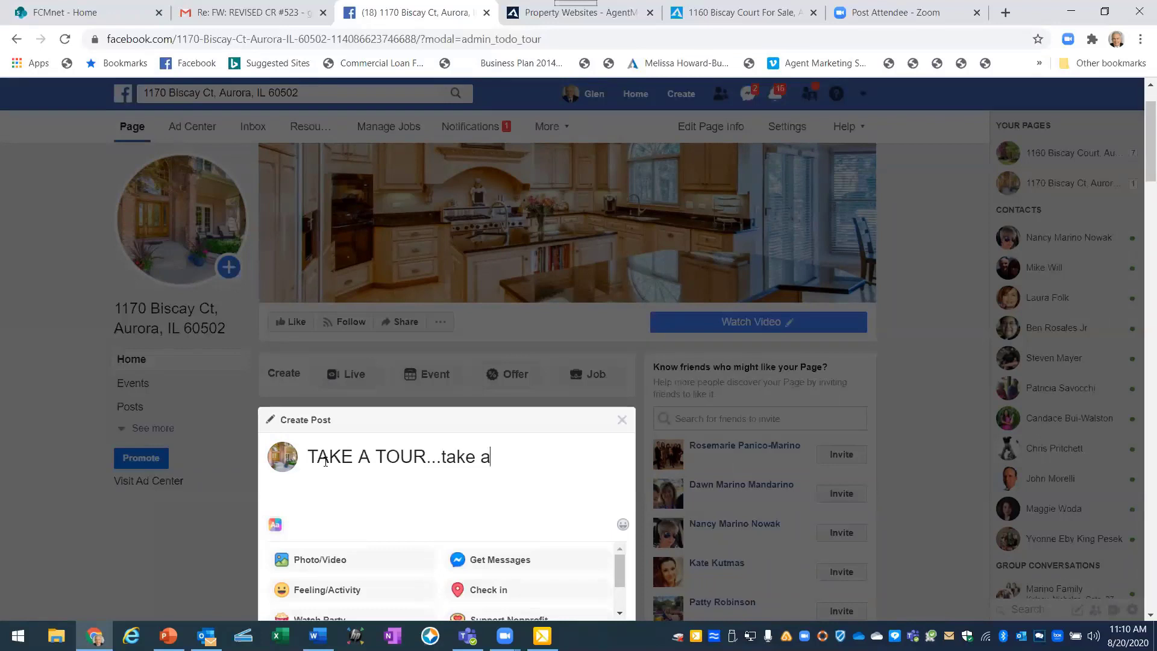
text( Virtual Tour)
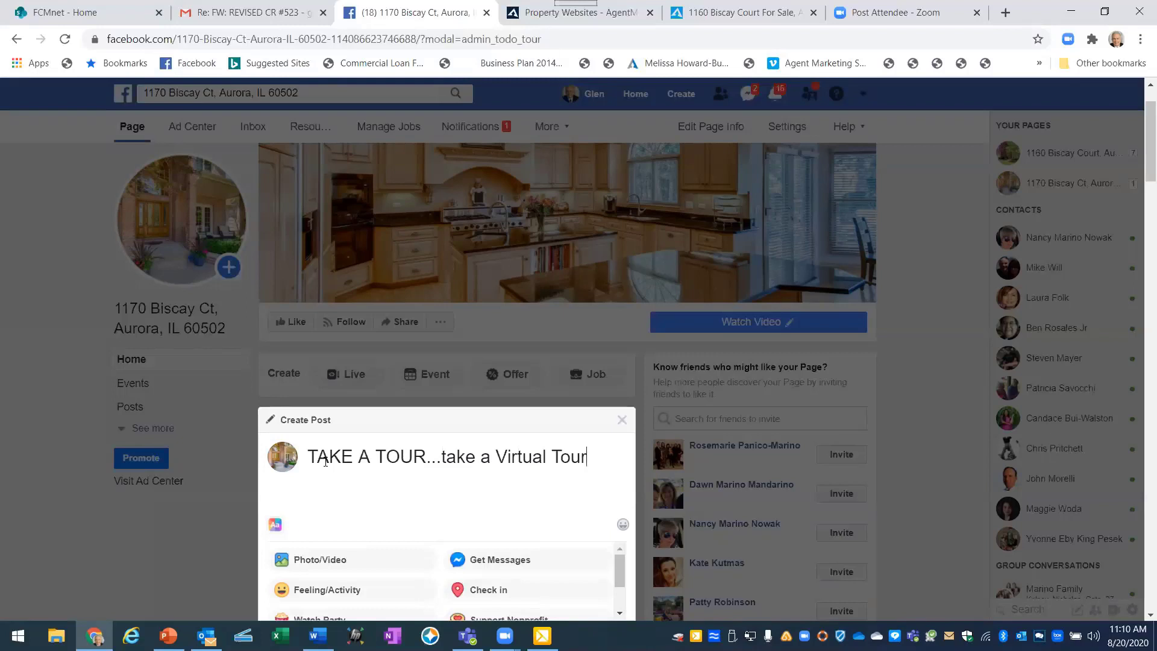
text(.)
key(BackSpace)
Continue with 'of this beautiful home. To bring your Virtual Tour to life,' and minimise Chrome to view slide 33.
text(of this beautiful )
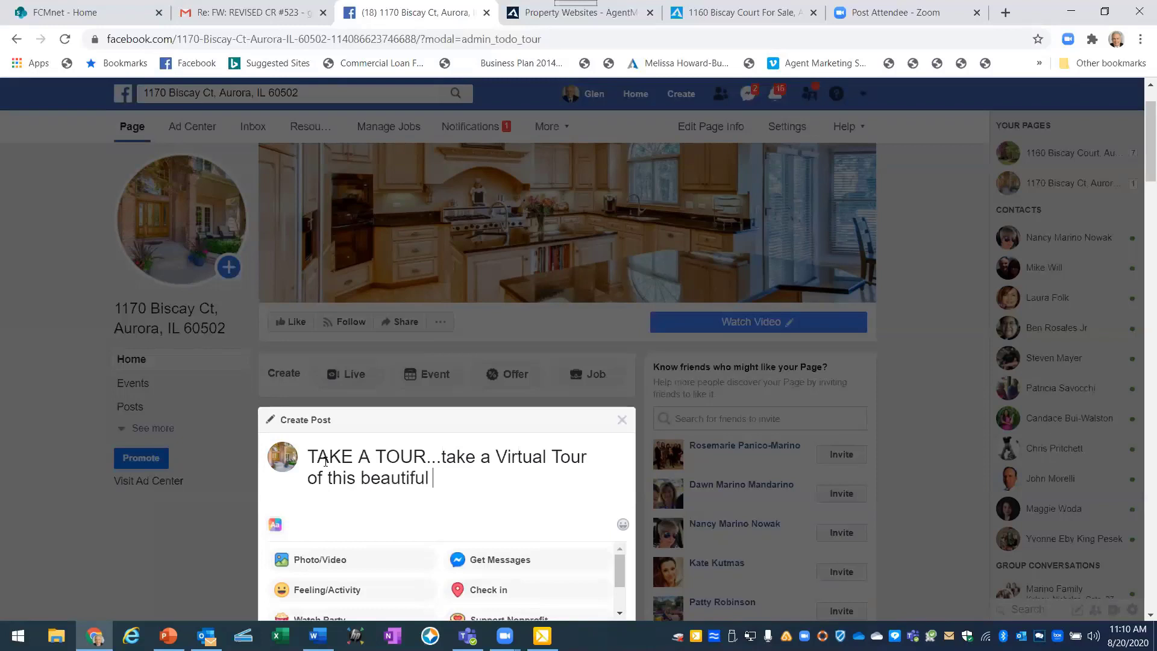
text(home.  To bring )
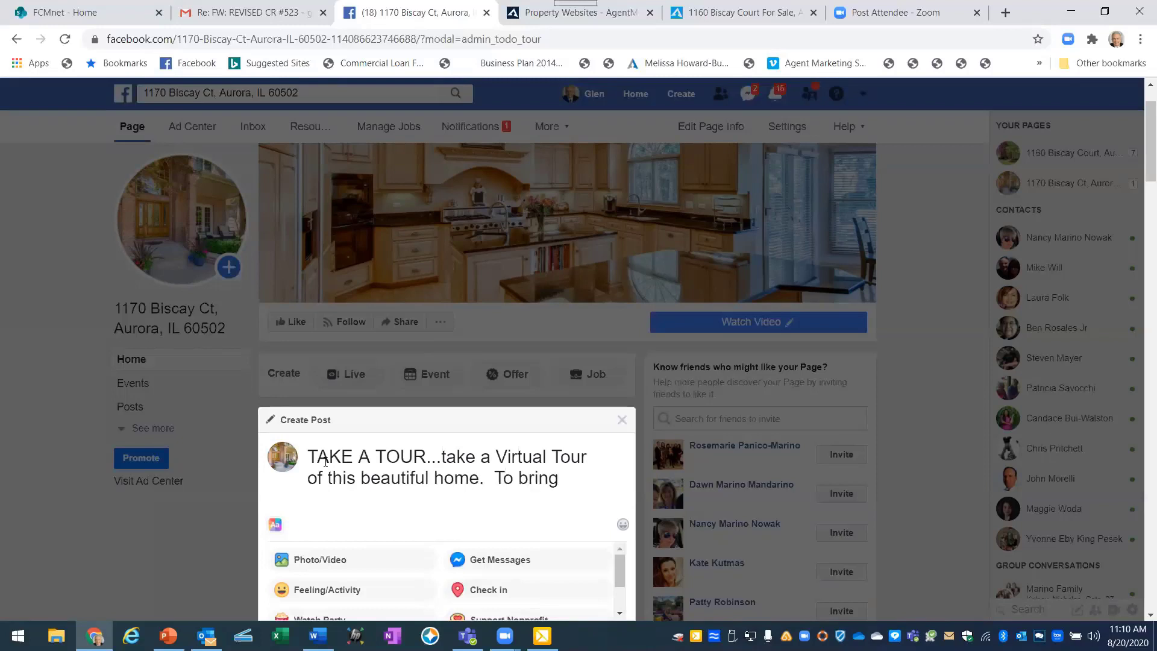
text(your Virtual Tour to live)
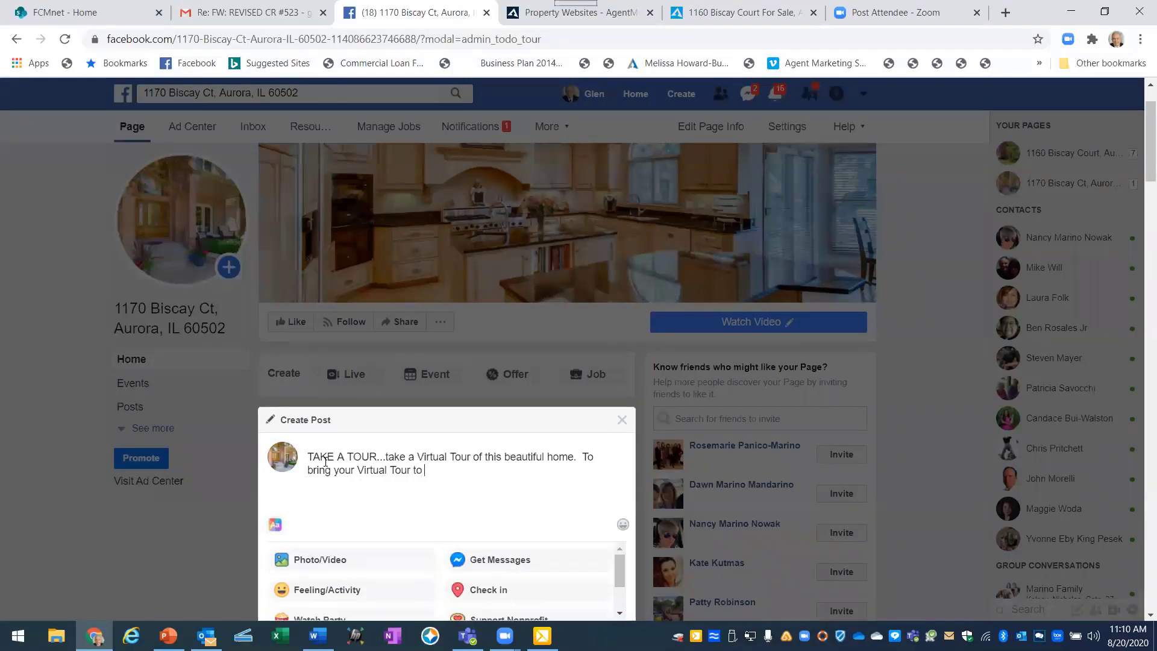
key(BackSpace)
key(BackSpace)
text(fe,)
mouse_move(94, 636)
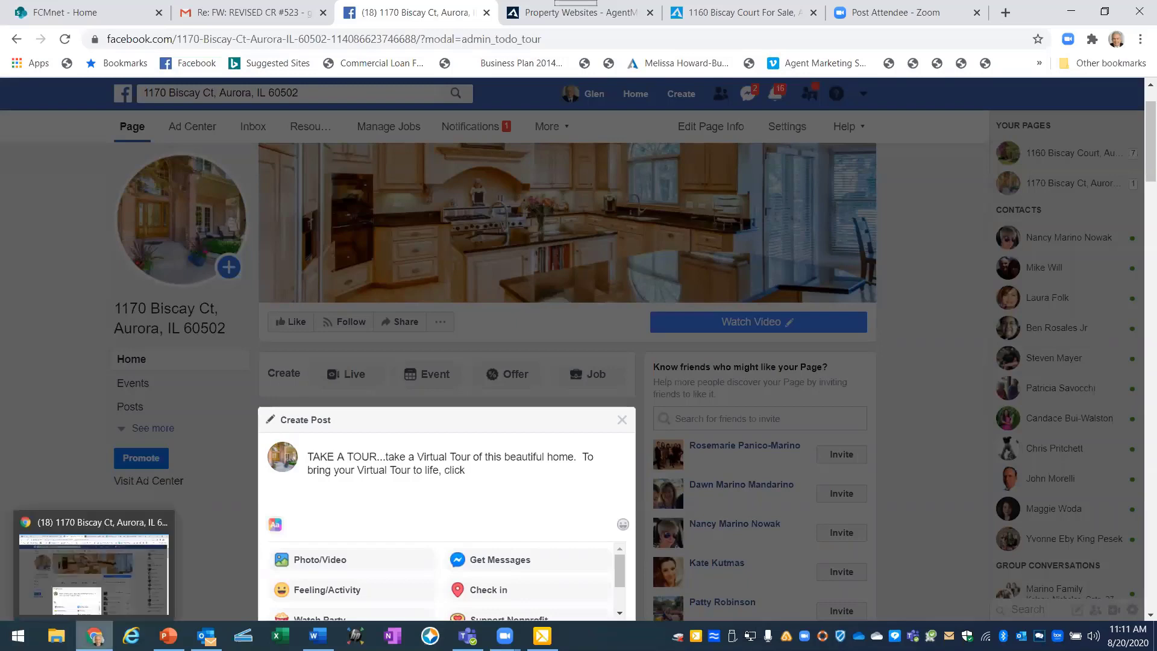
click(98, 599)
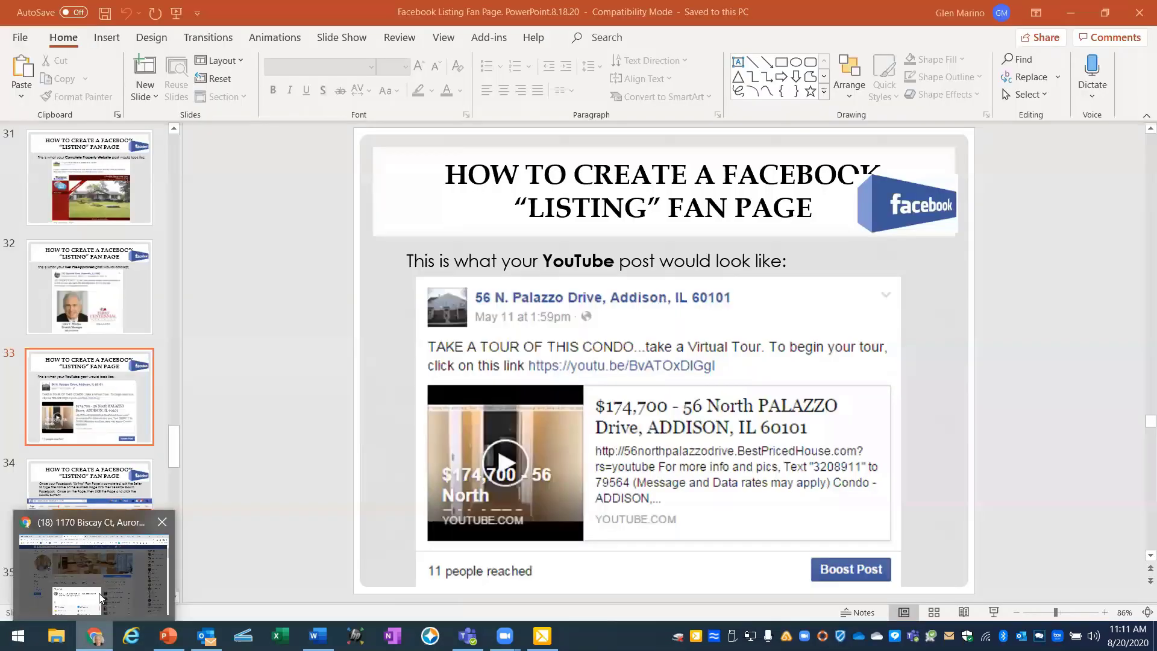
click(94, 636)
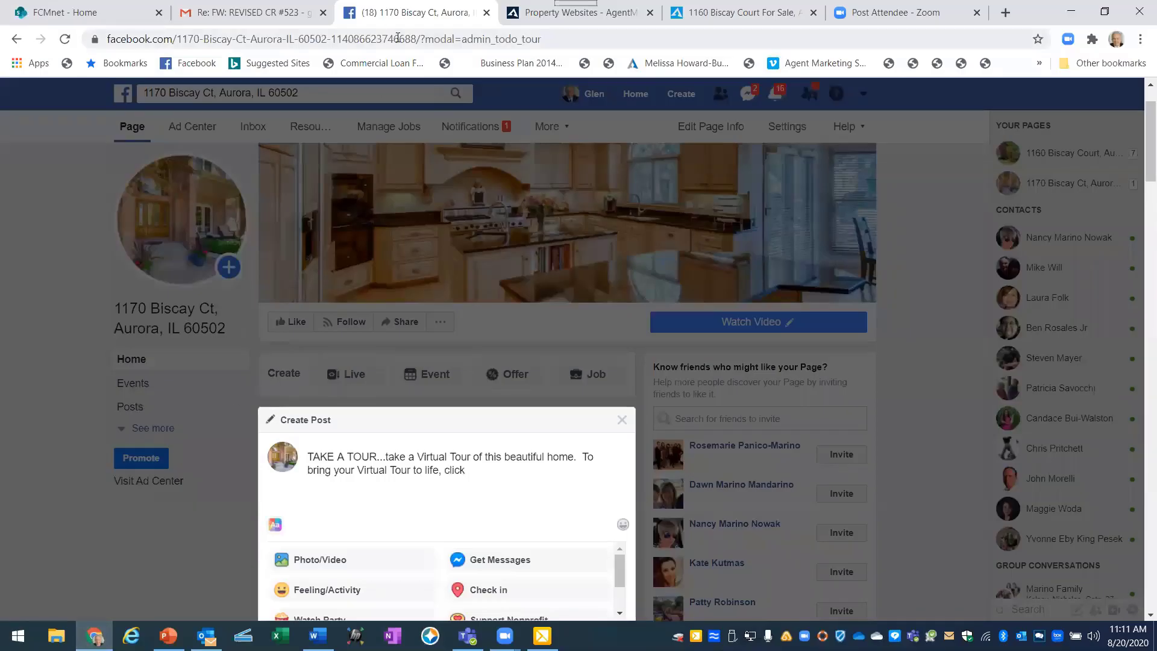
click(530, 13)
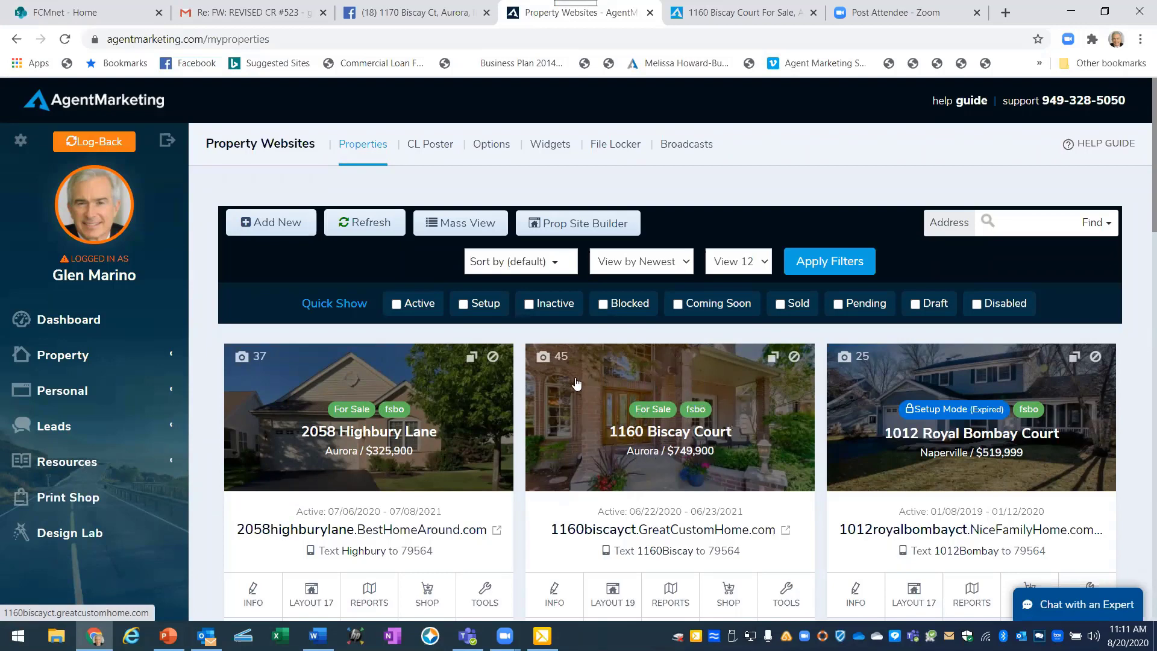
click(544, 360)
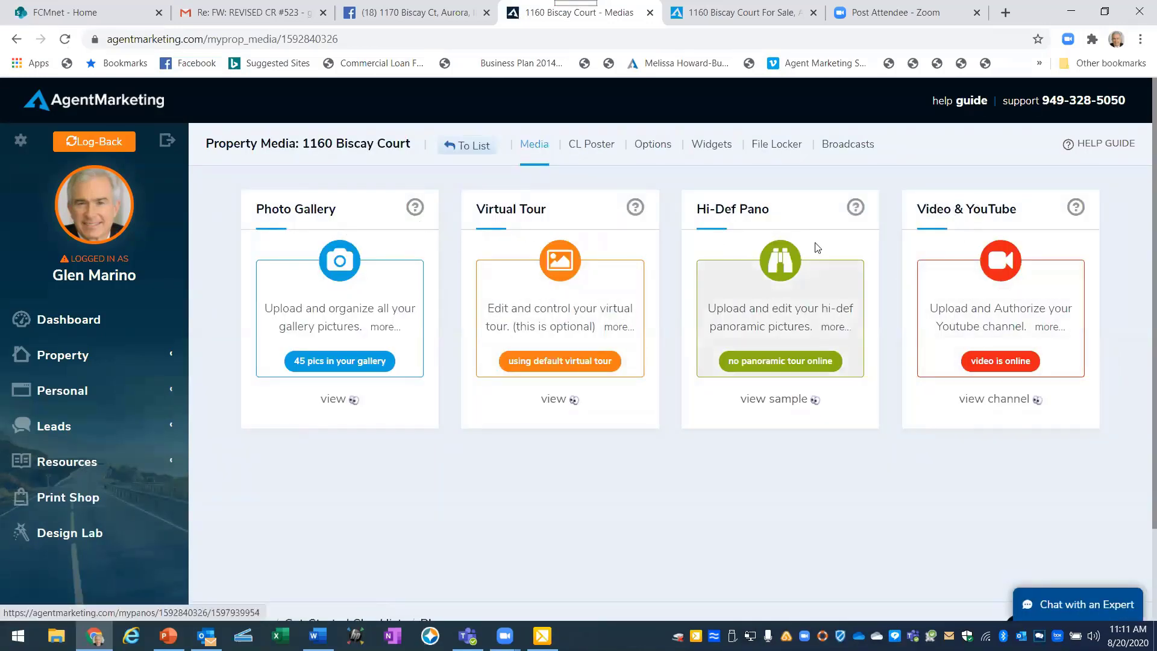
click(934, 275)
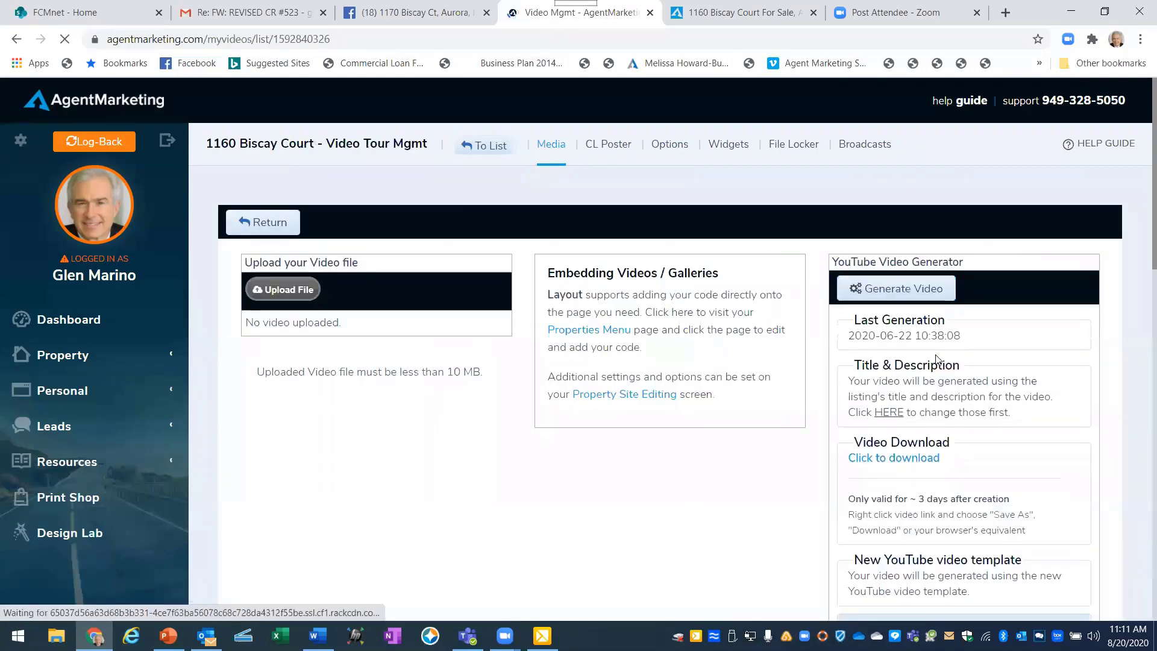
scroll(936, 357, down, 9)
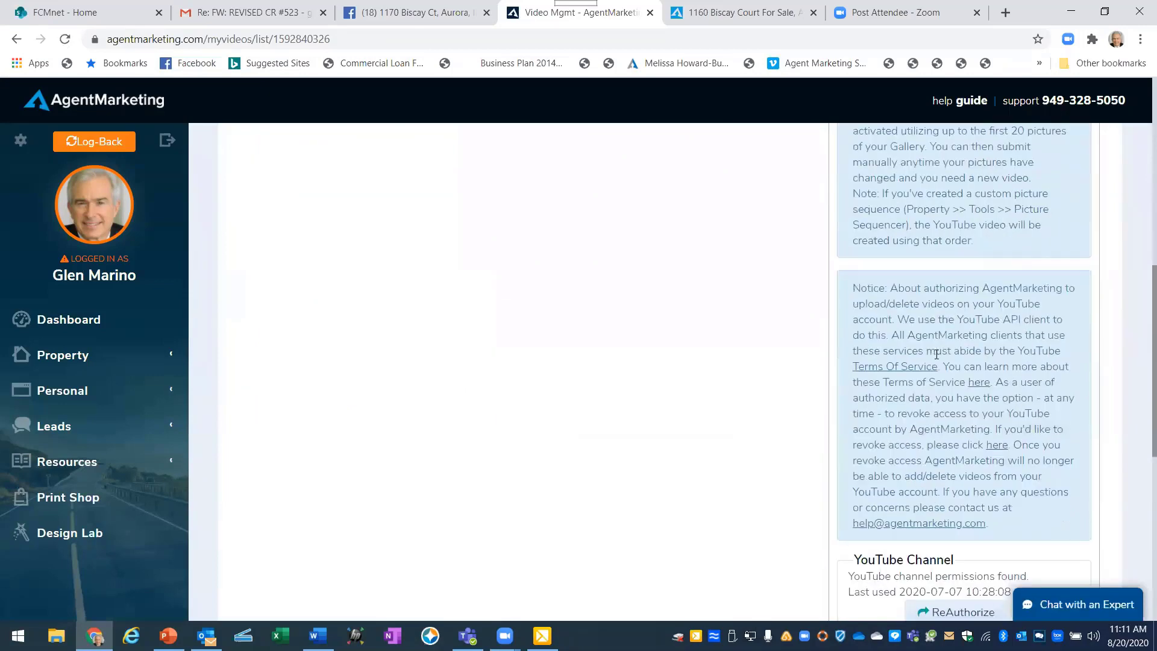
scroll(936, 354, down, 3)
scroll(936, 355, down, 1)
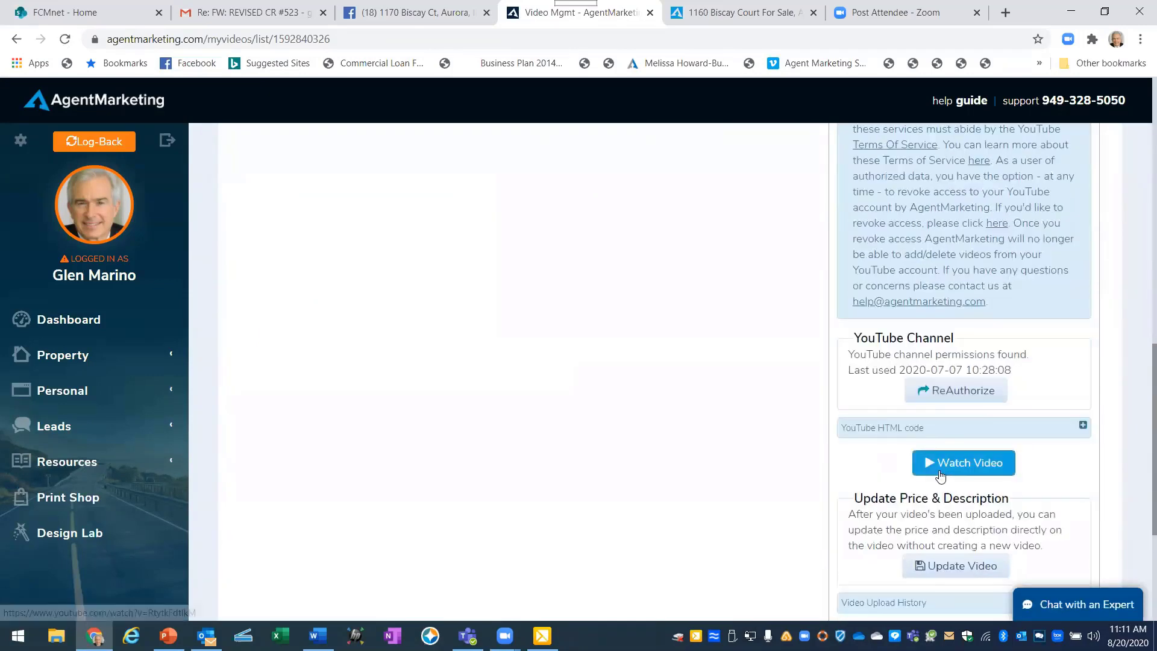
click(940, 467)
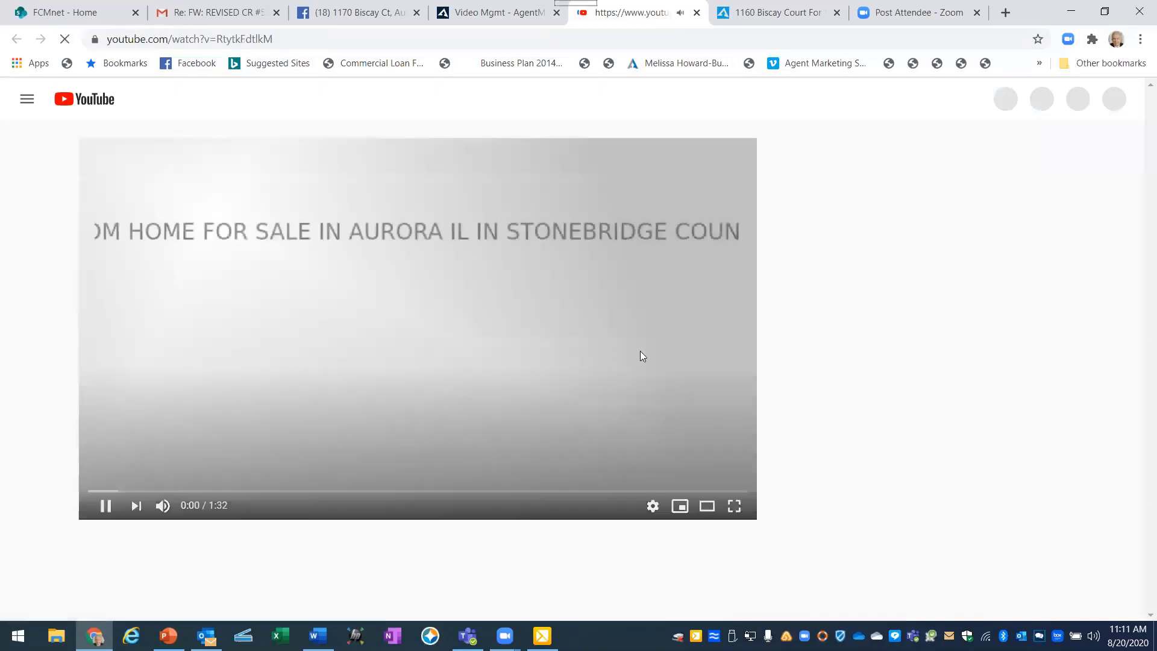
click(107, 506)
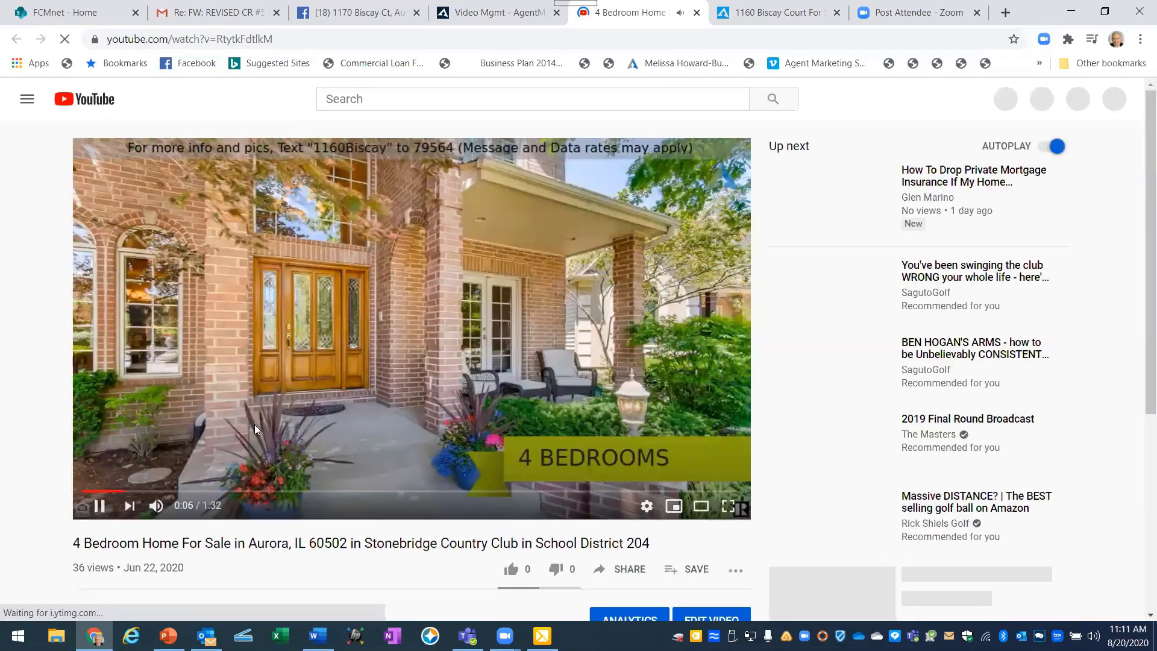
click(98, 504)
click(98, 504)
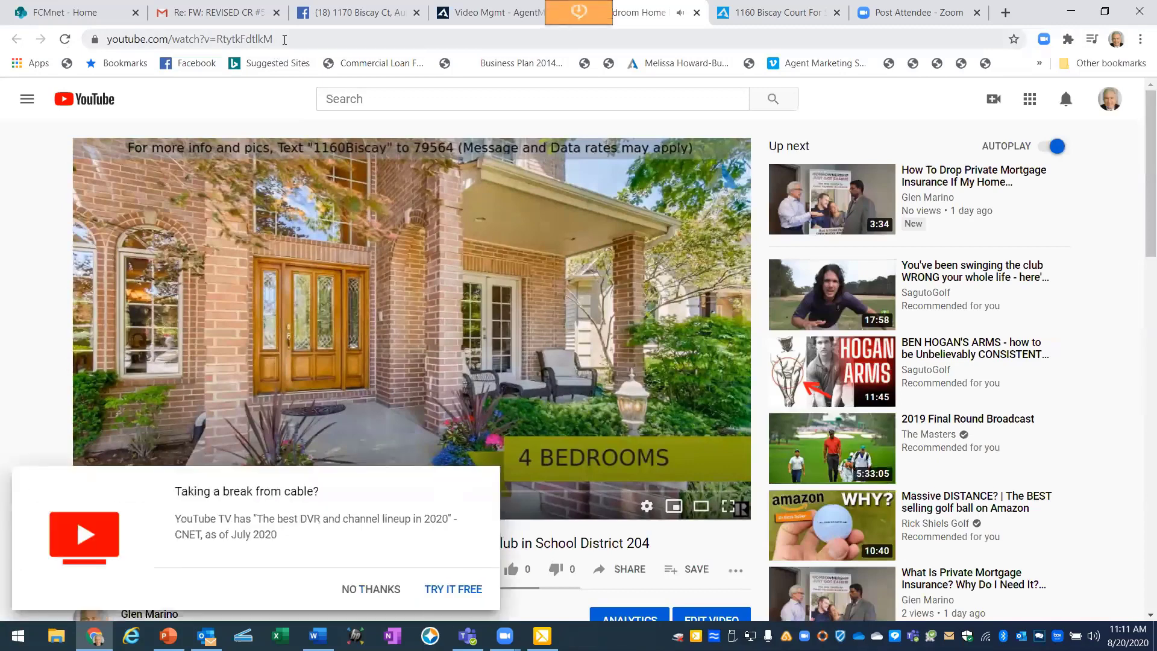
Copy the video's web address from the address bar and go back to the Facebook draft.
click(247, 42)
drag(273, 39, 107, 38)
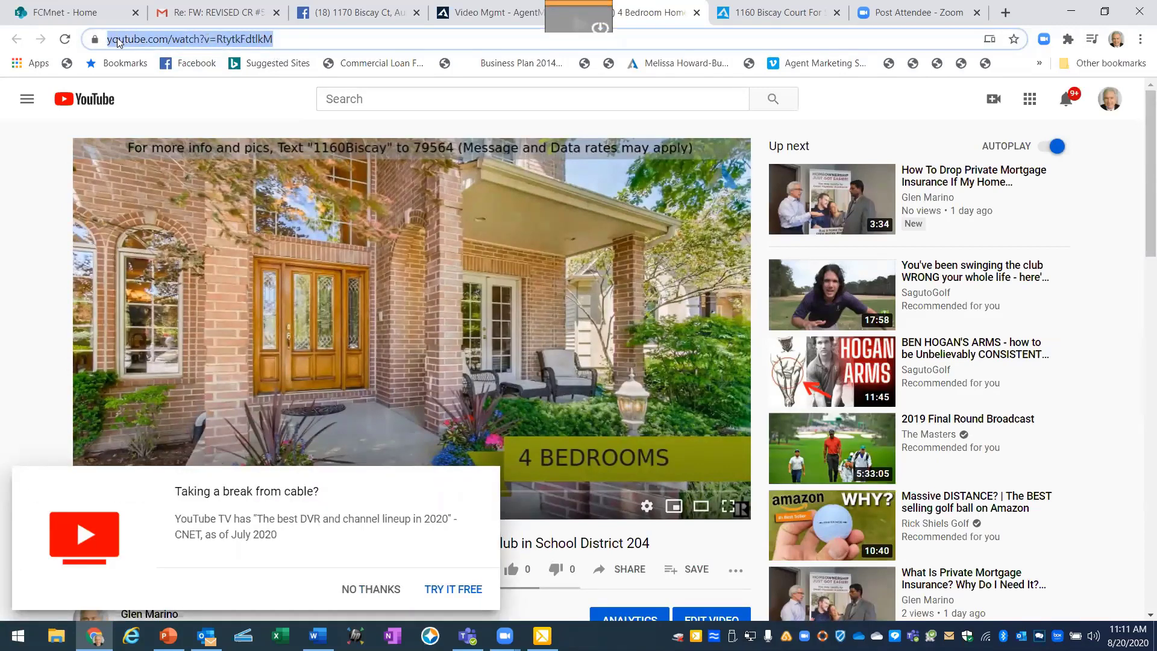
right_click(116, 38)
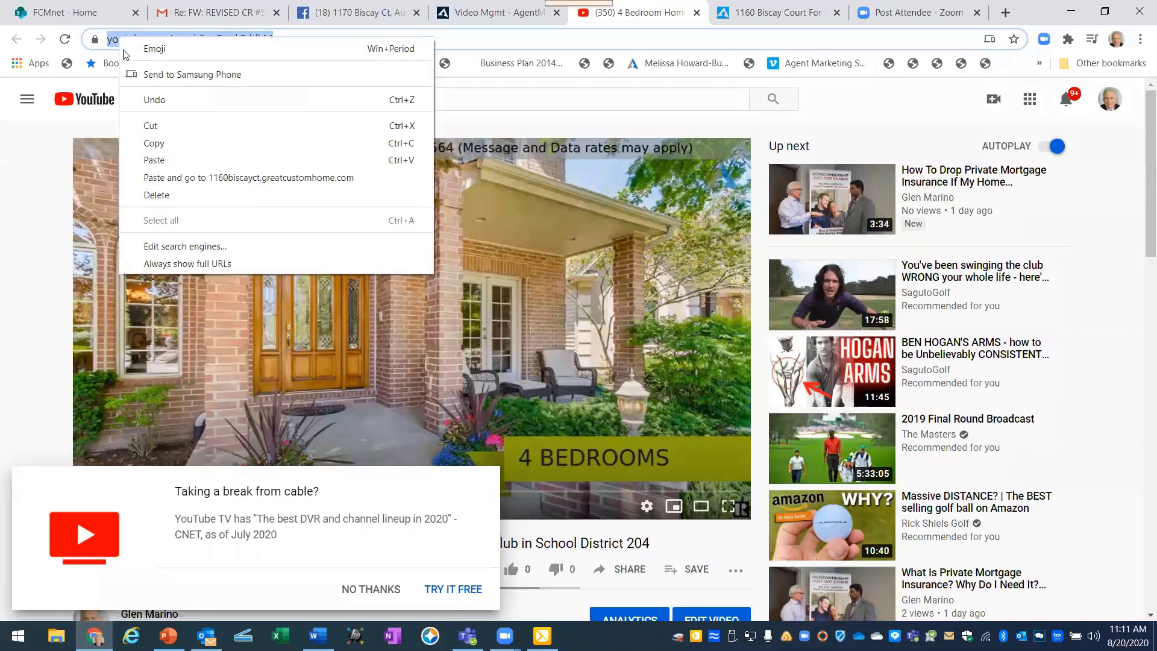
click(145, 144)
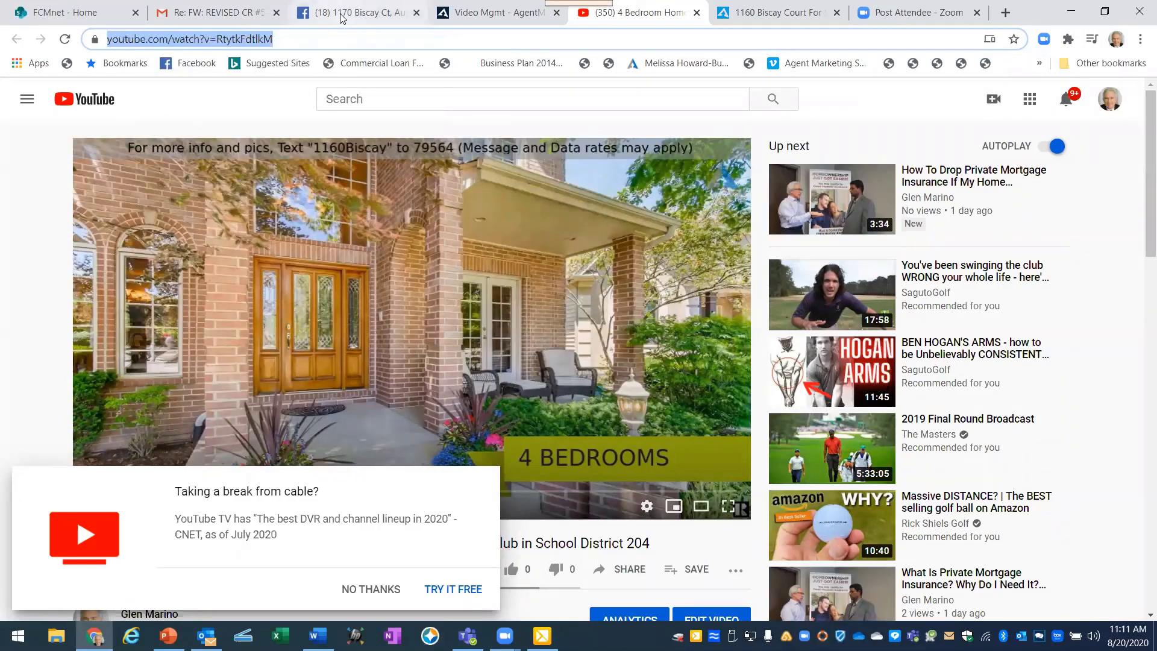
click(341, 17)
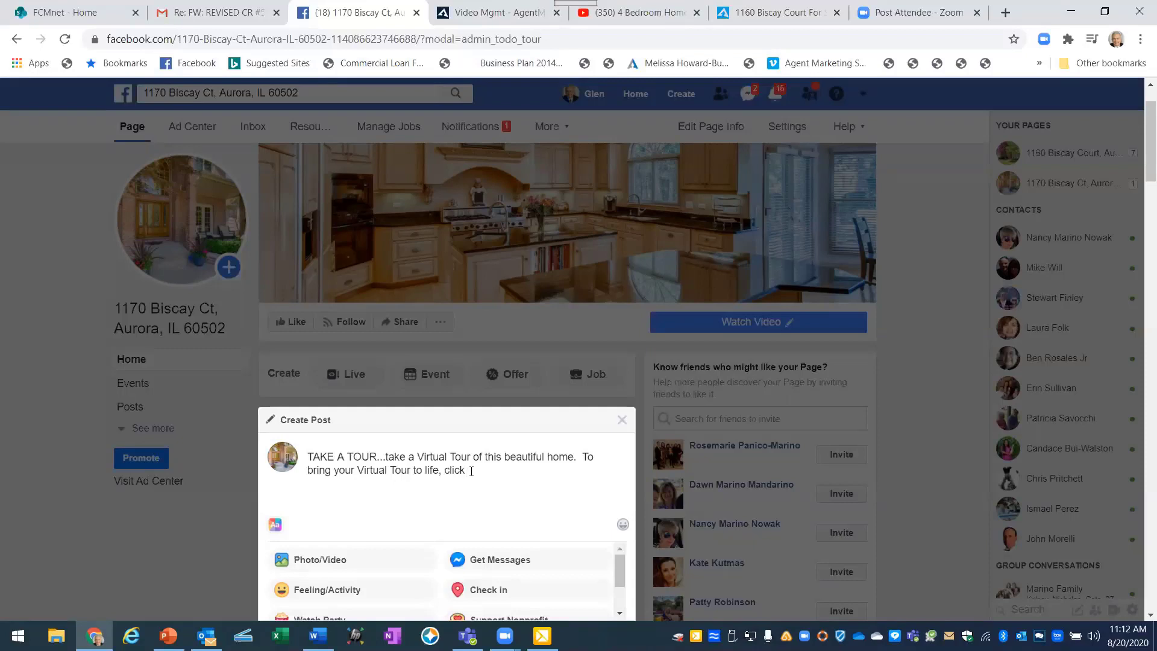
Paste the YouTube video link at the end of the TAKE A TOUR caption and publish the post.
right_click(473, 471)
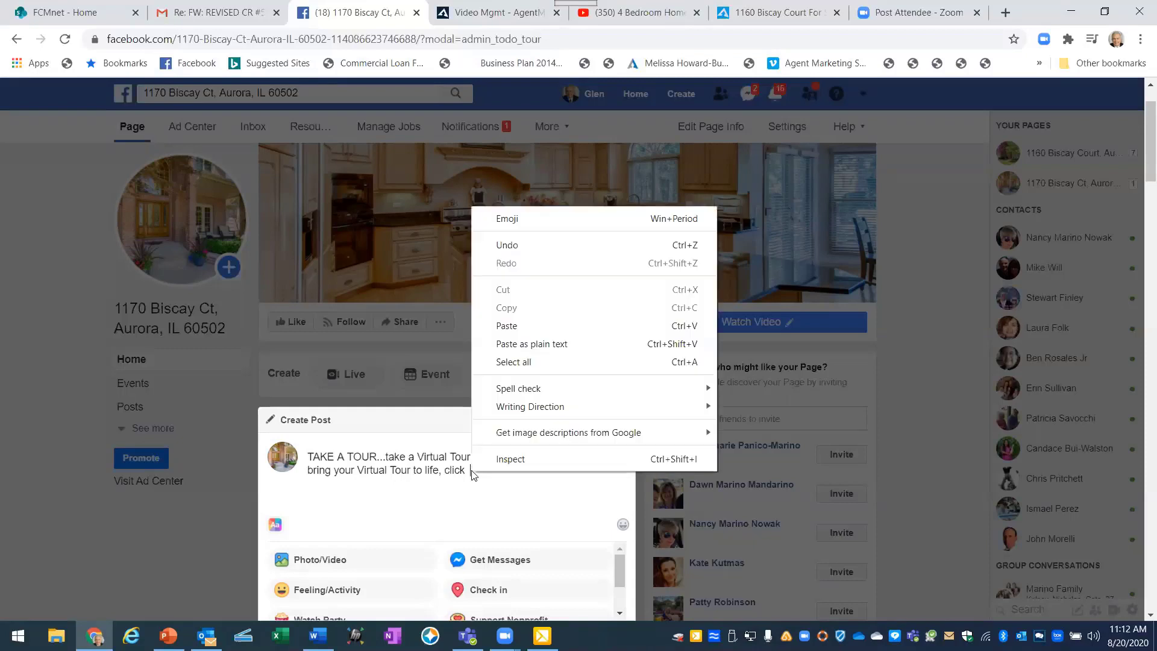
click(515, 325)
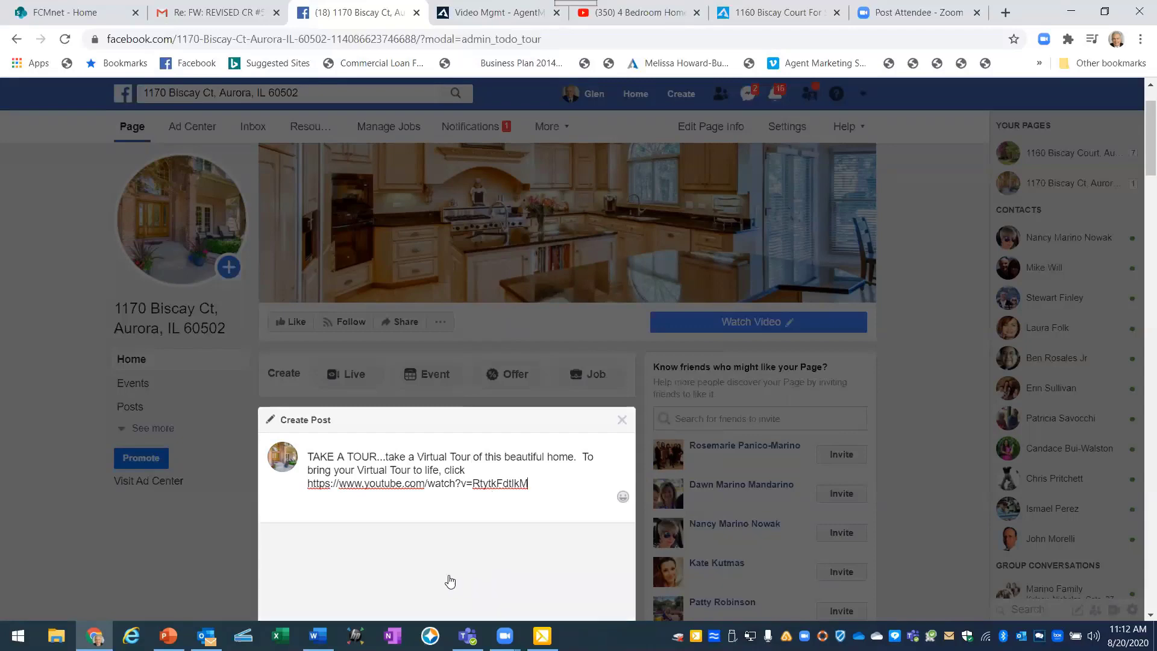
scroll(598, 488, down, 1)
scroll(598, 489, down, 1)
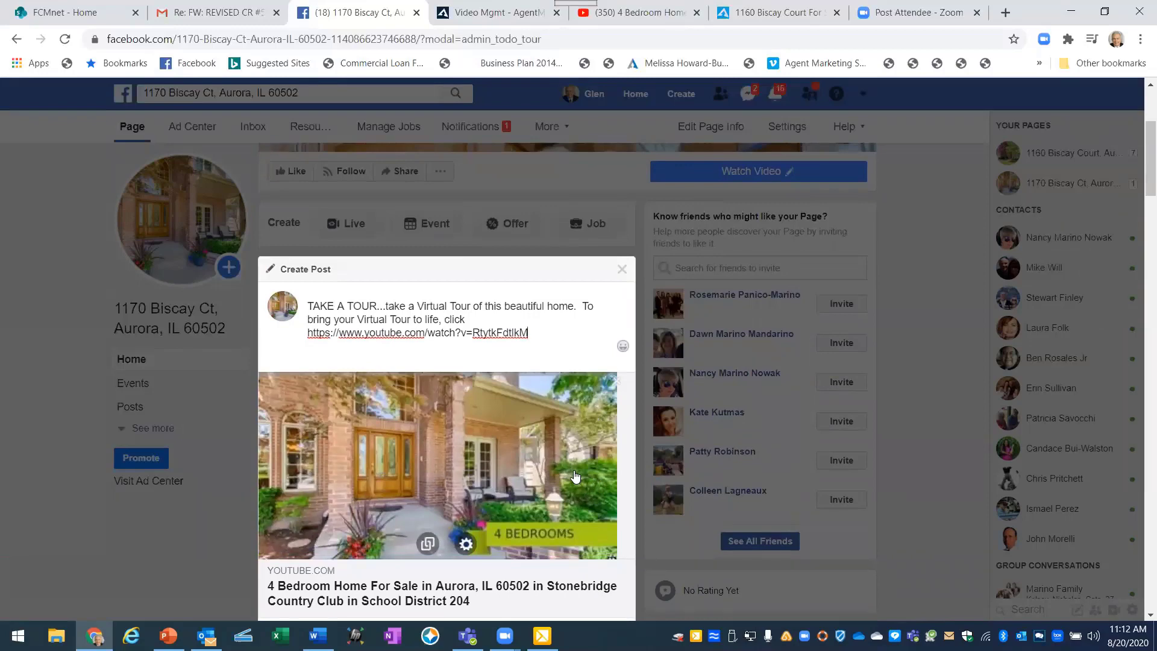
scroll(540, 469, down, 1)
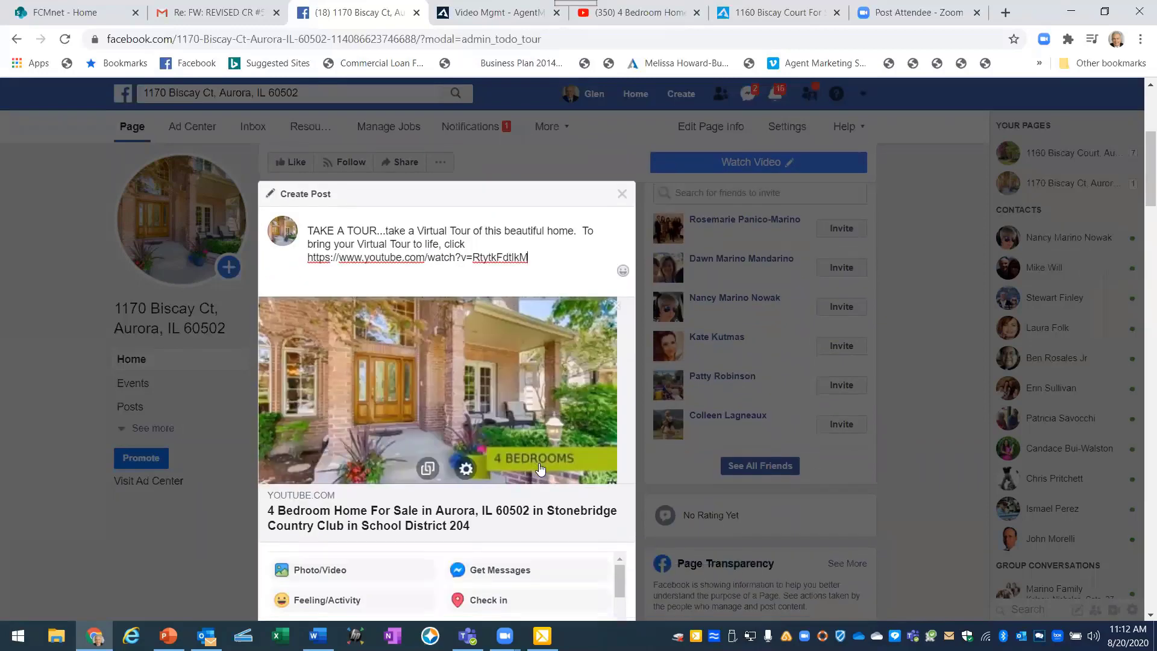
scroll(538, 539, down, 2)
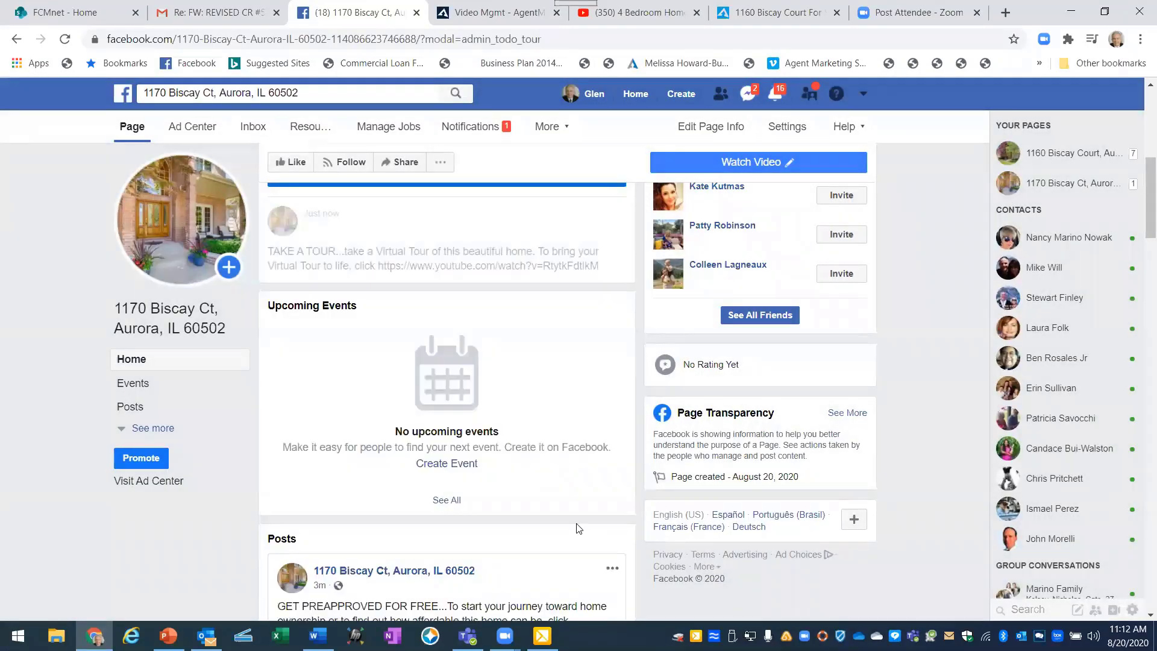
scroll(522, 500, down, 3)
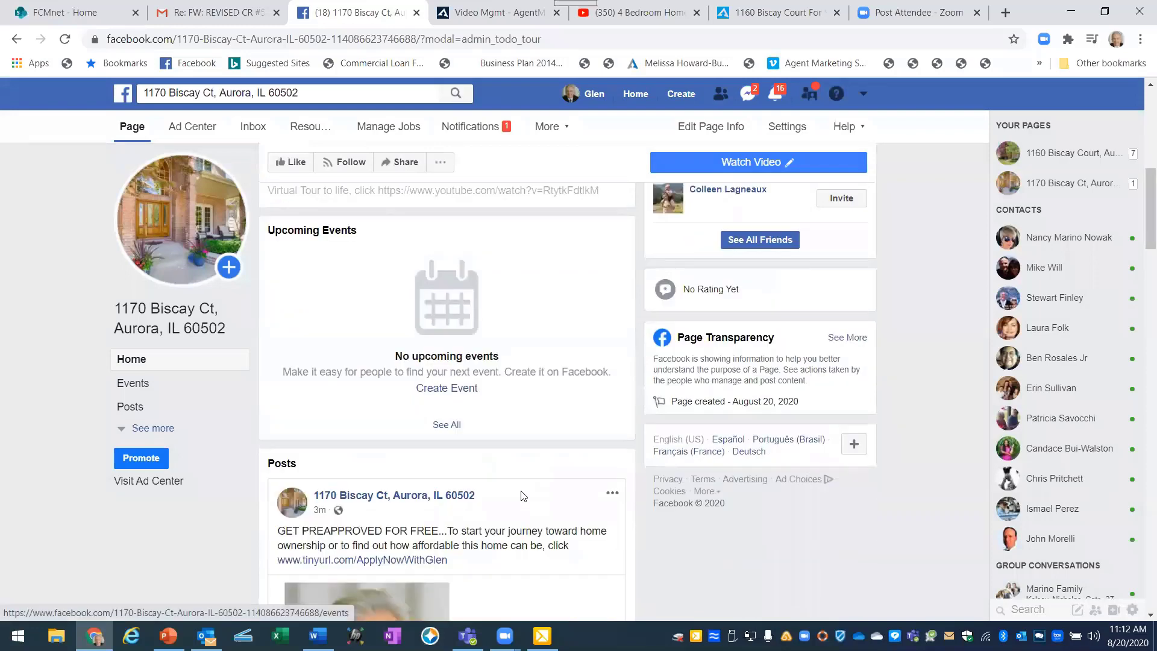
scroll(522, 493, up, 7)
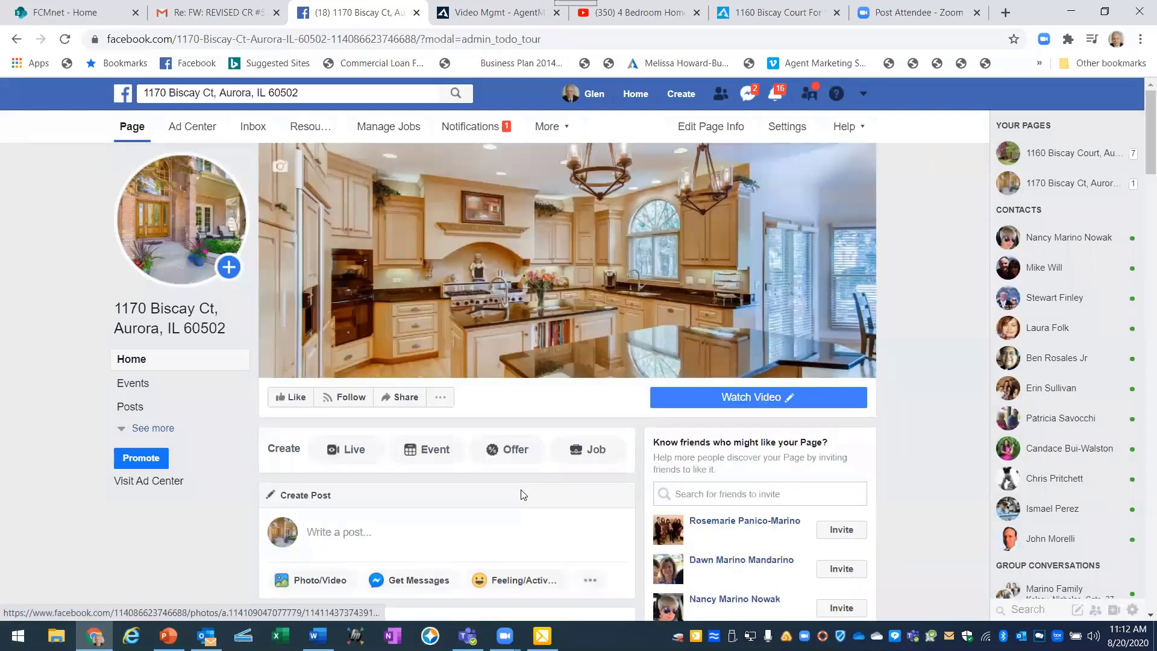
click(70, 41)
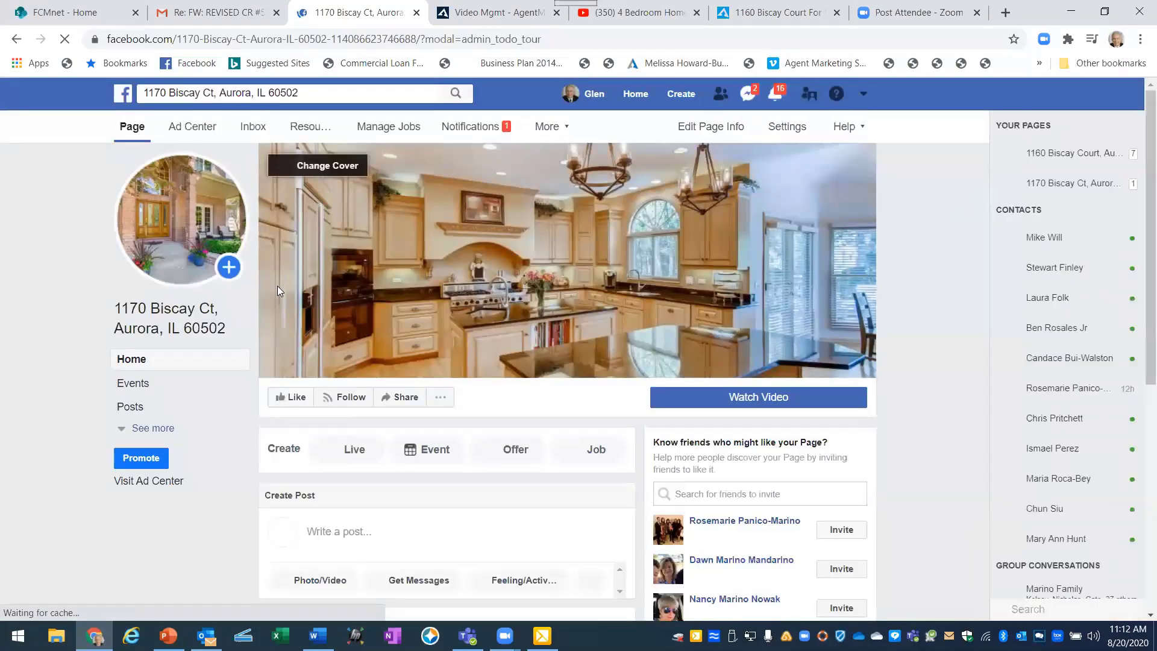
scroll(423, 520, down, 2)
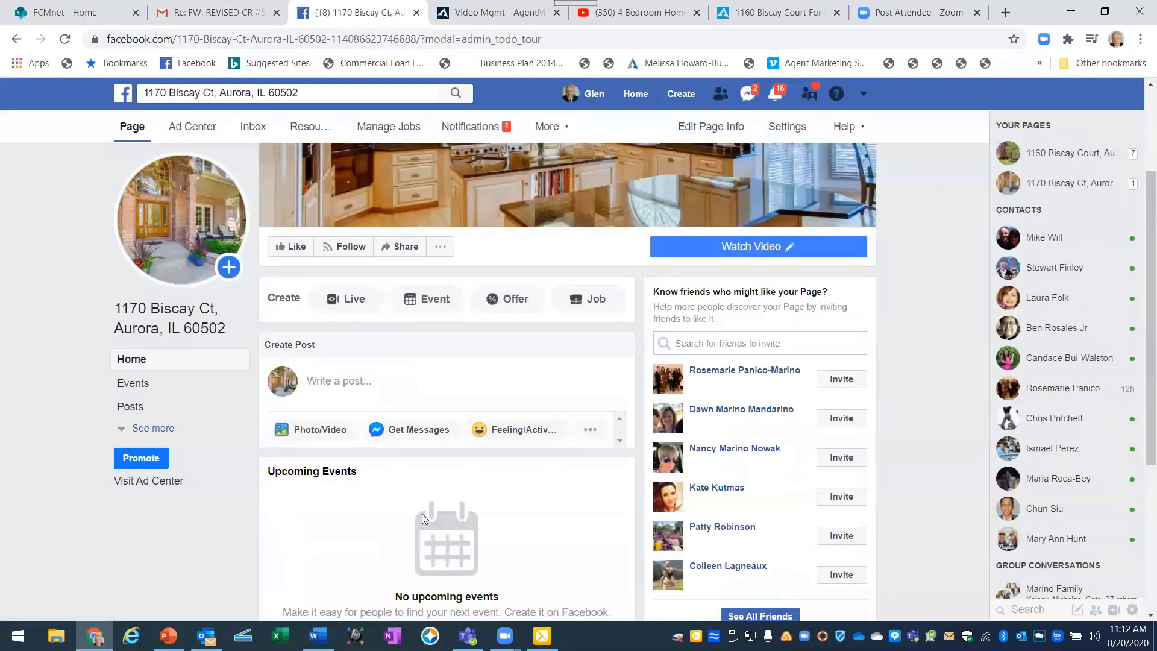
scroll(392, 518, down, 2)
scroll(369, 482, down, 2)
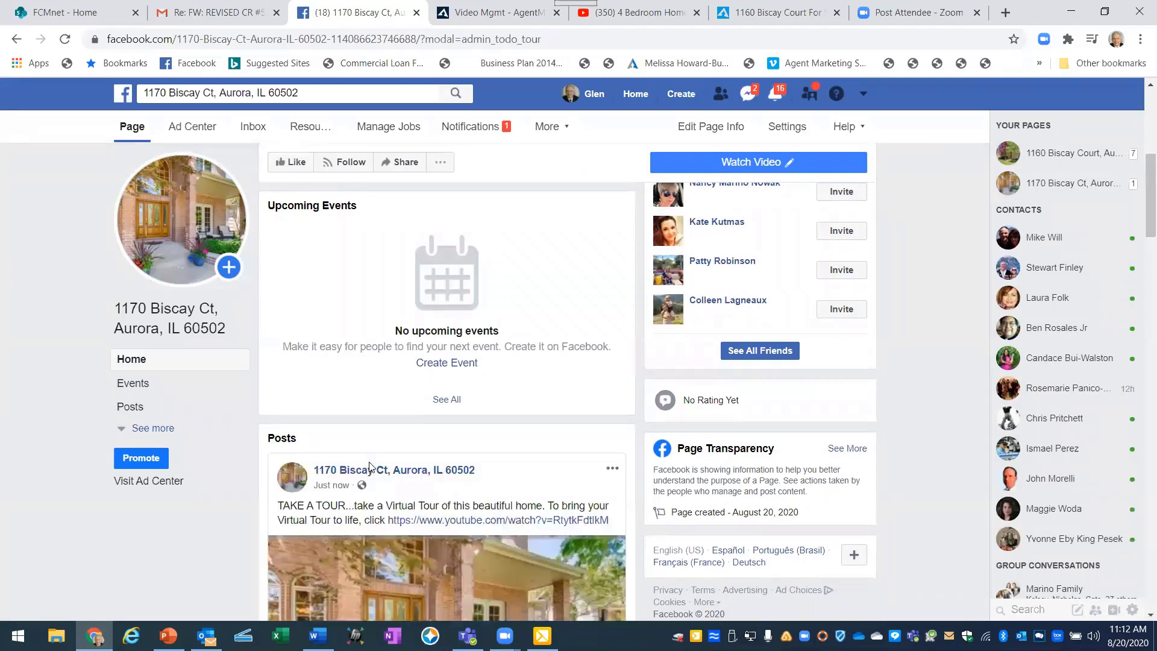
scroll(433, 470, down, 1)
scroll(509, 427, down, 1)
scroll(510, 427, down, 1)
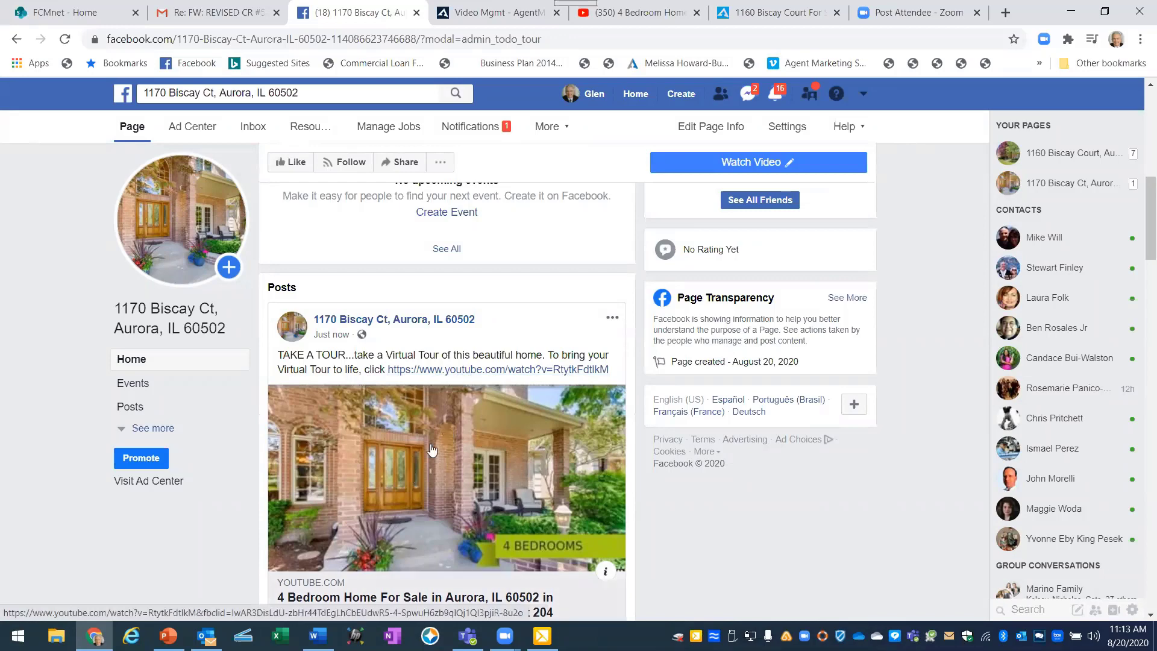
click(448, 373)
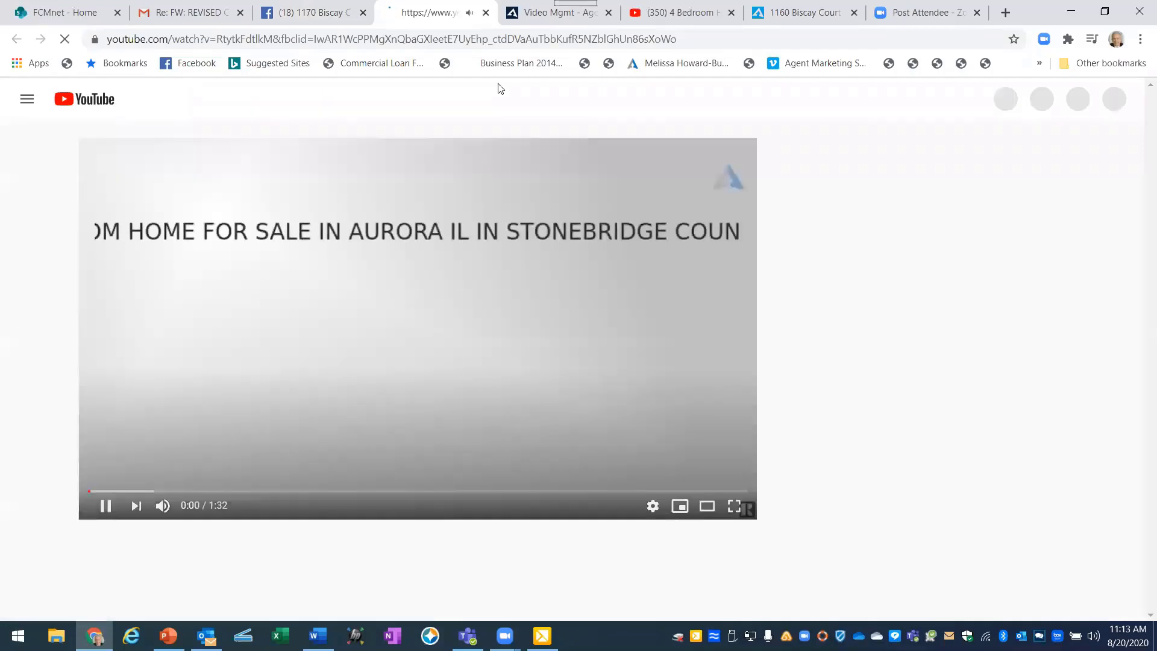
click(486, 12)
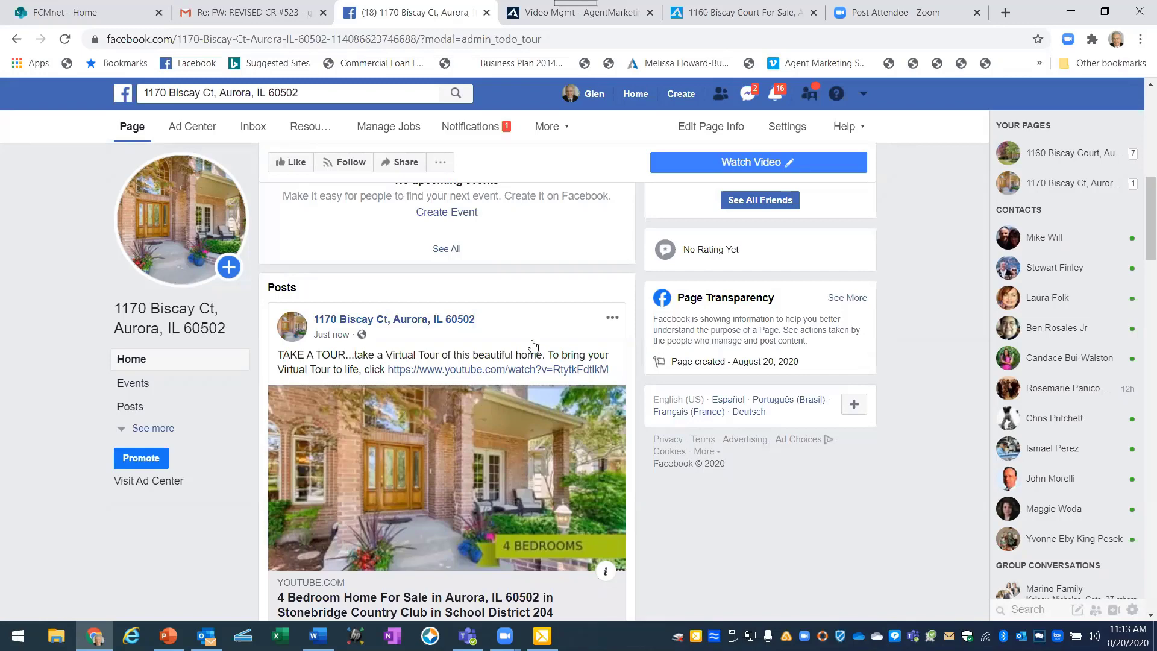
scroll(530, 425, up, 5)
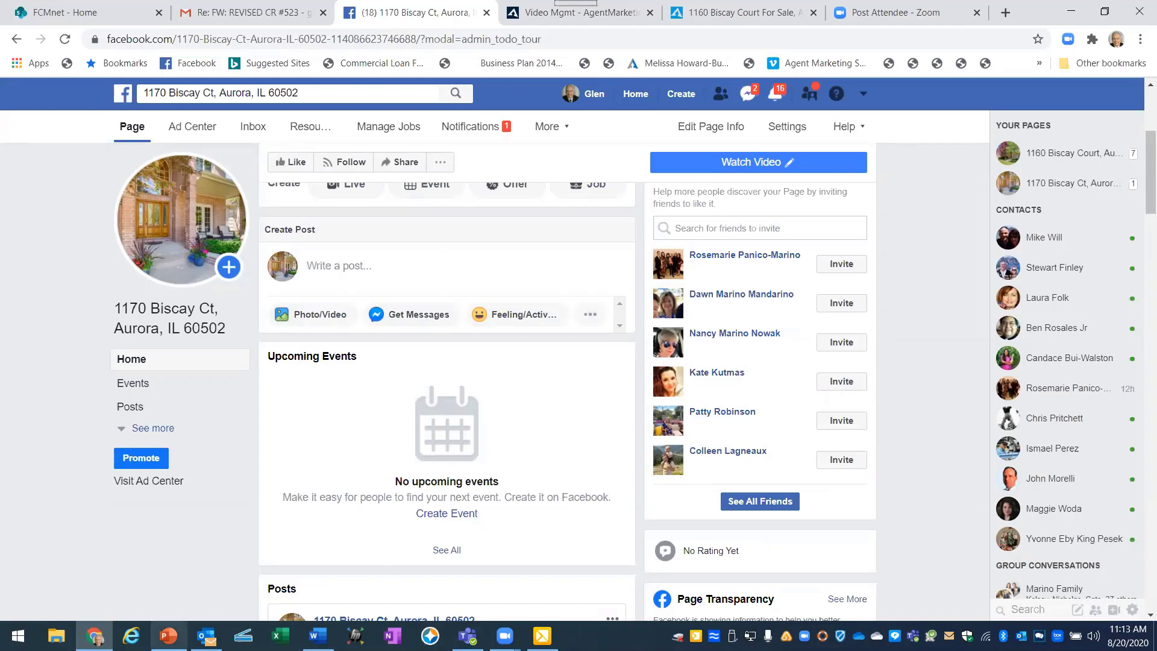
click(169, 634)
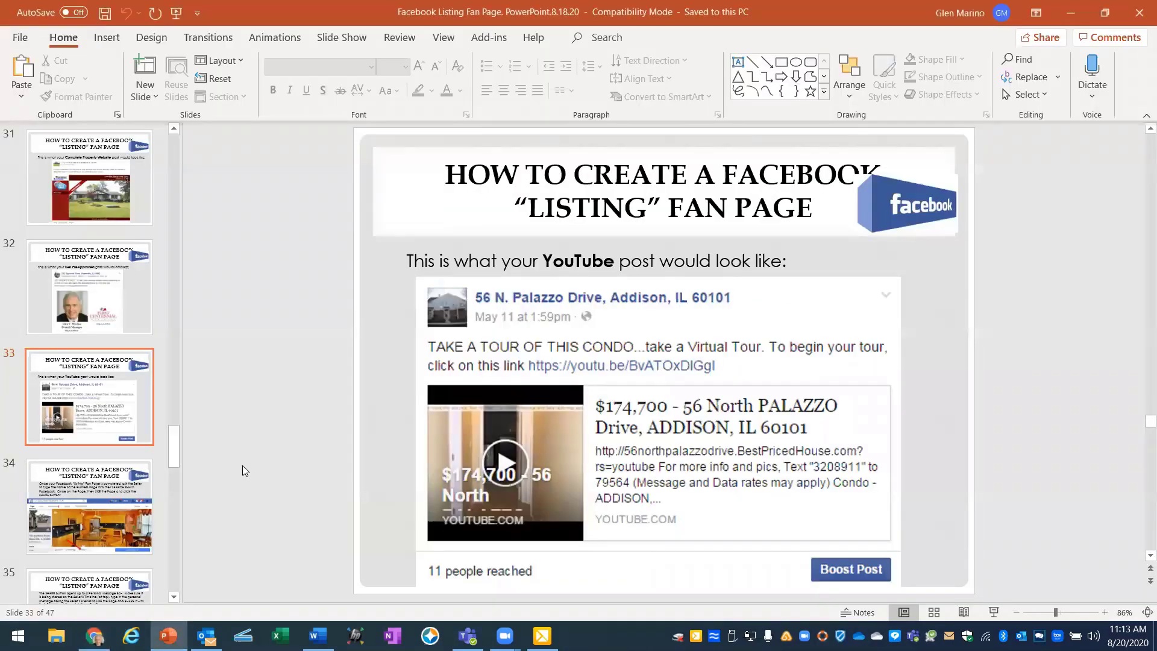
scroll(243, 465, down, 1)
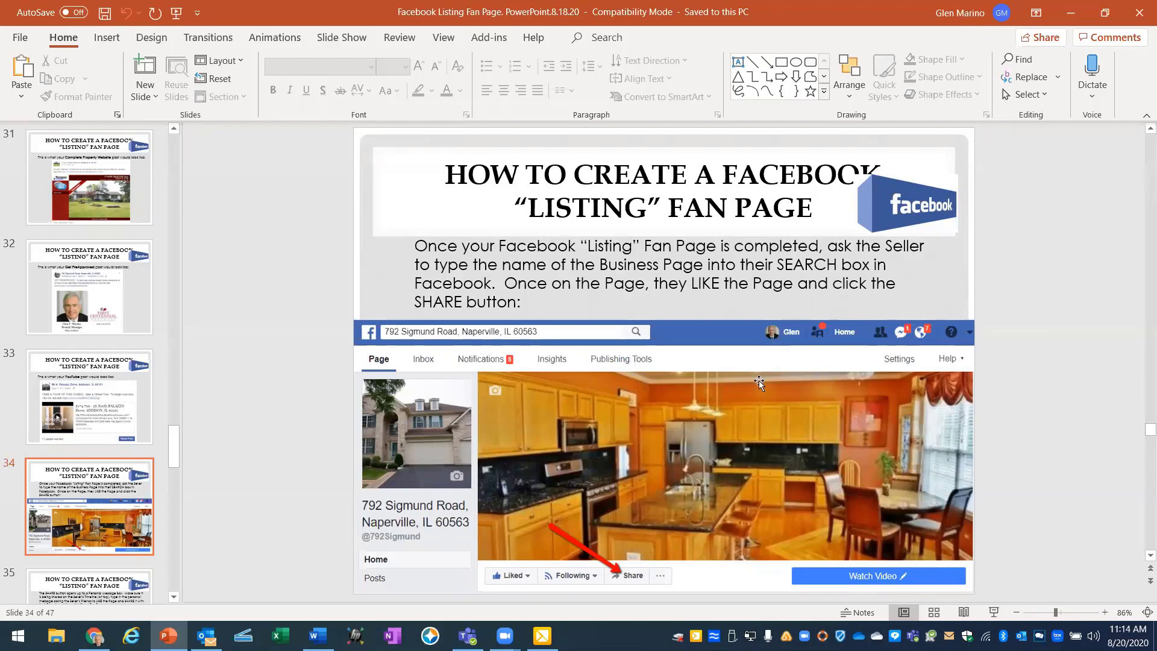
scroll(758, 381, down, 1)
scroll(759, 381, up, 1)
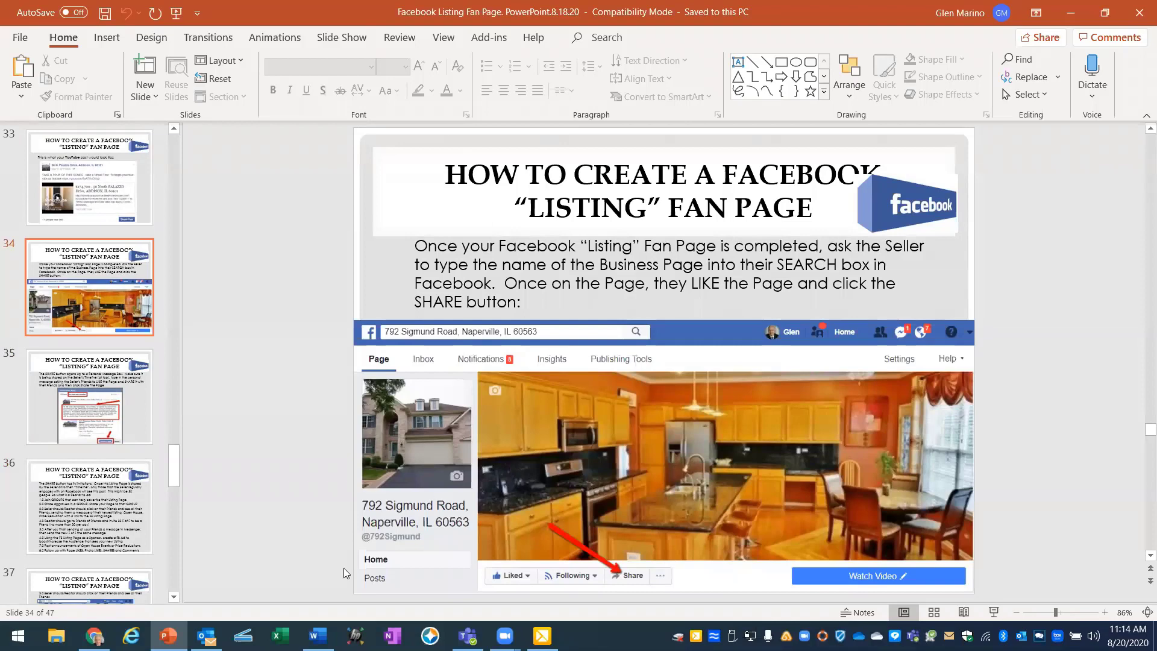
click(95, 636)
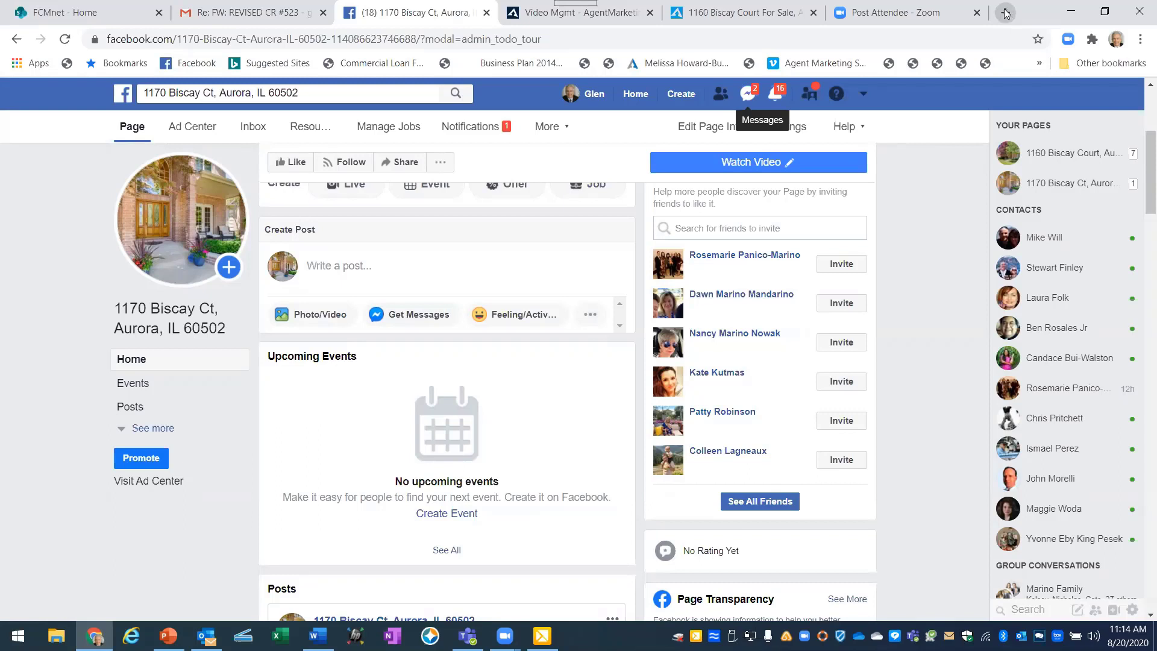
click(1005, 13)
text(facebook.com)
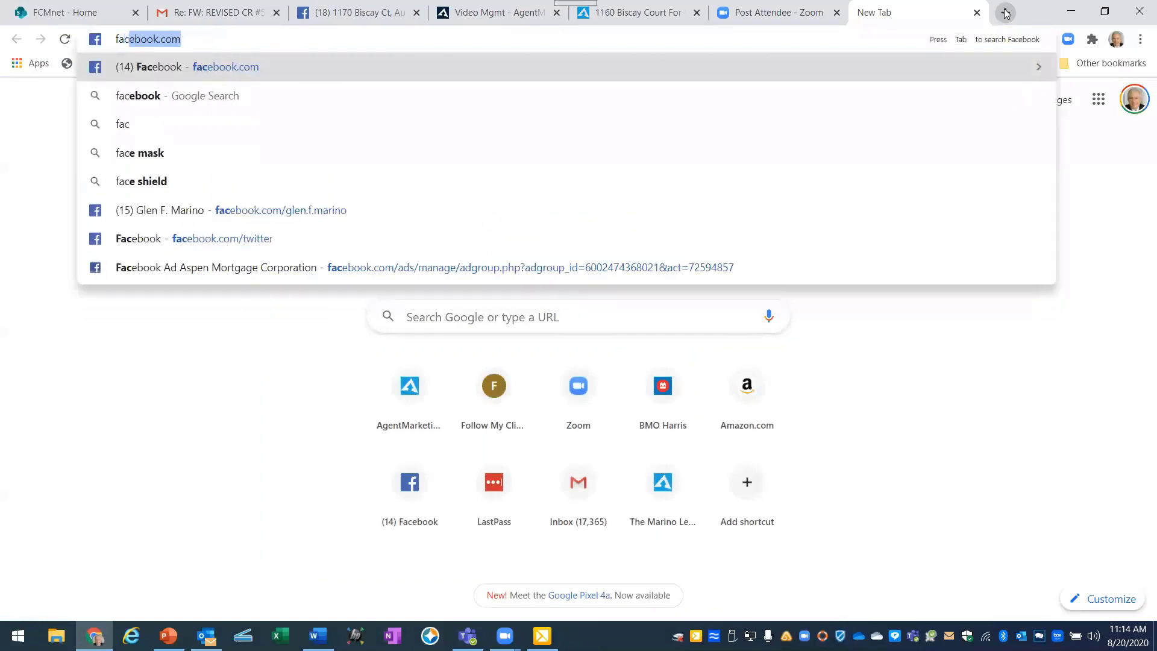
key(Return)
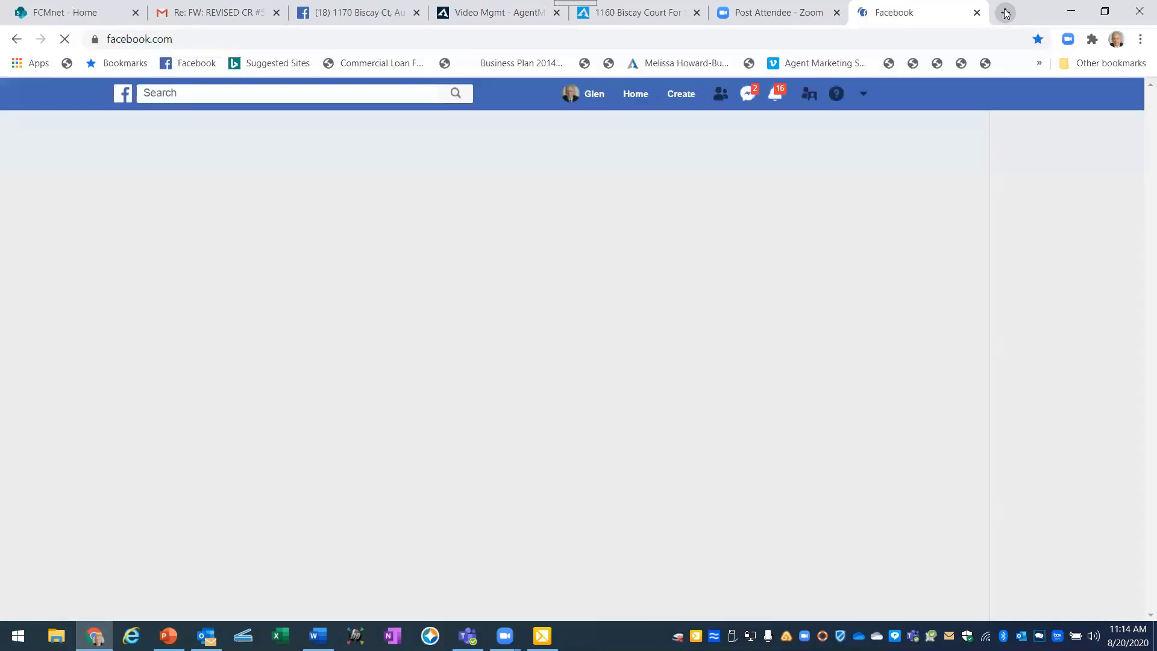
click(182, 91)
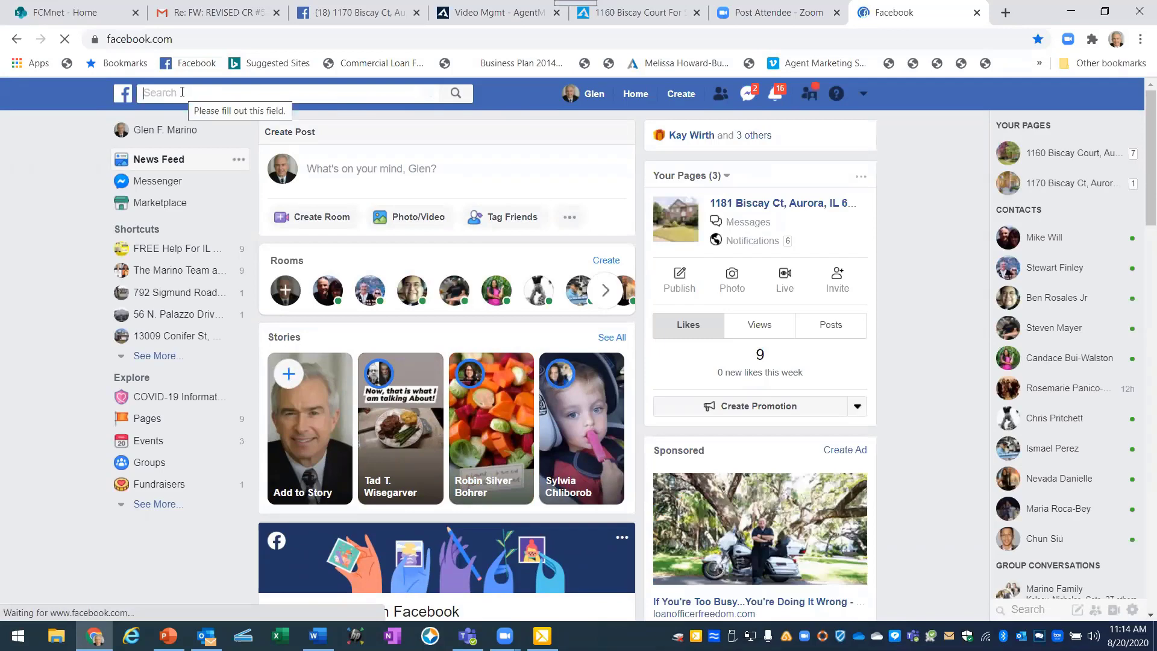
text(1160)
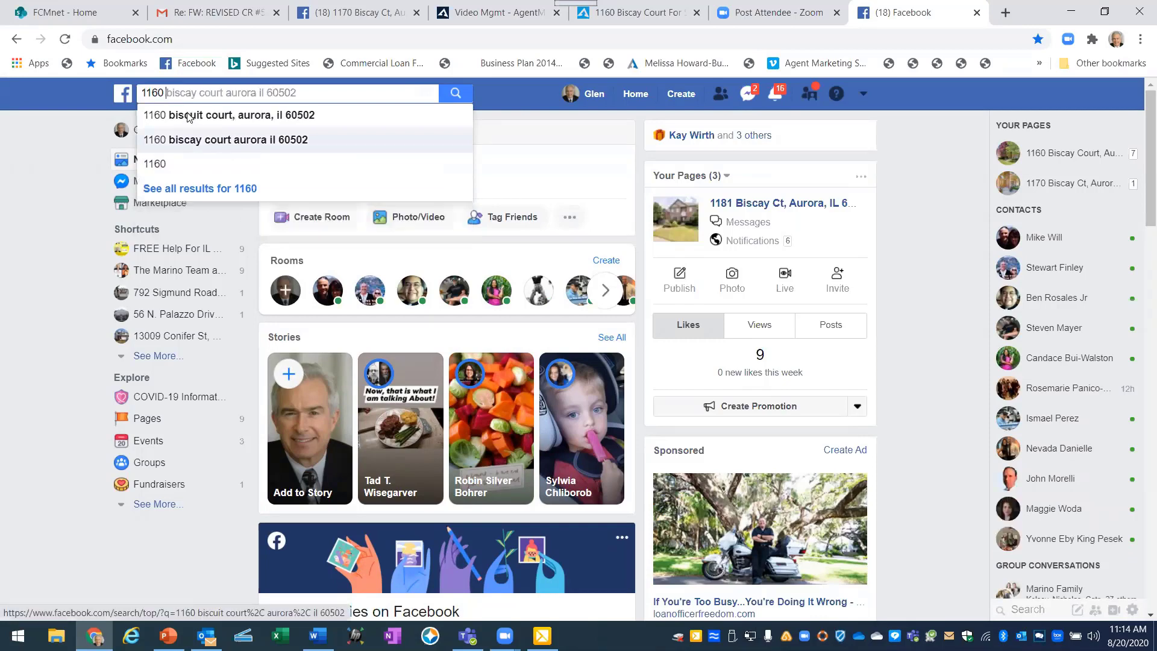
click(190, 116)
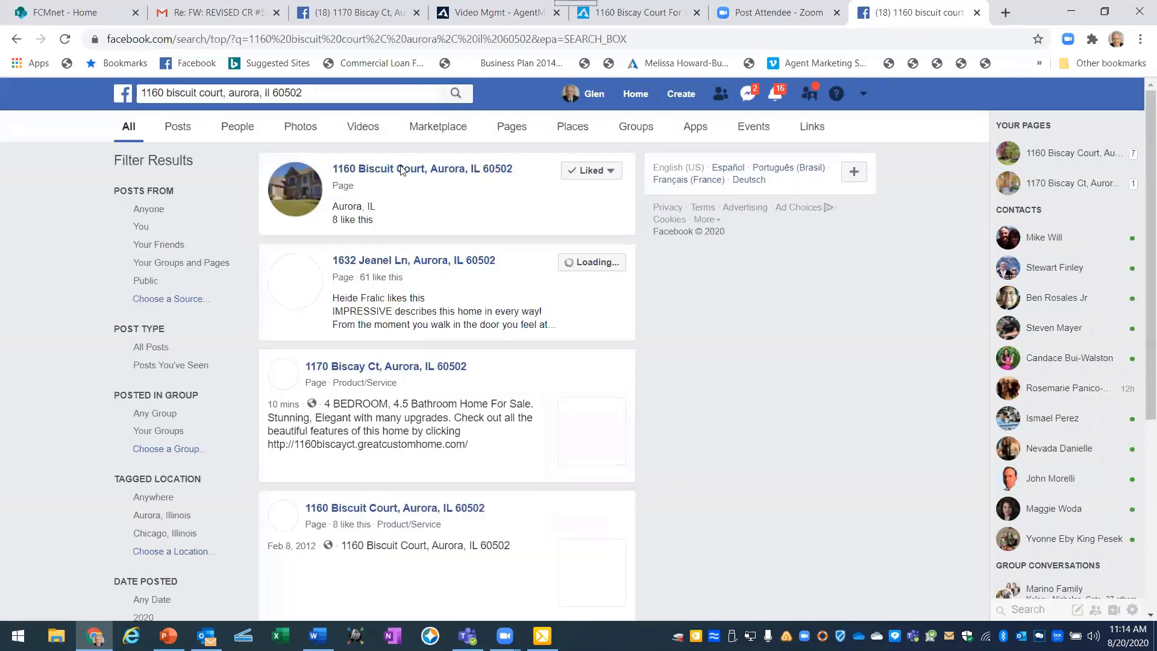
click(399, 173)
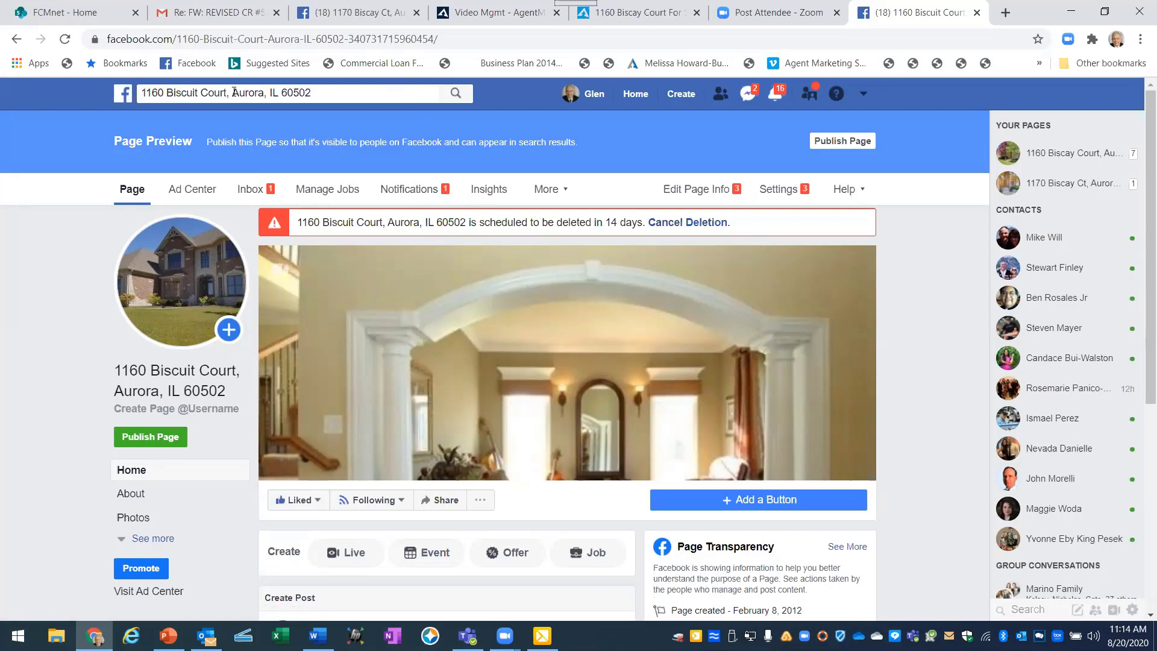
drag(141, 93, 180, 93)
drag(310, 95, 220, 94)
drag(146, 94, 141, 99)
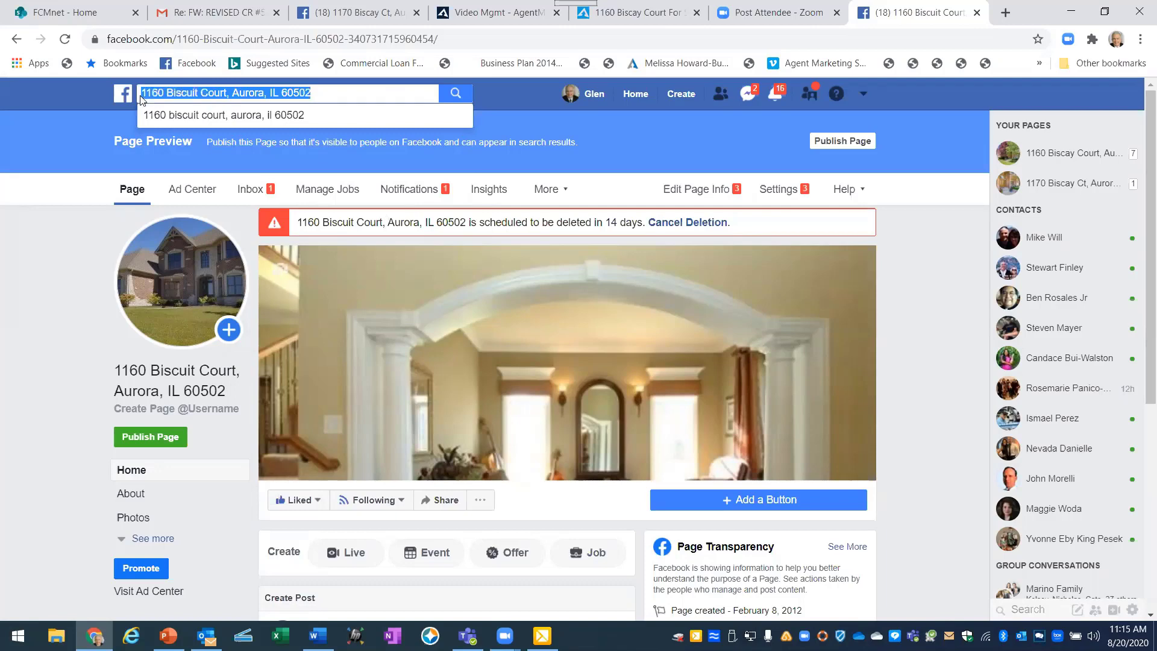
key(BackSpace)
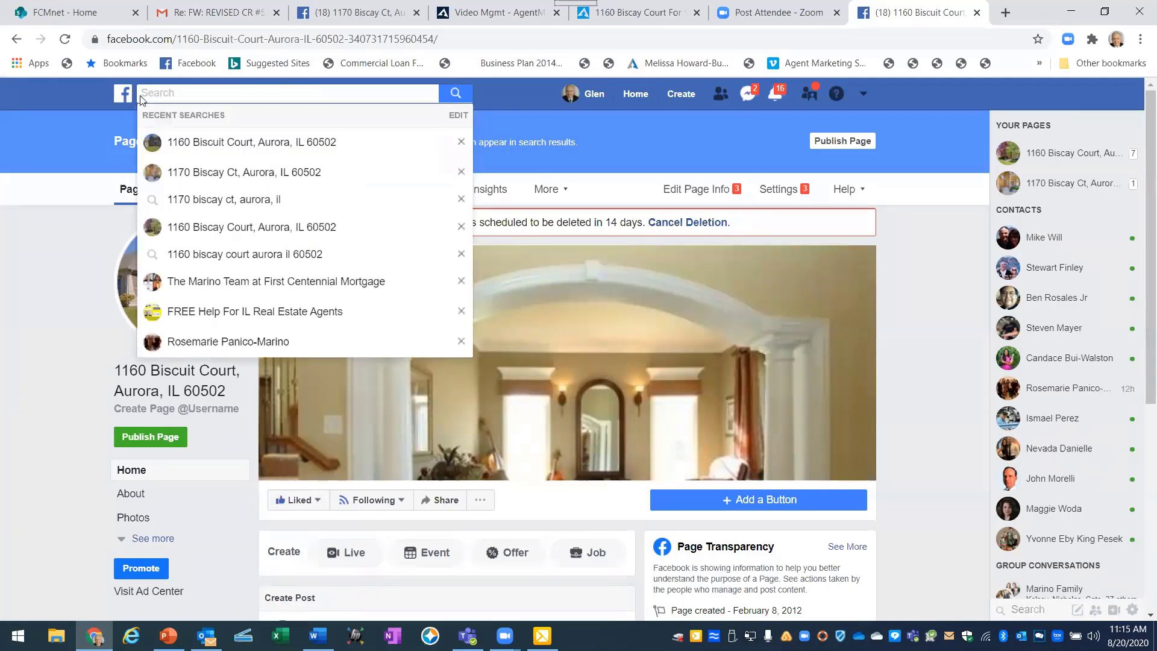
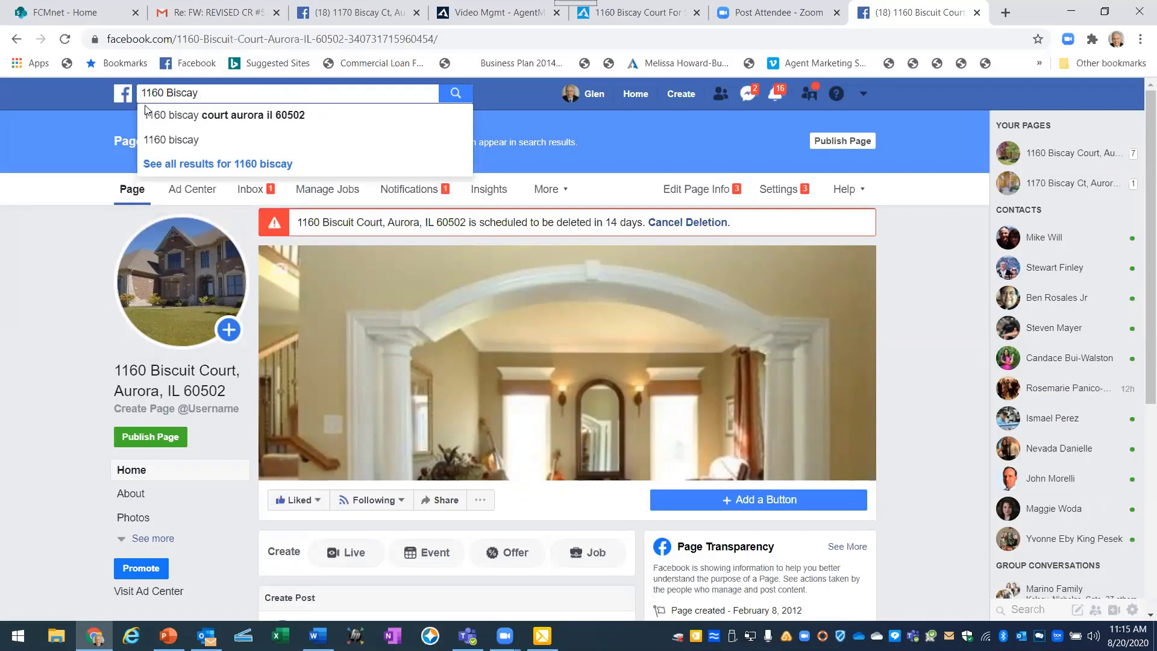
click(180, 115)
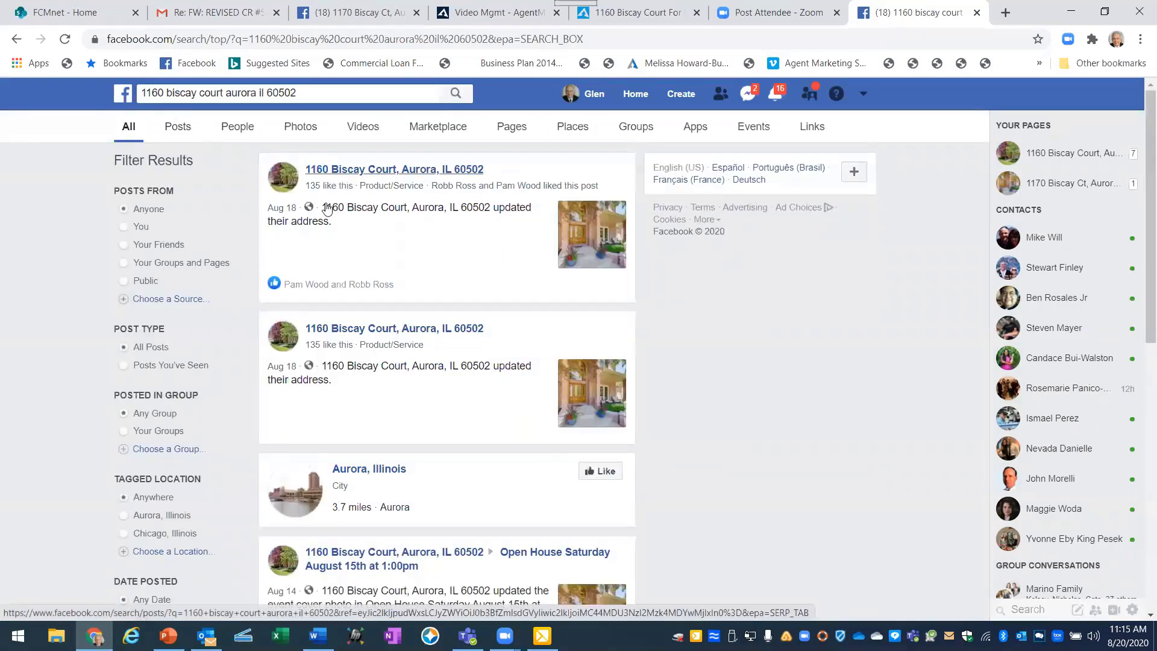
click(351, 171)
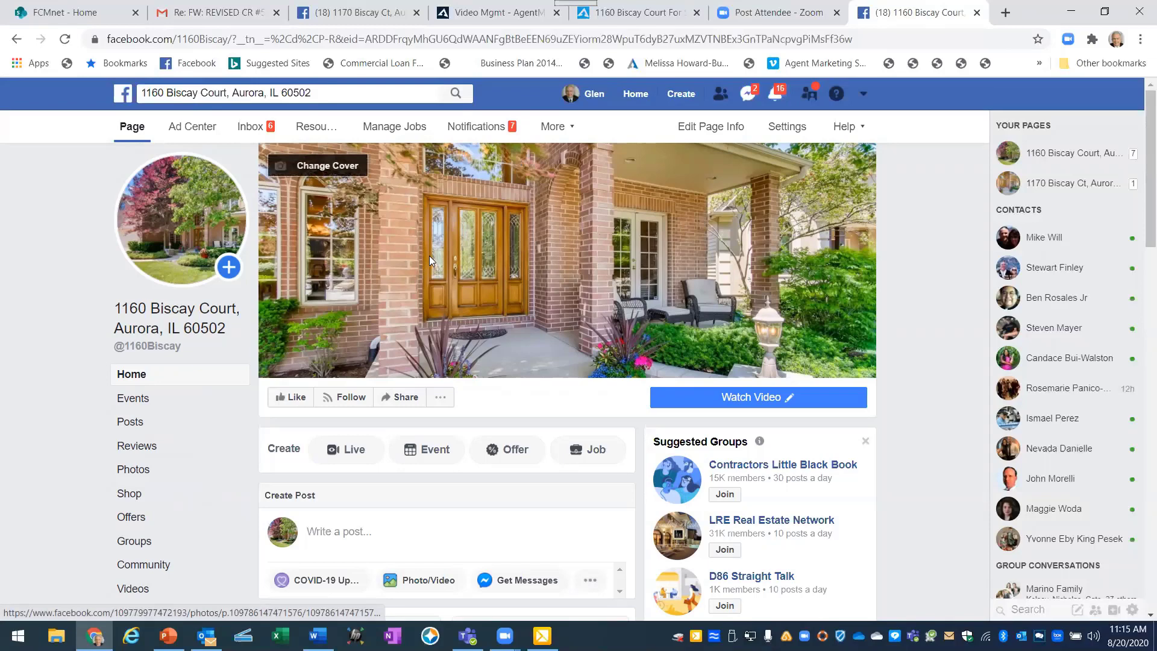
click(746, 398)
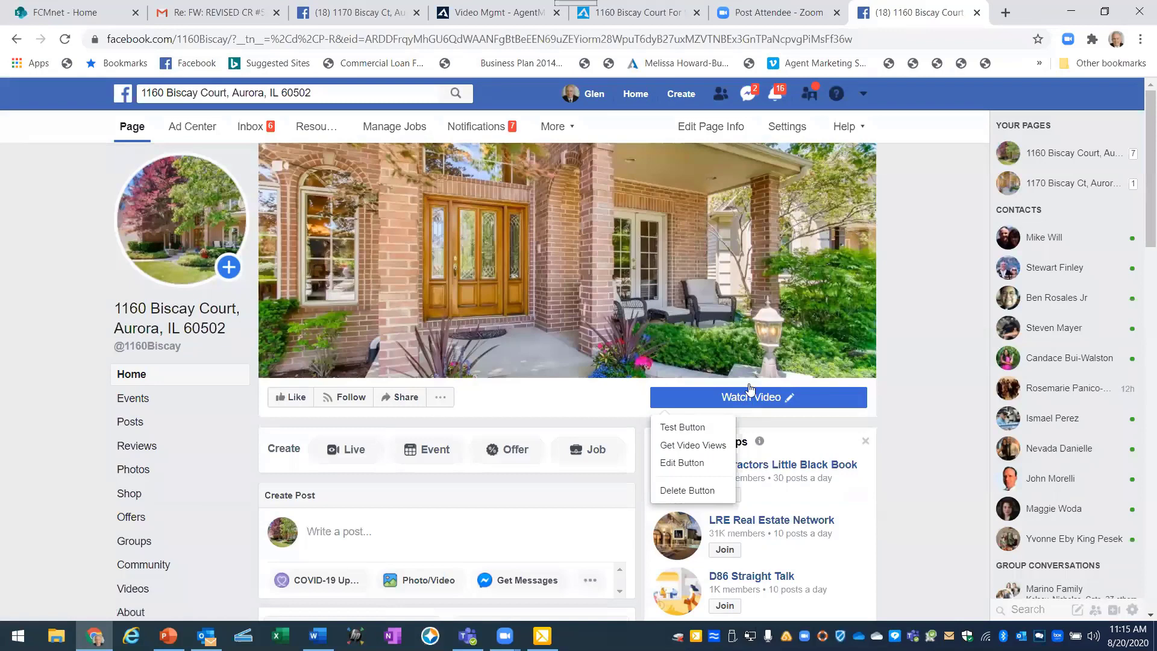
click(908, 252)
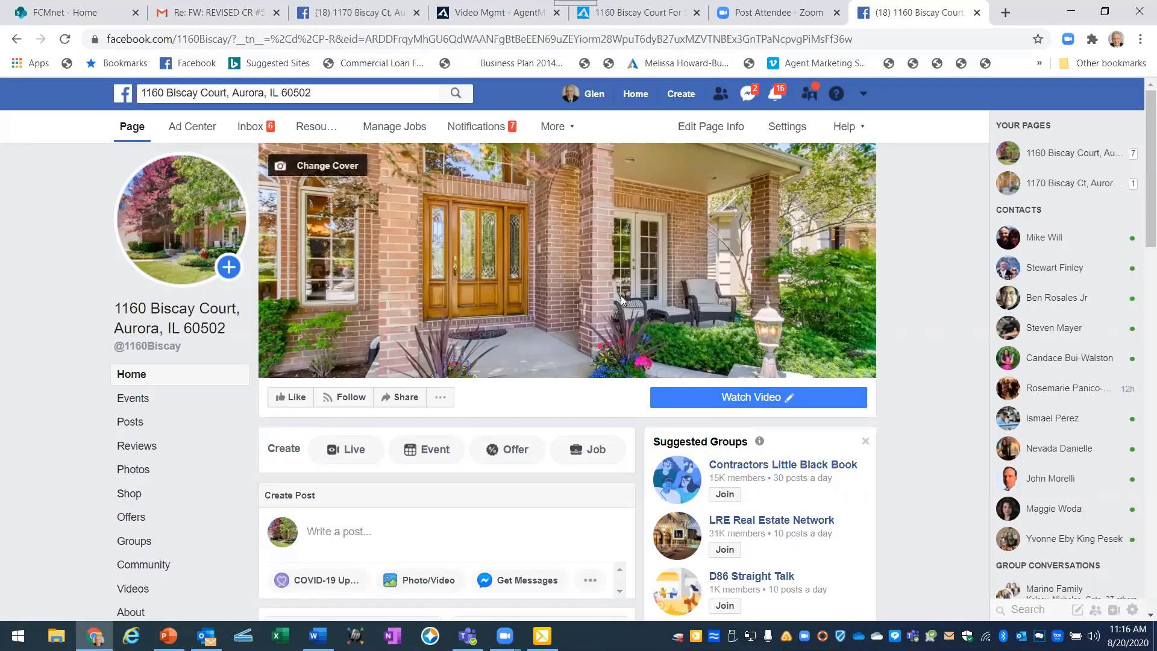
click(408, 401)
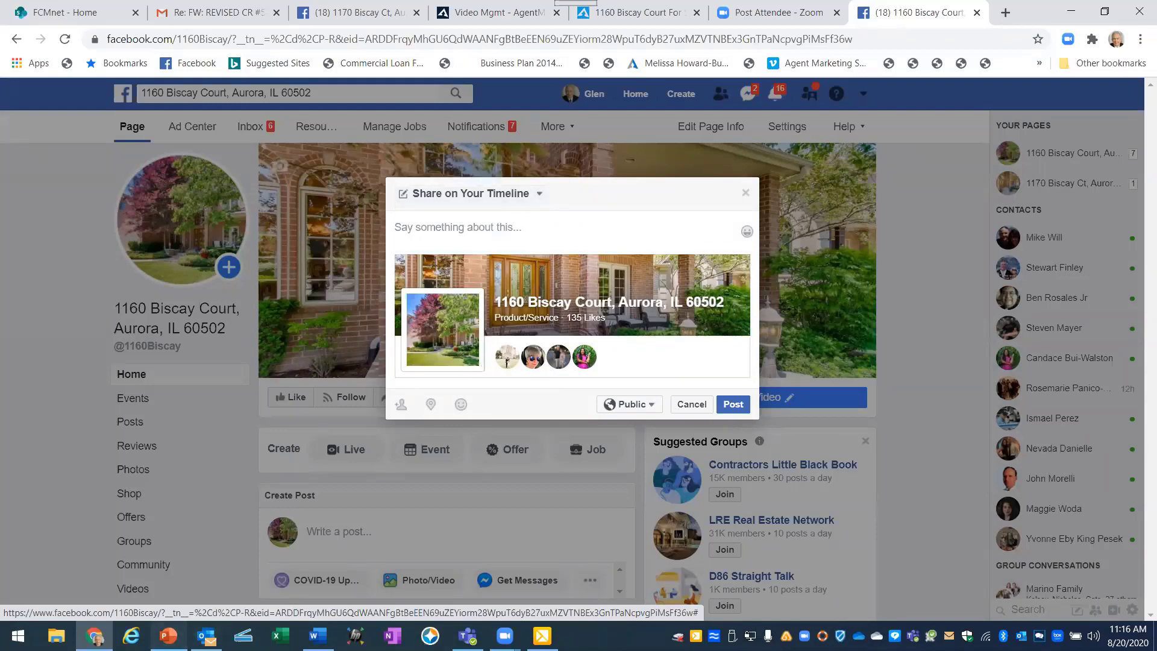
key(alt+Tab)
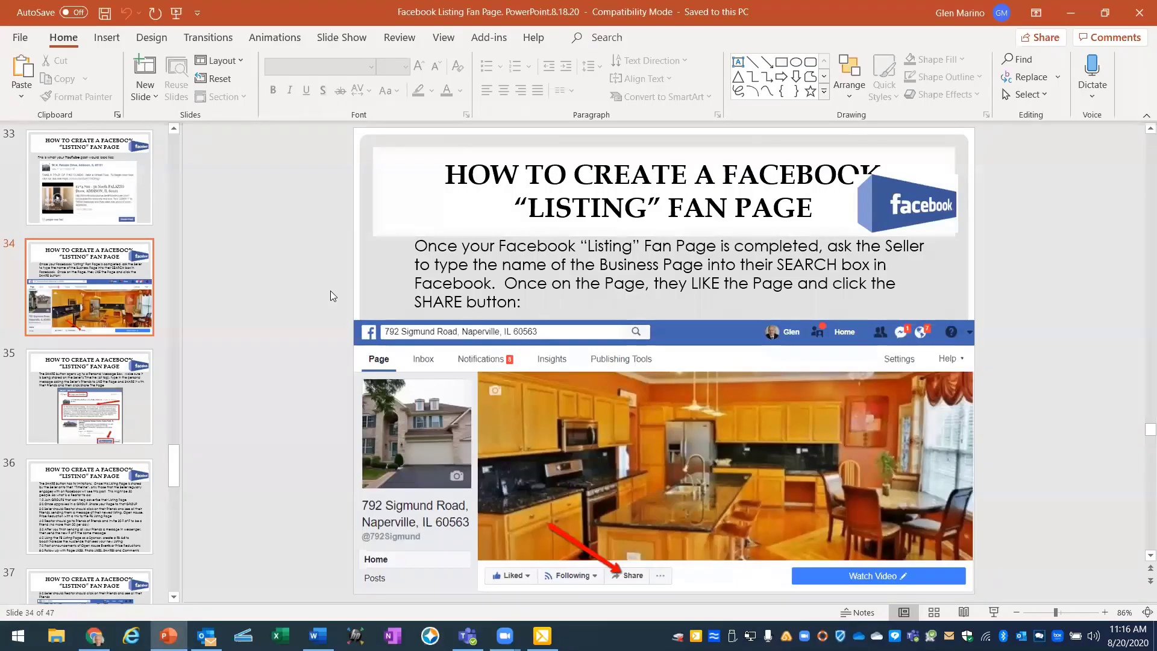
key(Page_Down)
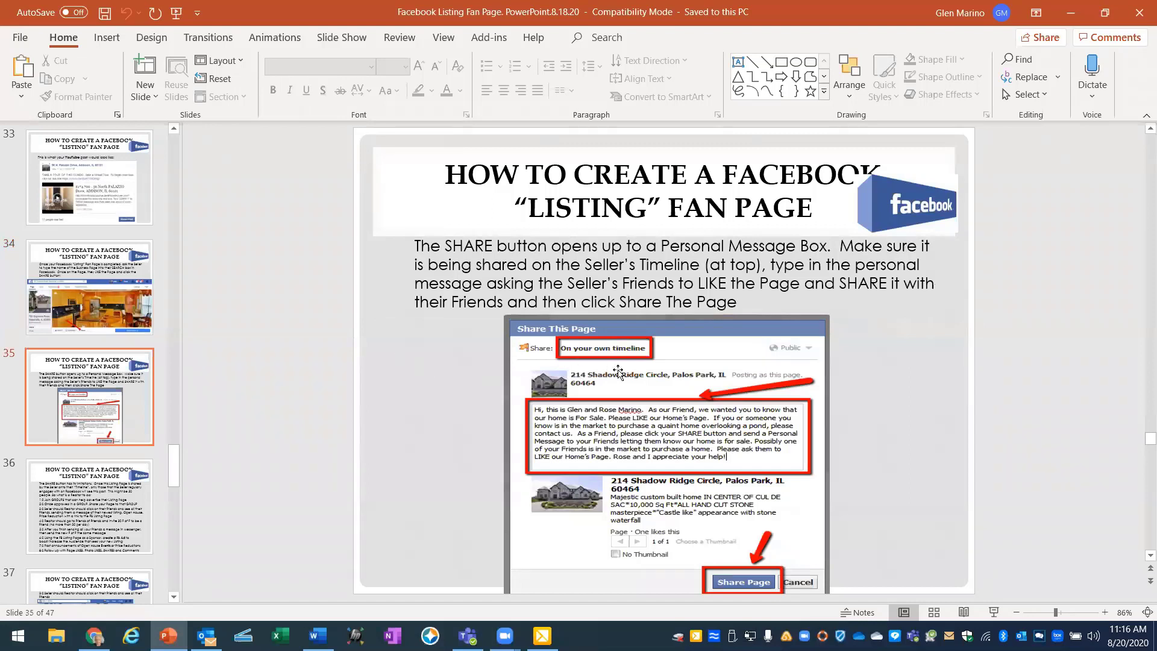
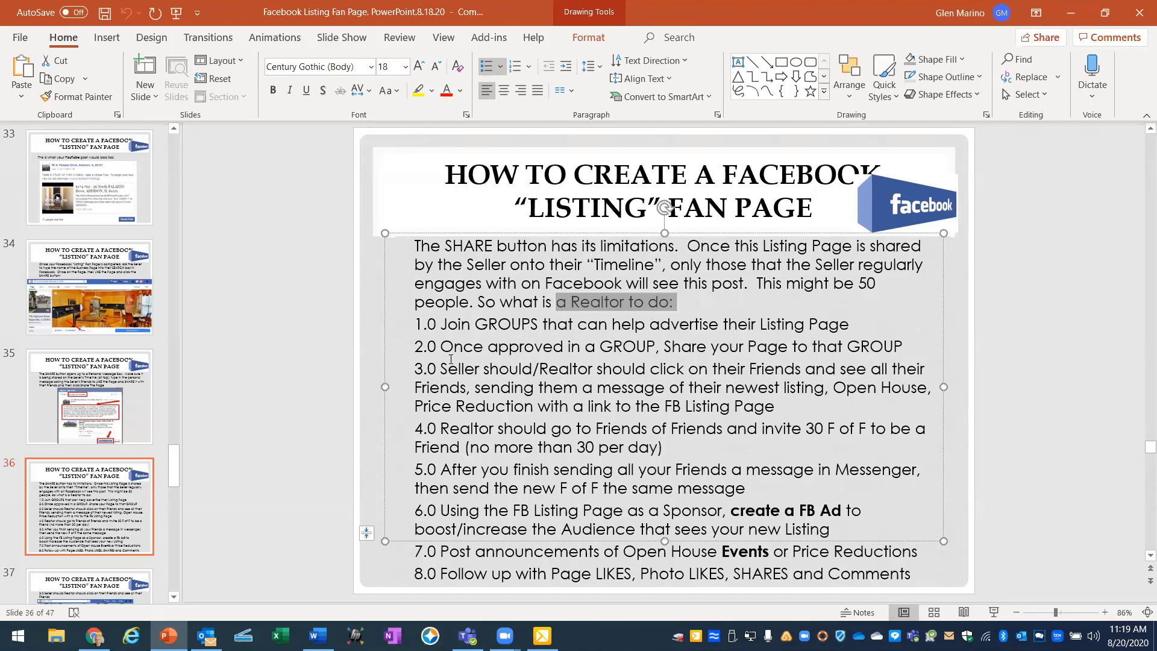
Highlight slide step 2.0 about sharing to a group, then return to Facebook's share dialog.
drag(441, 347, 891, 348)
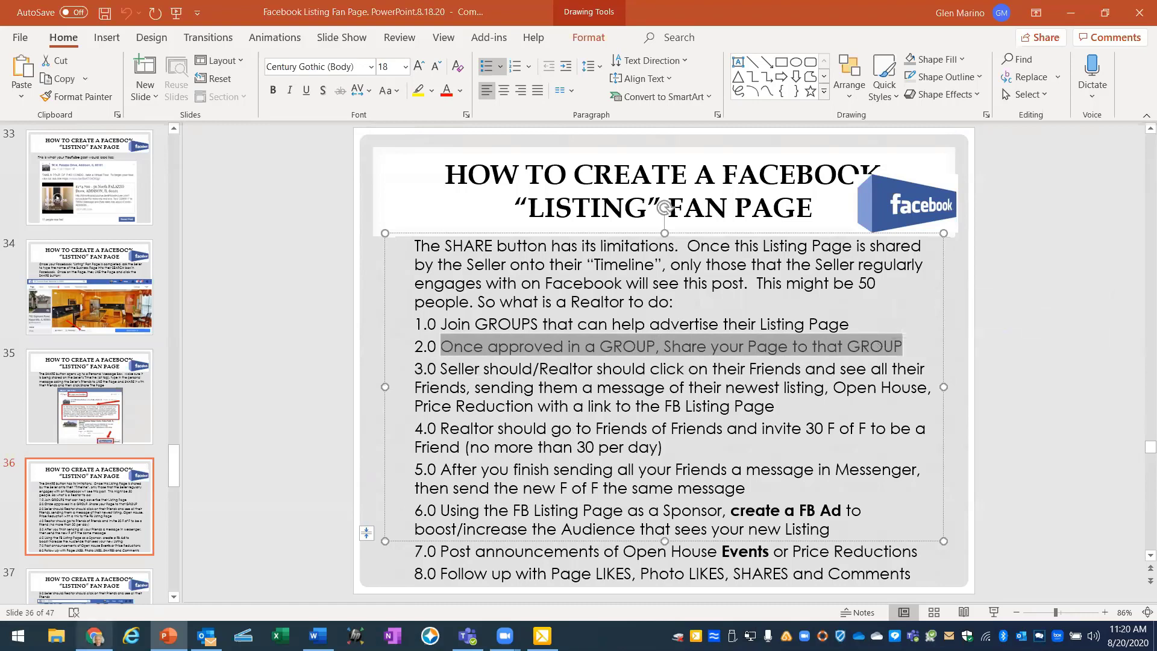
click(94, 636)
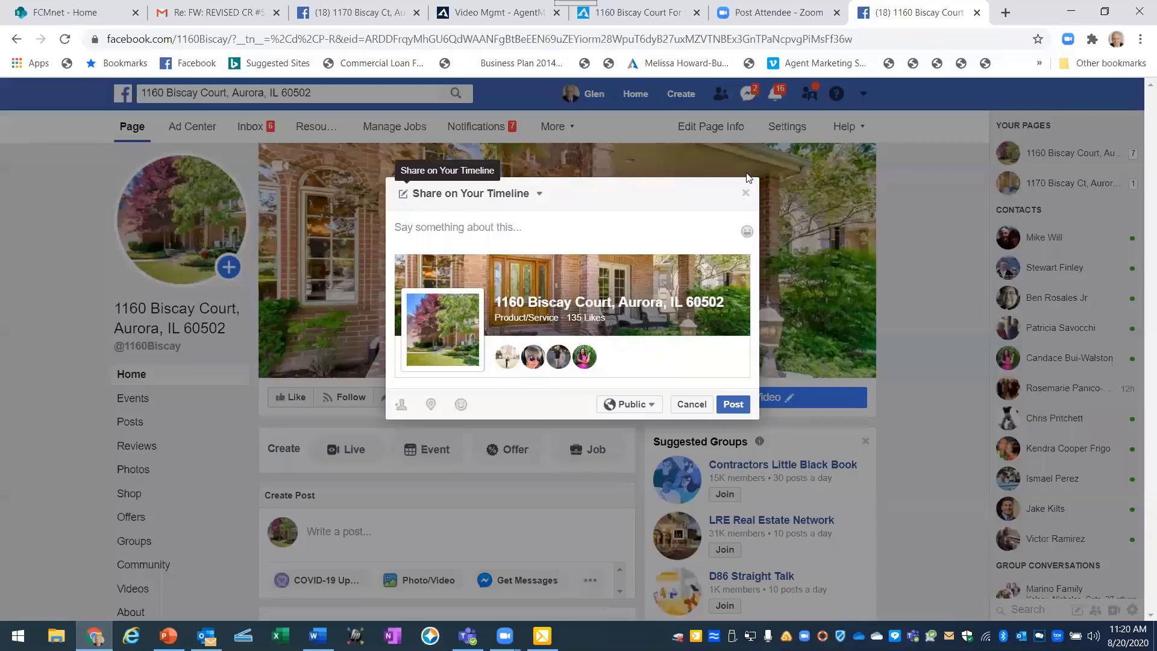
Restart sharing the listing page and set the destination to Share in a Group.
click(746, 192)
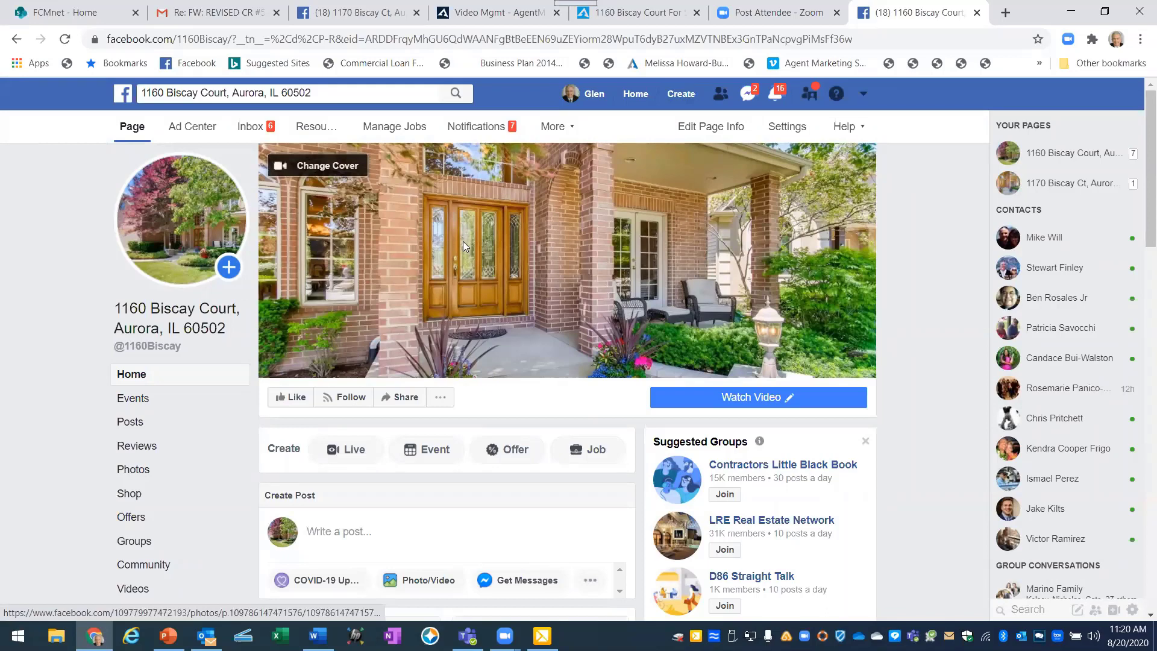
click(406, 399)
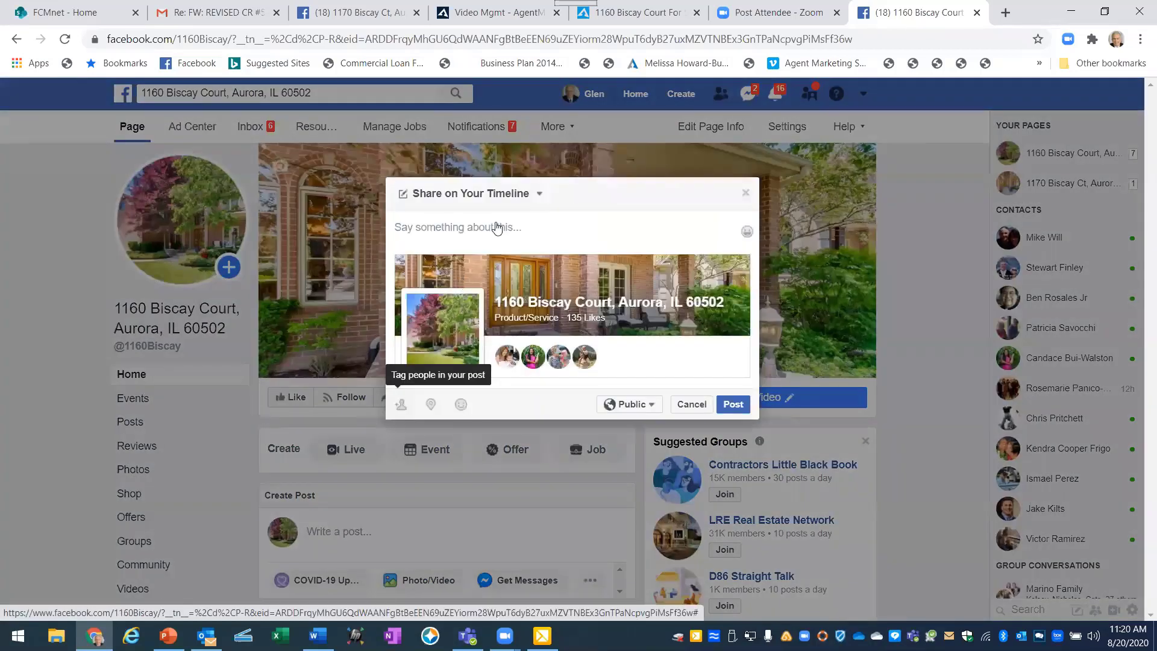
click(540, 198)
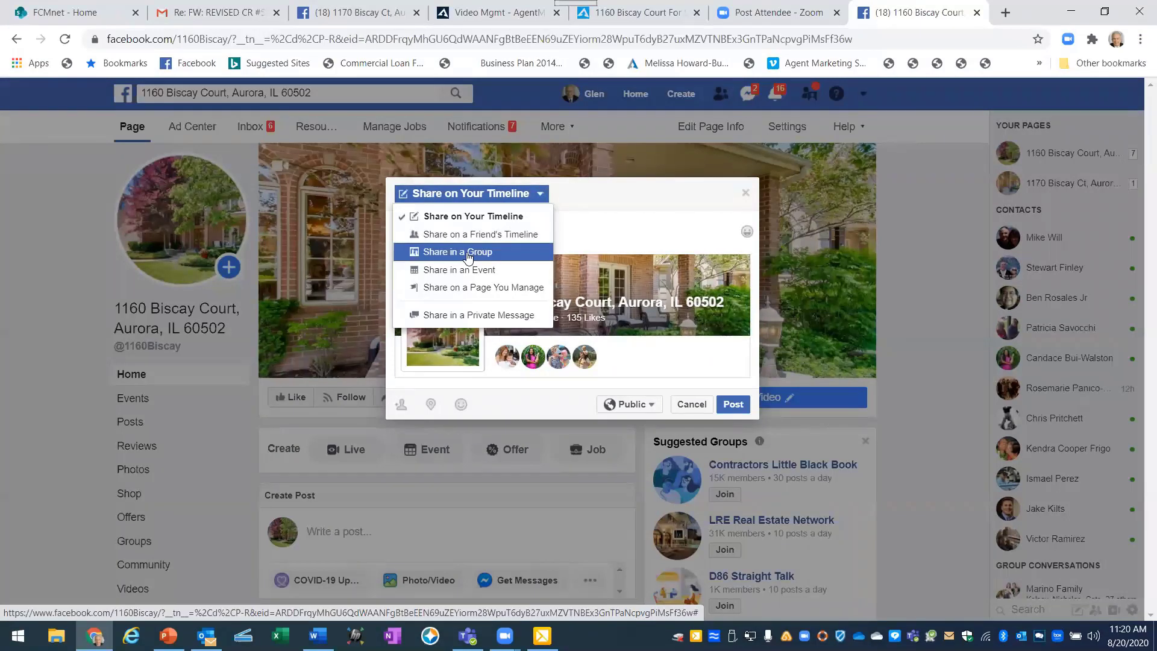
click(471, 250)
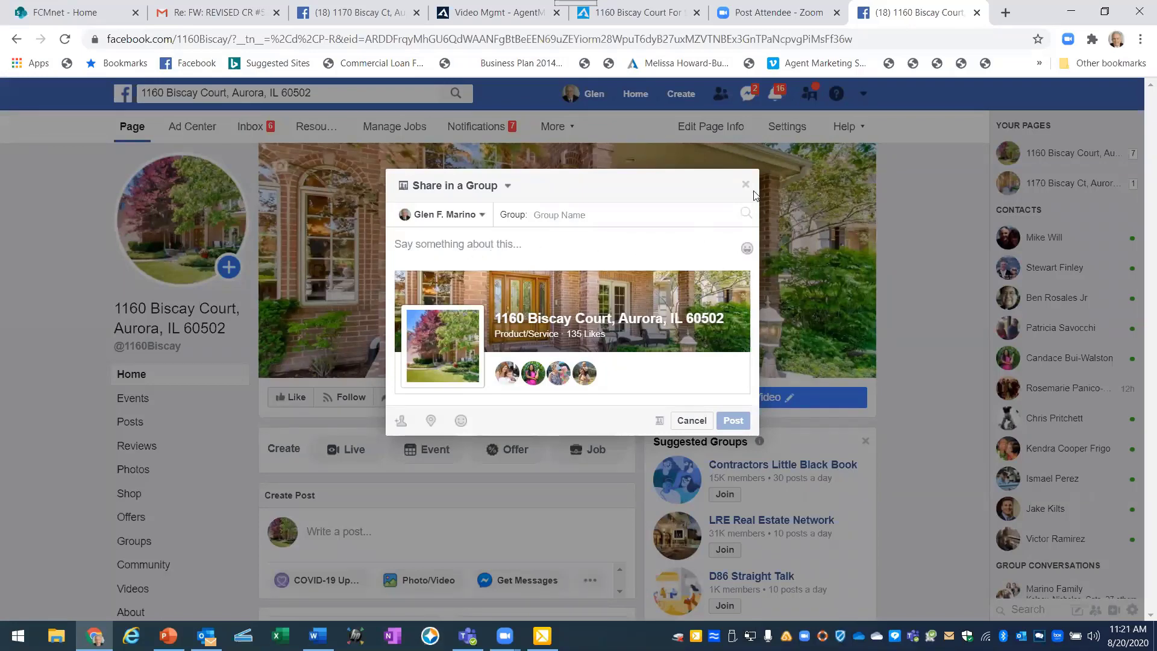
Switch the destination back to own timeline, close the dialog unposted, and return to PowerPoint.
click(508, 187)
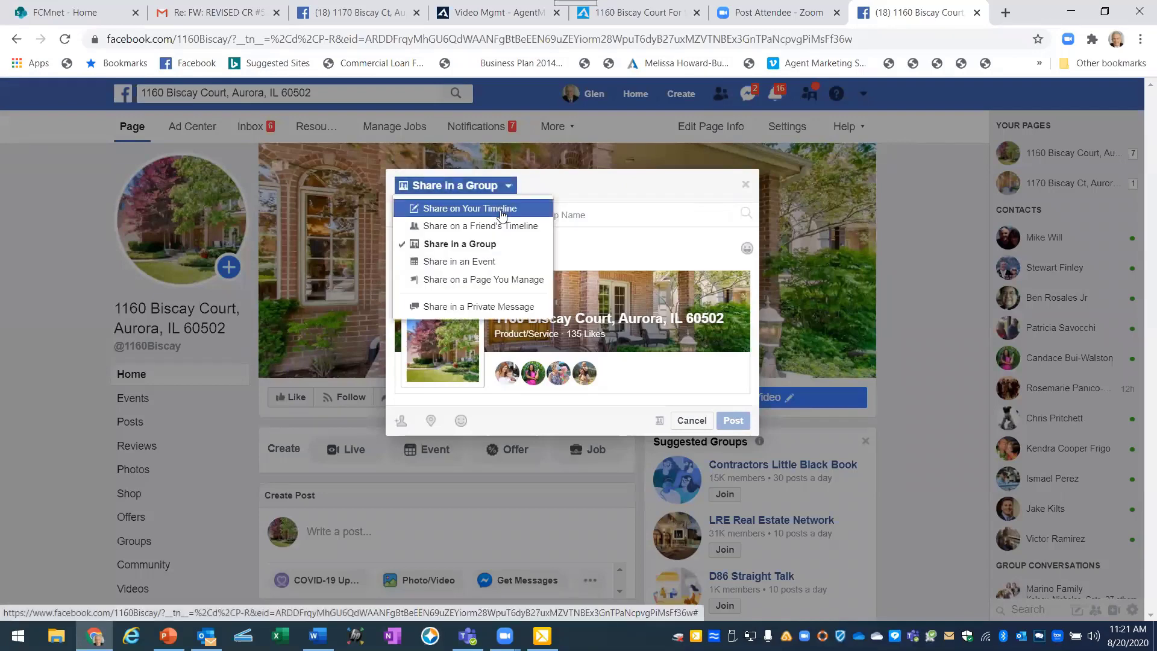
click(500, 209)
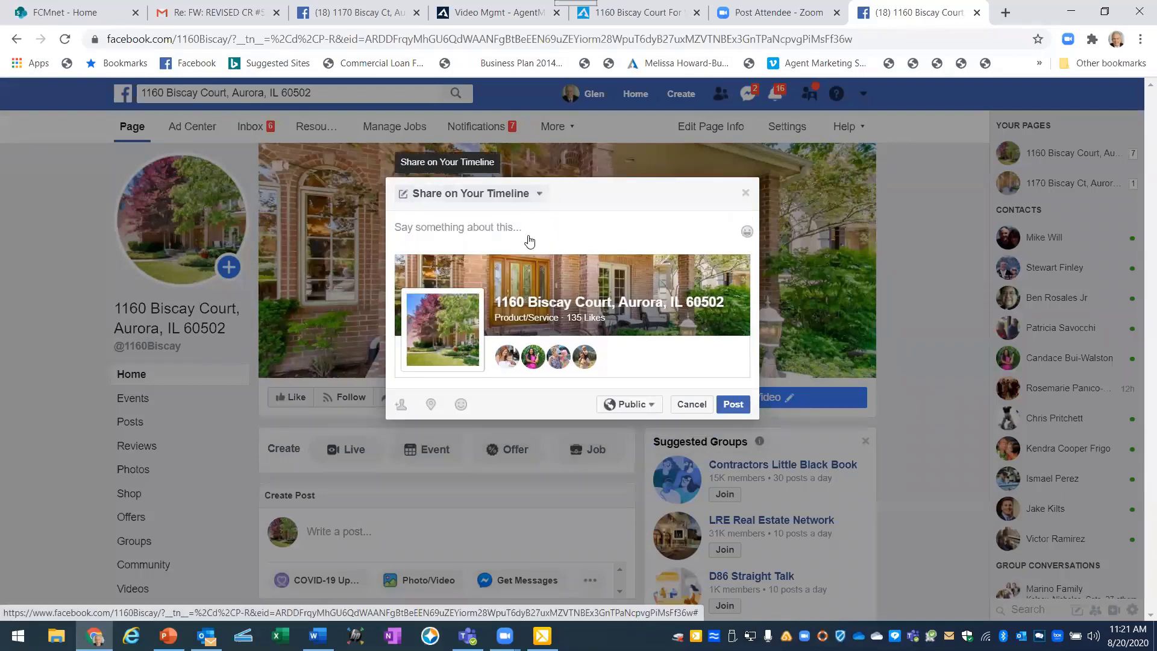
click(745, 193)
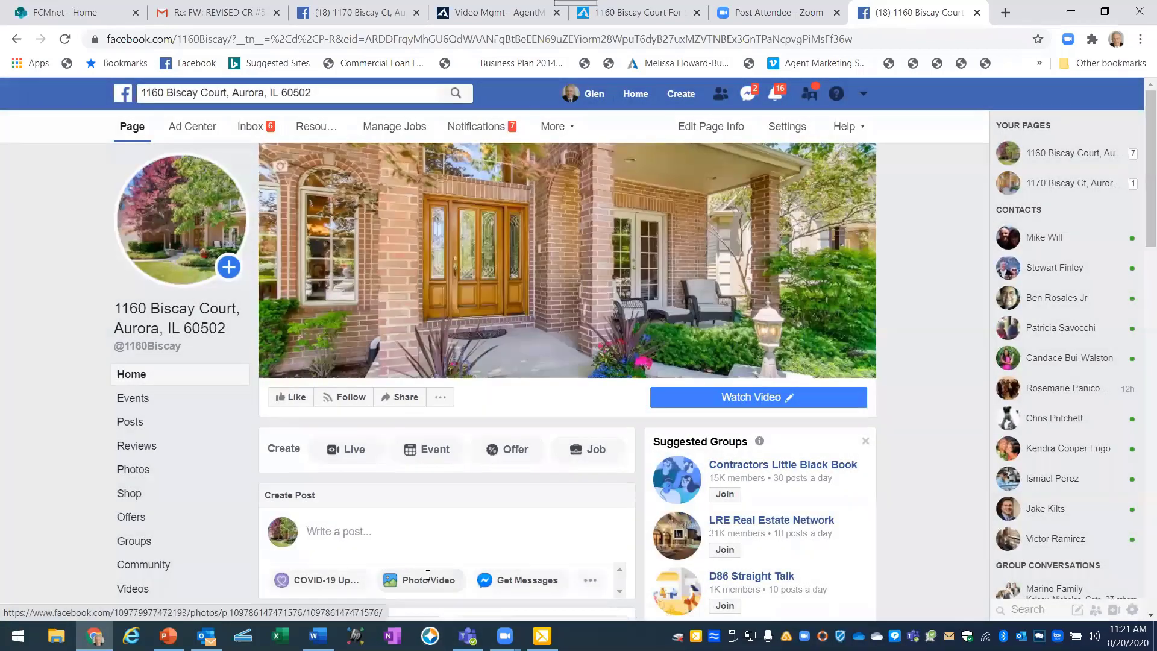
key(alt+Tab)
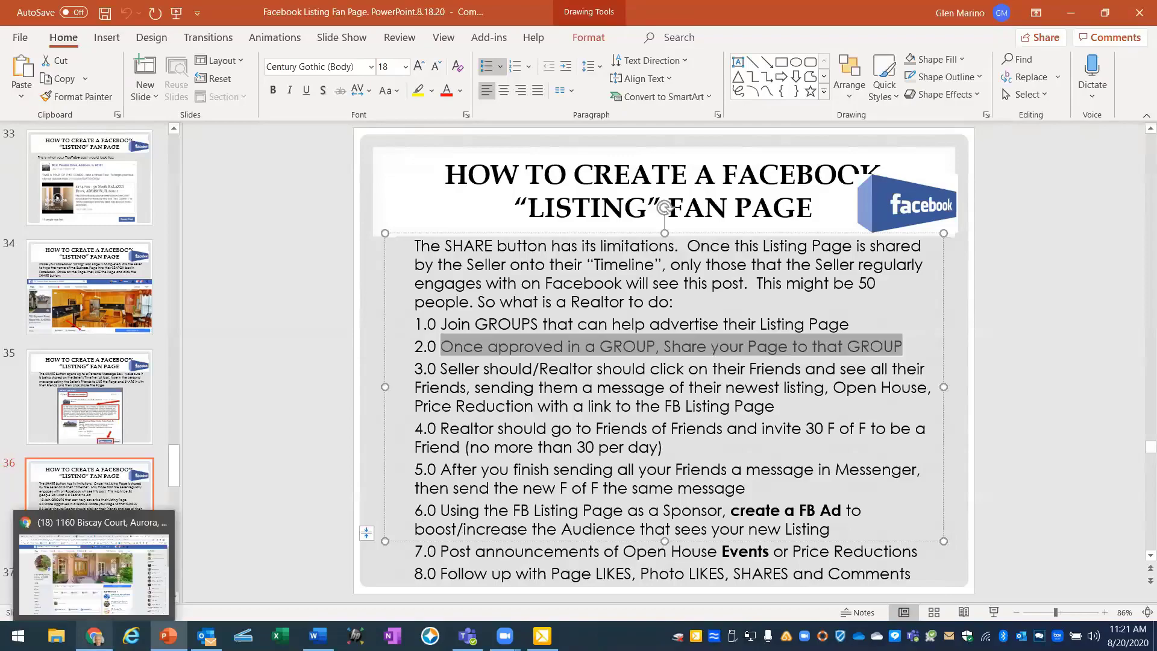
Back in Facebook, go to your own profile and open its Friends list.
click(96, 637)
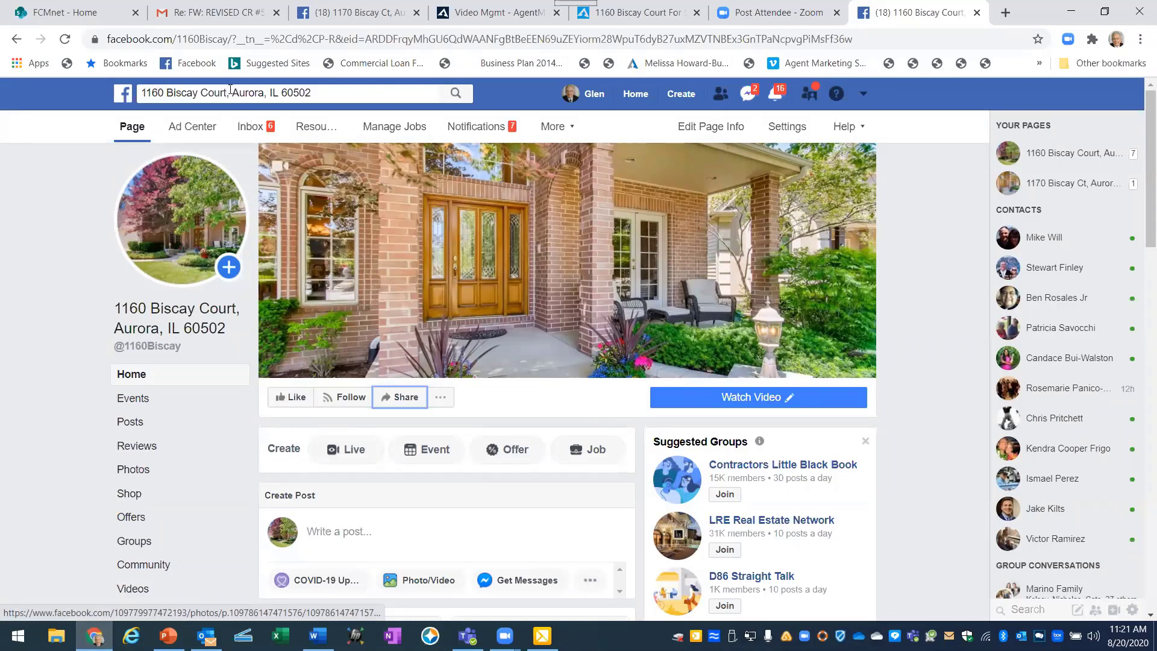
click(594, 94)
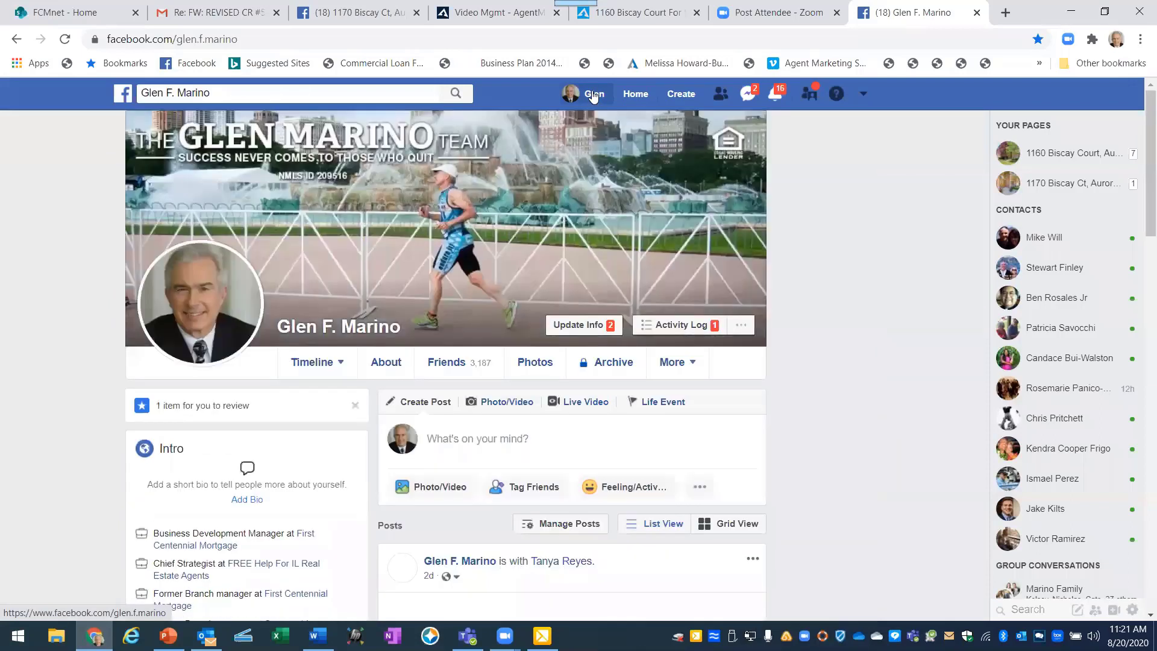
click(312, 362)
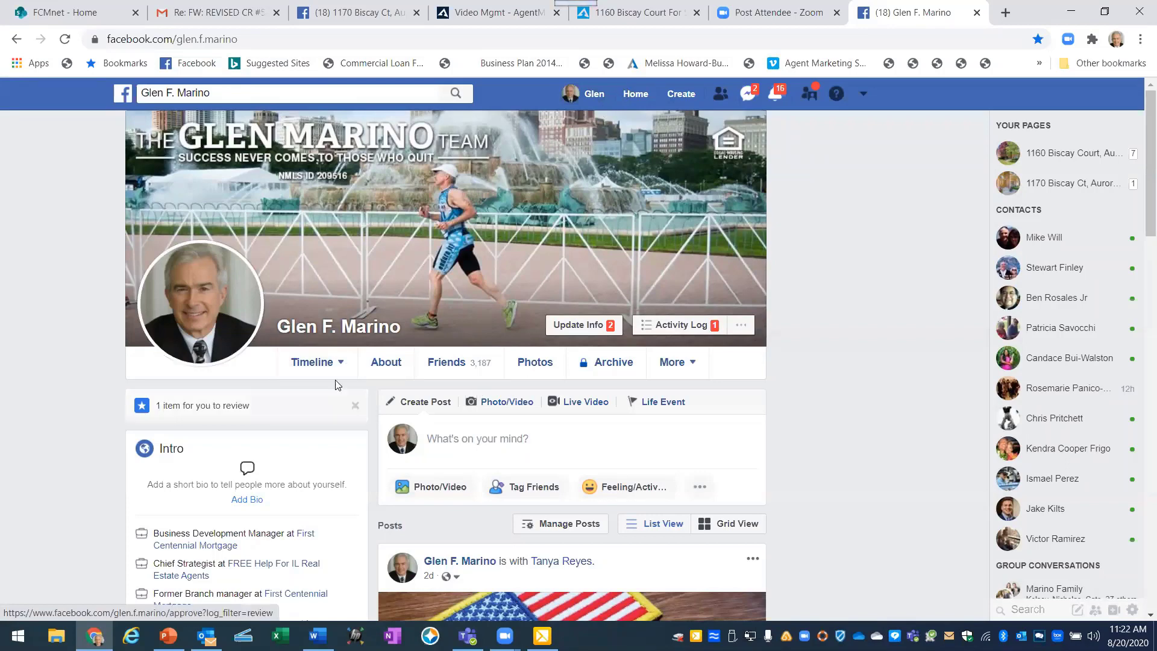
click(447, 366)
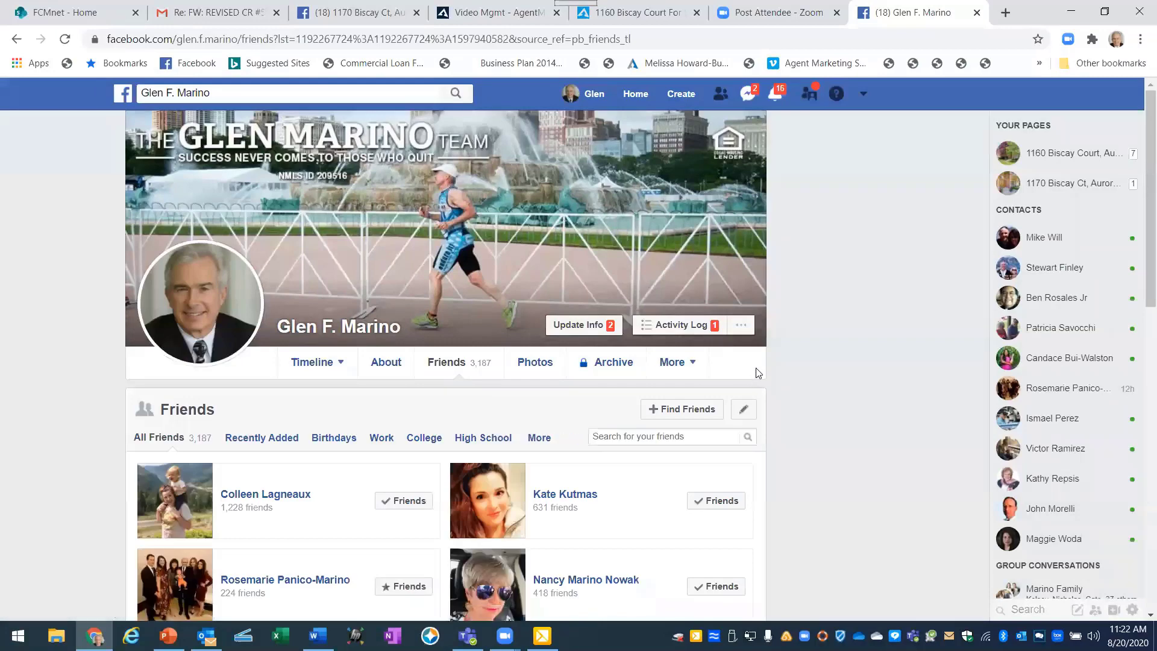
Open a friend's profile, start a Messenger chat, then switch to the Word script.
scroll(771, 371, down, 1)
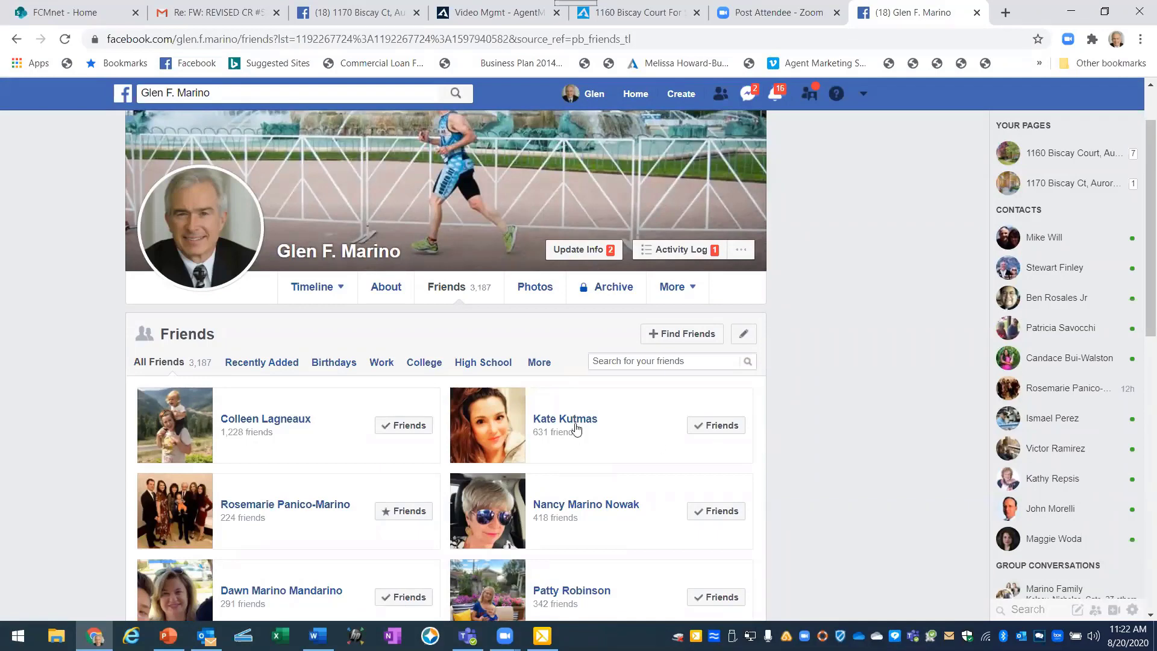
mouse_move(571, 425)
click(574, 418)
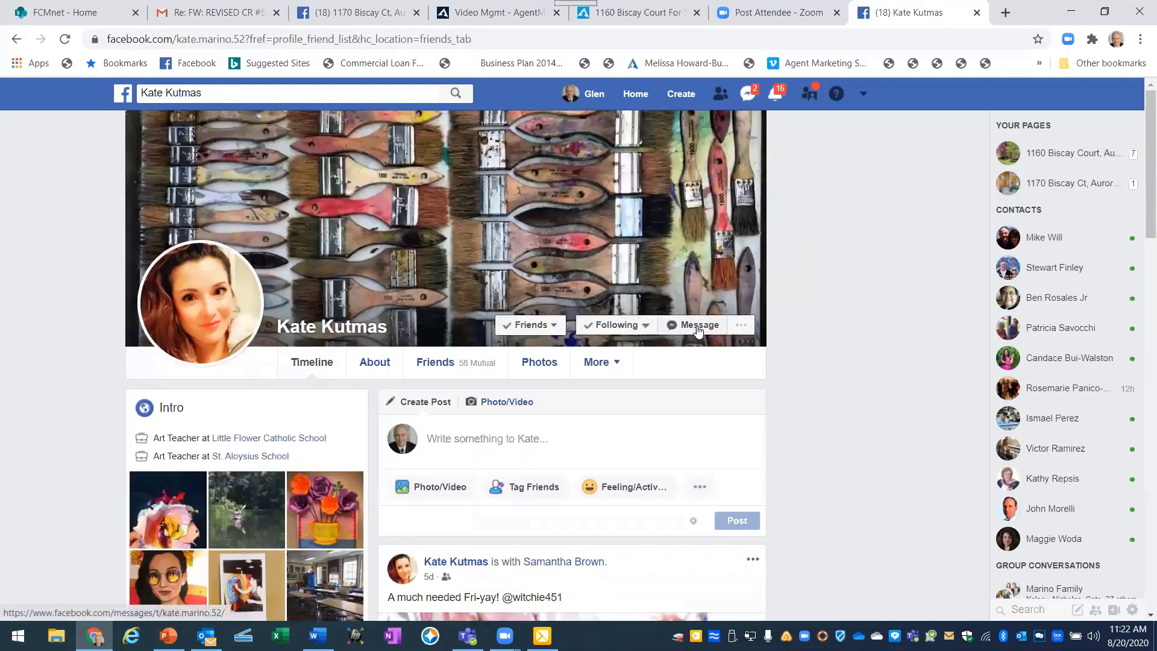
click(698, 328)
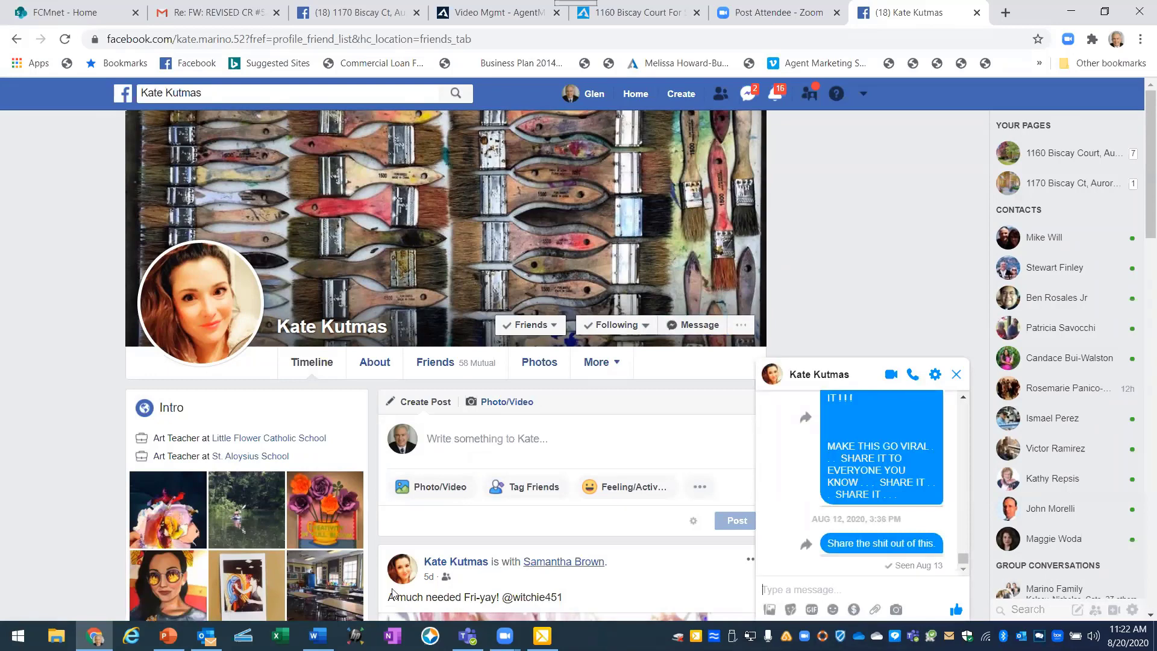
key(alt+Tab)
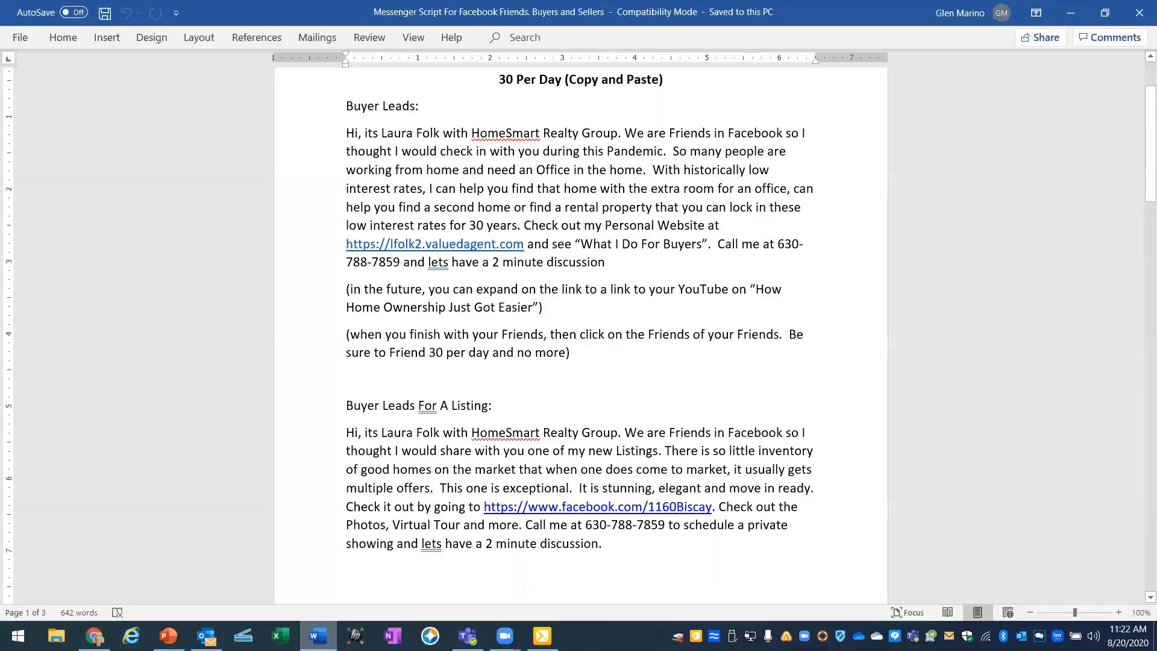
Copy the 'Buyer Leads For A Listing' message paragraph from the Messenger script.
scroll(363, 308, down, 1)
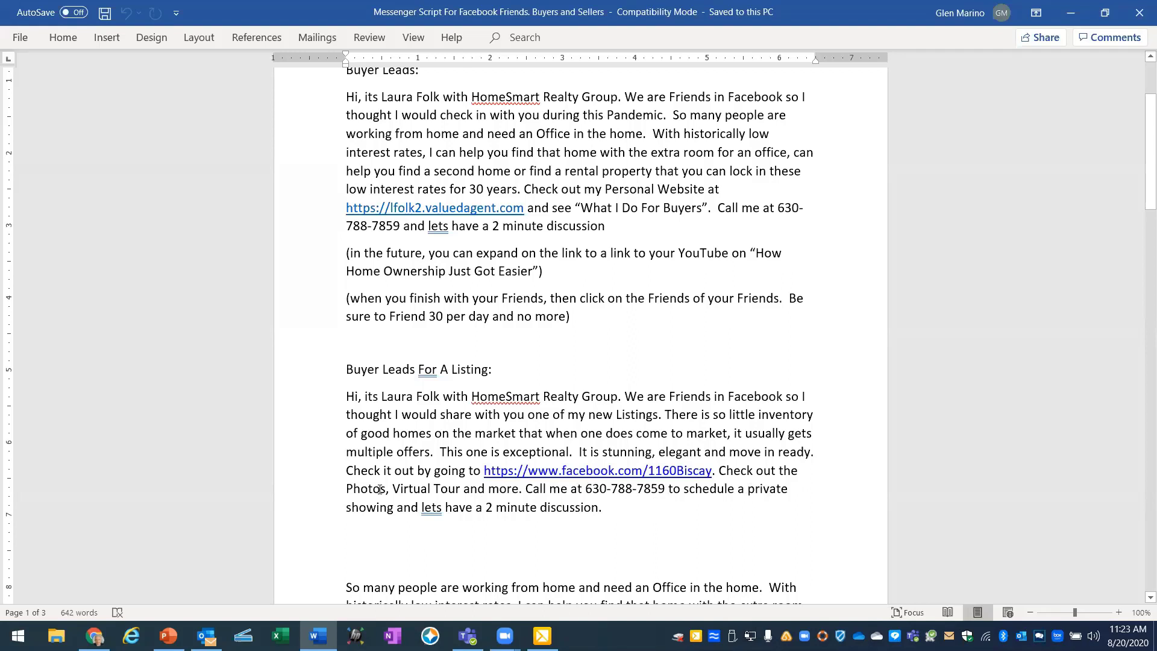
drag(346, 396, 627, 506)
right_click(482, 440)
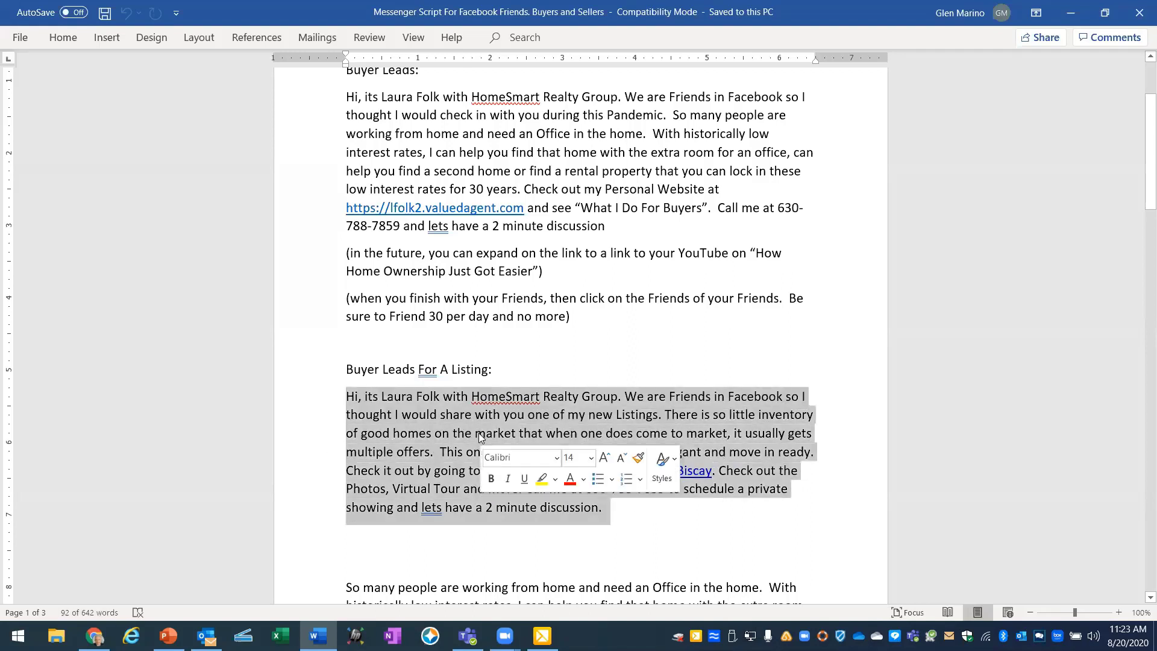
click(518, 149)
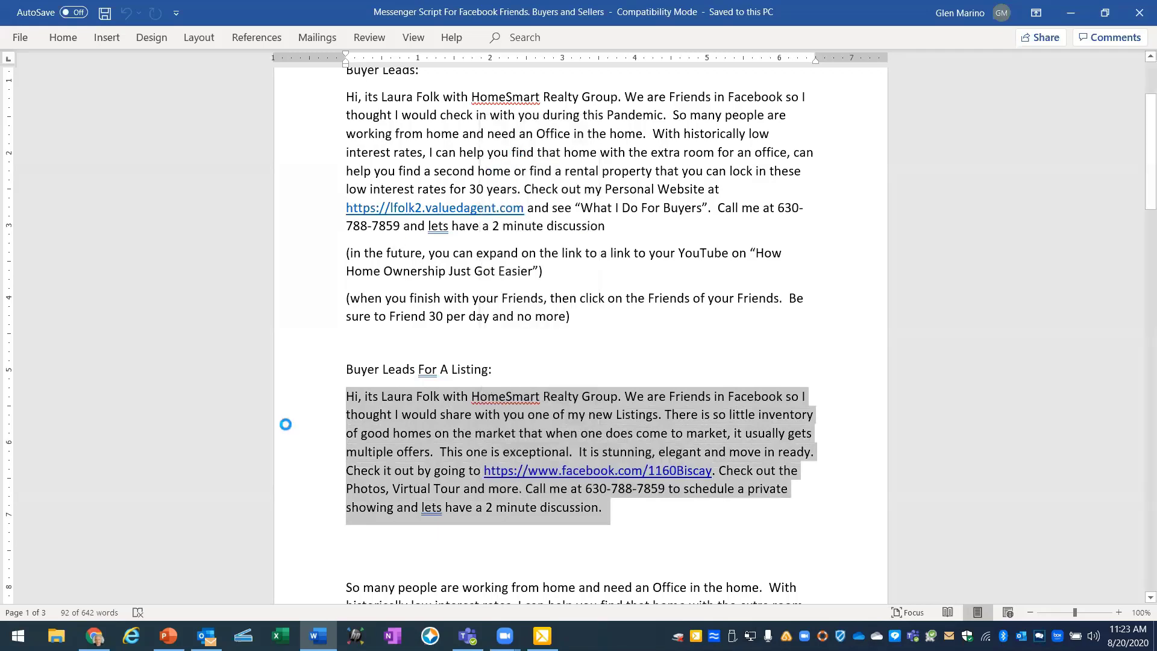
Paste the listing message into the friend's chat box, then check the slide and return.
click(96, 630)
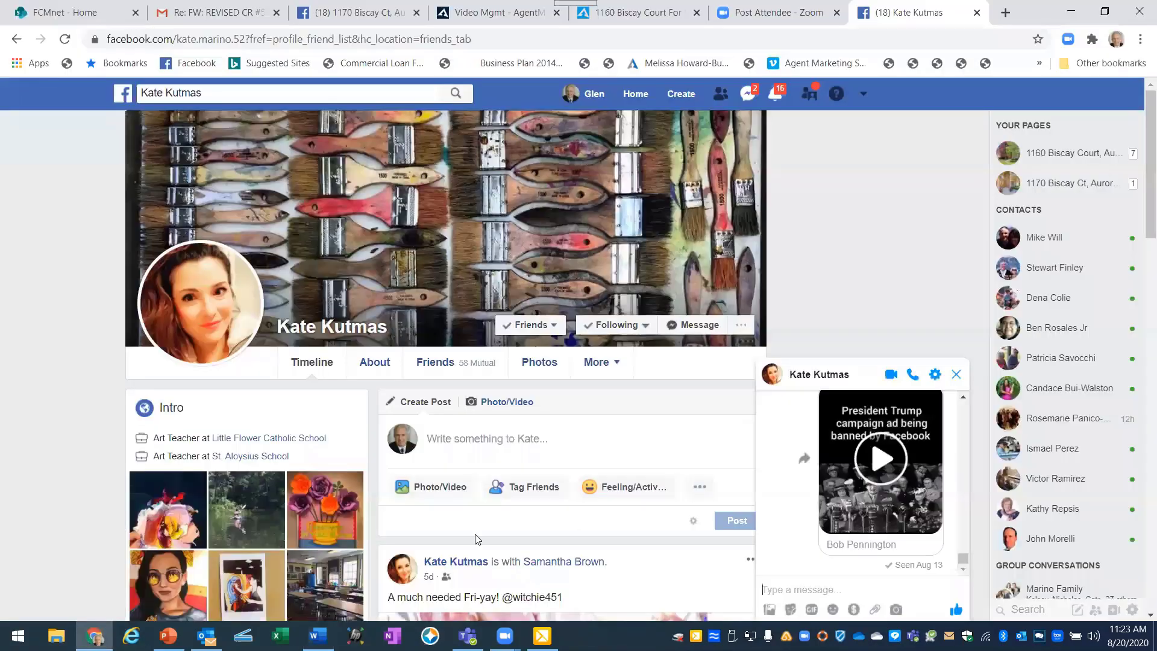
click(768, 593)
right_click(768, 589)
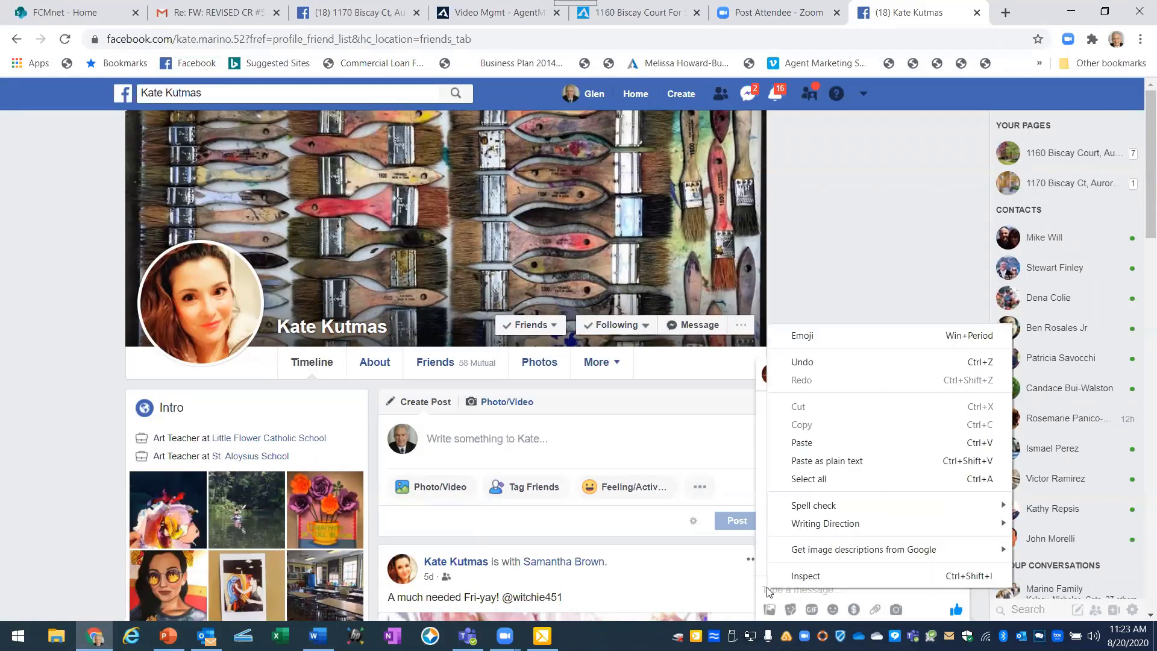
click(810, 443)
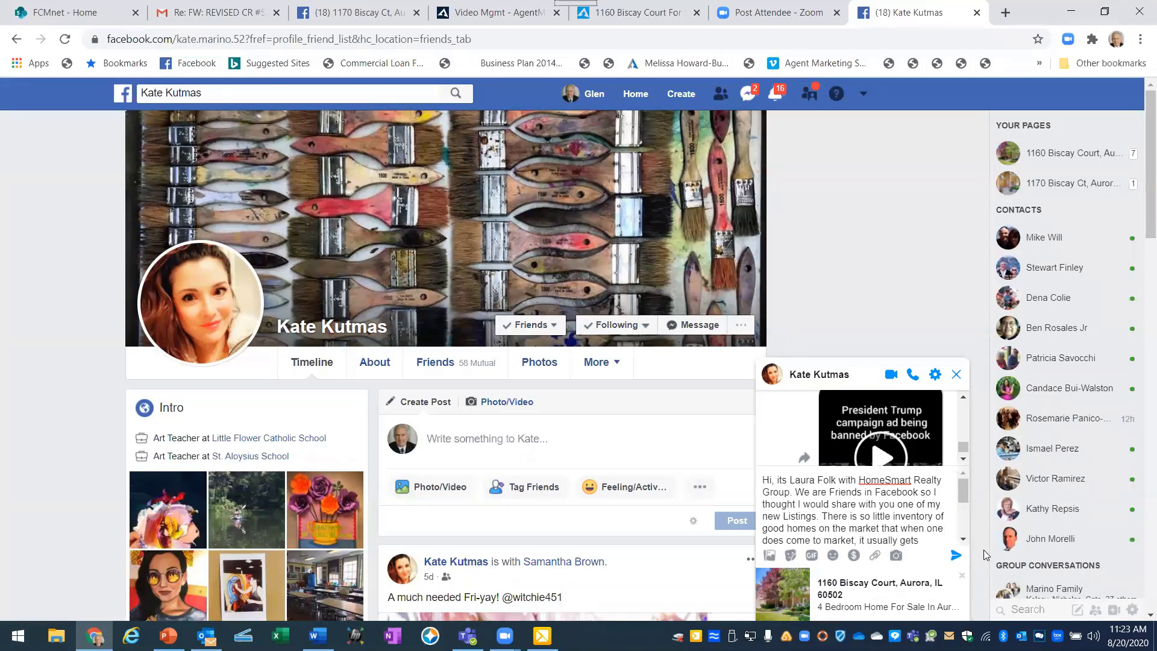
scroll(984, 554, down, 1)
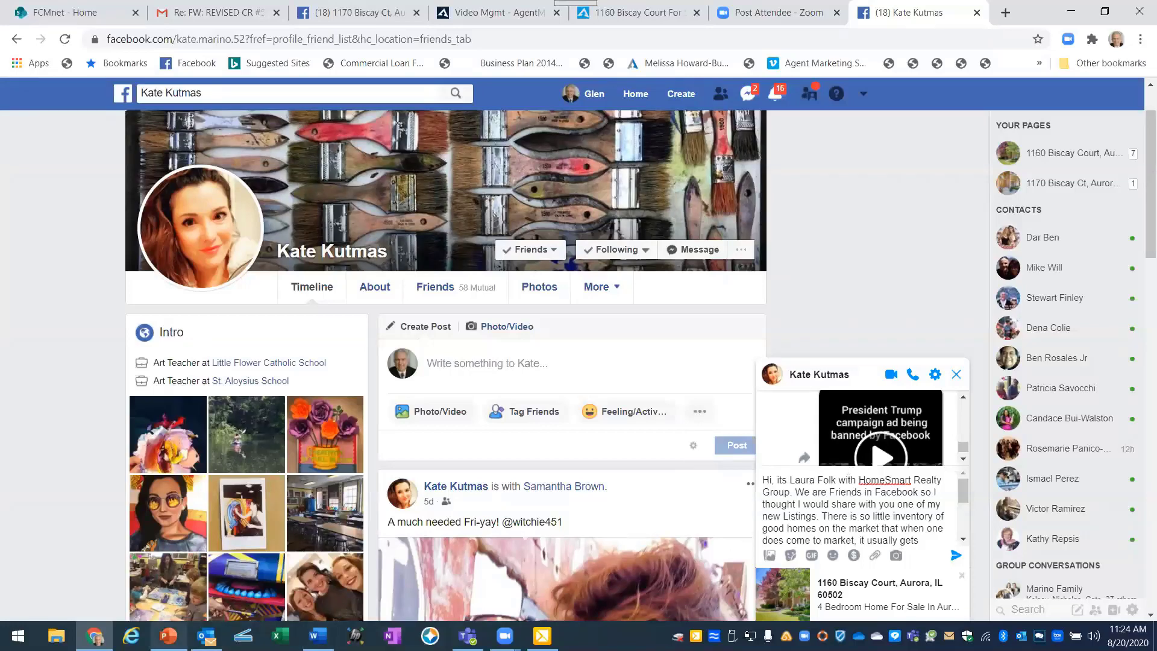
click(168, 635)
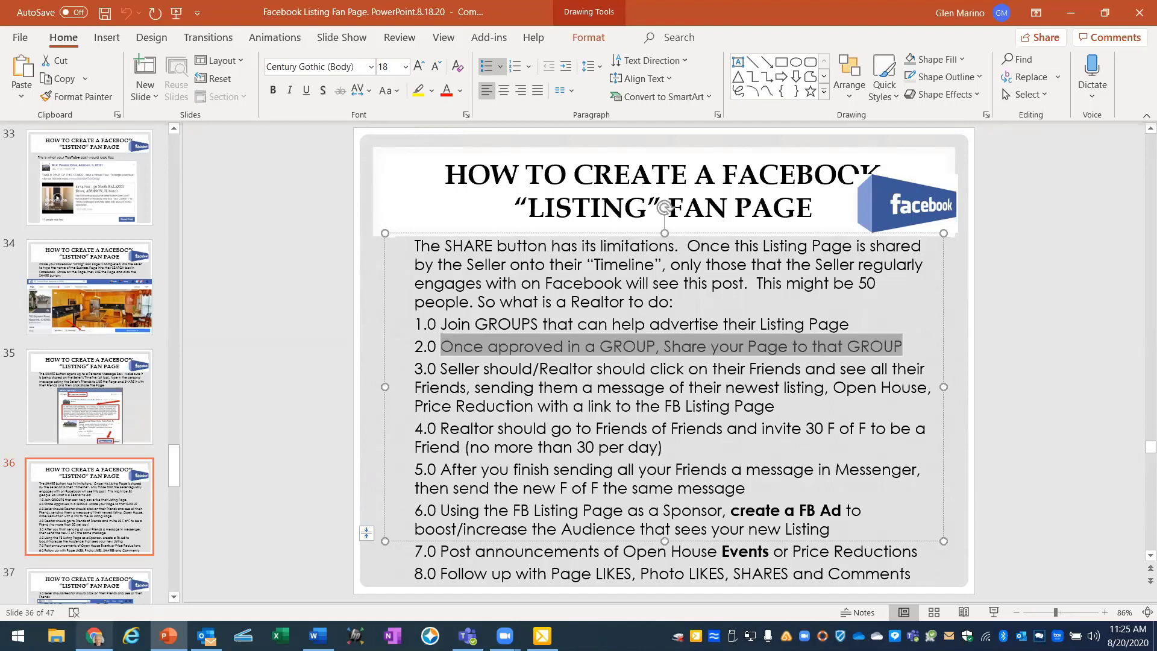
click(95, 636)
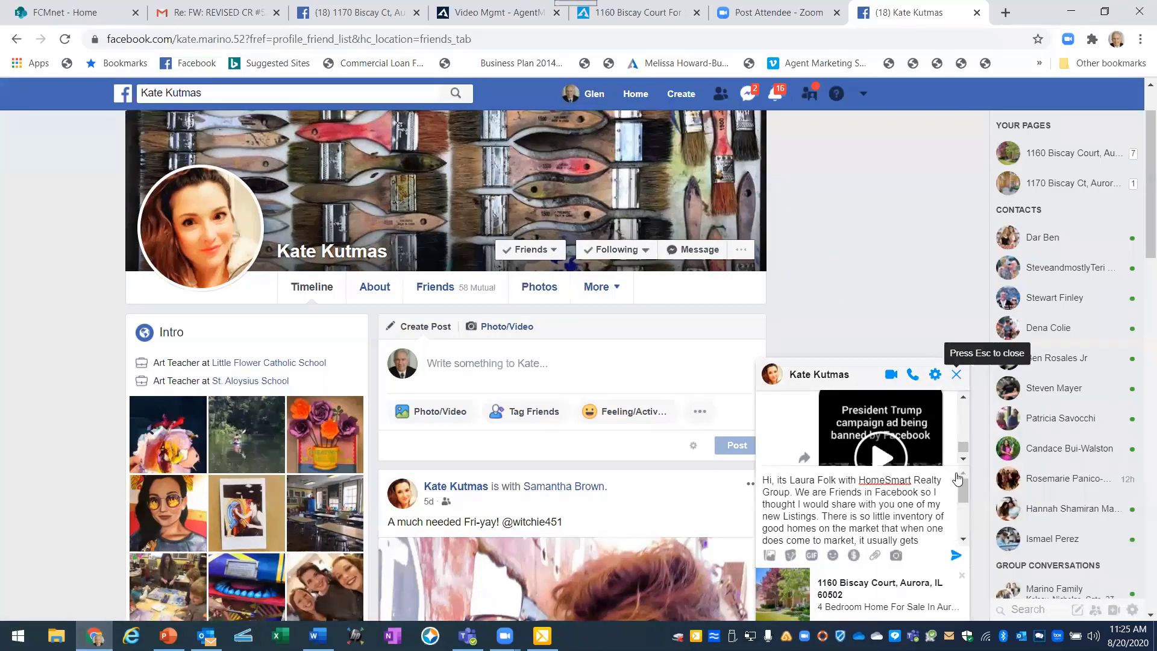
Discard the unsent chat message and open the friend's Friends tab listing 631 friends.
click(957, 375)
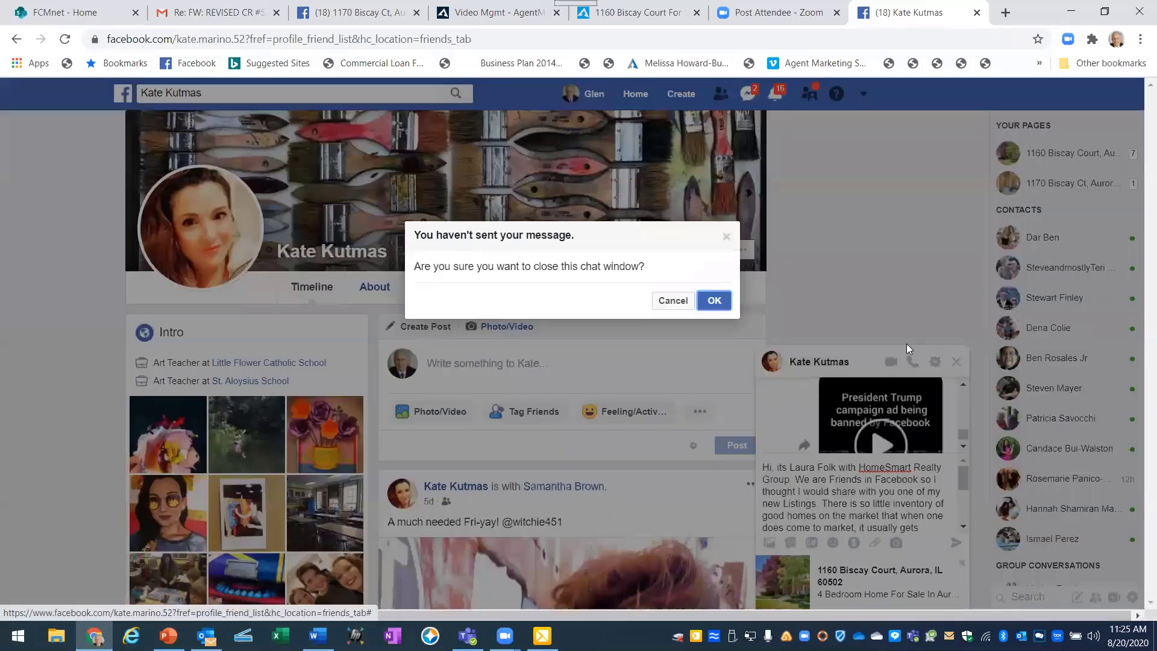
click(709, 304)
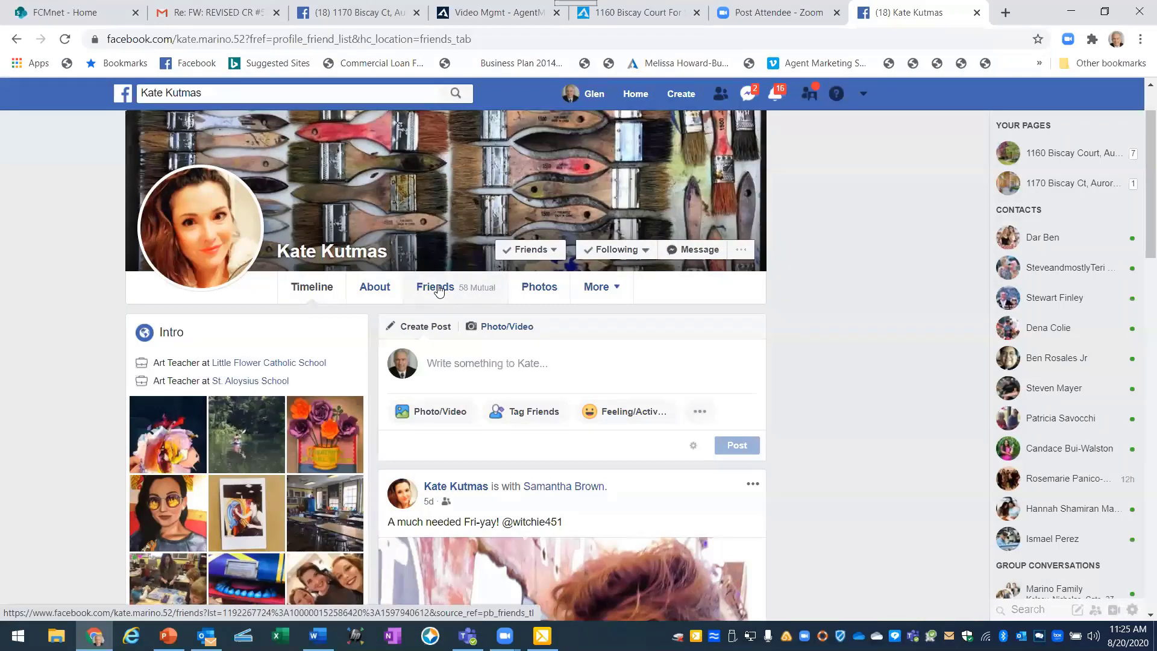
click(439, 290)
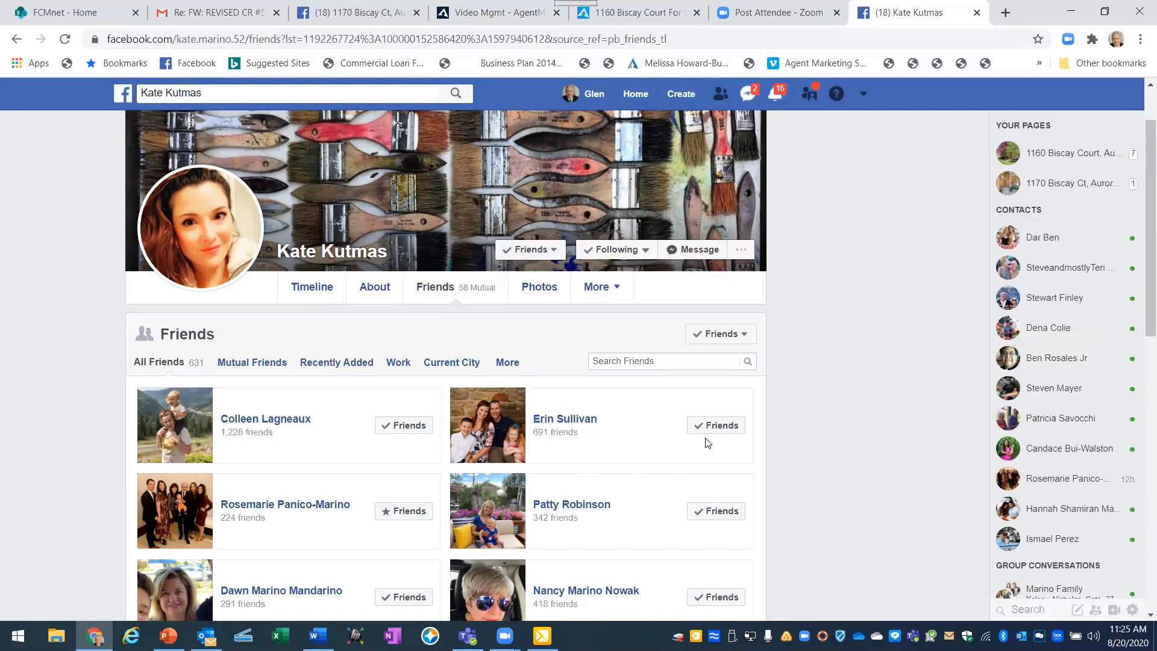
Scroll down the friend's friends list and send a friend request to a non-friend.
scroll(696, 397, down, 7)
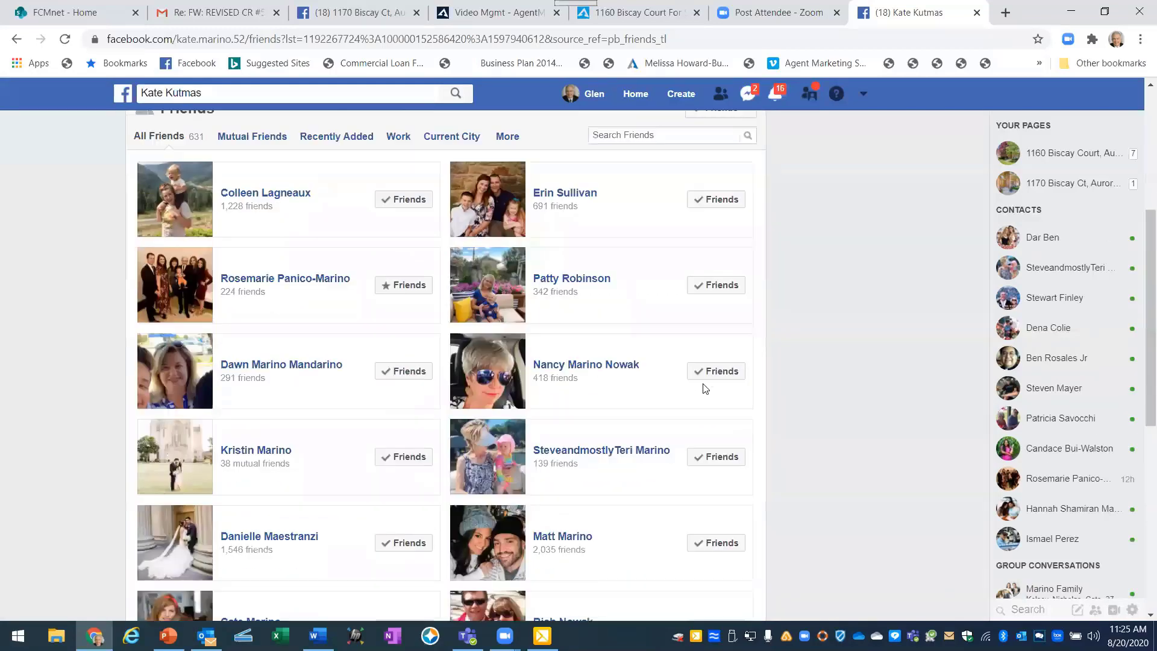
scroll(701, 394, down, 6)
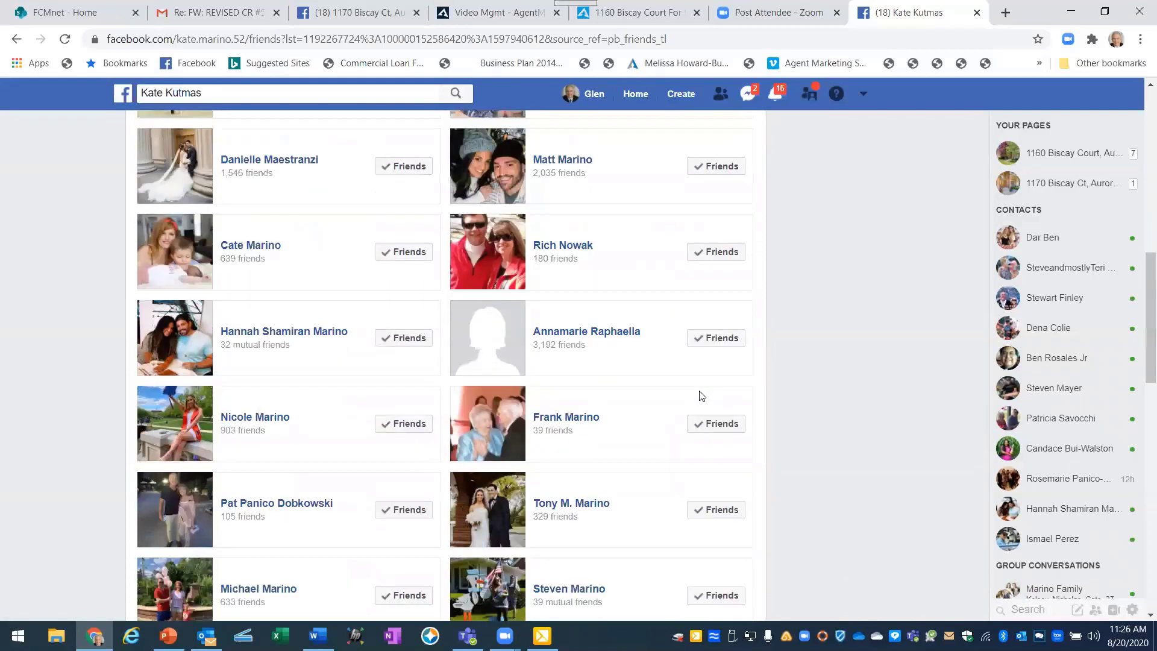
scroll(701, 396, down, 3)
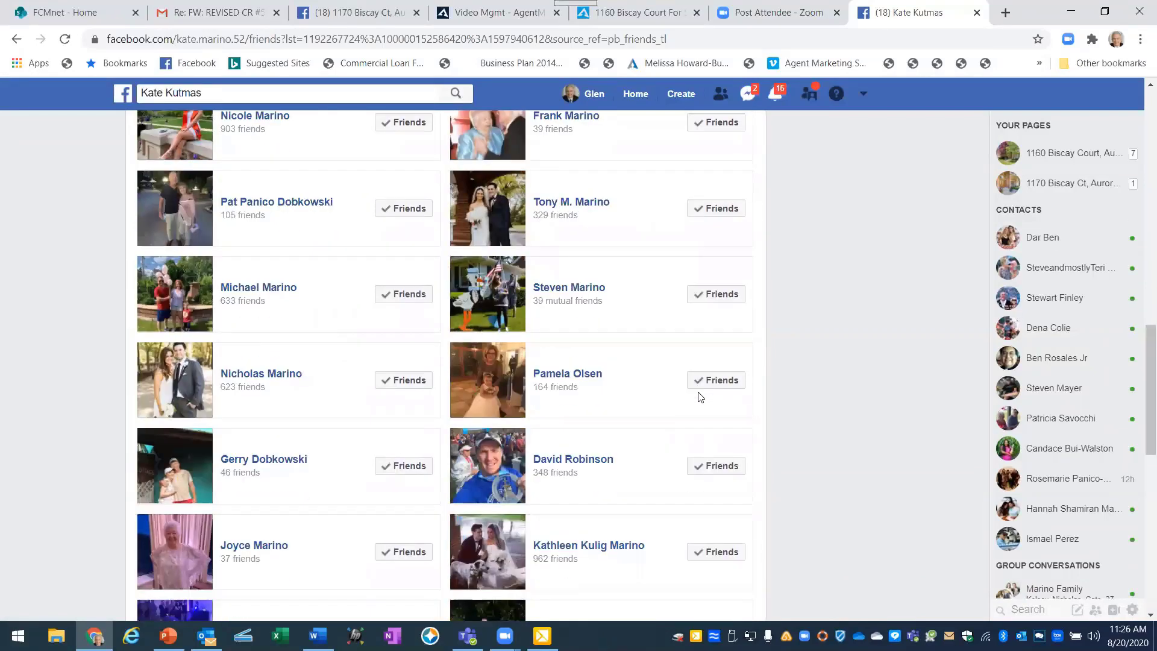
scroll(700, 395, down, 8)
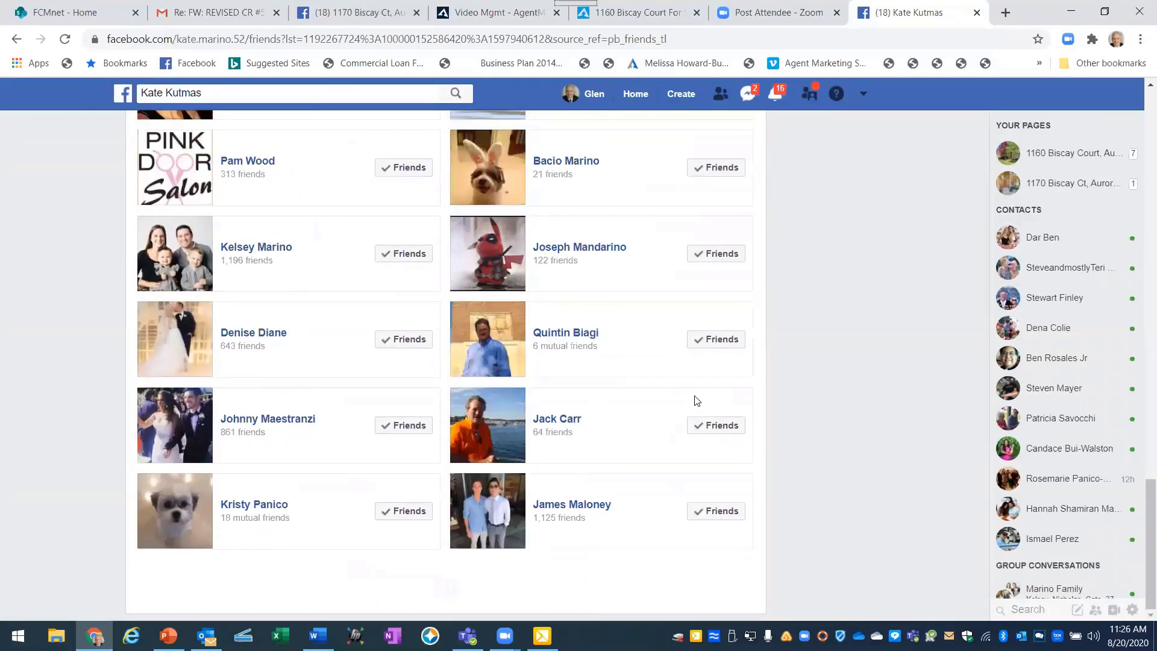
scroll(691, 403, down, 11)
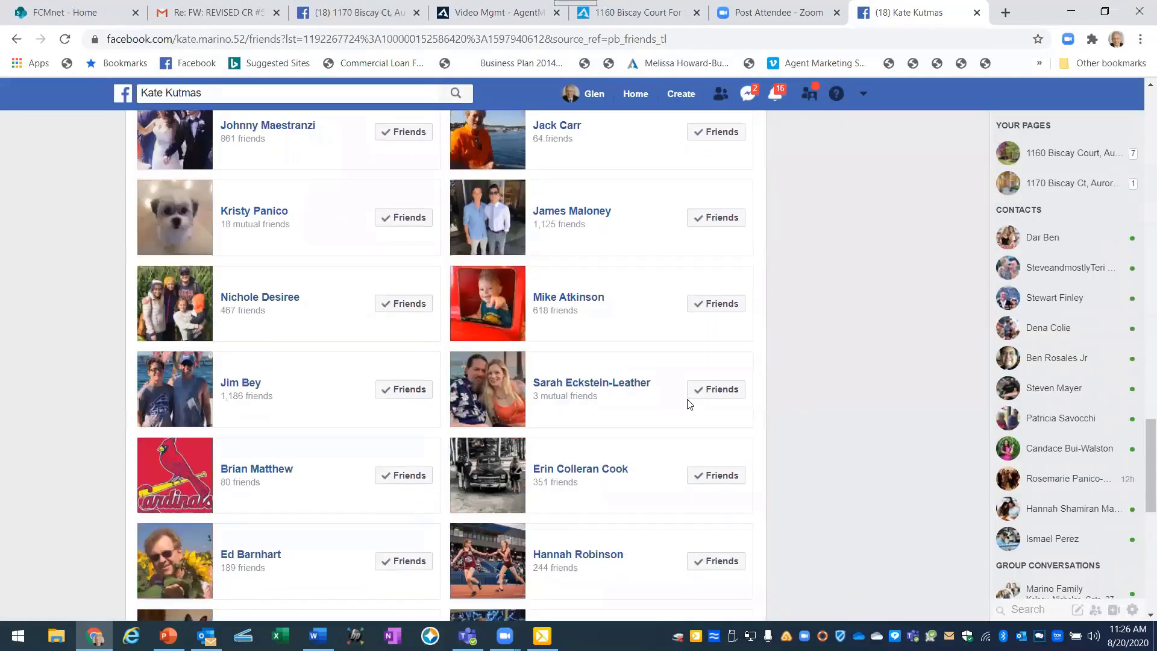
scroll(690, 403, down, 6)
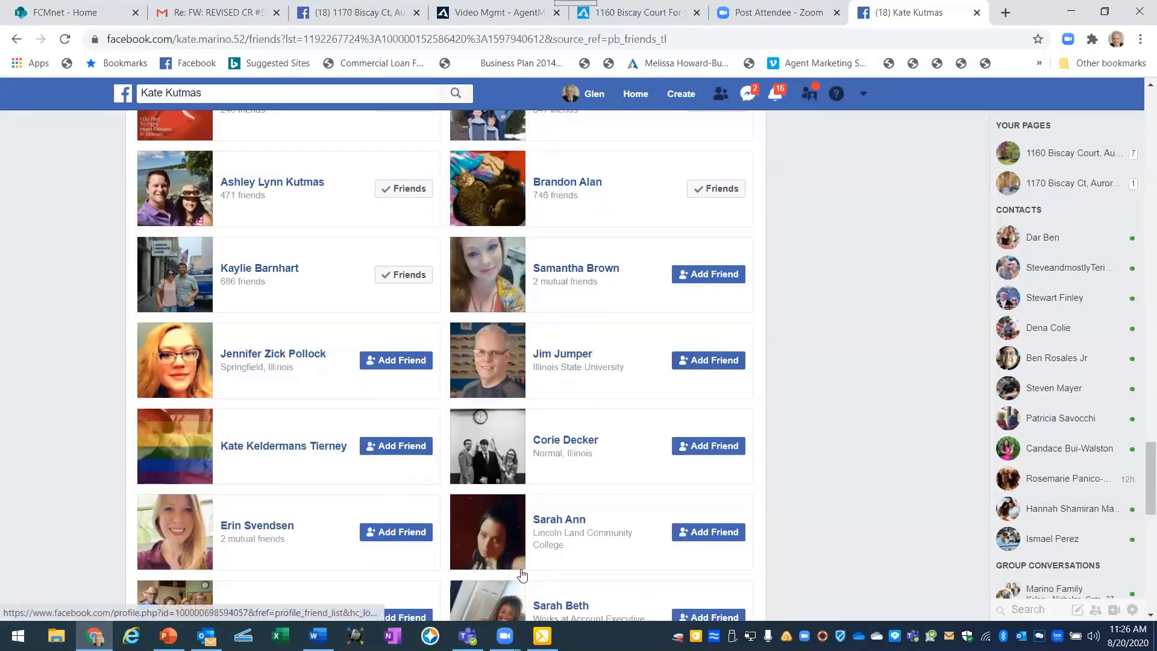
mouse_move(523, 572)
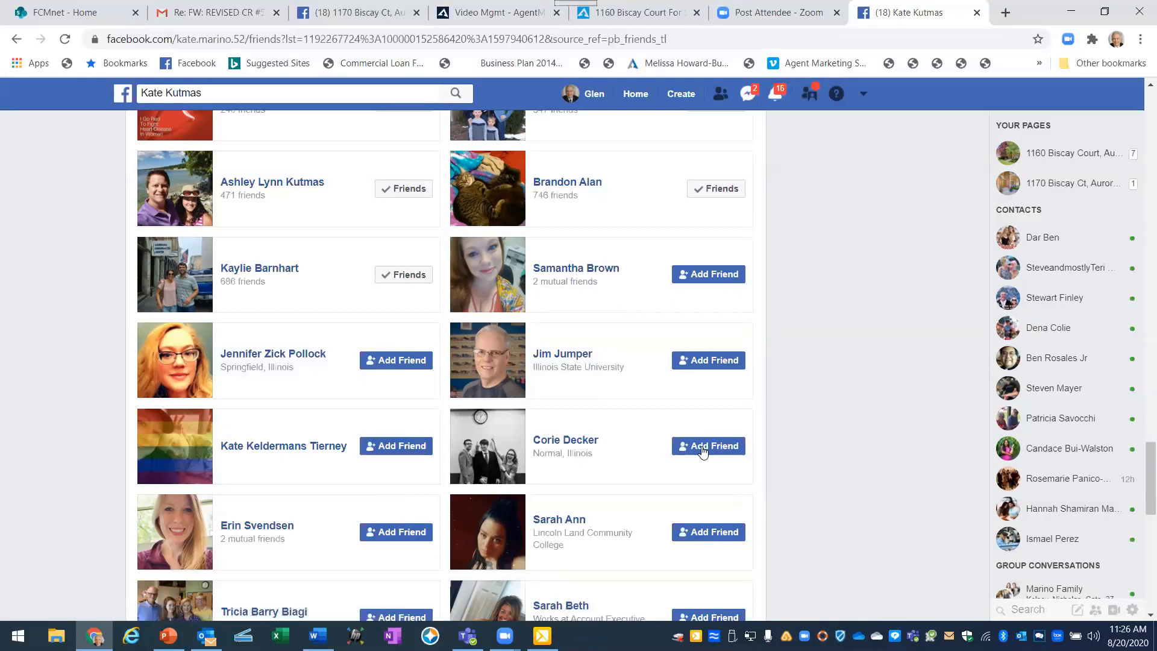
click(711, 361)
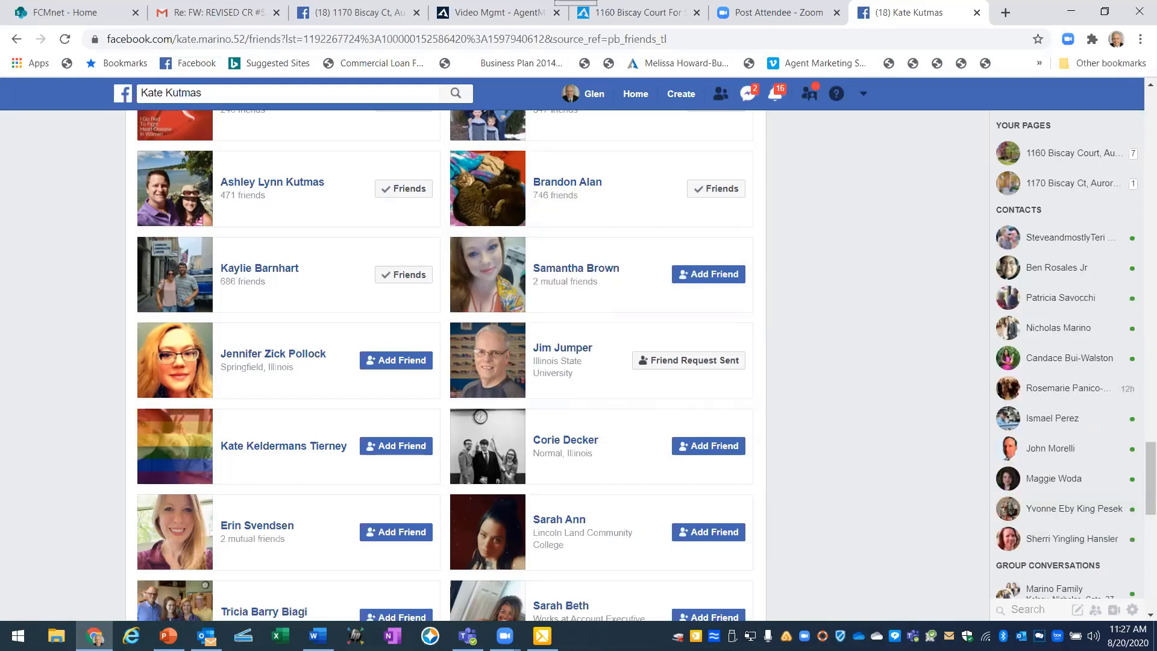
Switch over to the PowerPoint presentation.
click(168, 636)
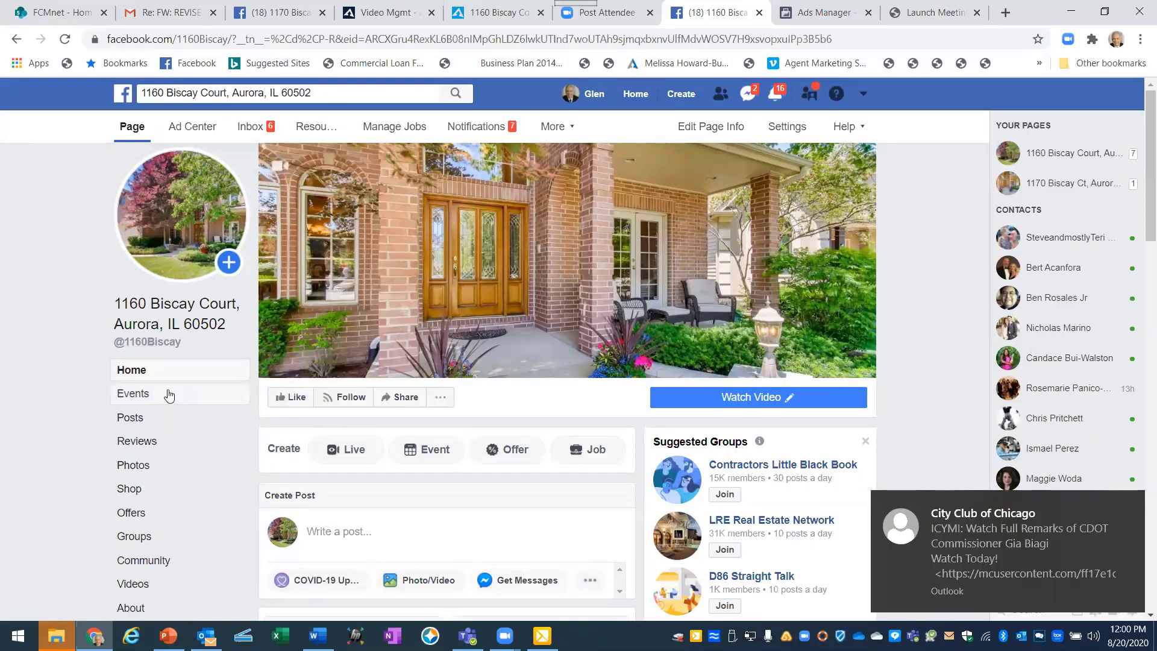
scroll(160, 473, down, 2)
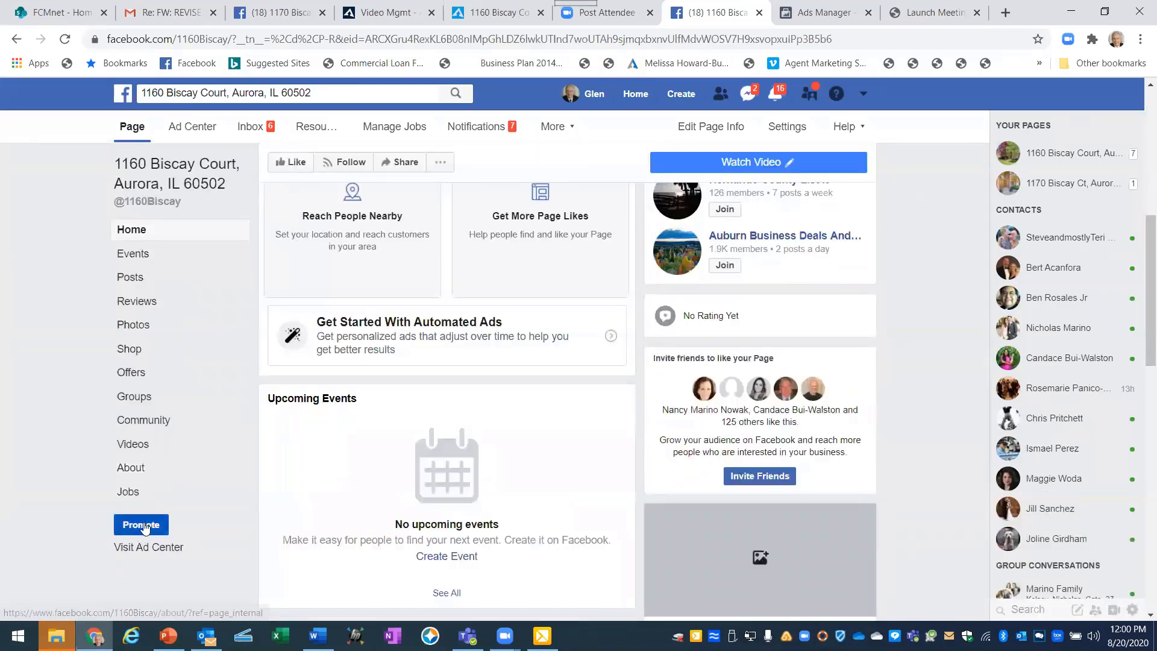
click(141, 527)
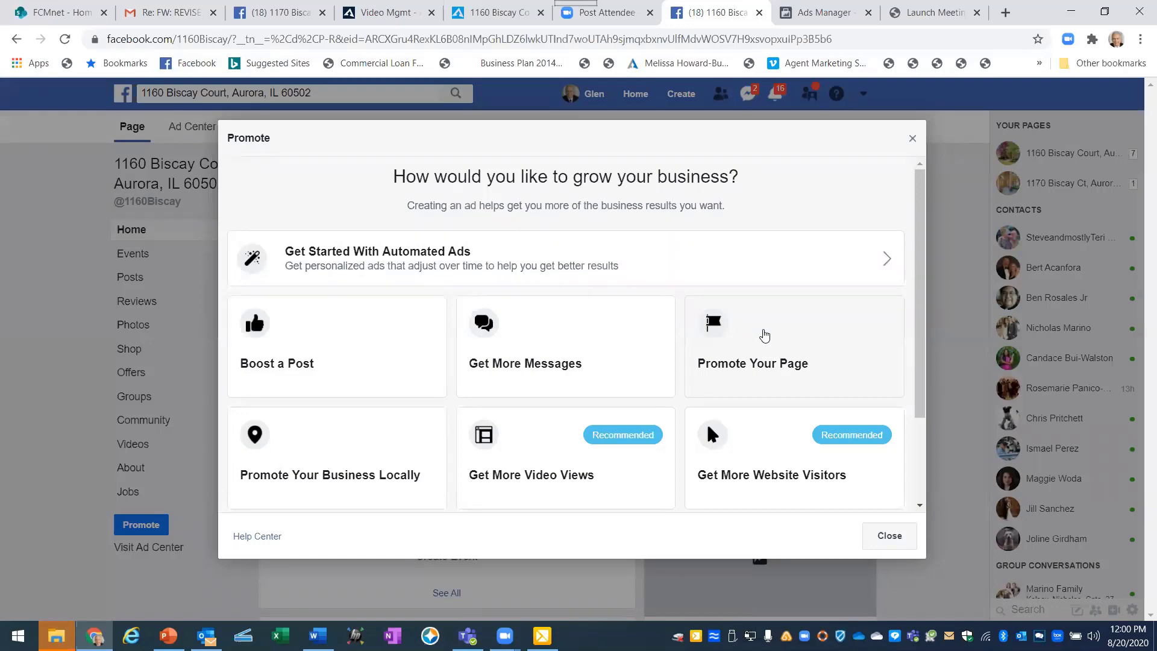
Choose Promote Your Page and review the ad's listing text, photo and Aurora targeting.
click(764, 336)
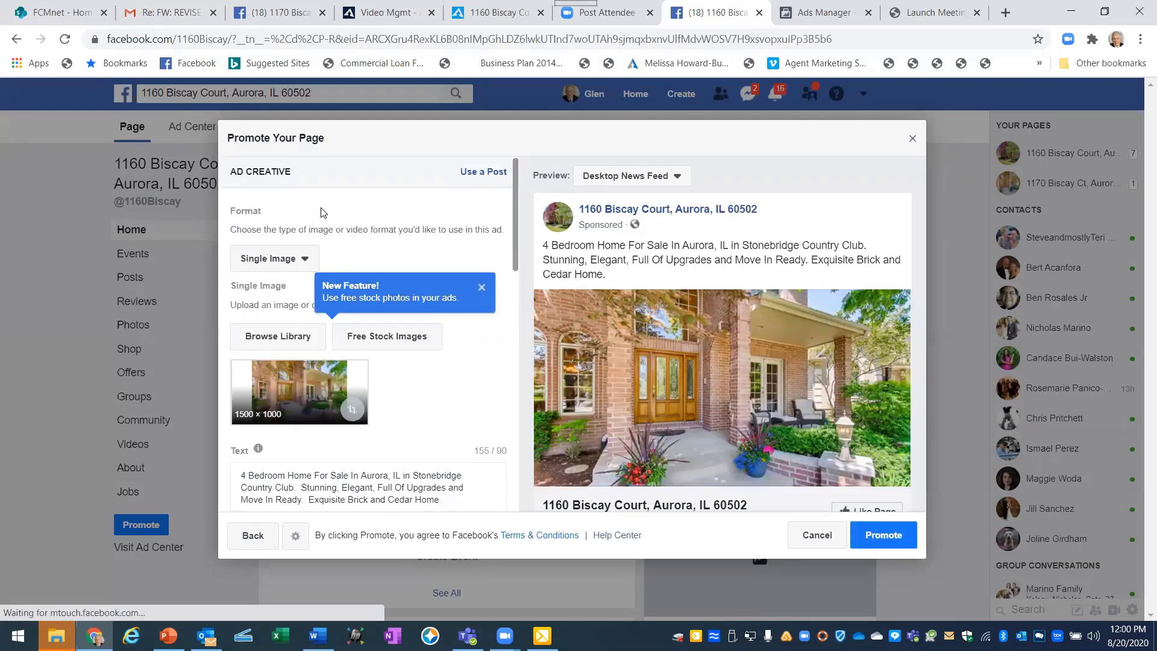
scroll(323, 225, down, 1)
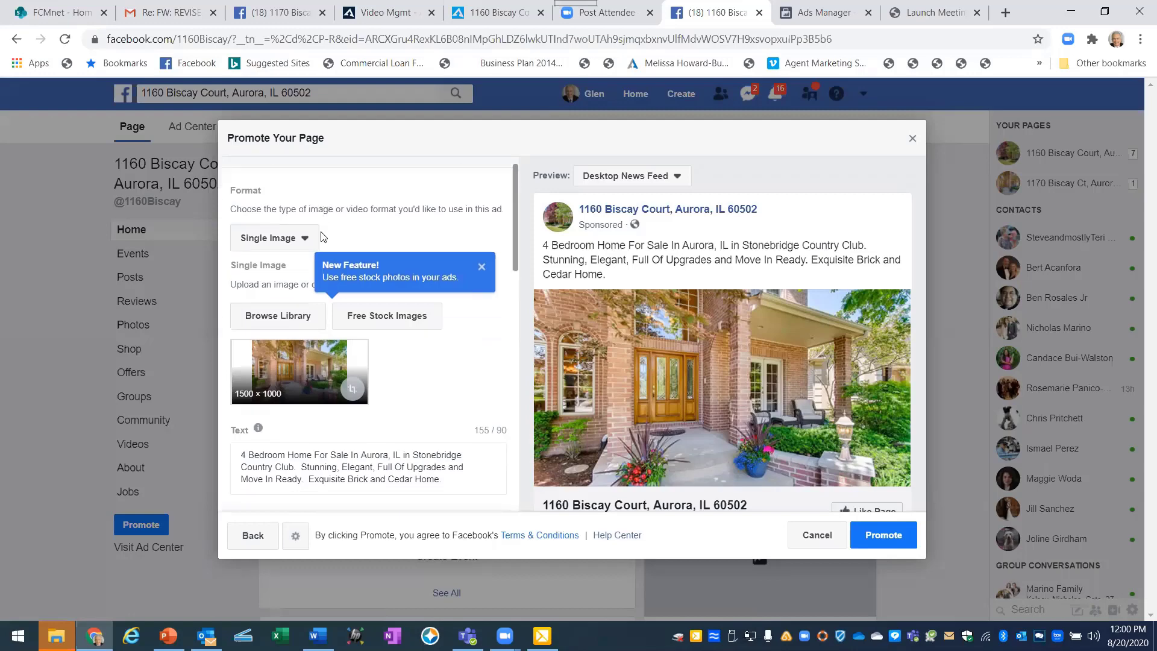
scroll(326, 256, up, 1)
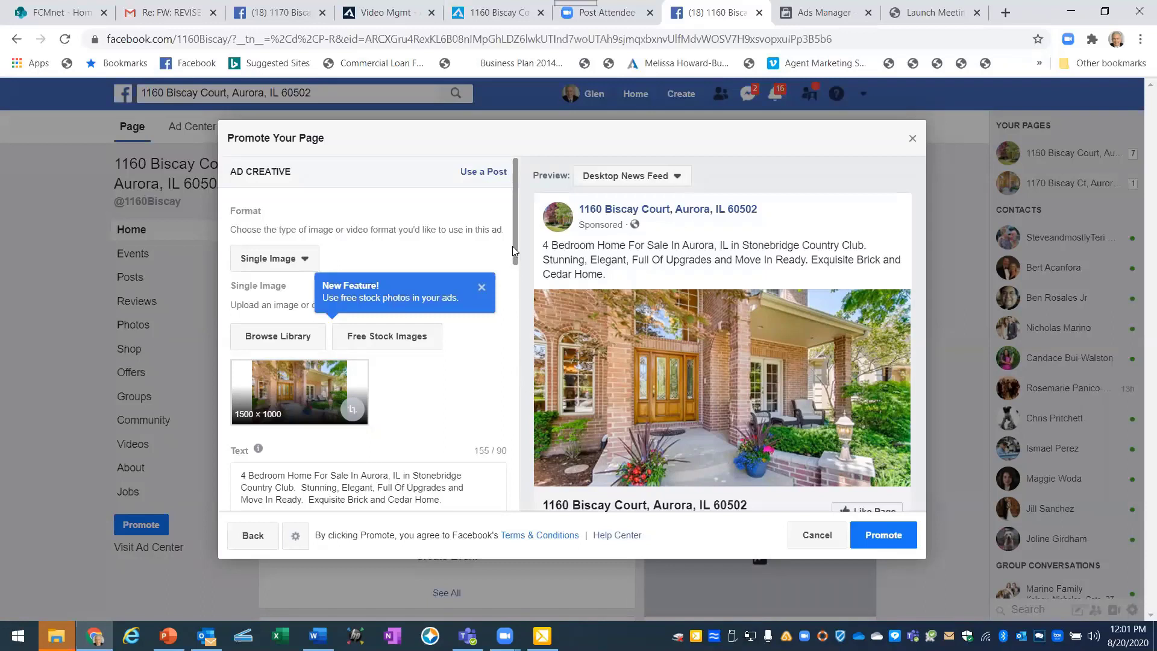
drag(513, 257, 508, 297)
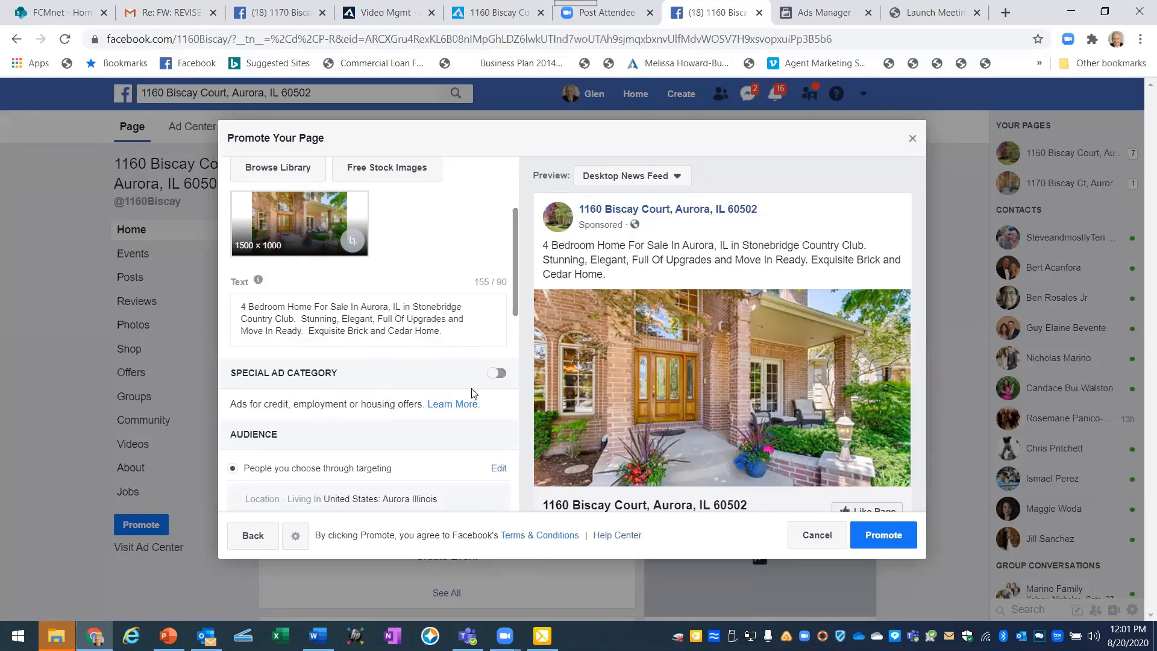
Mark the promotion as a Special Ad Category with Housing as the ad category.
click(495, 374)
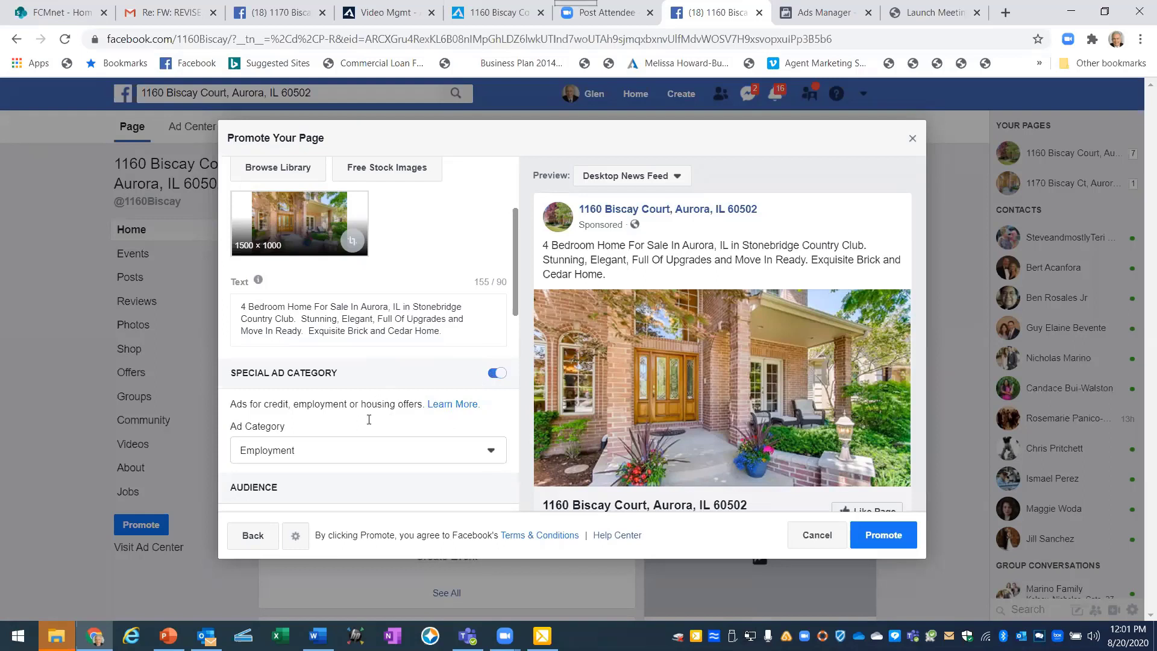
click(492, 456)
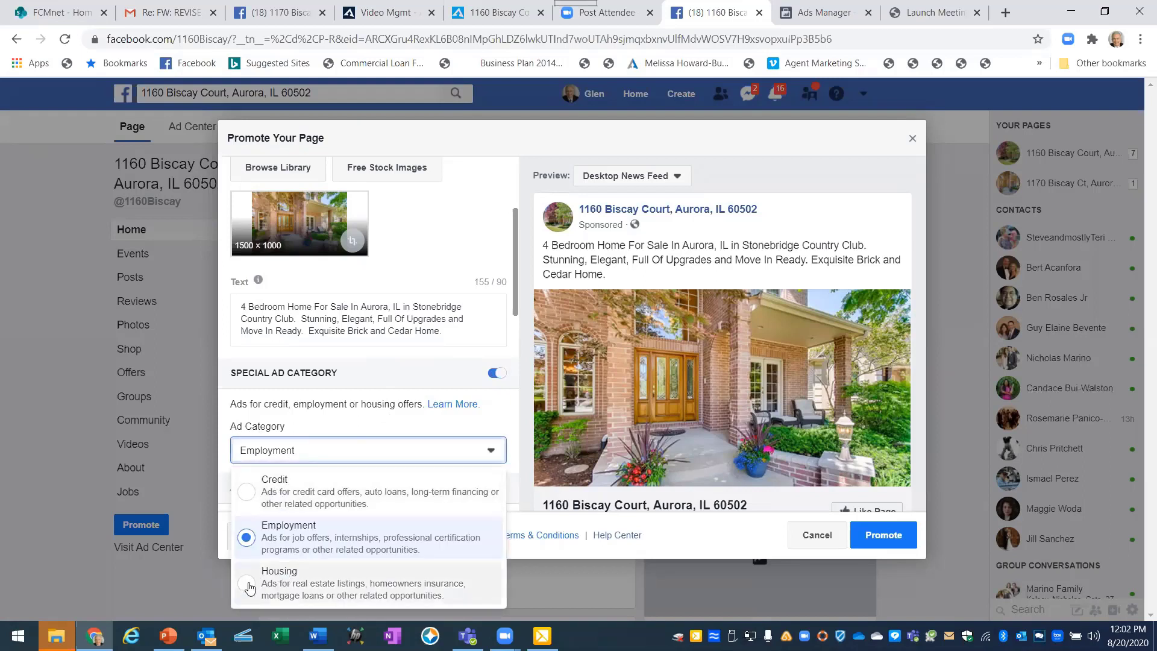
click(270, 586)
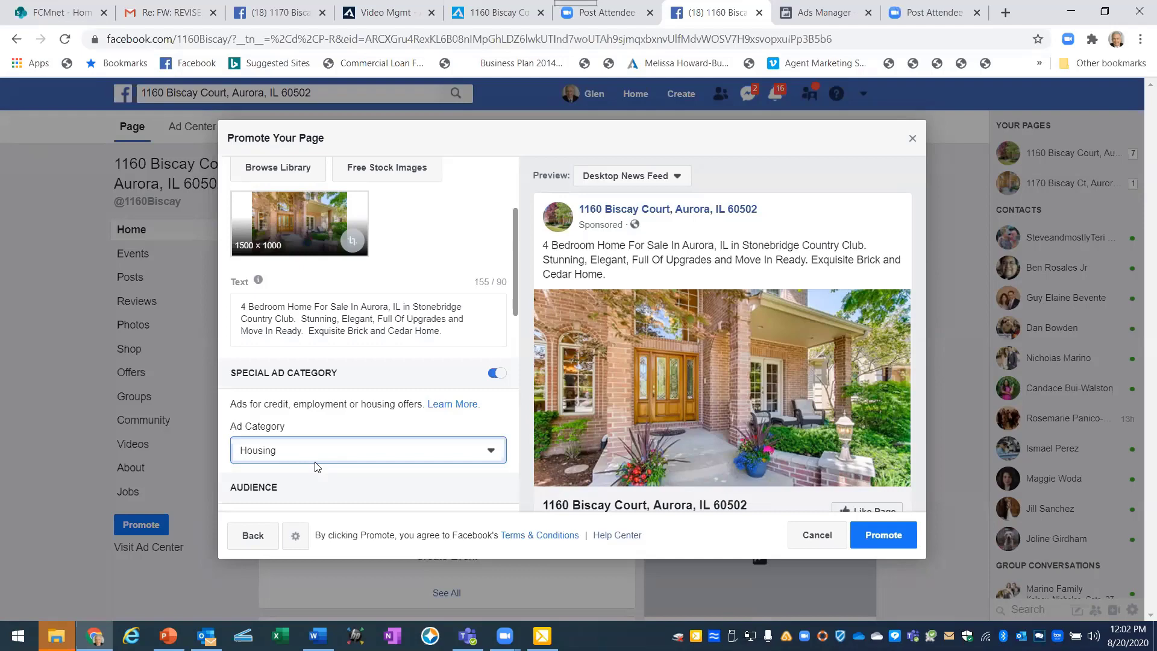
scroll(326, 440, down, 3)
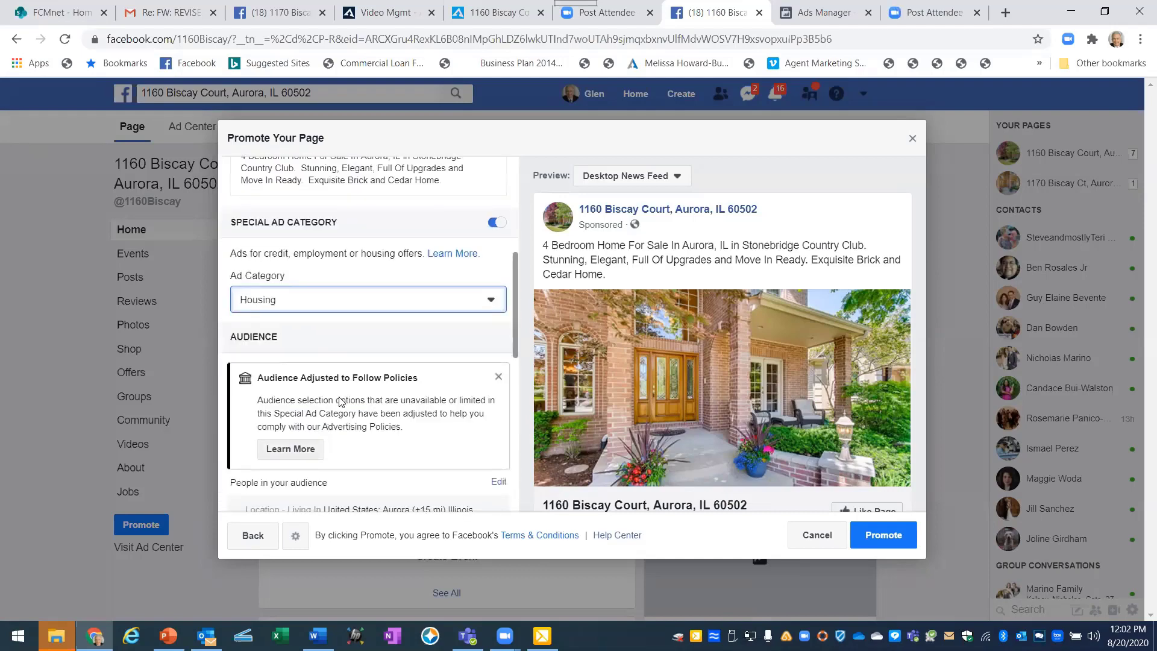
scroll(339, 401, down, 2)
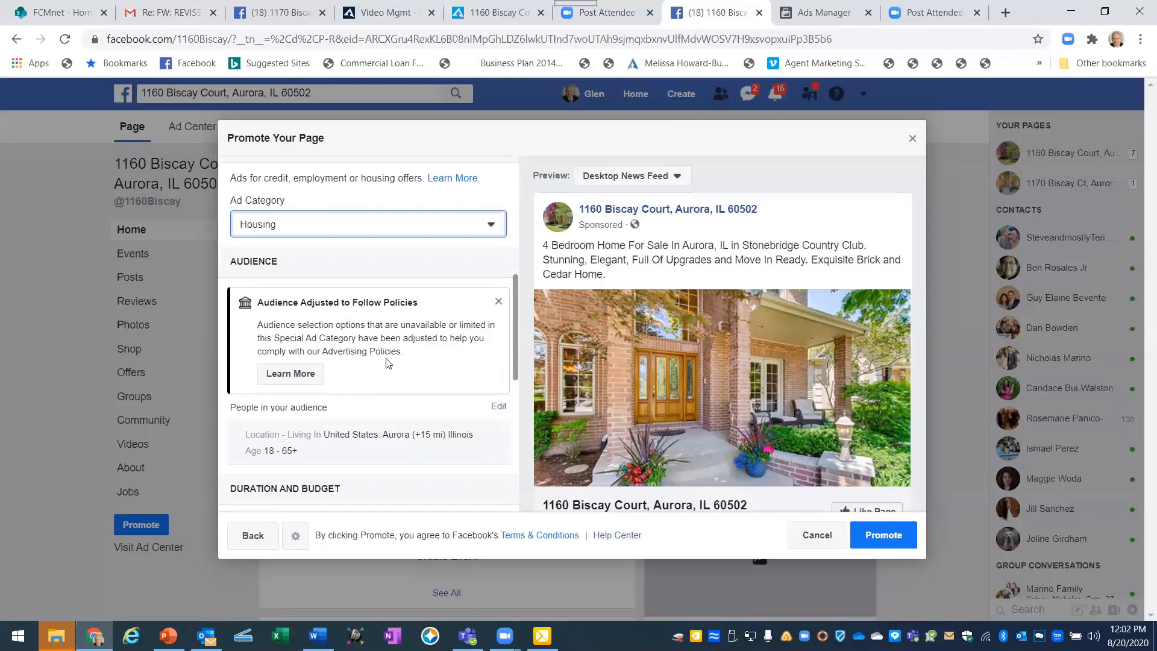
scroll(374, 360, down, 1)
scroll(374, 361, down, 3)
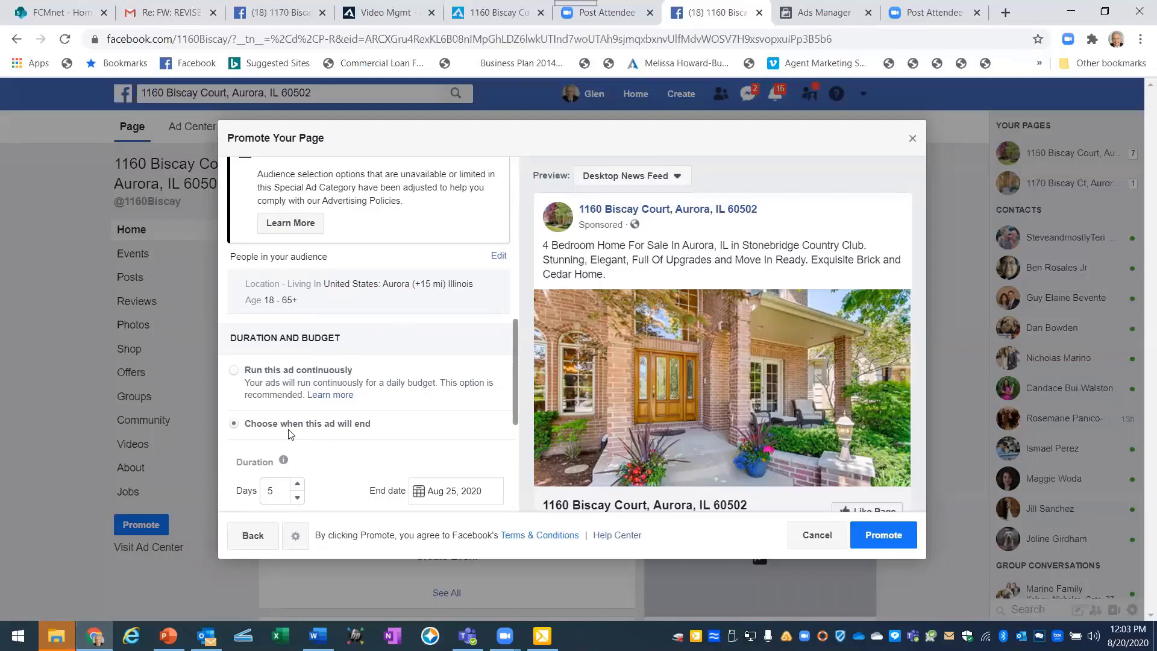
Extend the ad's end date to August 27.
scroll(323, 435, down, 2)
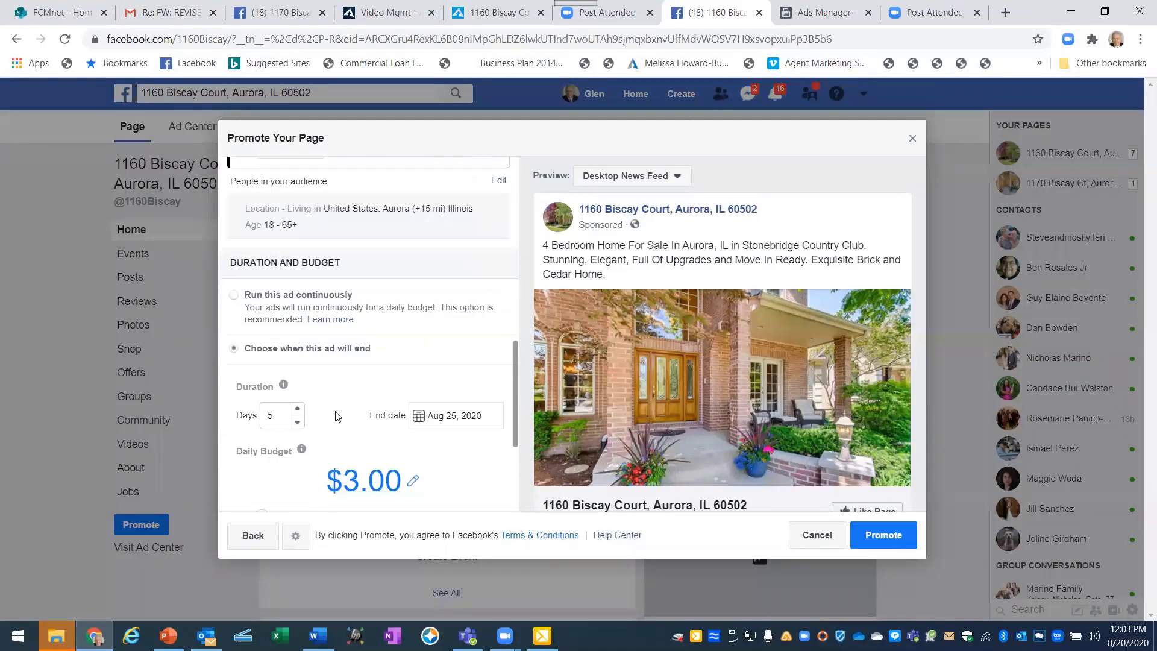
click(417, 420)
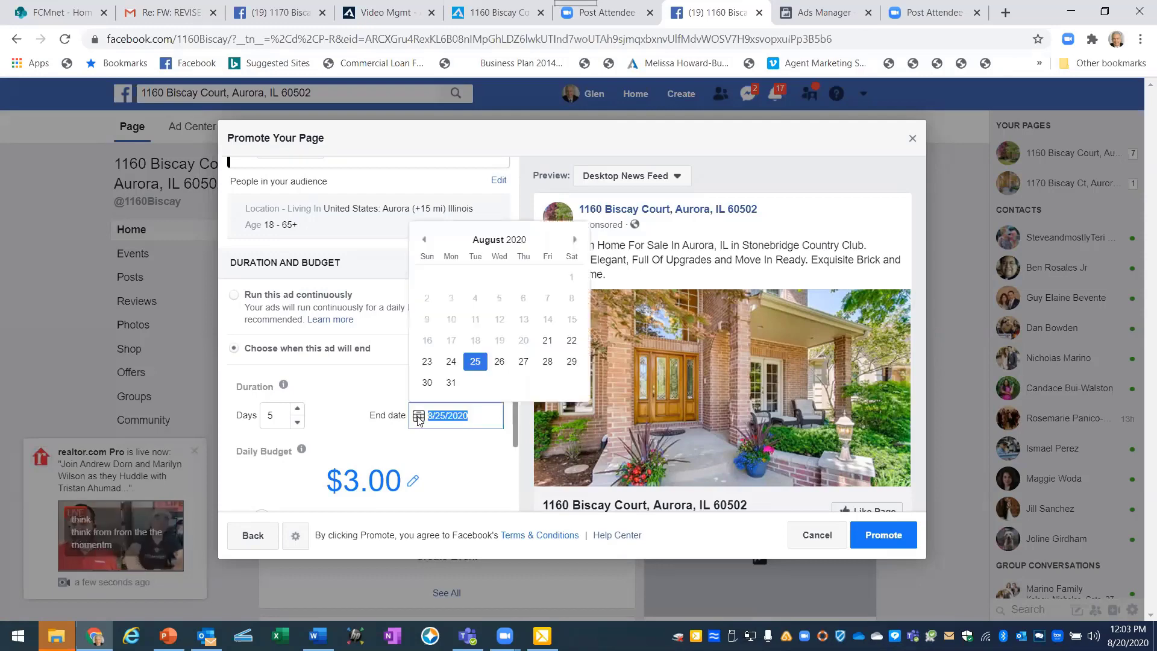
click(523, 362)
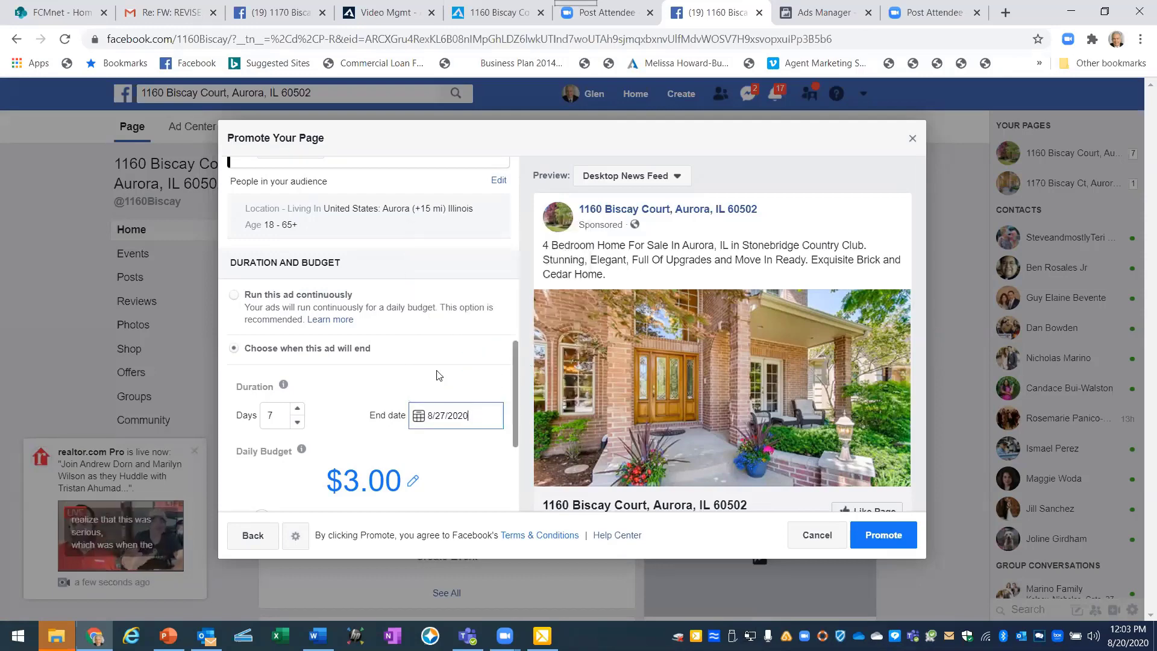
click(362, 413)
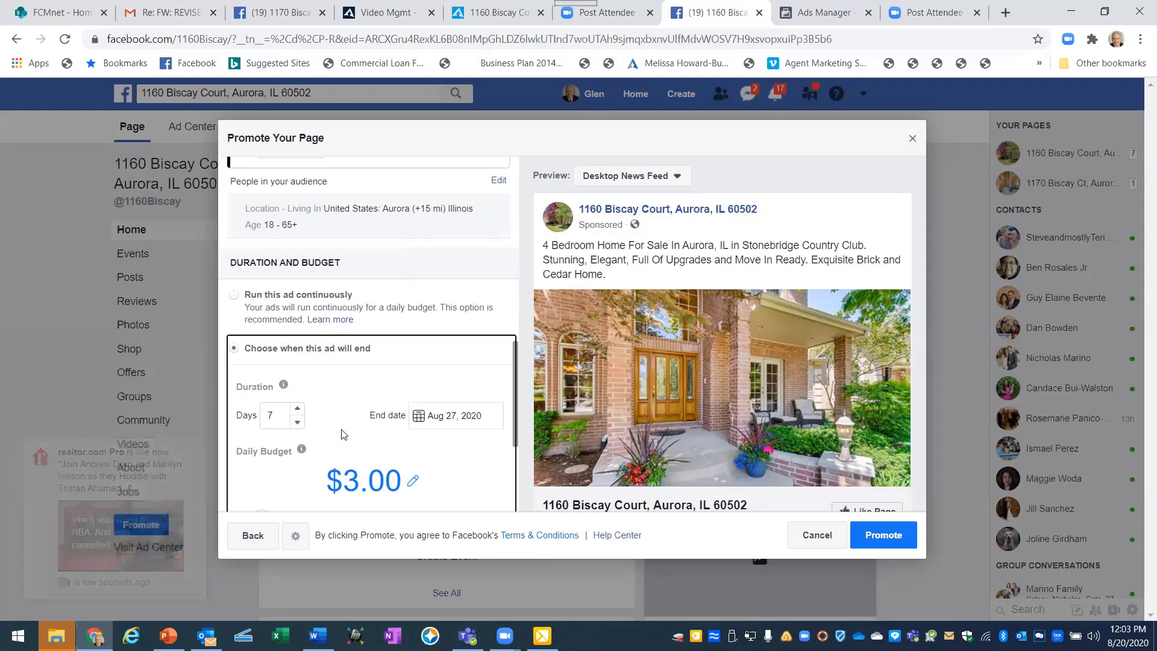
Change the daily budget from $3.00 to $10.00, giving a $70.00 total.
scroll(352, 432, down, 1)
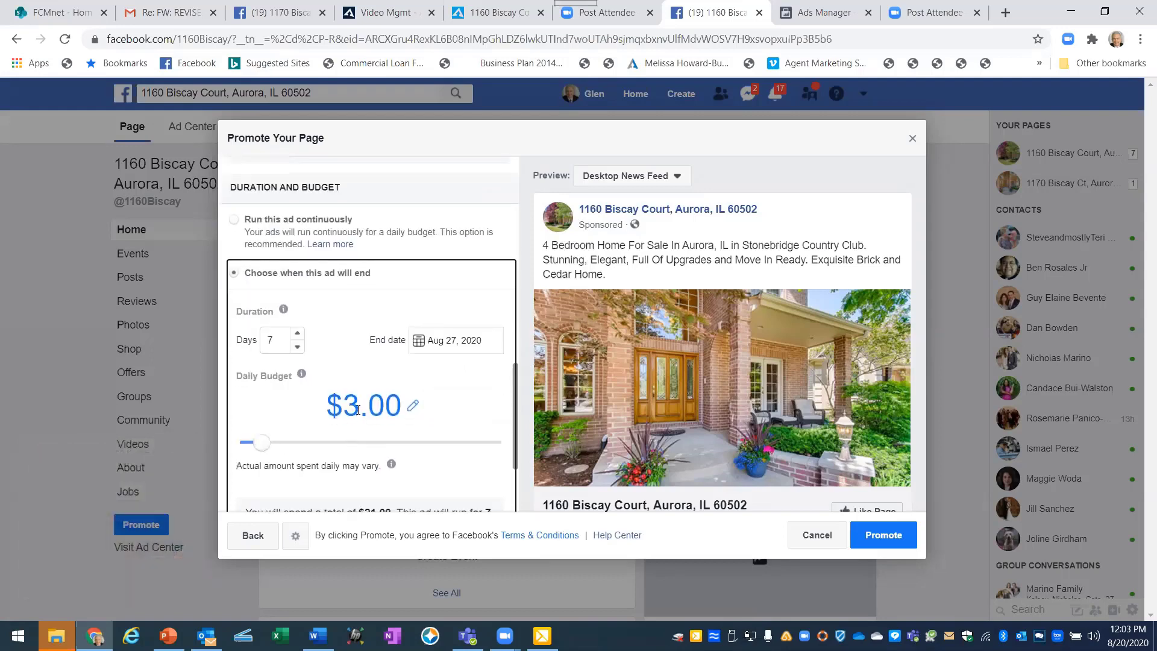
click(358, 409)
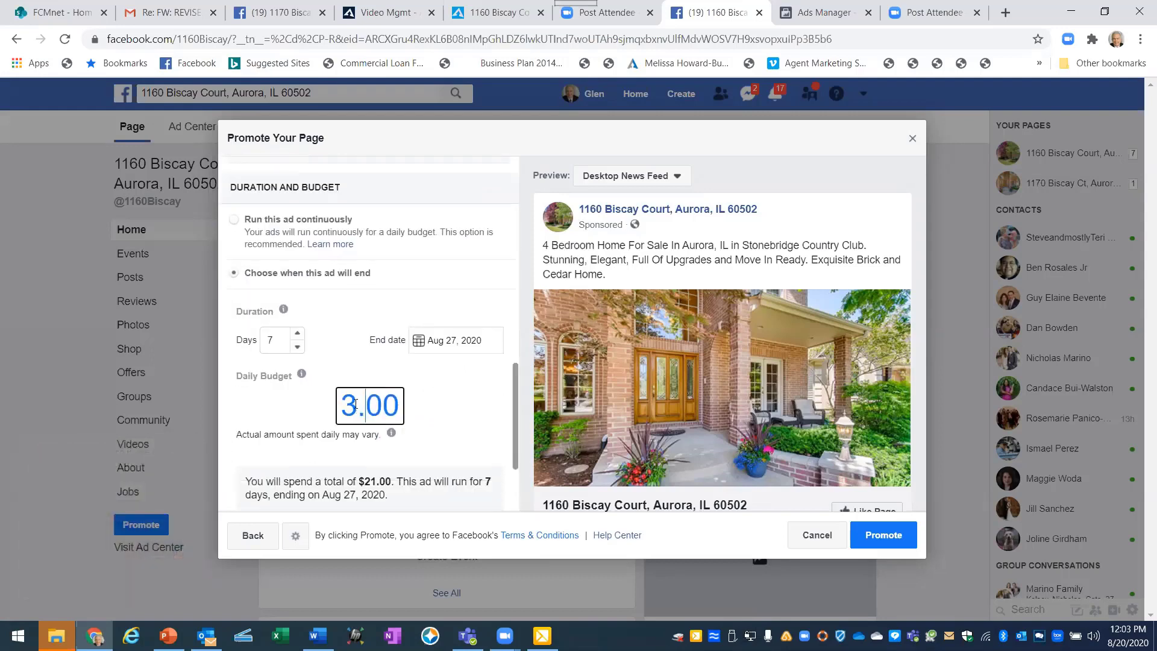
click(356, 404)
key(BackSpace)
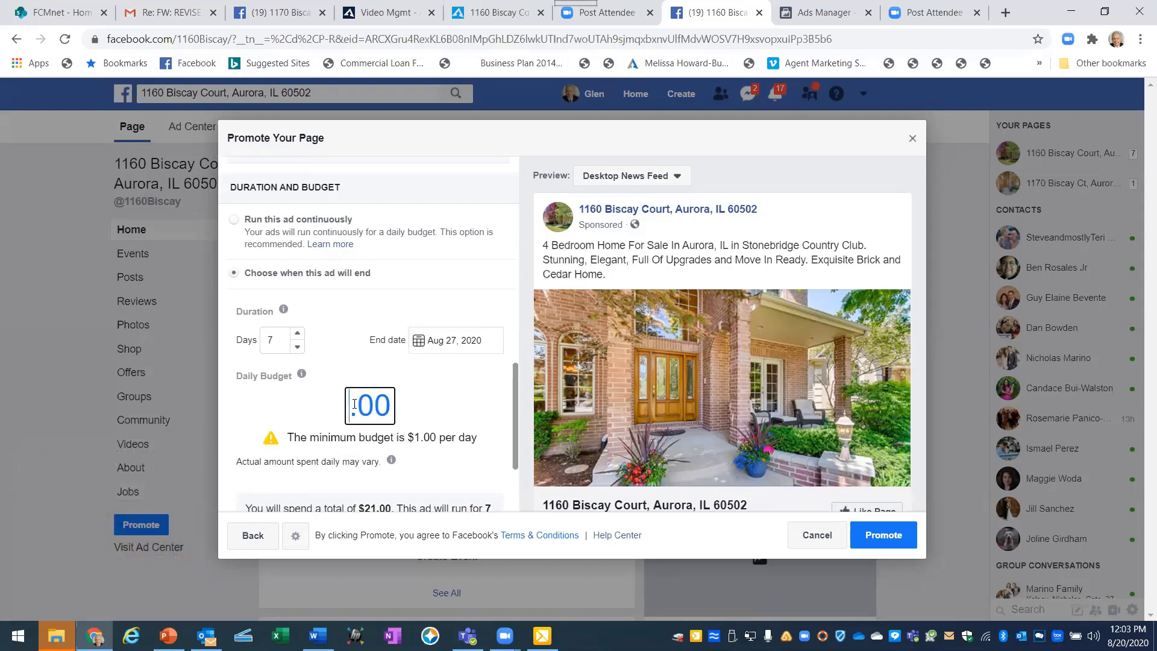
text(10)
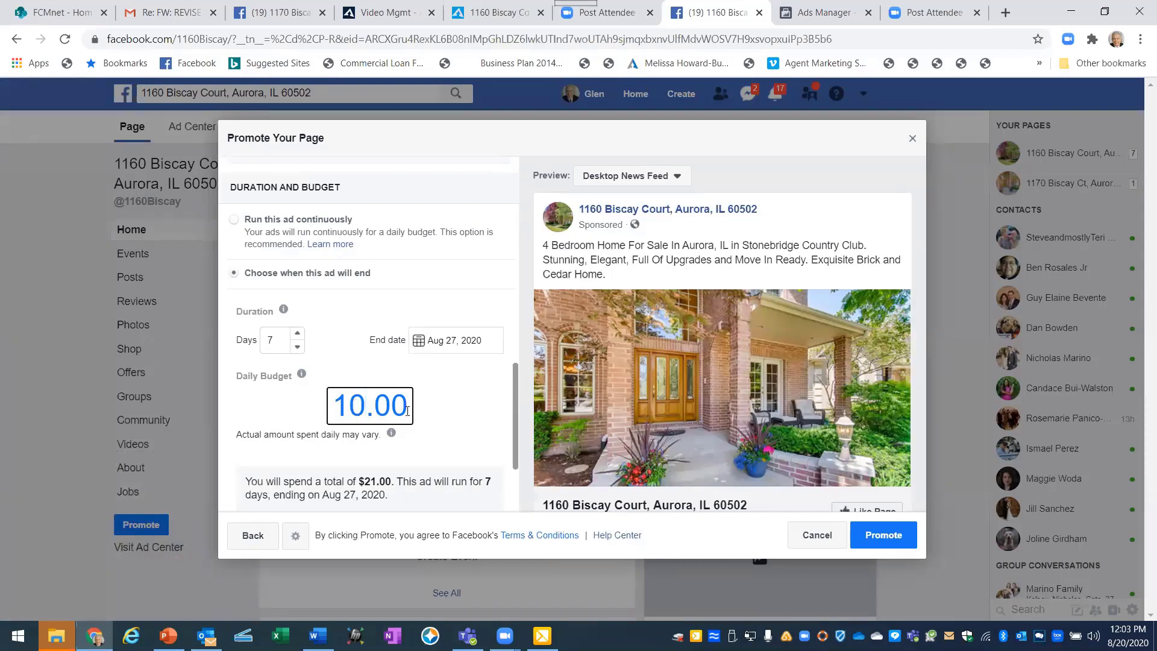
click(419, 461)
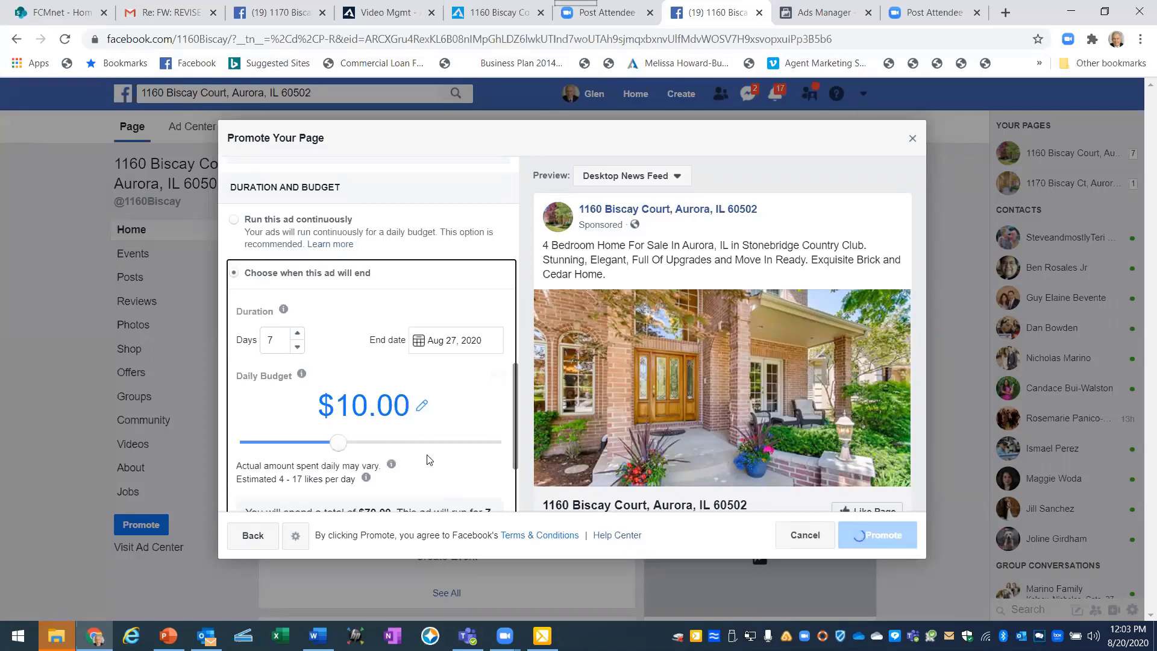
scroll(436, 459, down, 2)
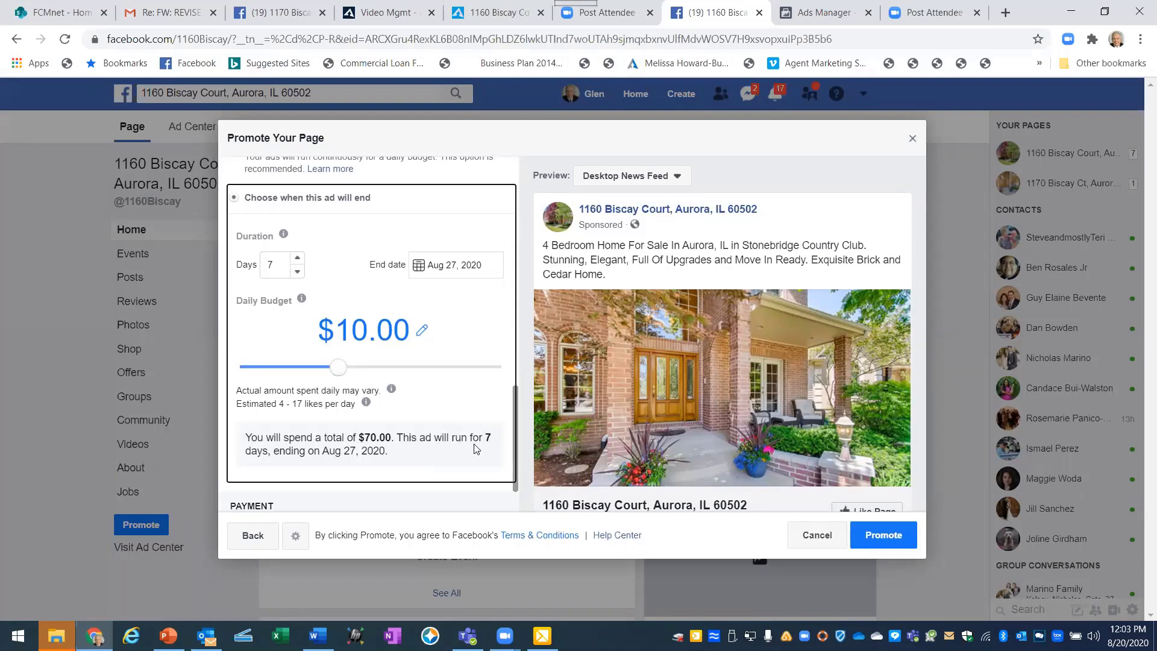
click(365, 331)
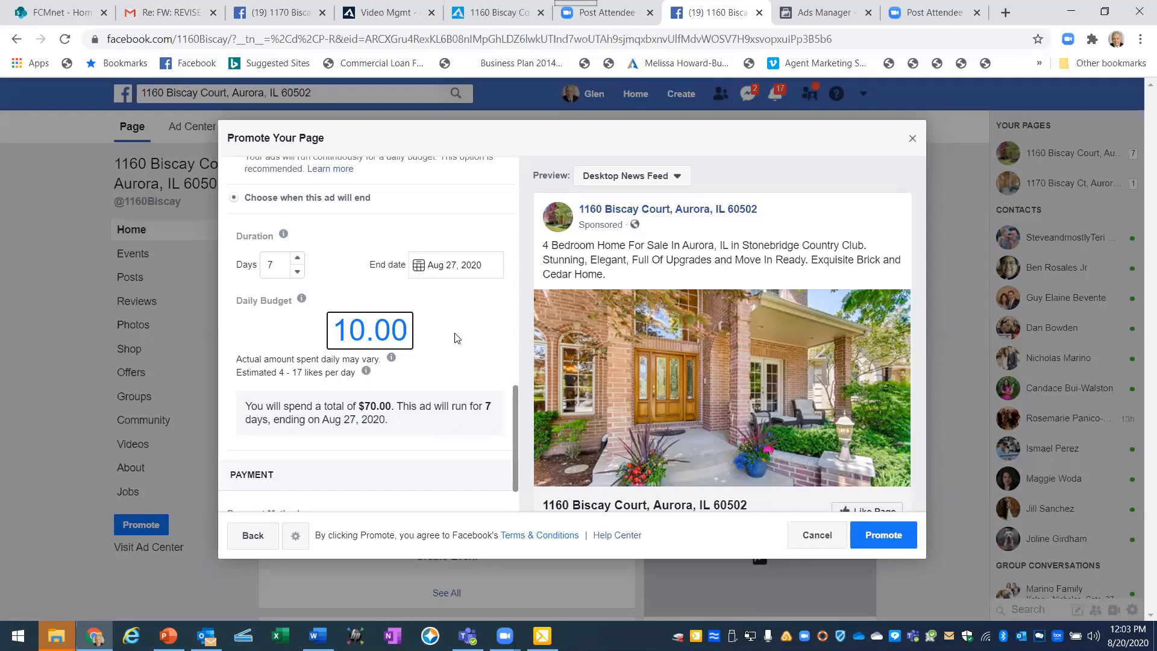
scroll(456, 338, down, 1)
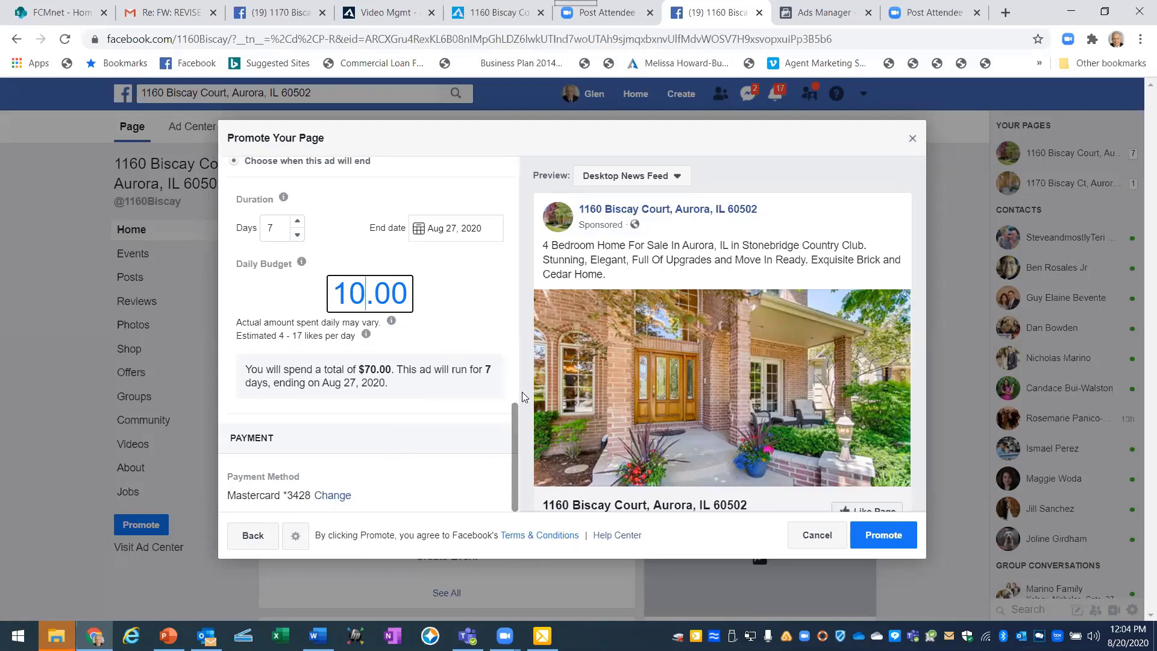
scroll(529, 378, down, 2)
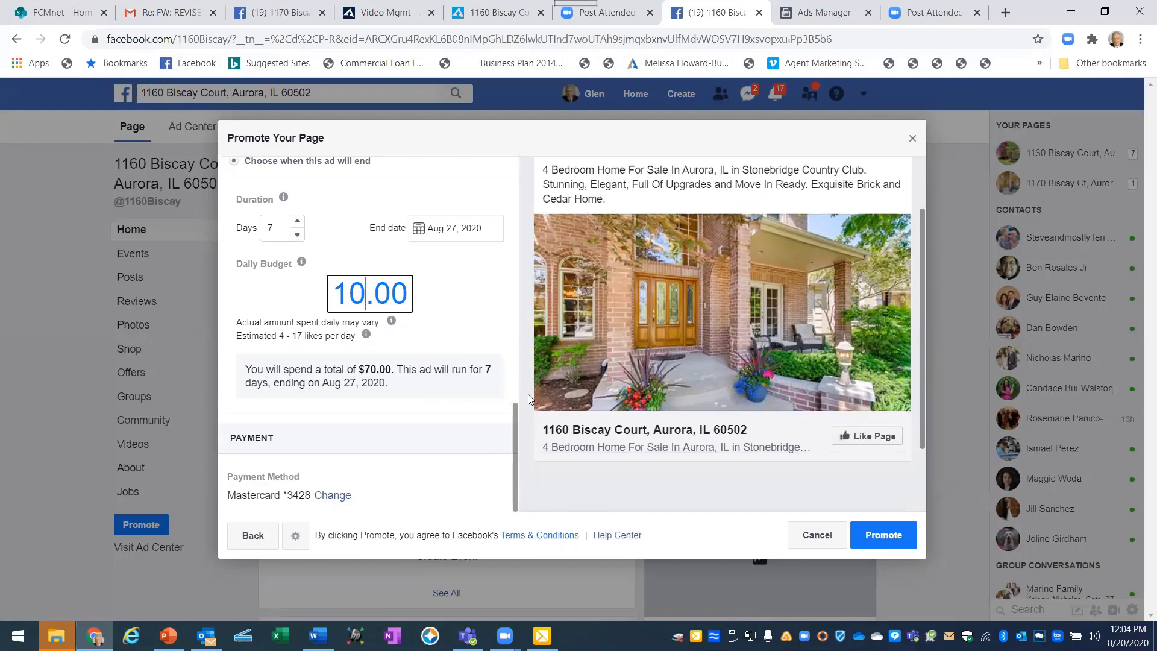
scroll(528, 394, down, 1)
scroll(528, 394, down, 2)
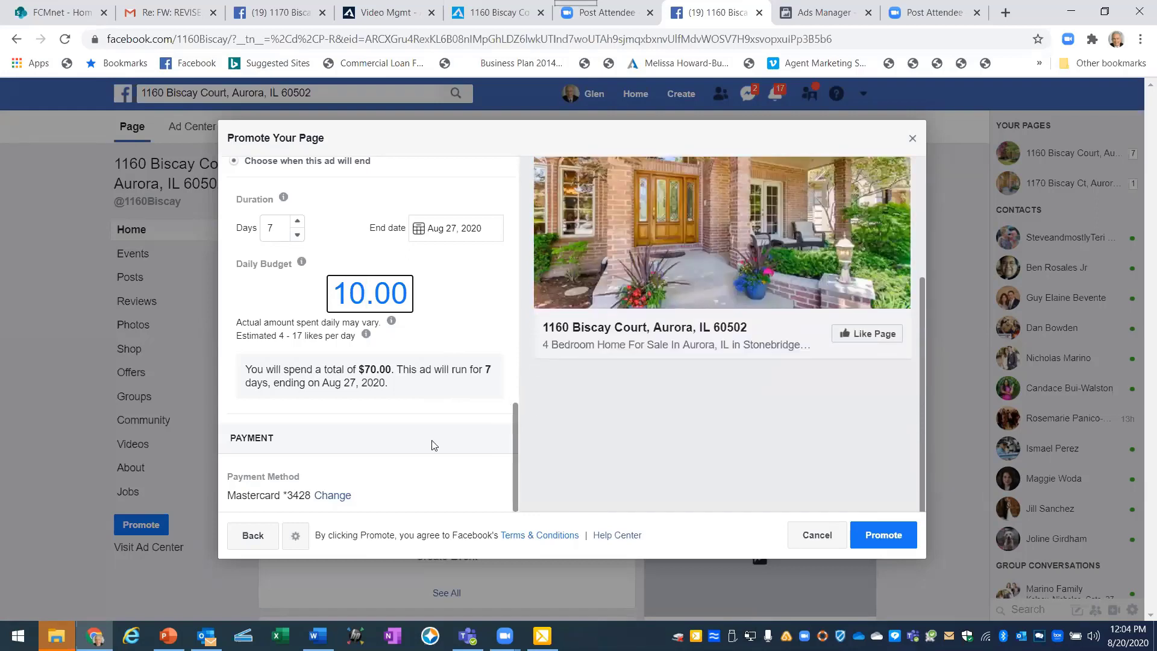
scroll(449, 428, up, 15)
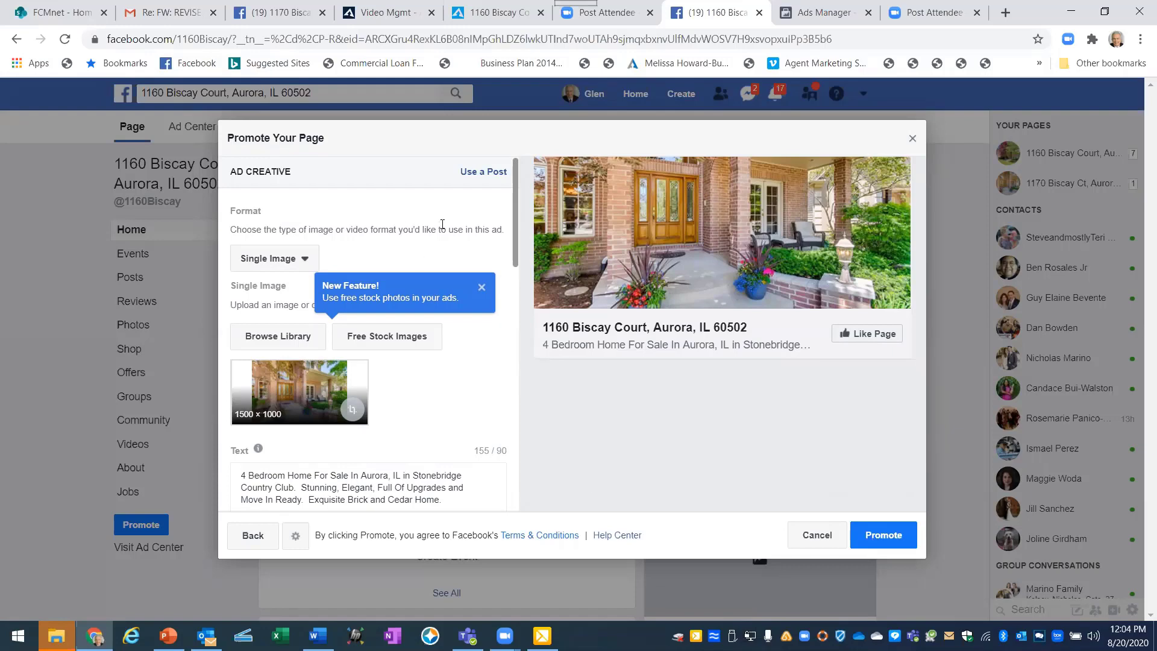
drag(512, 214, 514, 240)
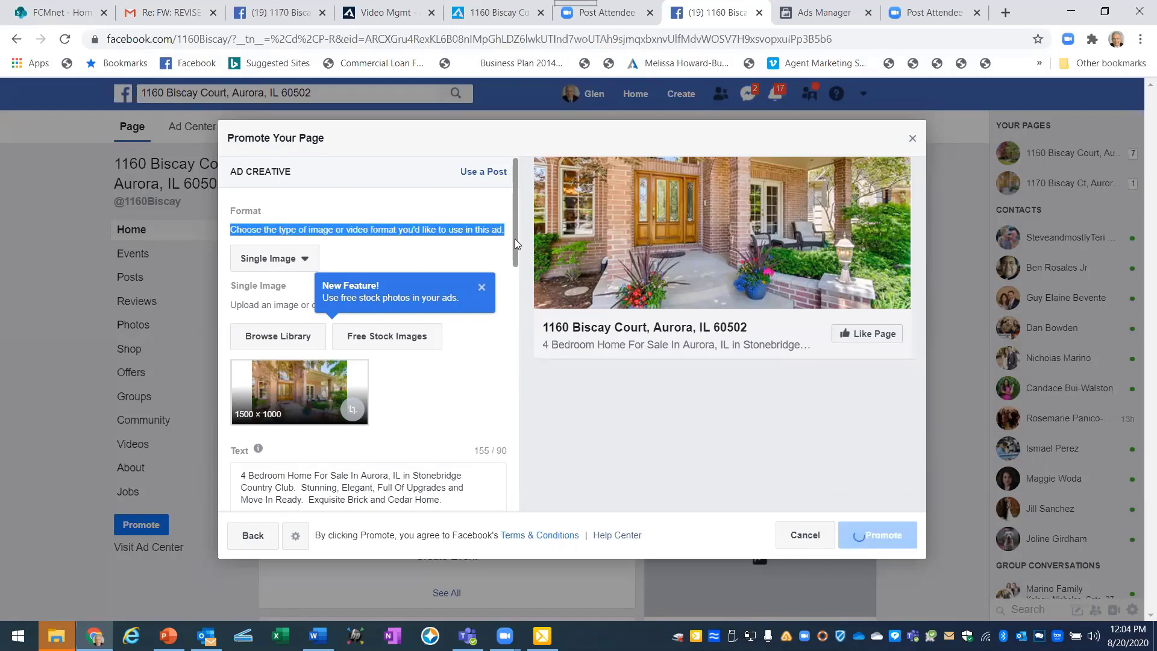
scroll(514, 283, down, 4)
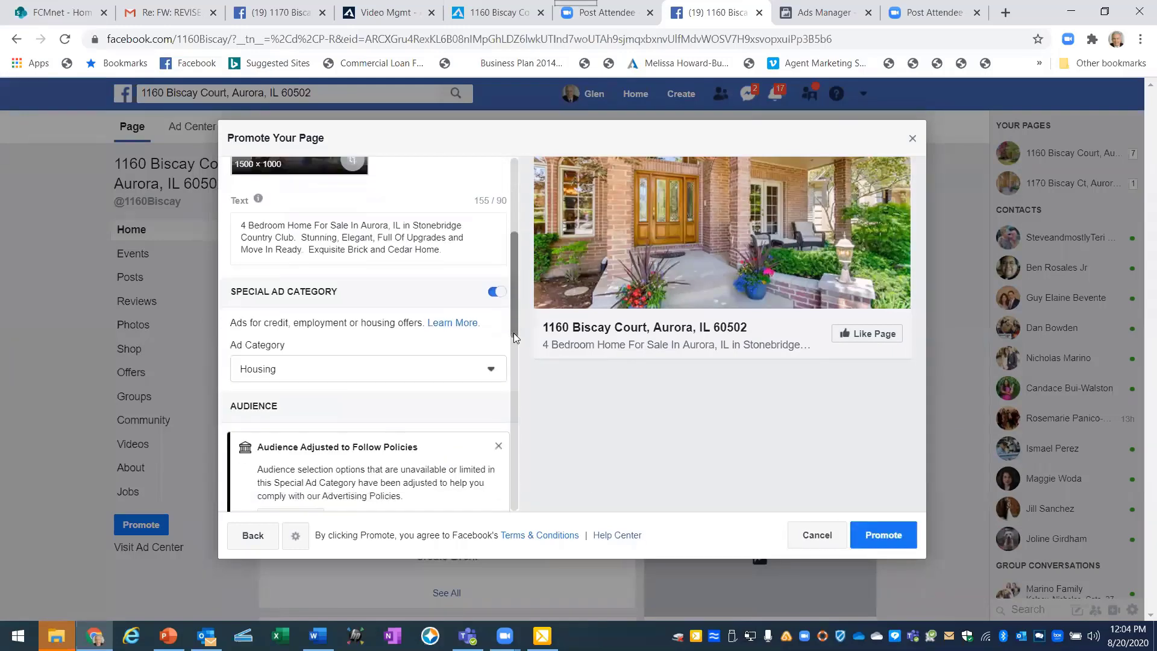
scroll(510, 365, down, 3)
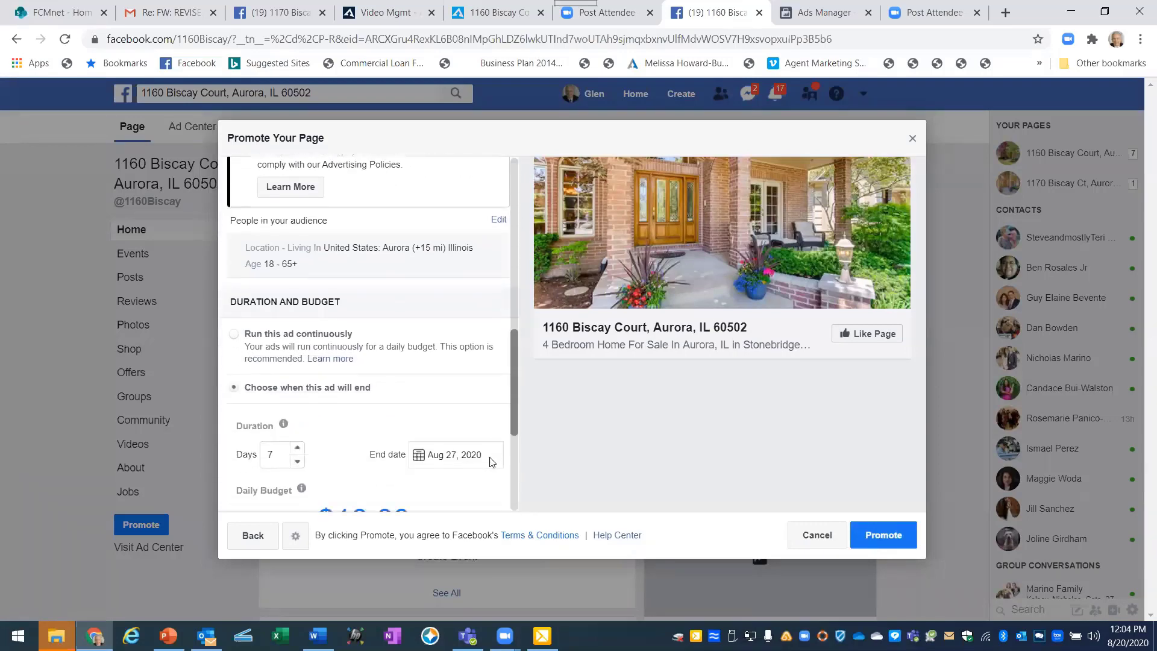
scroll(508, 399, up, 4)
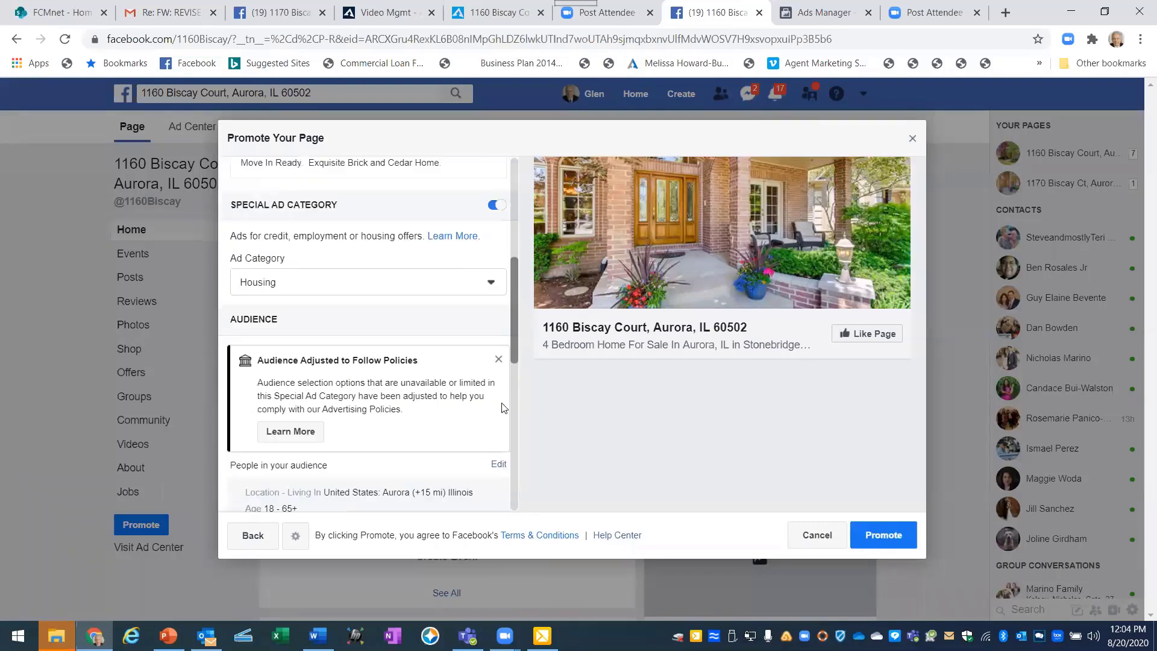
scroll(509, 459, down, 4)
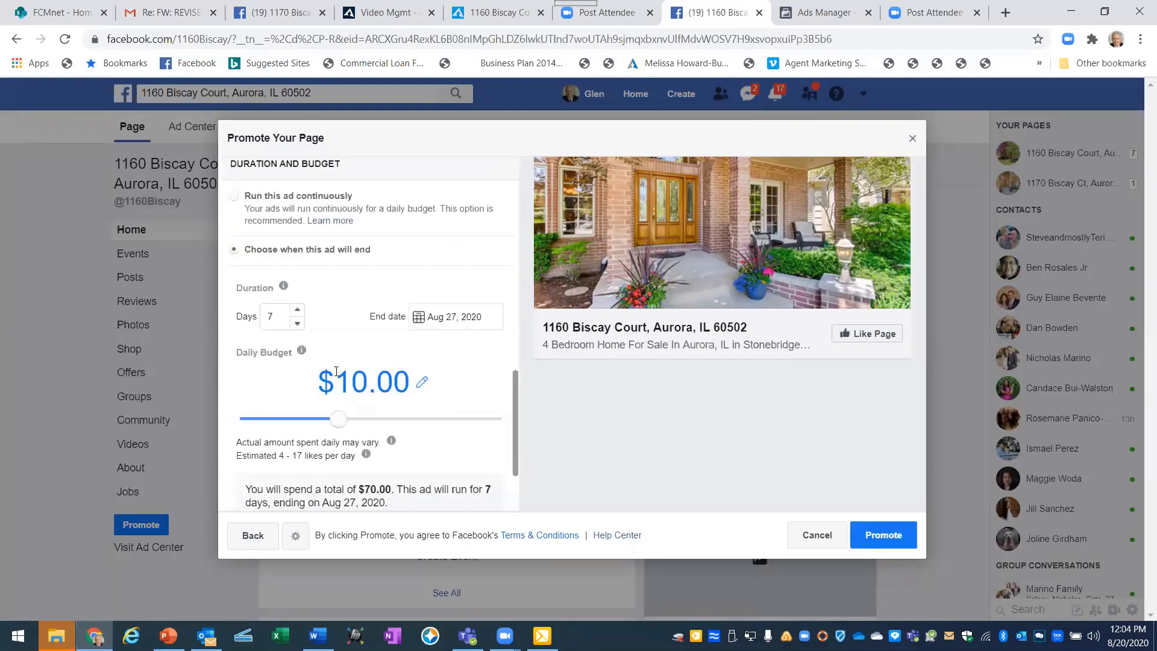
Lower the daily budget to $5.00 ($35.00 total) and submit the promotion.
click(363, 381)
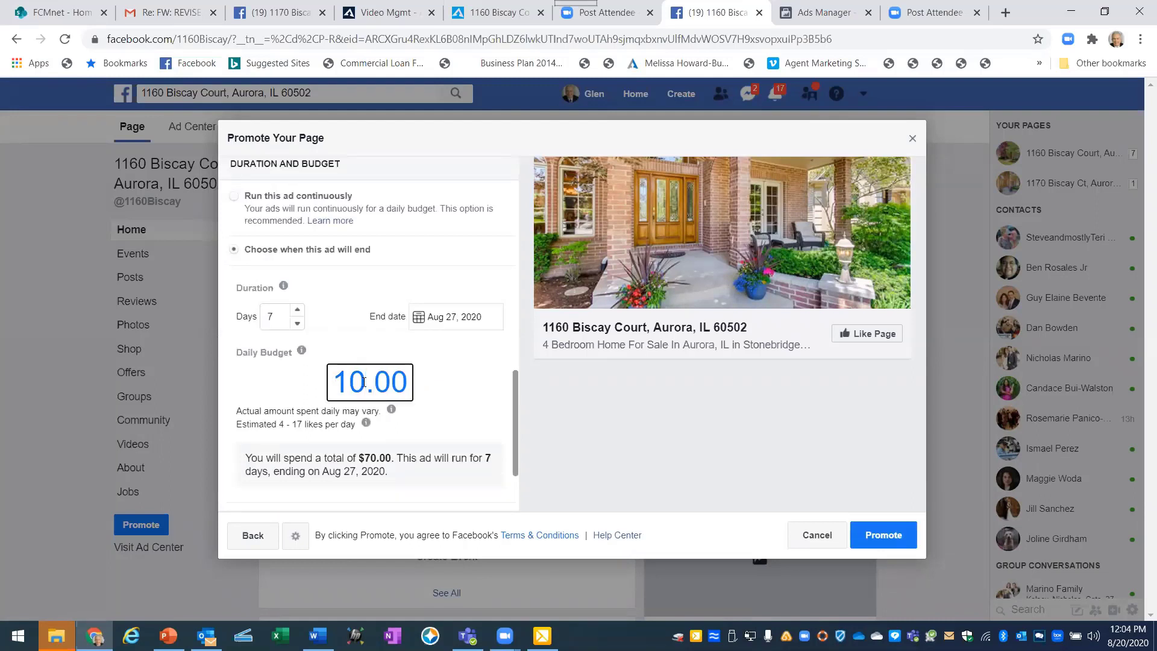
key(BackSpace)
key(BackSpace)
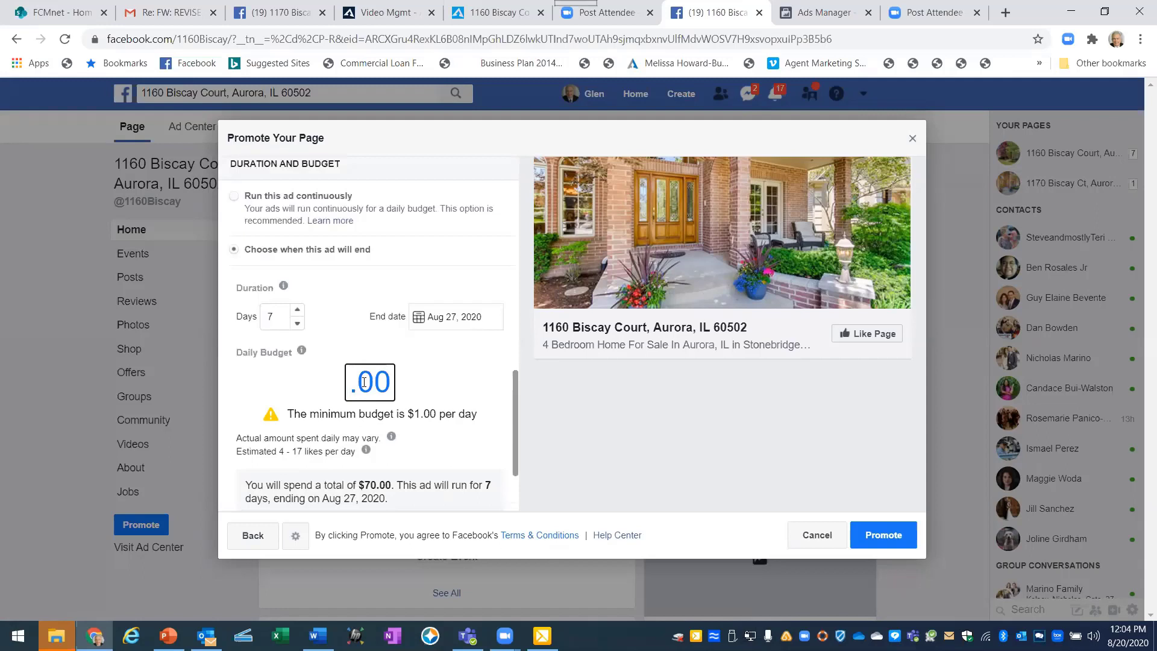
text(5)
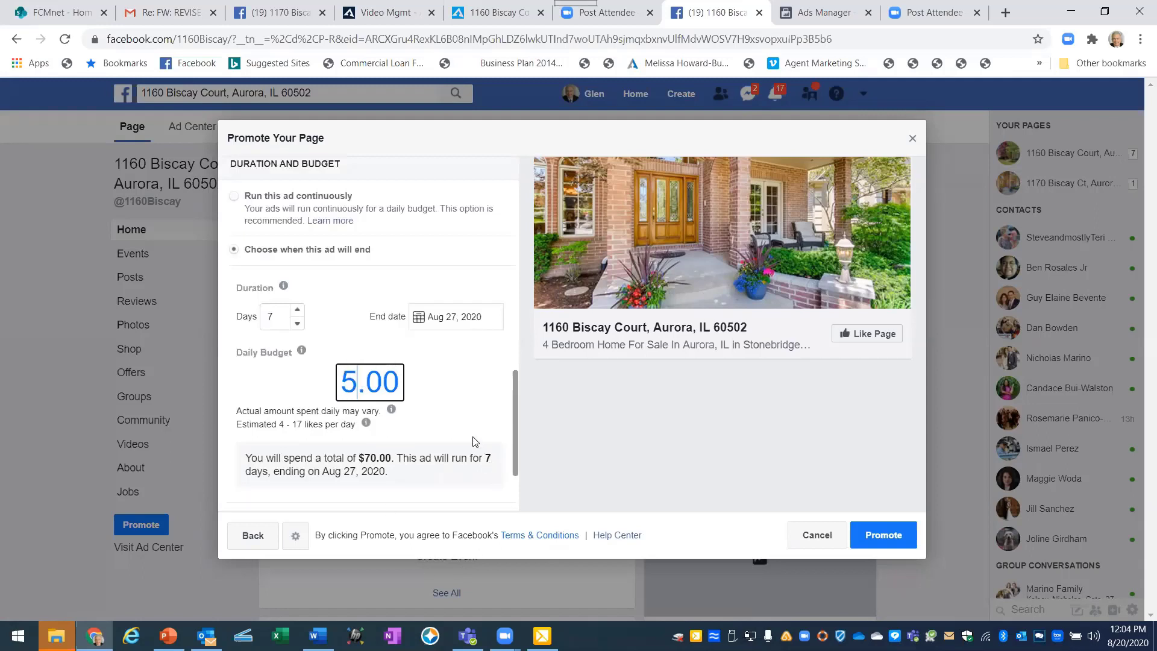
click(474, 440)
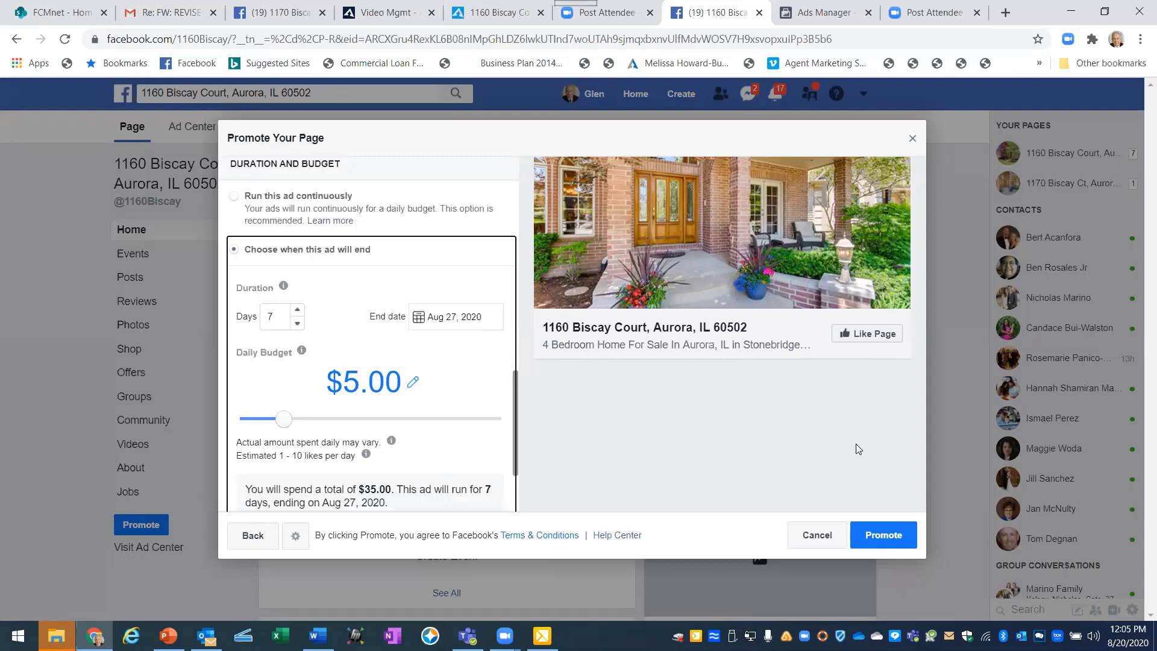
click(886, 535)
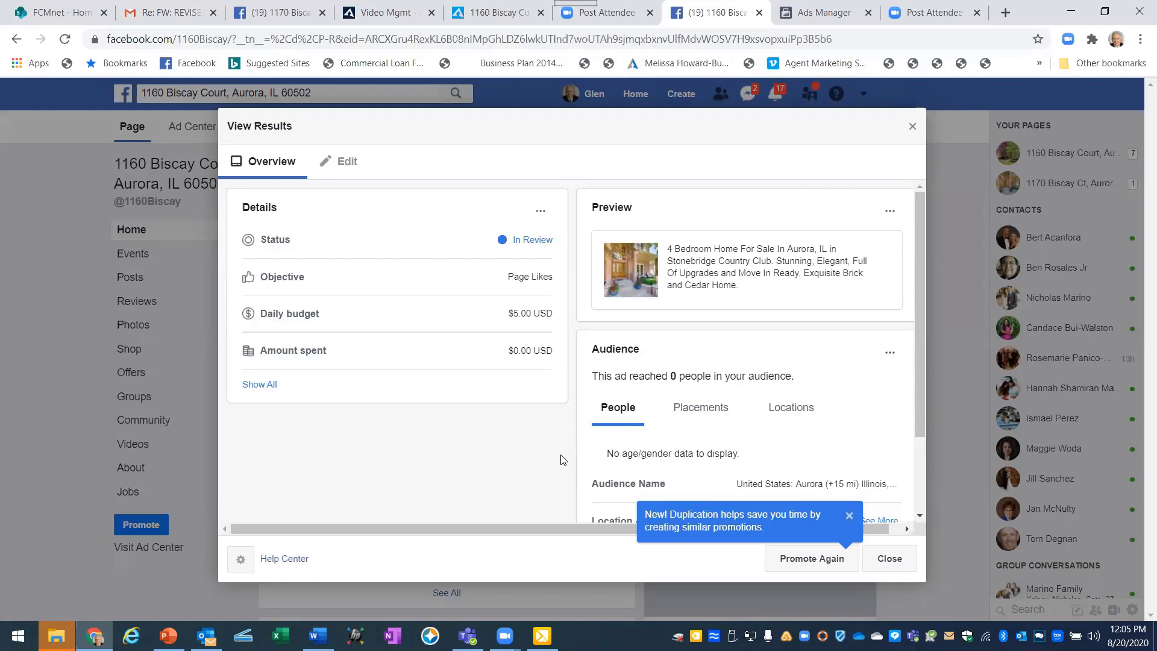
click(891, 561)
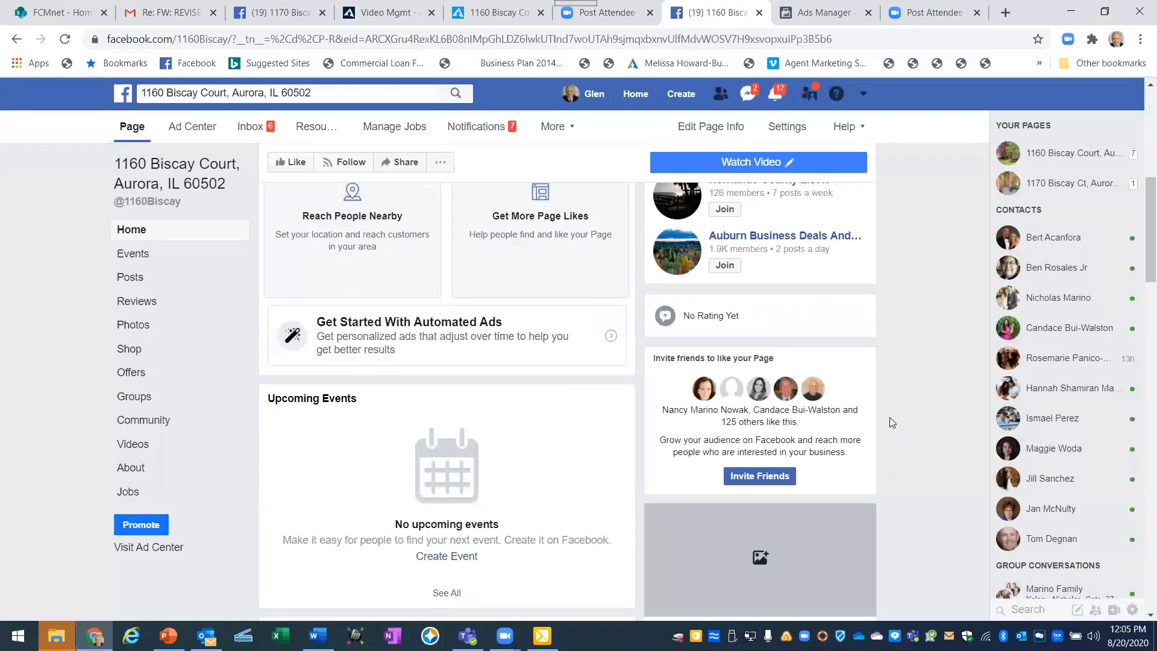
scroll(889, 417, up, 2)
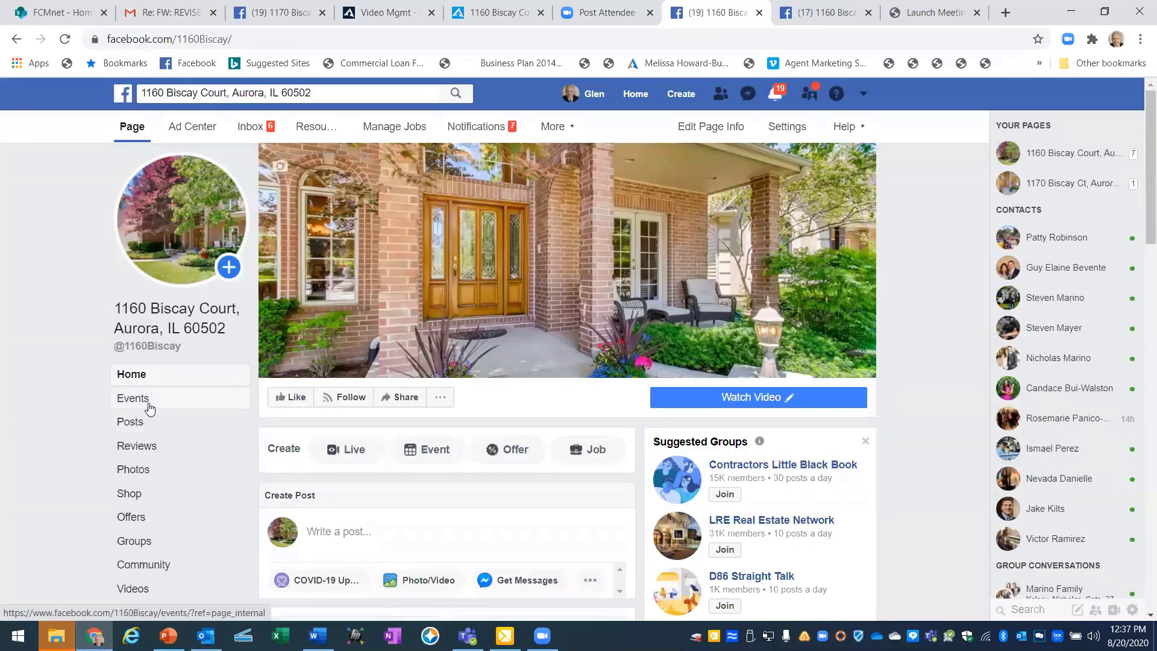
From the page's Events section, start a new event with + Create Event.
click(127, 404)
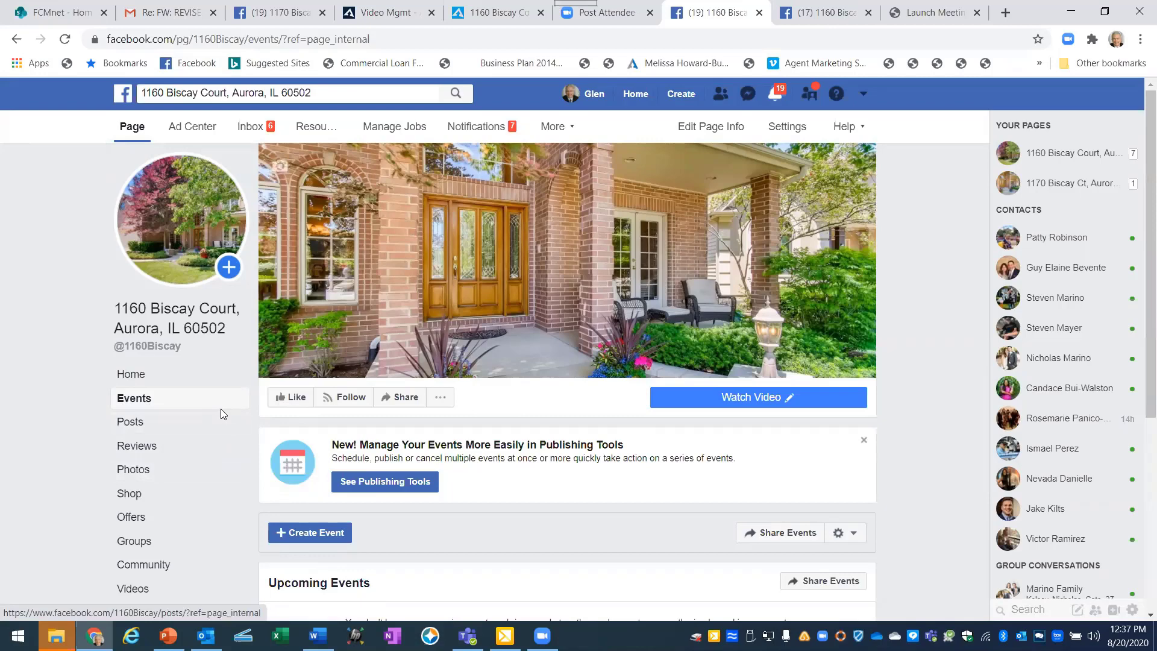
scroll(221, 416, down, 5)
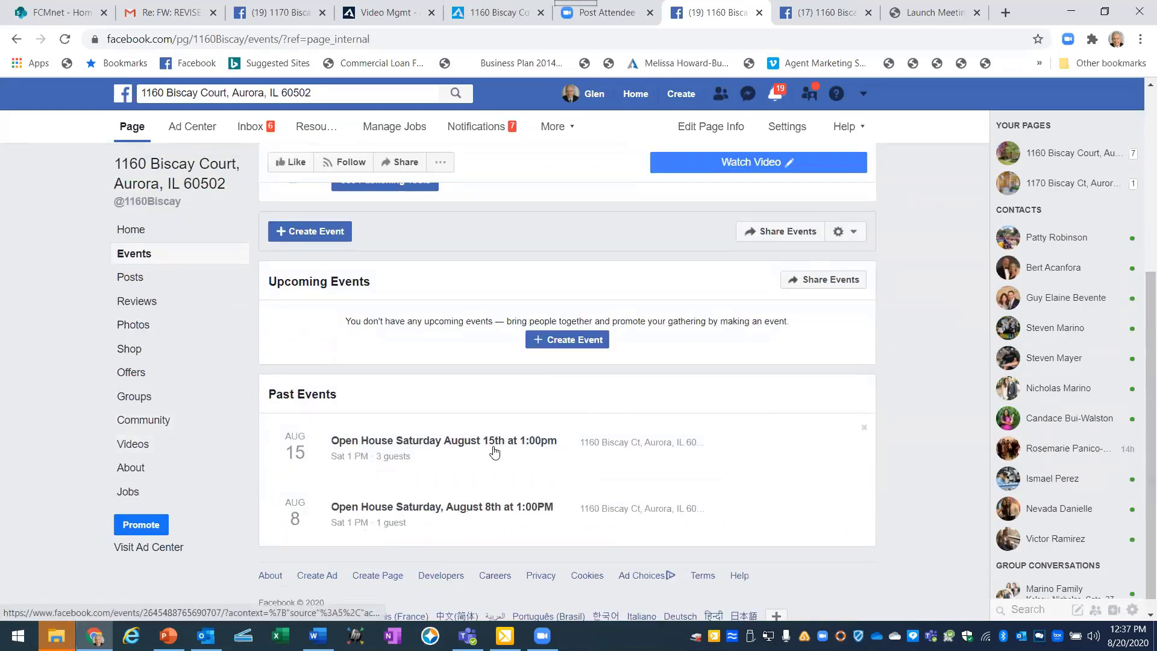
mouse_move(491, 444)
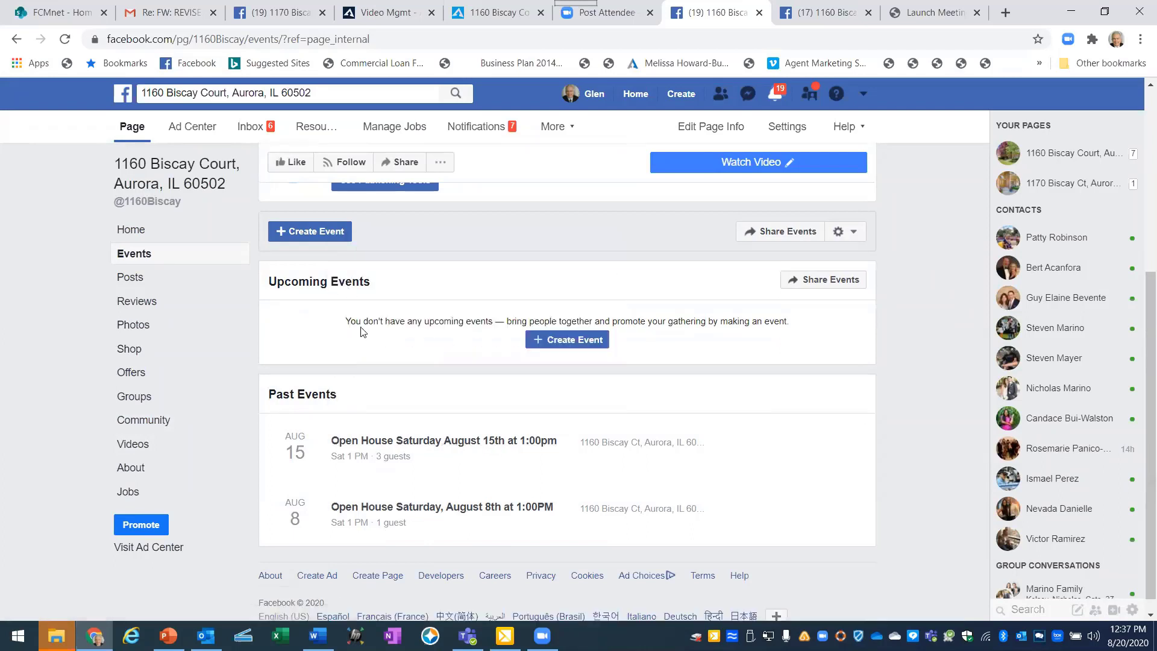
click(565, 340)
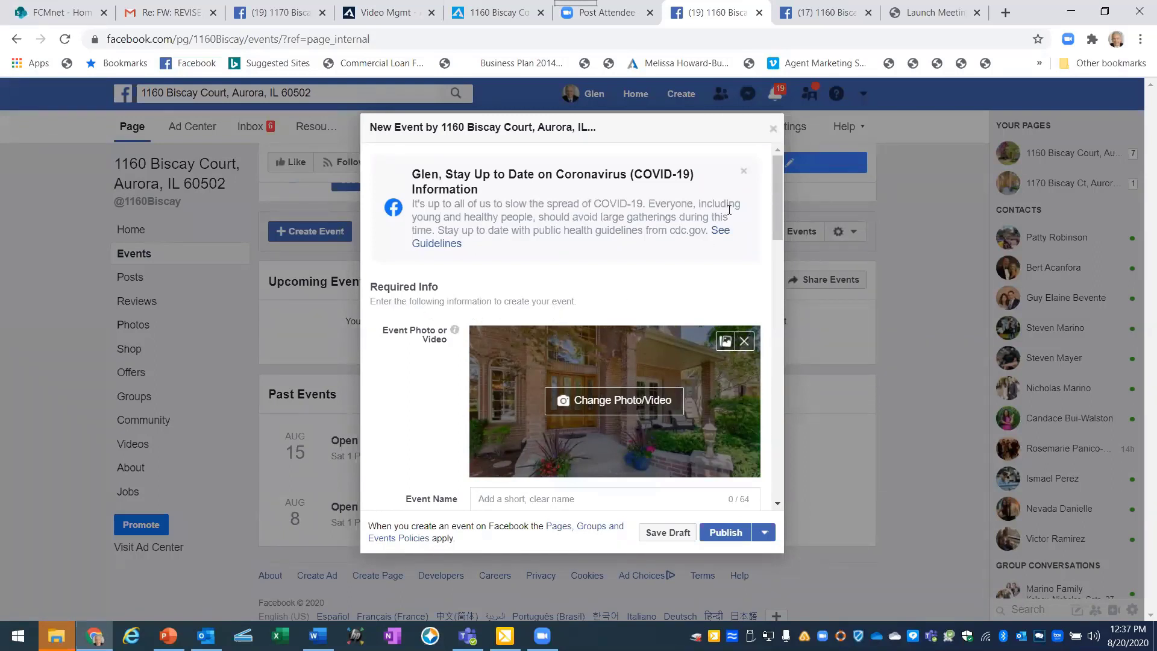
Dismiss the COVID-19 notice and name the event 'Open House This Sunday, August 23rd'.
click(744, 171)
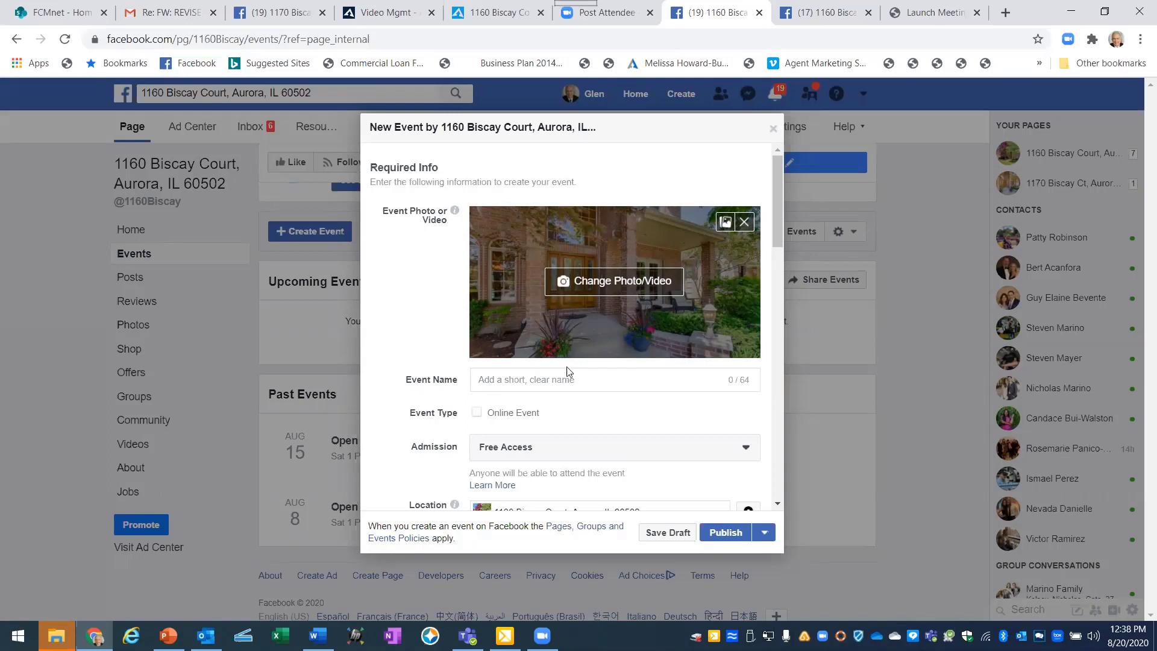
click(515, 379)
text(Open House)
click(551, 380)
text(This Sunday, Aug)
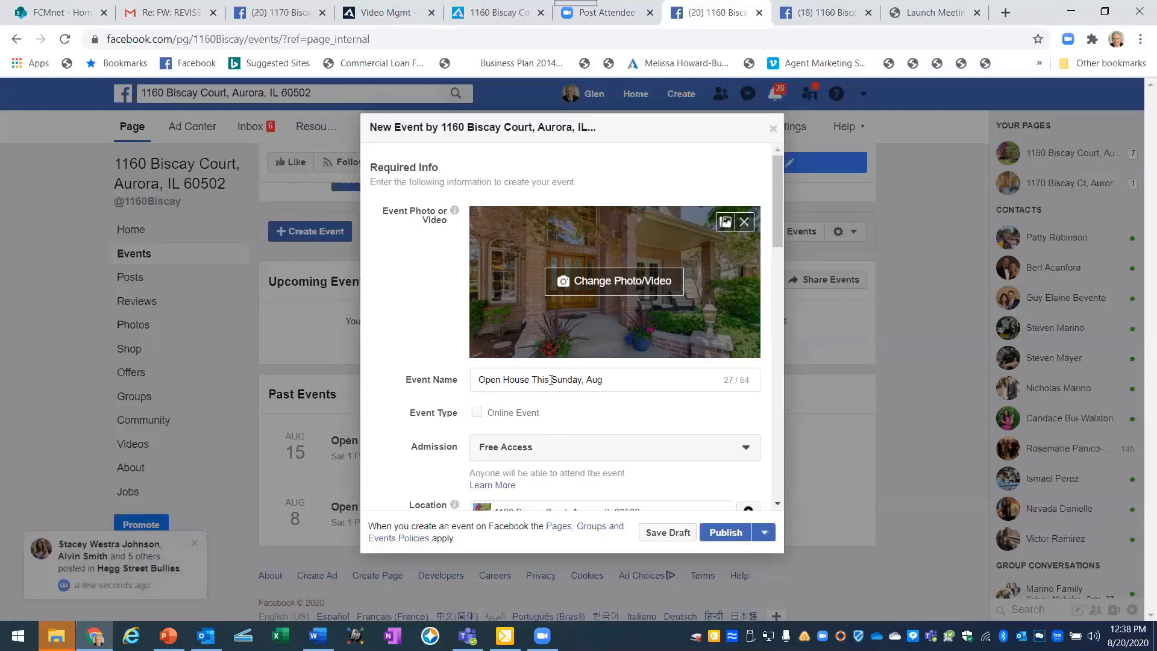
text(ust)
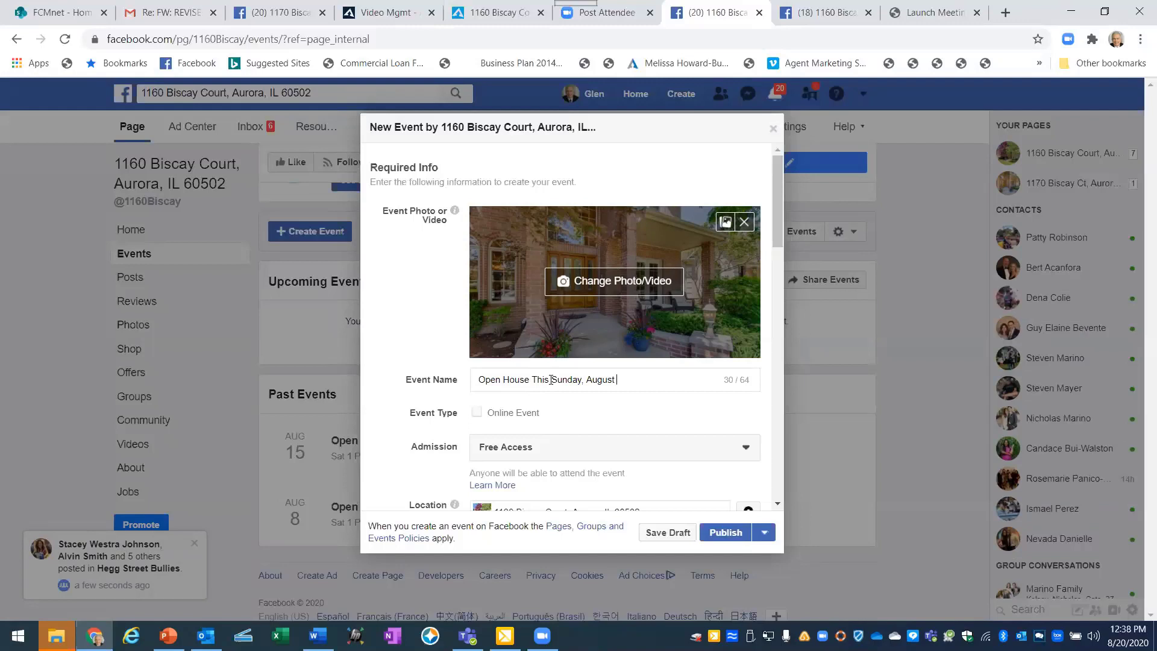
text(23rd)
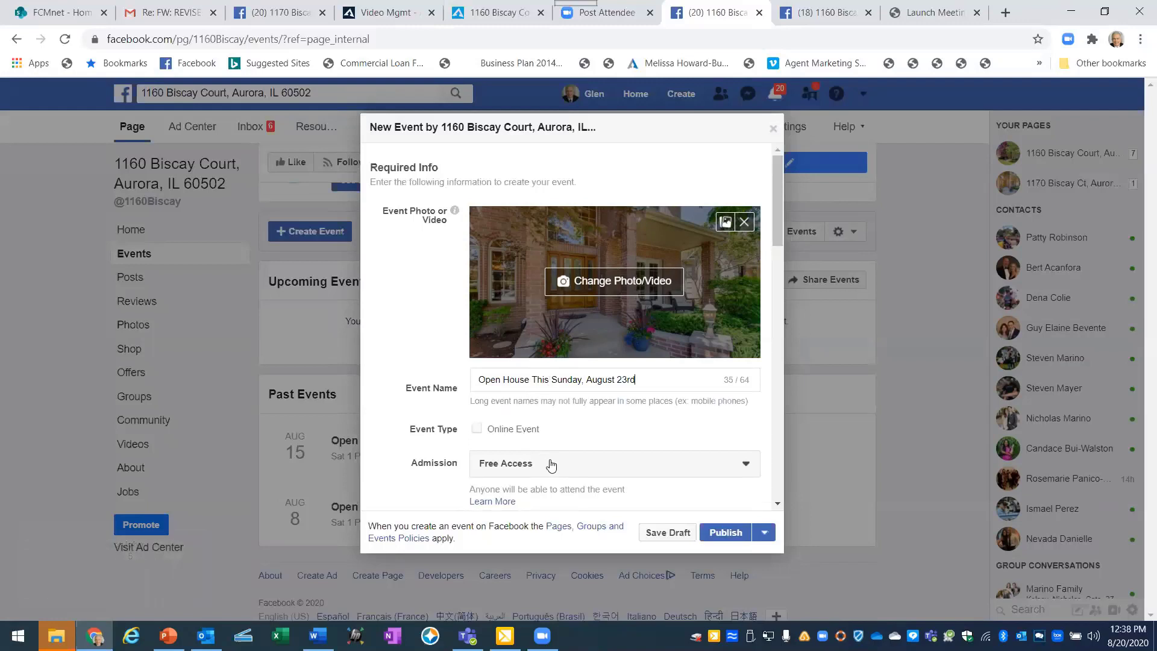
scroll(590, 443, down, 1)
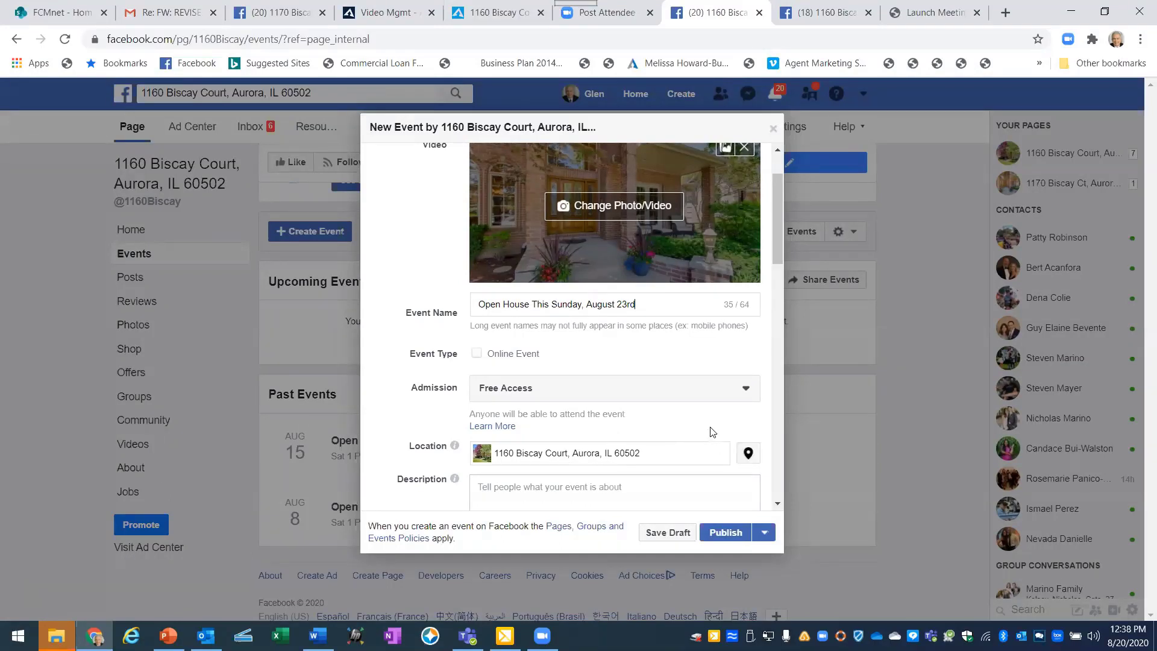
scroll(705, 422, down, 3)
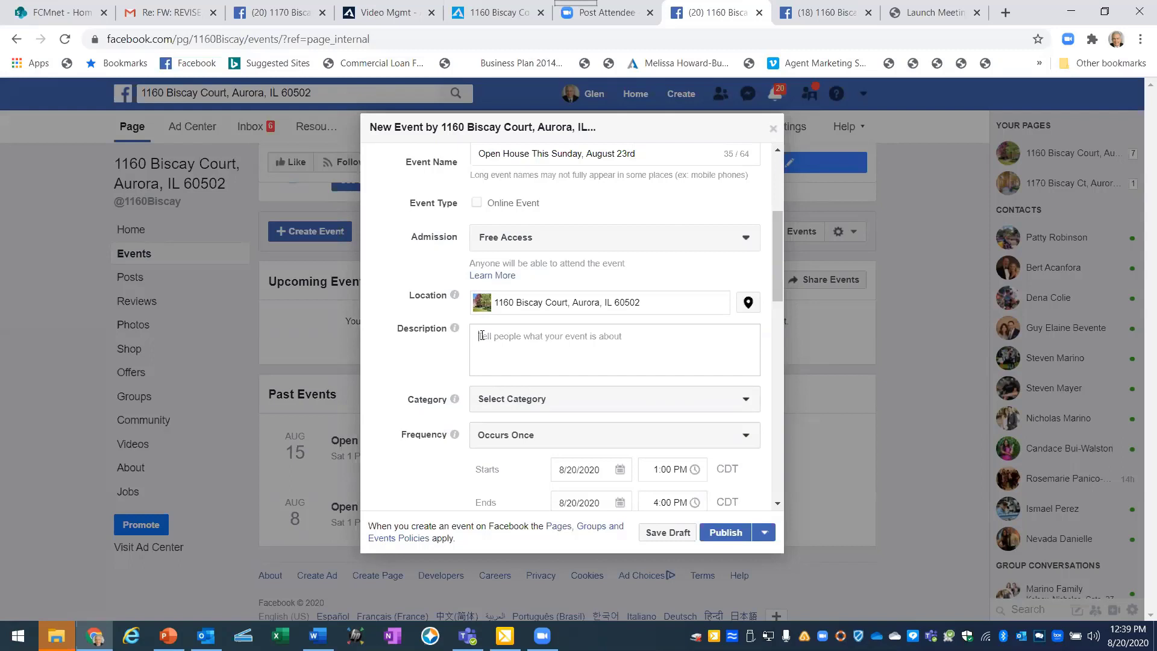
Enter the description 'Come visit this 4 Bedroom, 4.5 Bathroom Home. Stunning, elegant with many upgrades'.
click(482, 336)
text(Come )
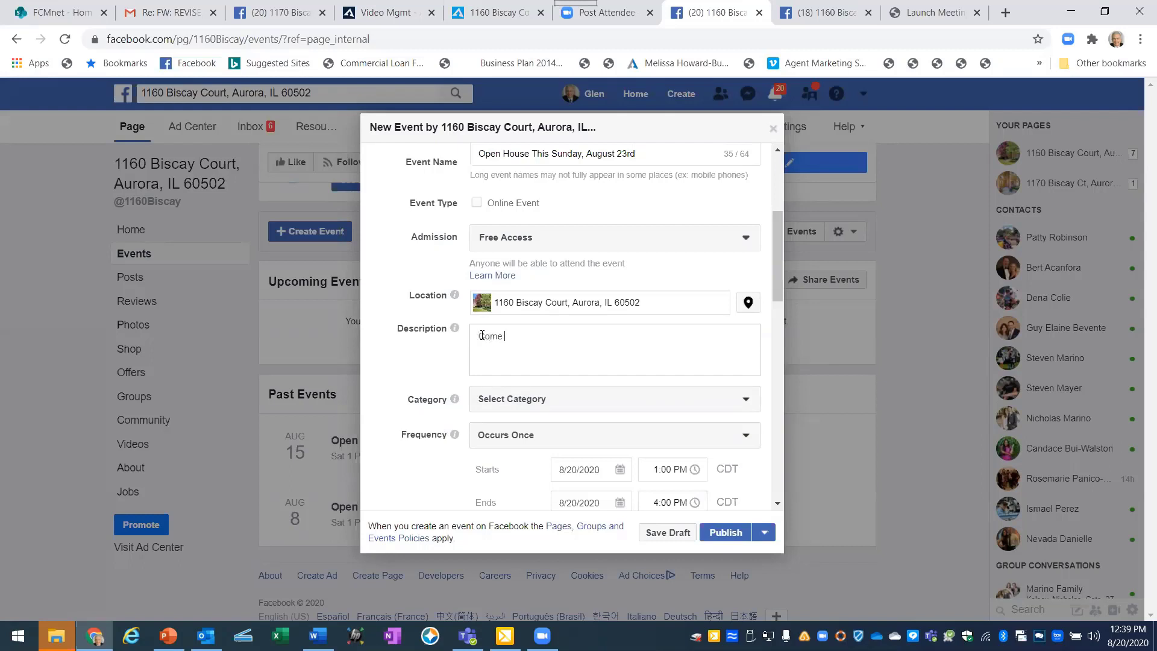
text(visit this 4 Bedroom, 4.5 Bathro)
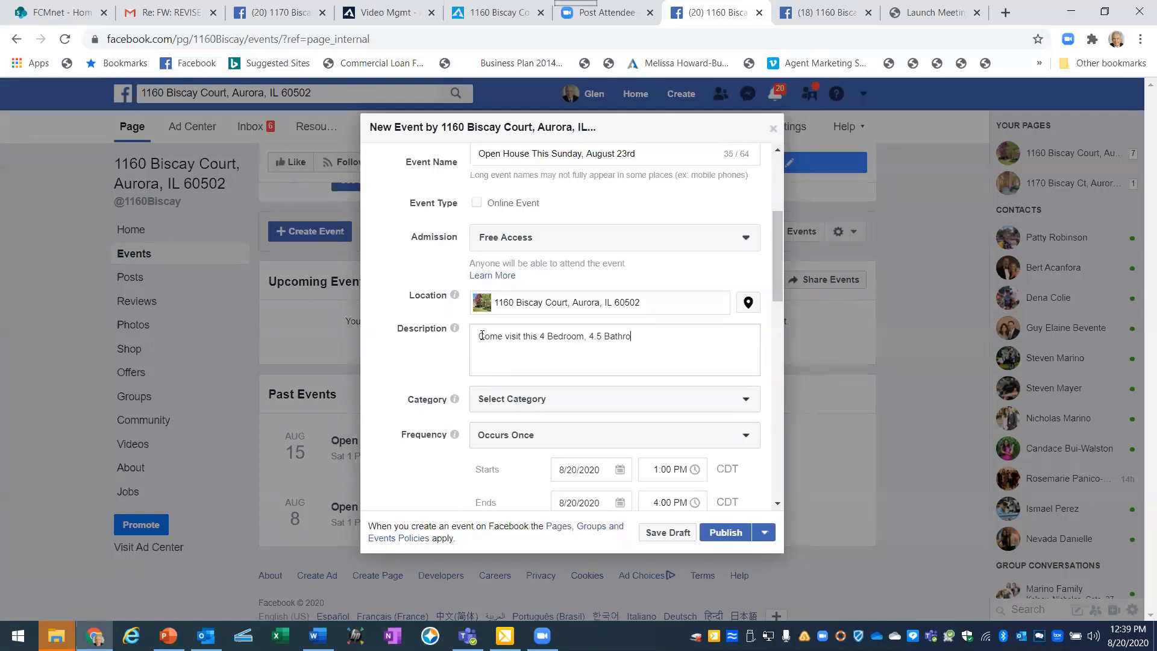
text(om Home.  Stunning, elegant with ma)
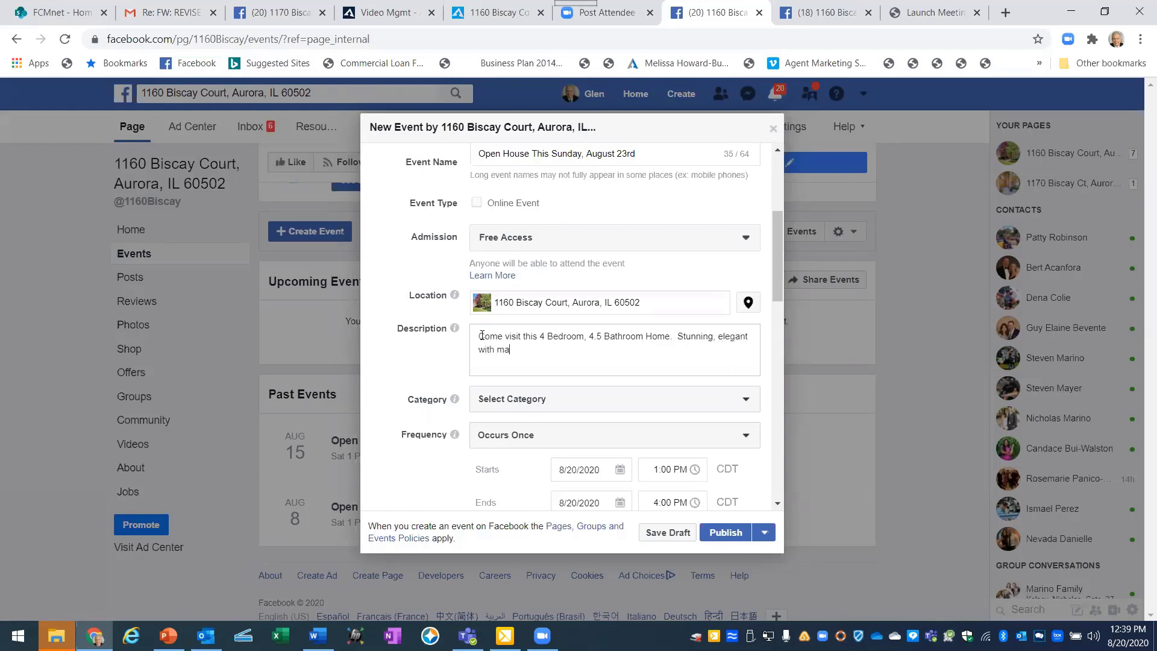
text(ny upgrades.)
Set the event category to Home.
click(568, 404)
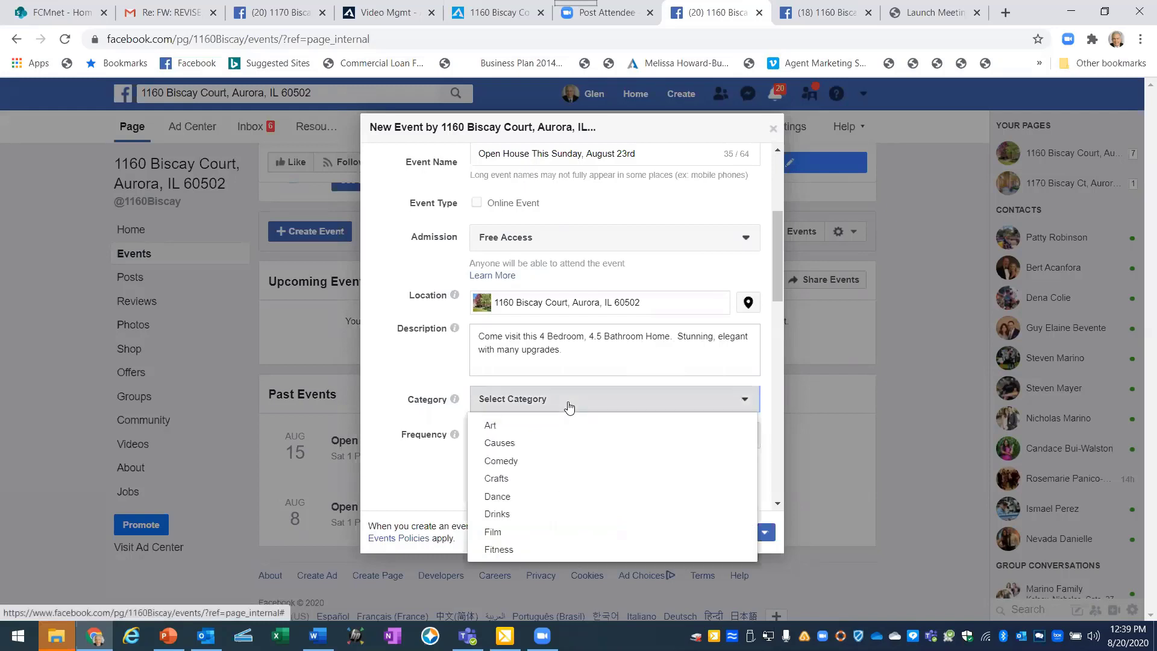
scroll(517, 479, down, 2)
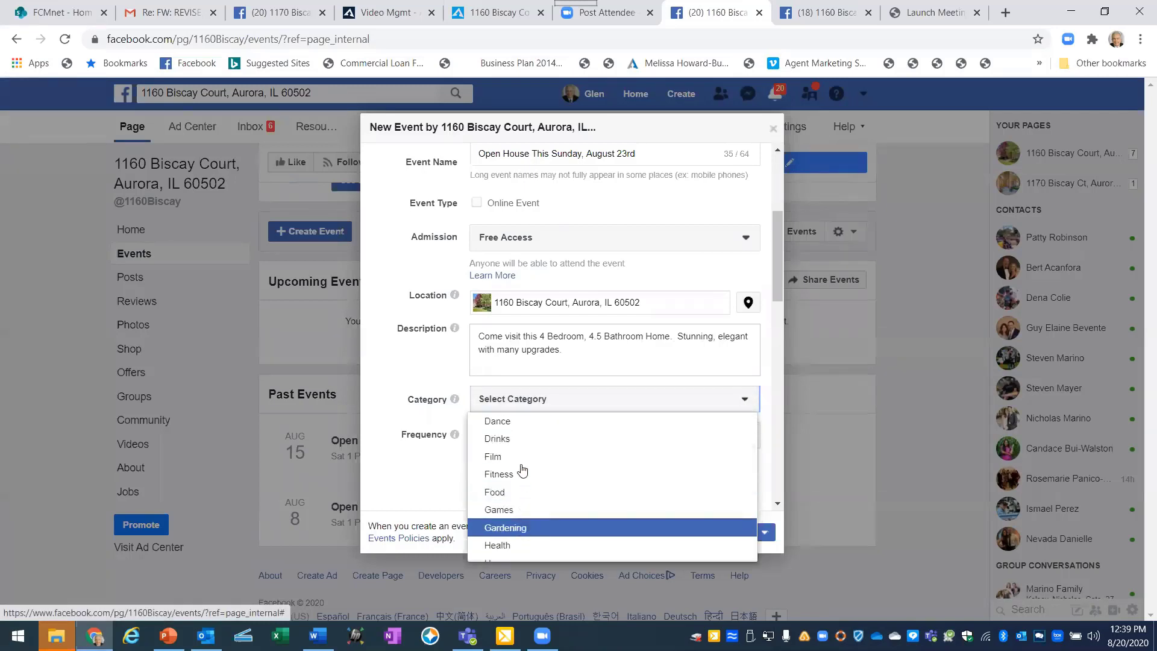
scroll(522, 471, down, 1)
scroll(522, 470, down, 3)
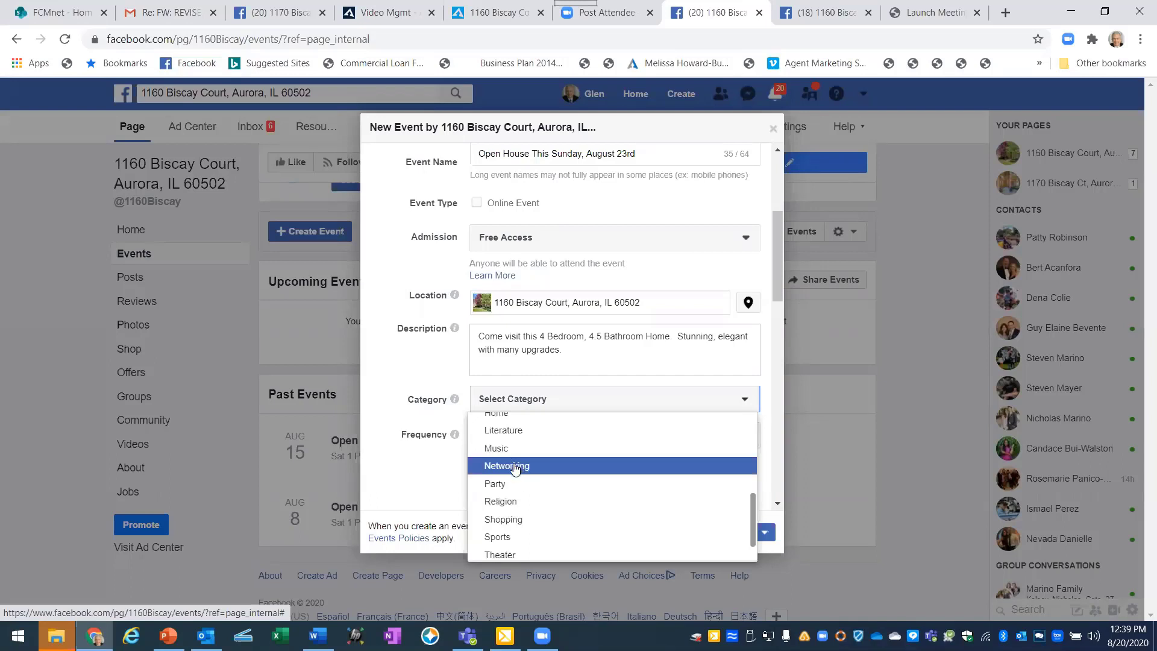
scroll(515, 469, up, 1)
scroll(517, 472, up, 1)
click(504, 486)
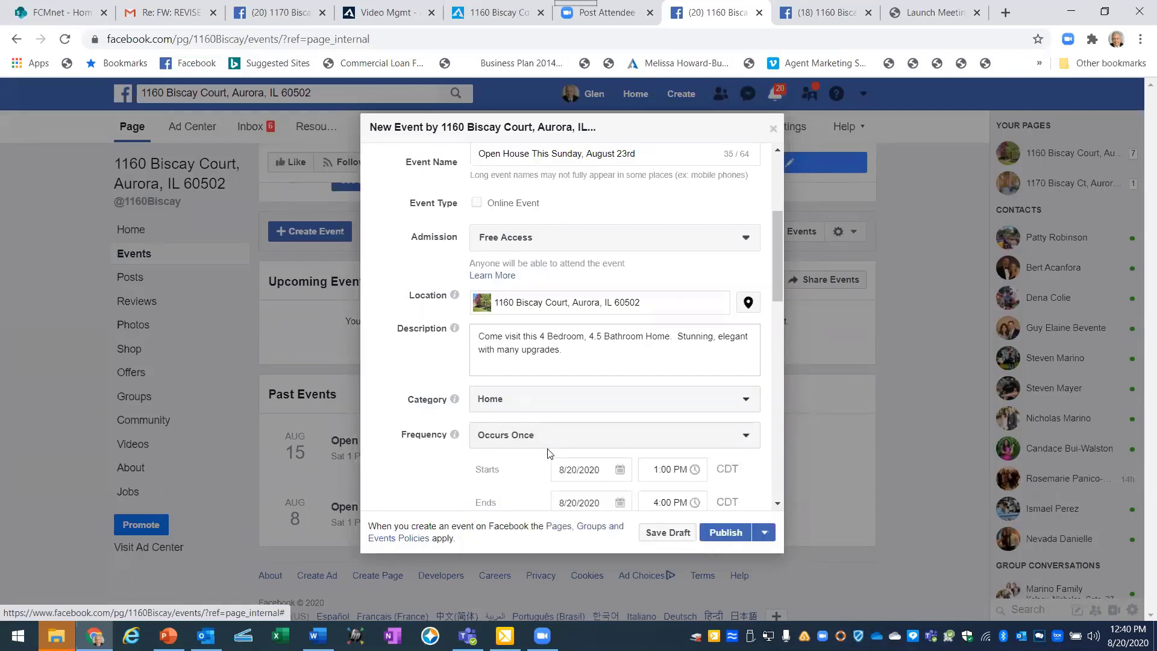
Set the event start date to August 23, 2020.
scroll(528, 469, down, 1)
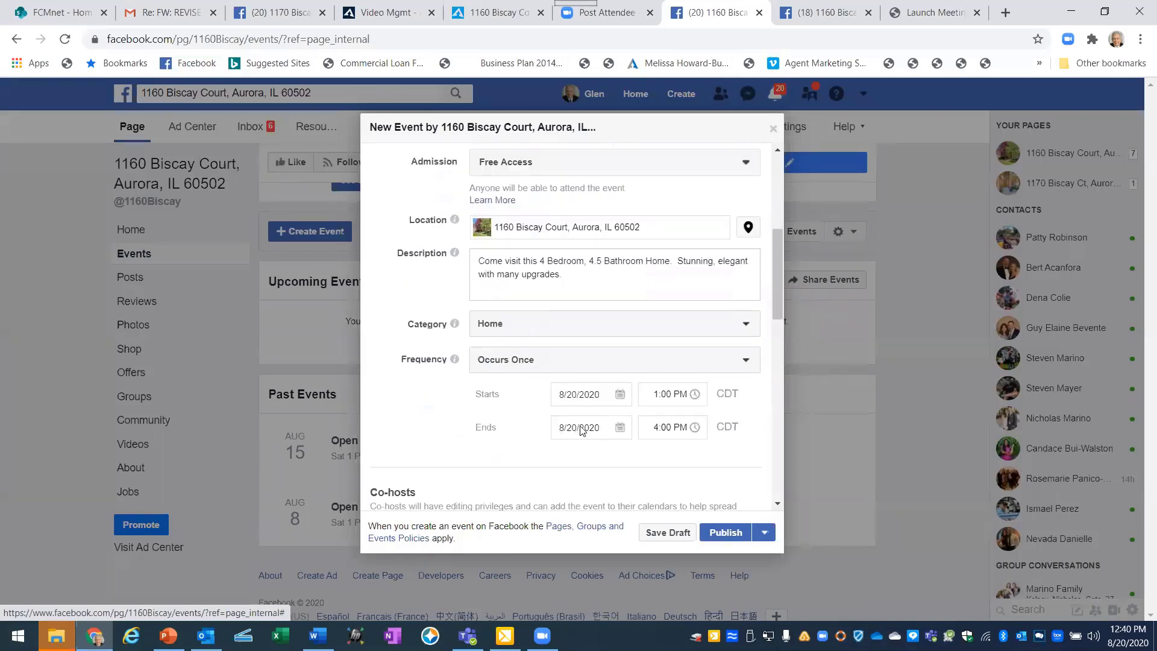
click(620, 395)
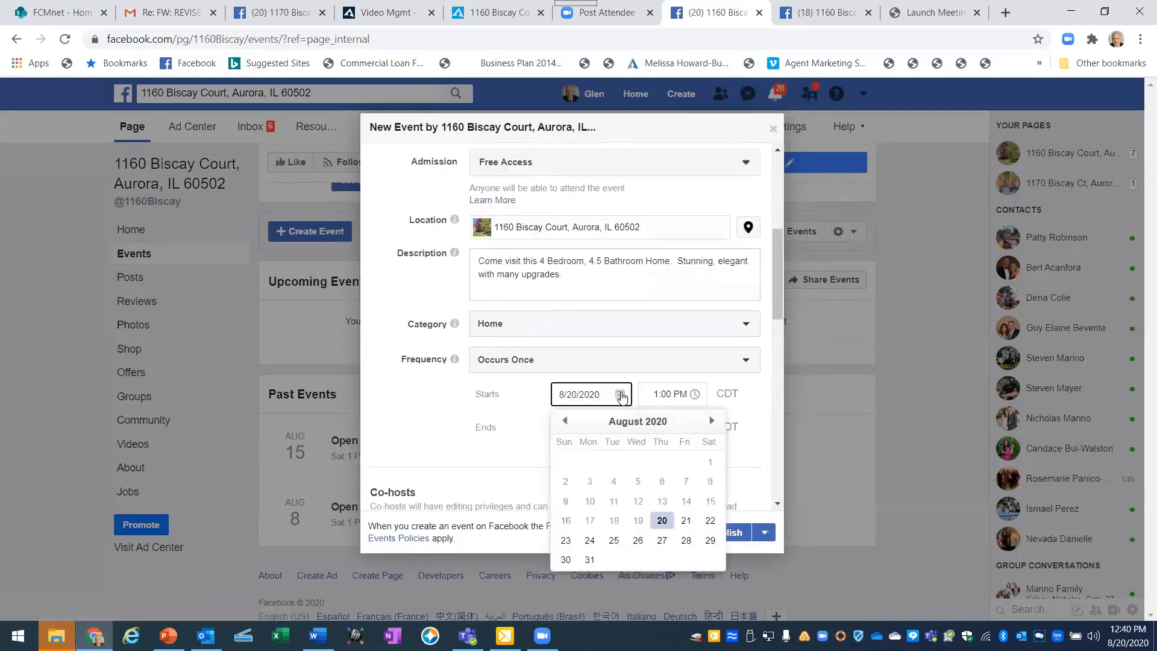
click(566, 541)
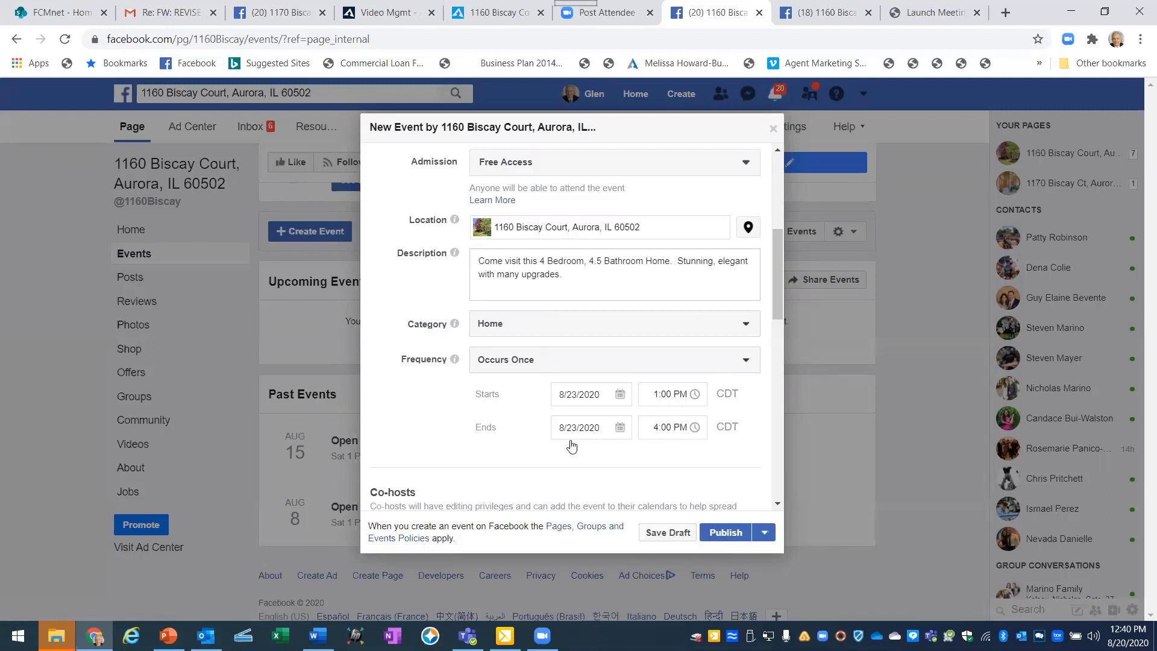
scroll(518, 422, up, 3)
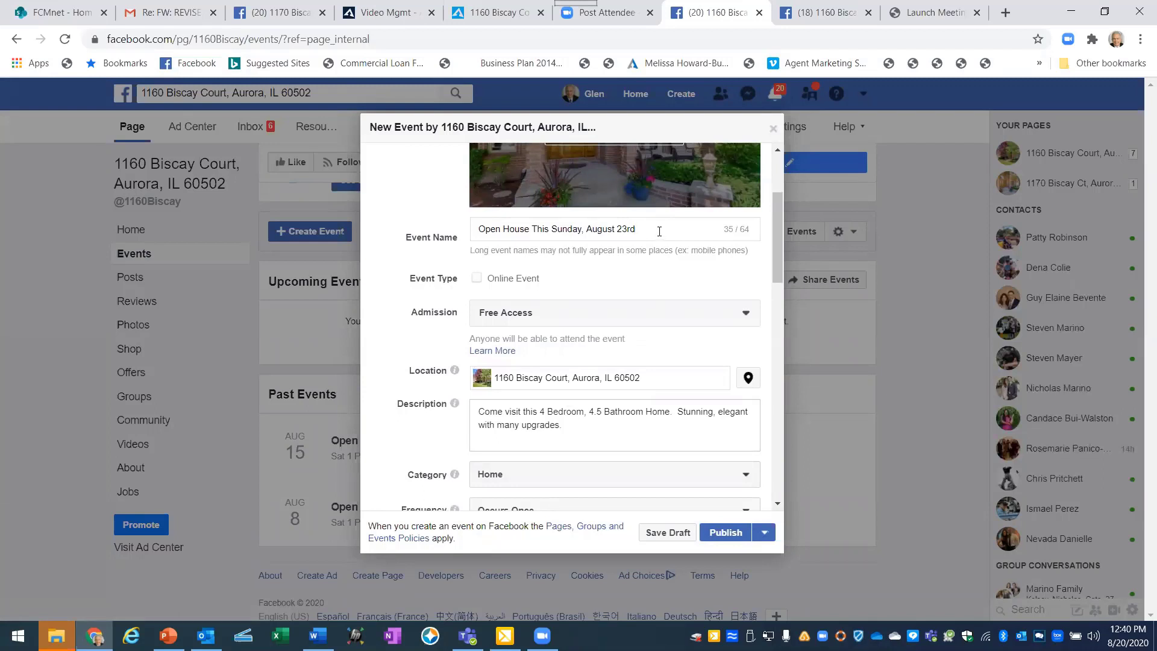
Append '1-4PM' to the event name and allow anyone to post in the event.
text(1-4PM)
scroll(414, 451, down, 2)
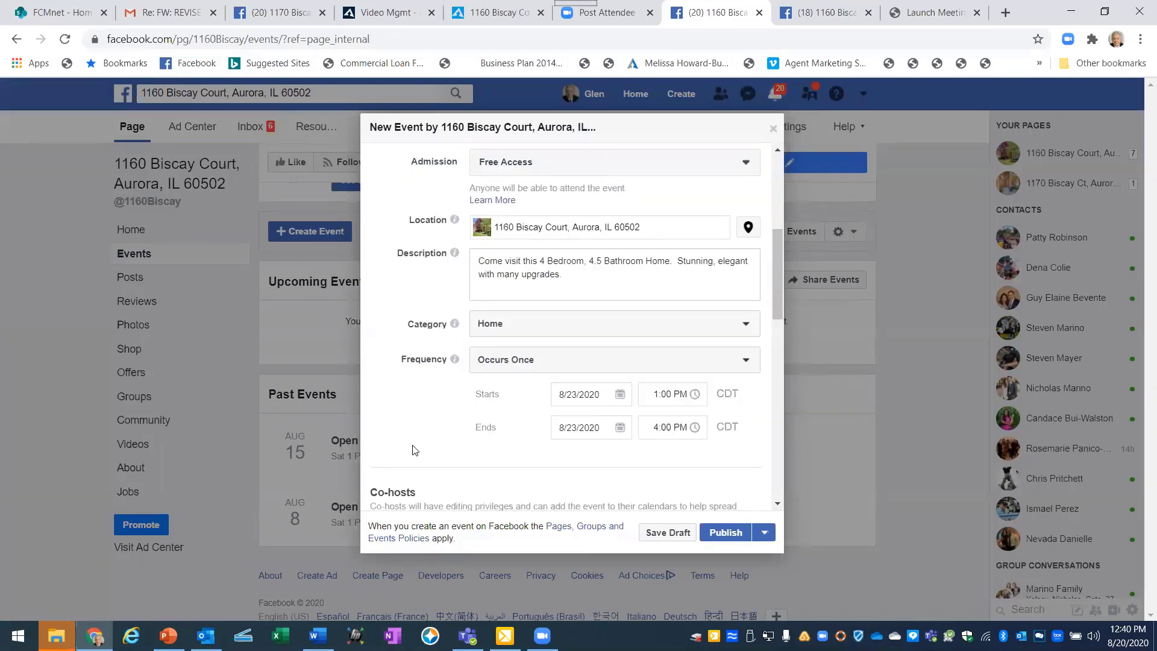
scroll(415, 446, down, 3)
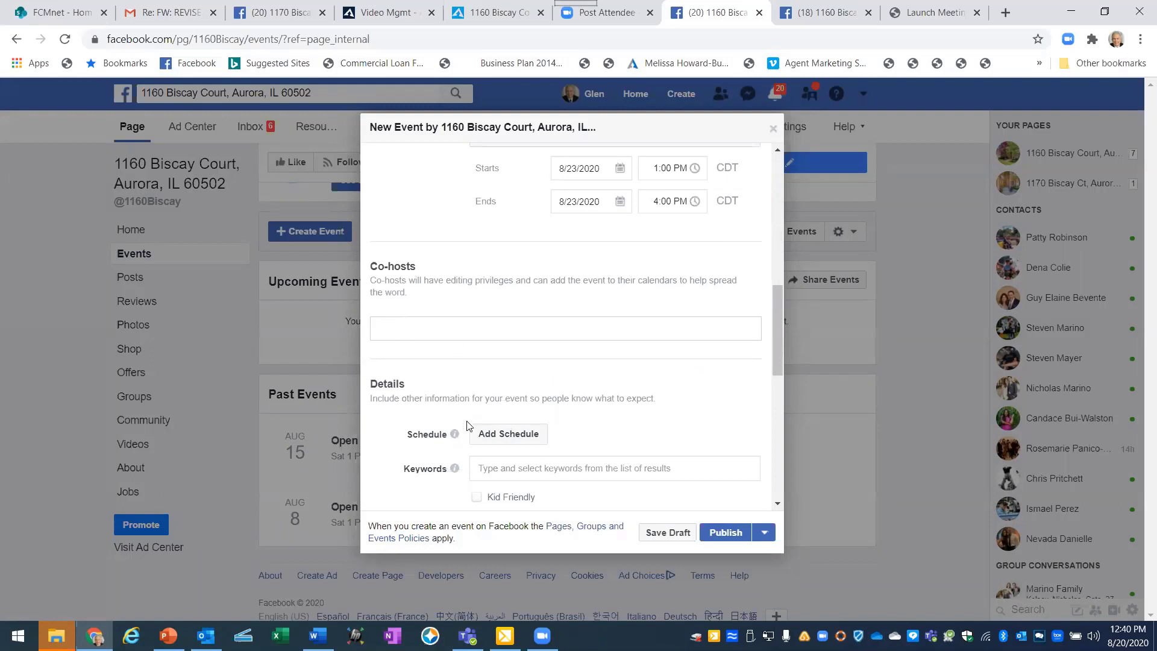
scroll(580, 433, down, 2)
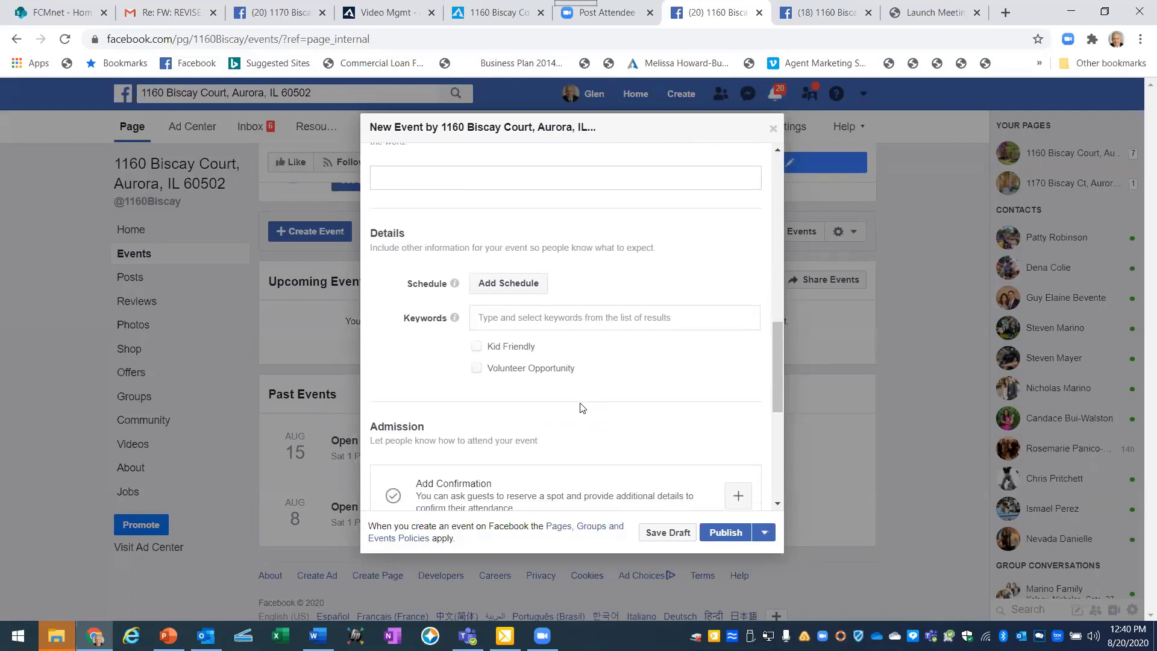
scroll(580, 410, down, 3)
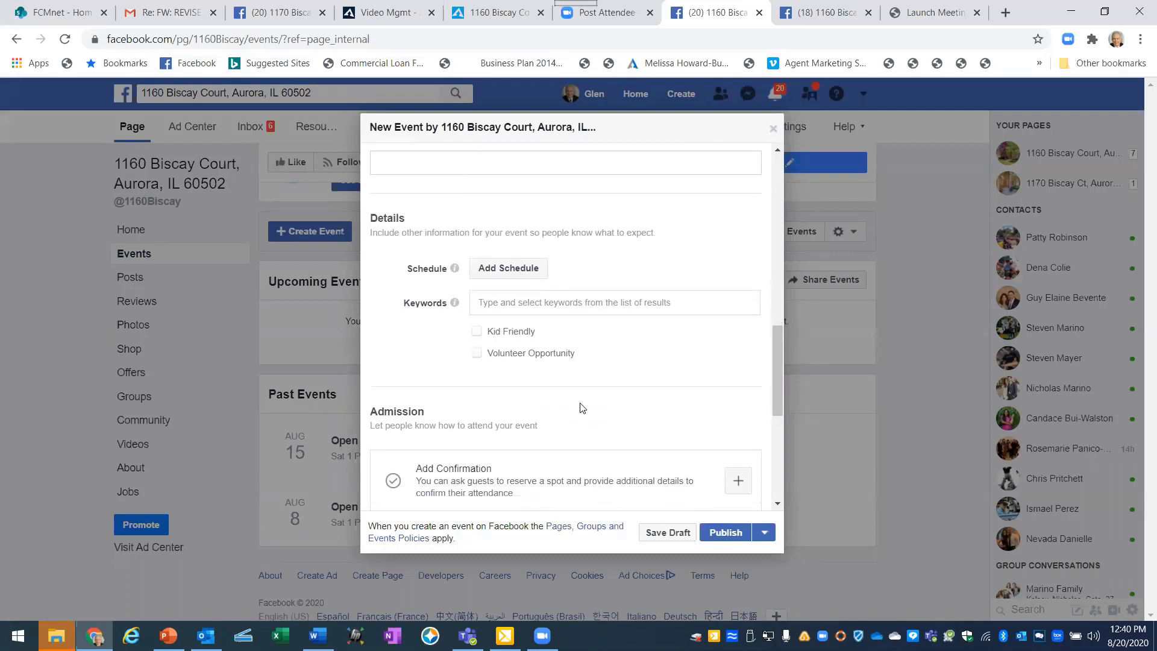
scroll(599, 424, down, 2)
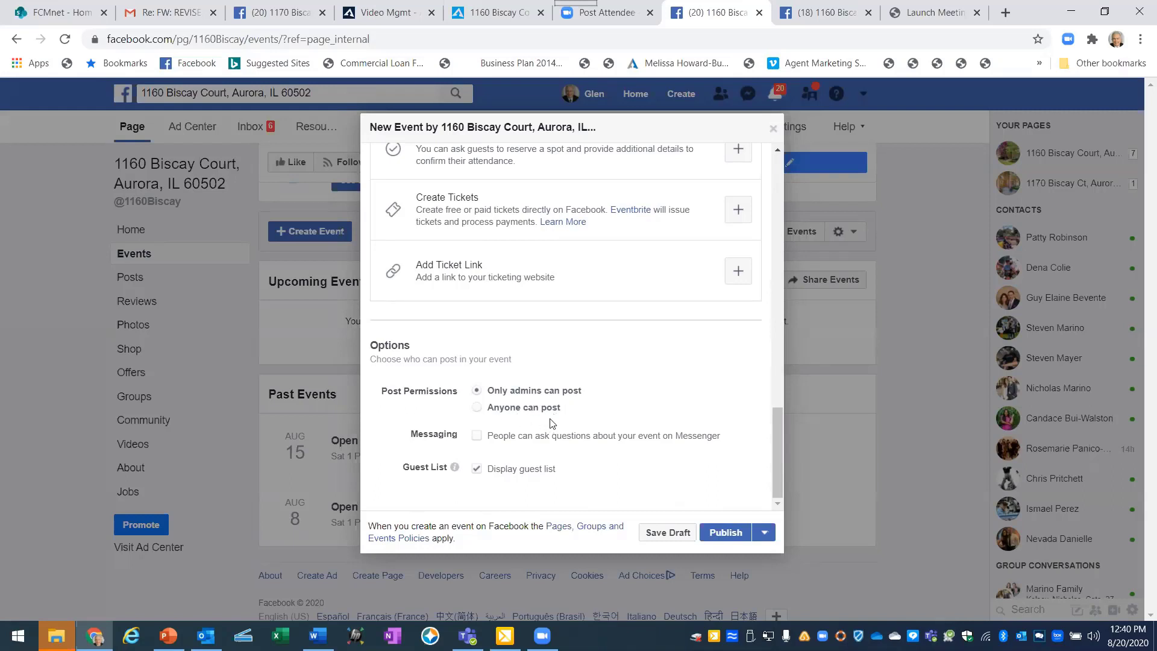
click(479, 408)
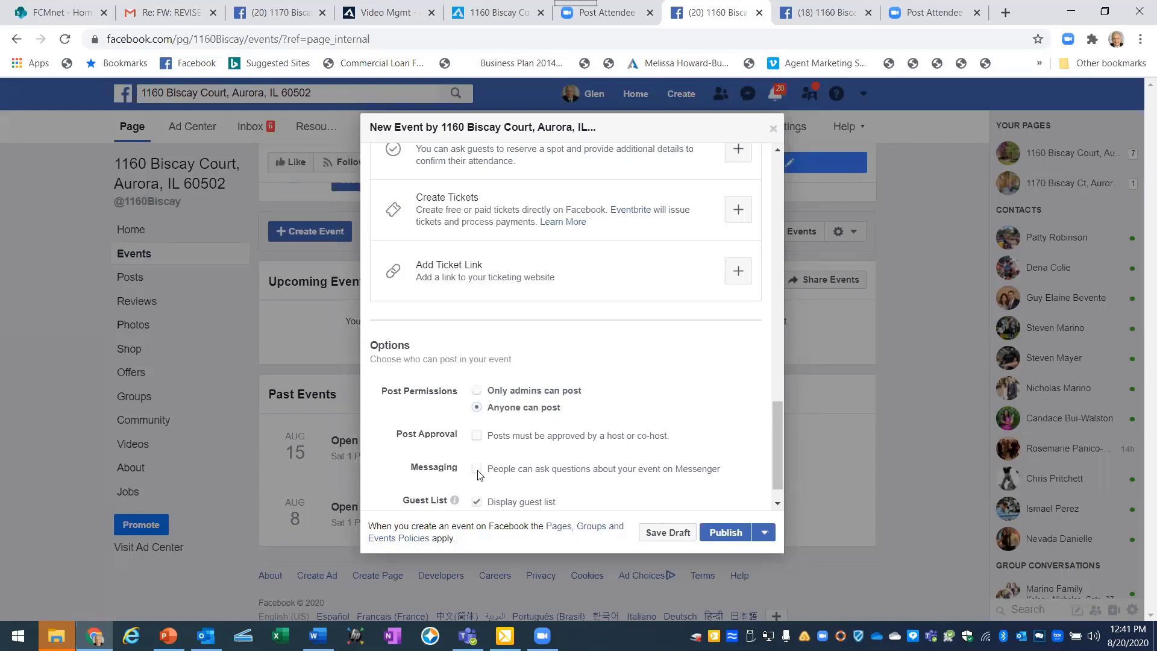
Enable letting people ask questions about the event on Messenger.
drag(559, 469, 552, 469)
click(683, 420)
scroll(685, 416, down, 1)
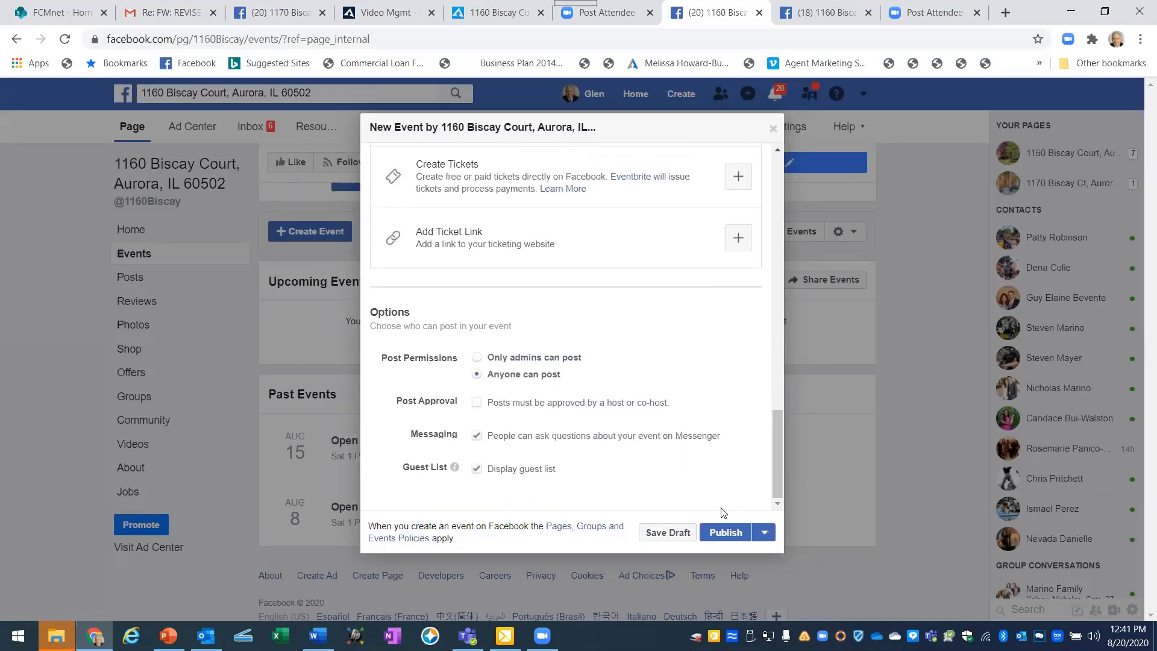
Publish the Open House event and bring up the Boost Event prompt.
click(725, 532)
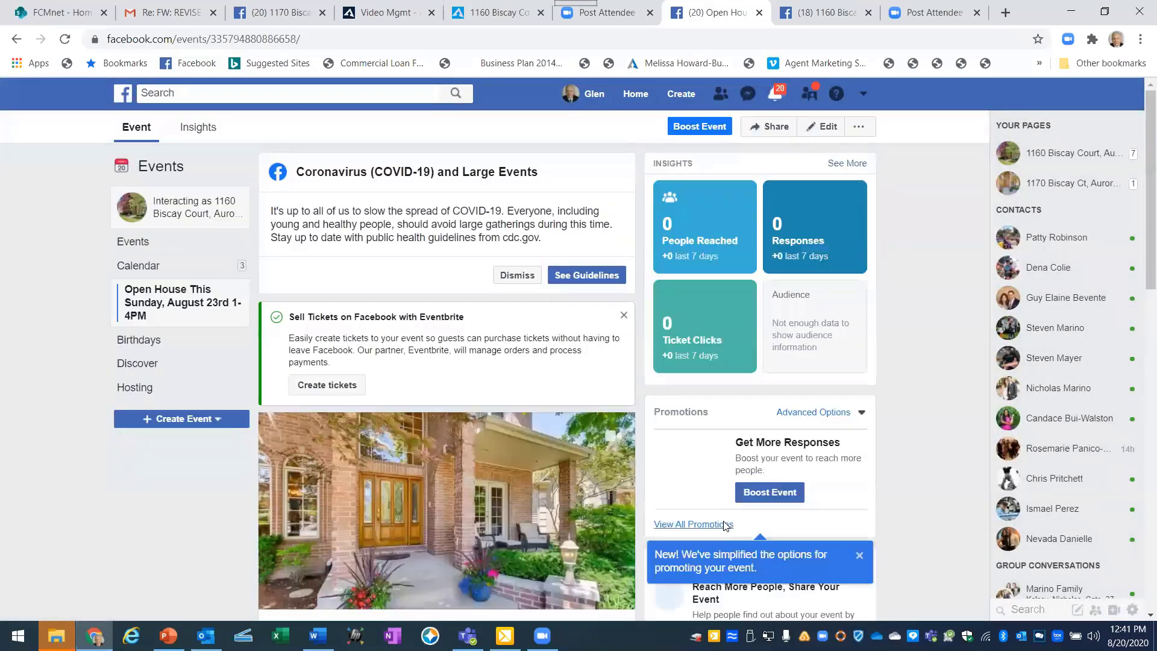
click(725, 526)
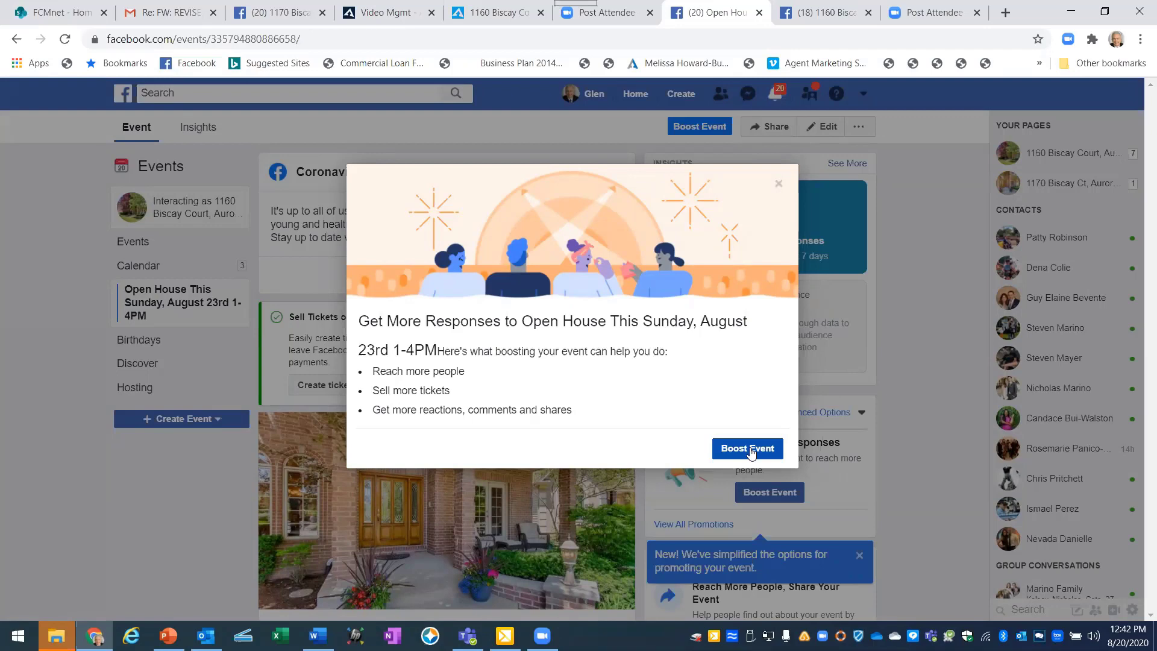
Start setting up the boost for the open house event.
click(750, 449)
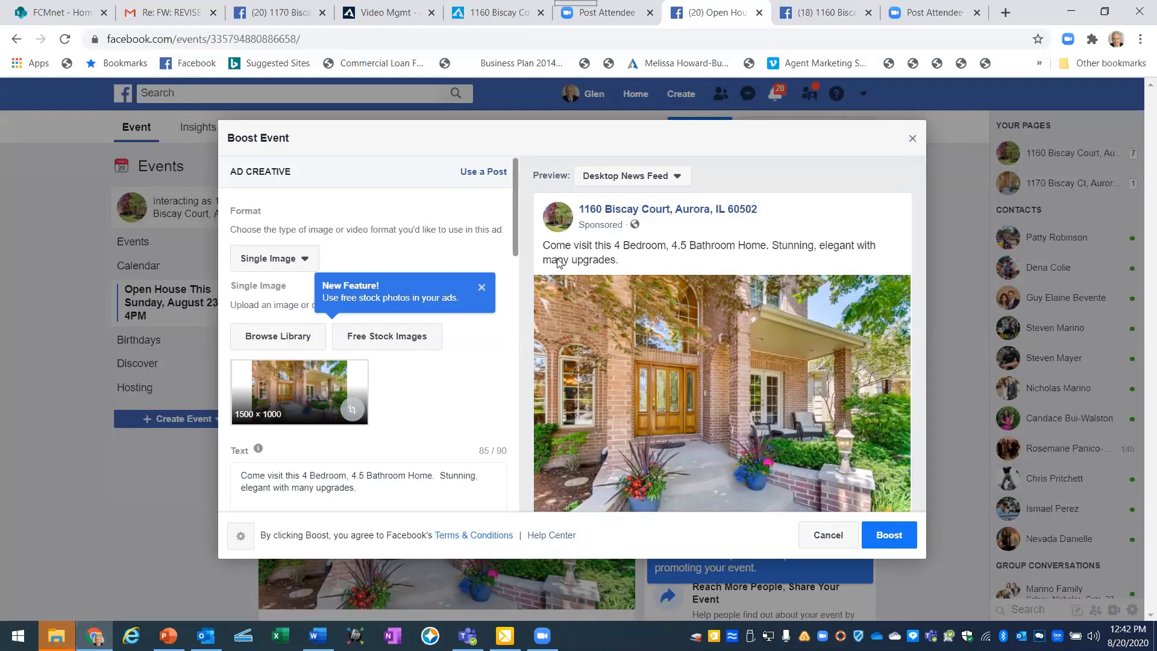
click(484, 173)
scroll(381, 443, down, 3)
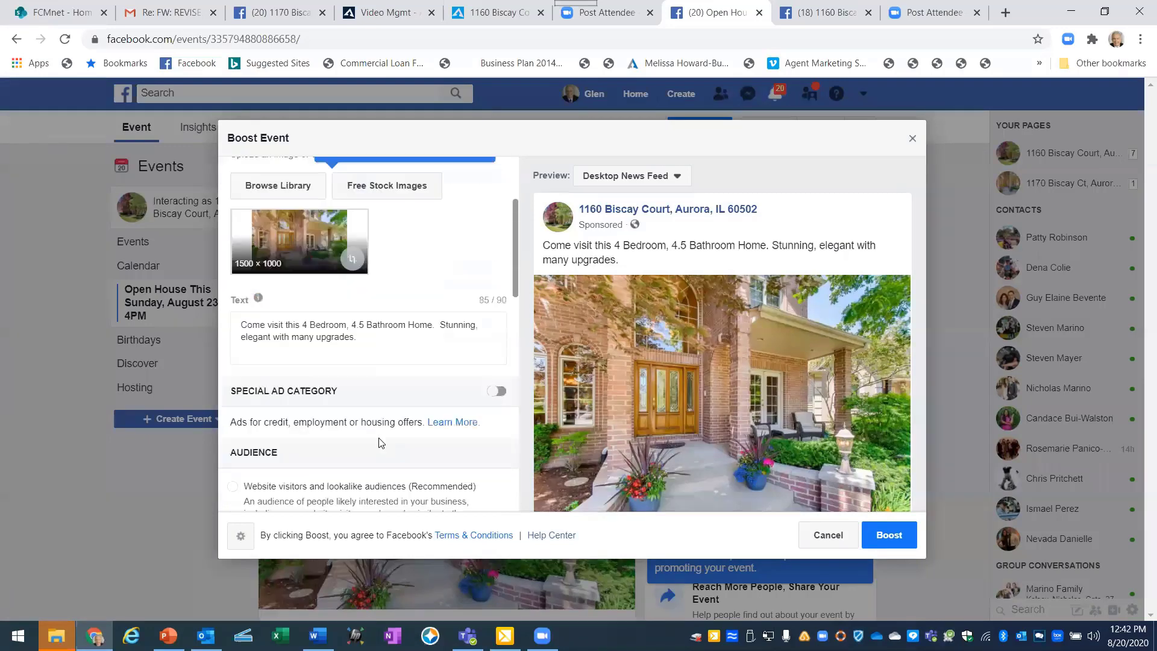
Prefix the ad text with 'OPEN HOUSE this Sunday, August 23rd 1-4PM.'.
click(243, 326)
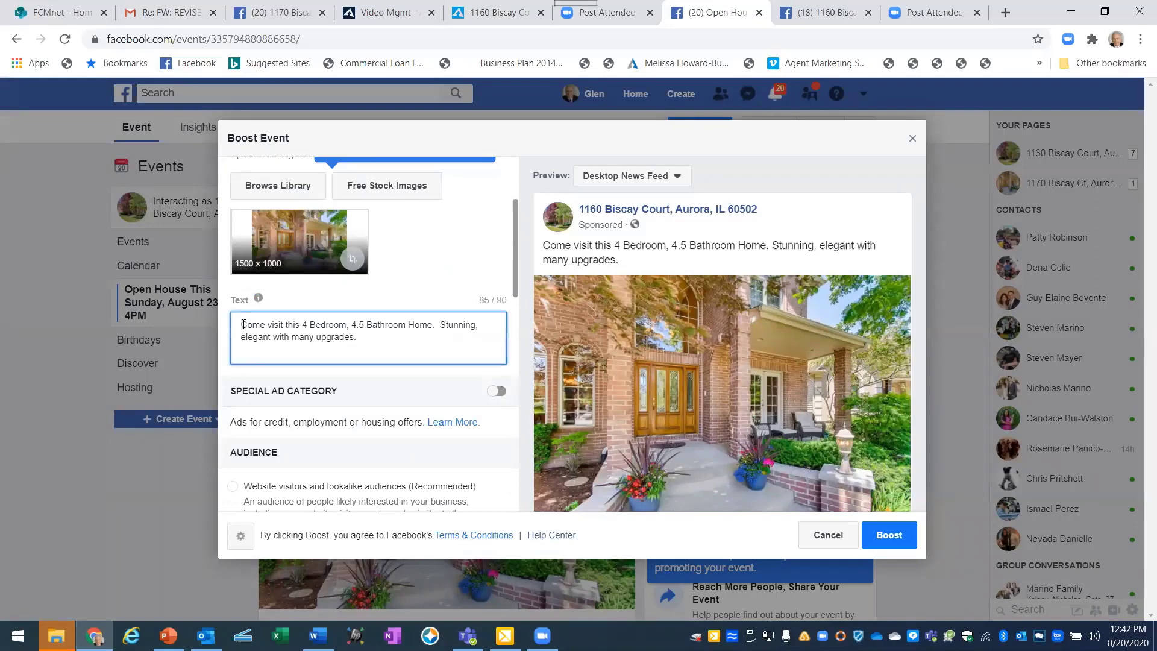
text(Open)
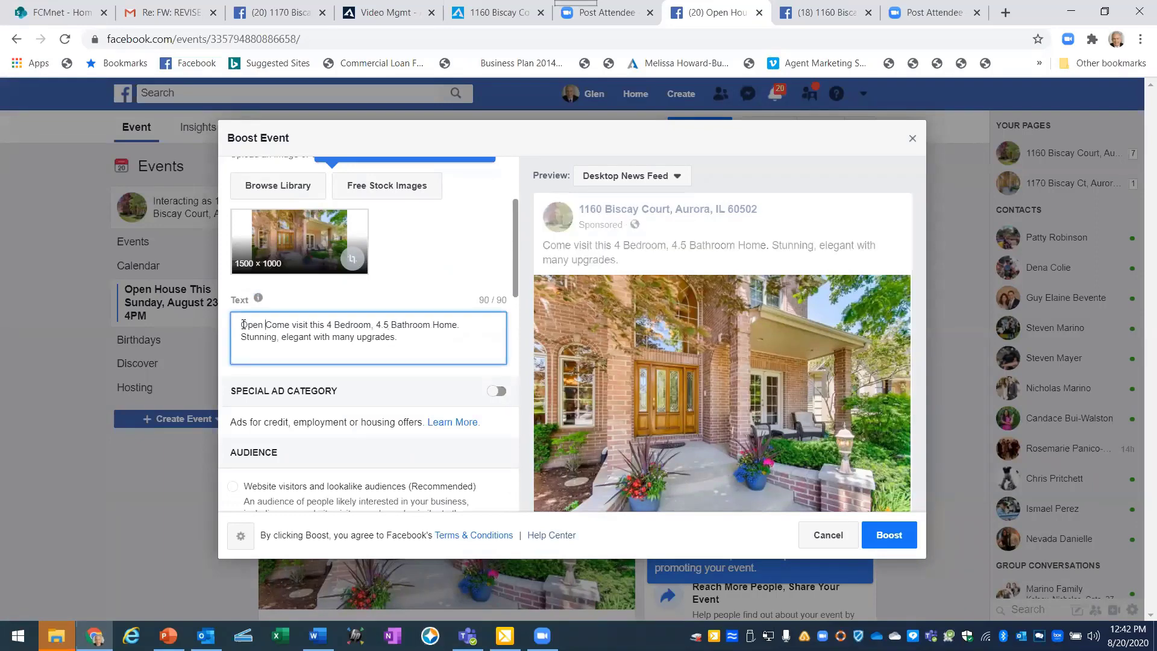
key(ctrl+z)
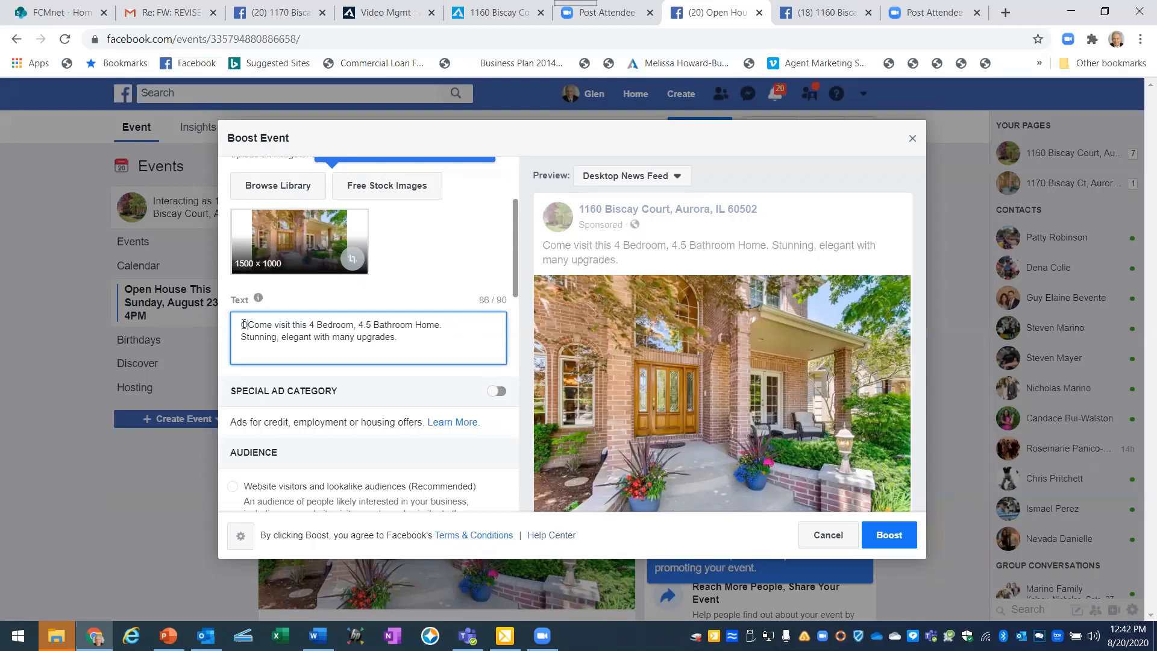
text(OPEN)
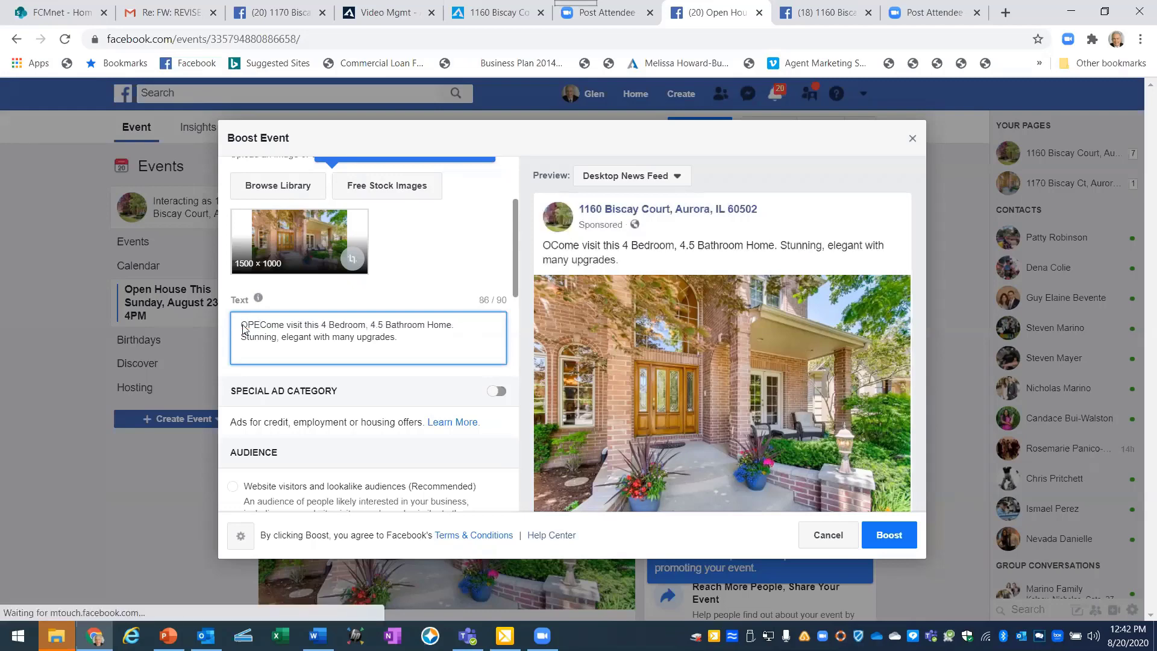
text( HOU)
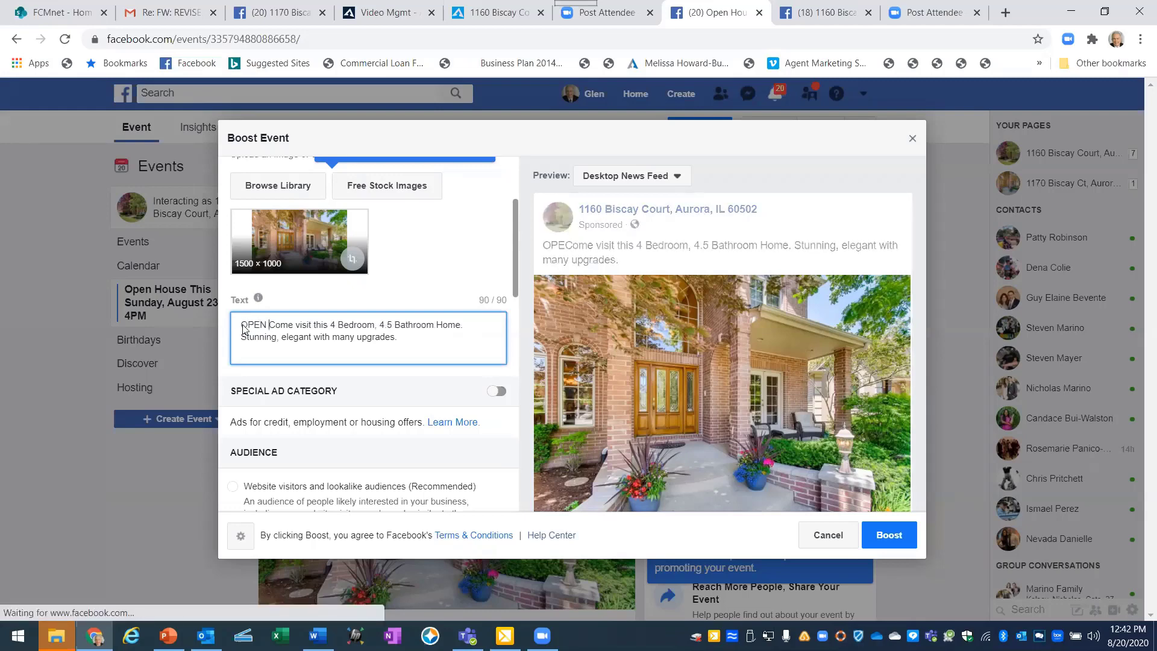
text(SE)
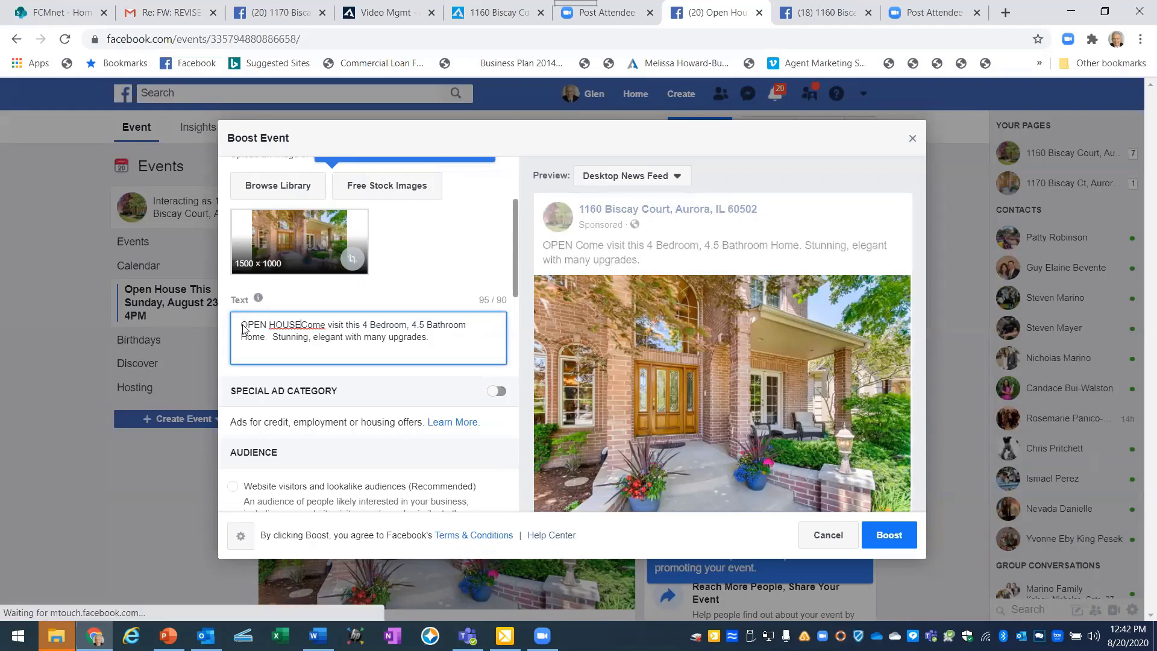
text(this Sunday)
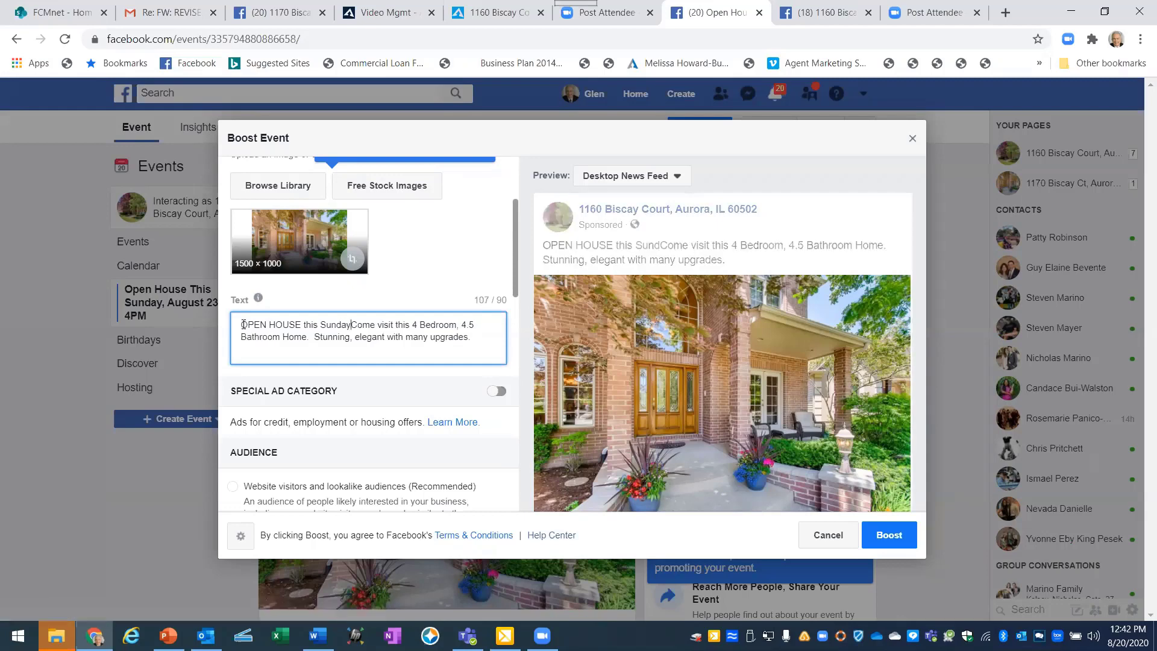
text(, Aug)
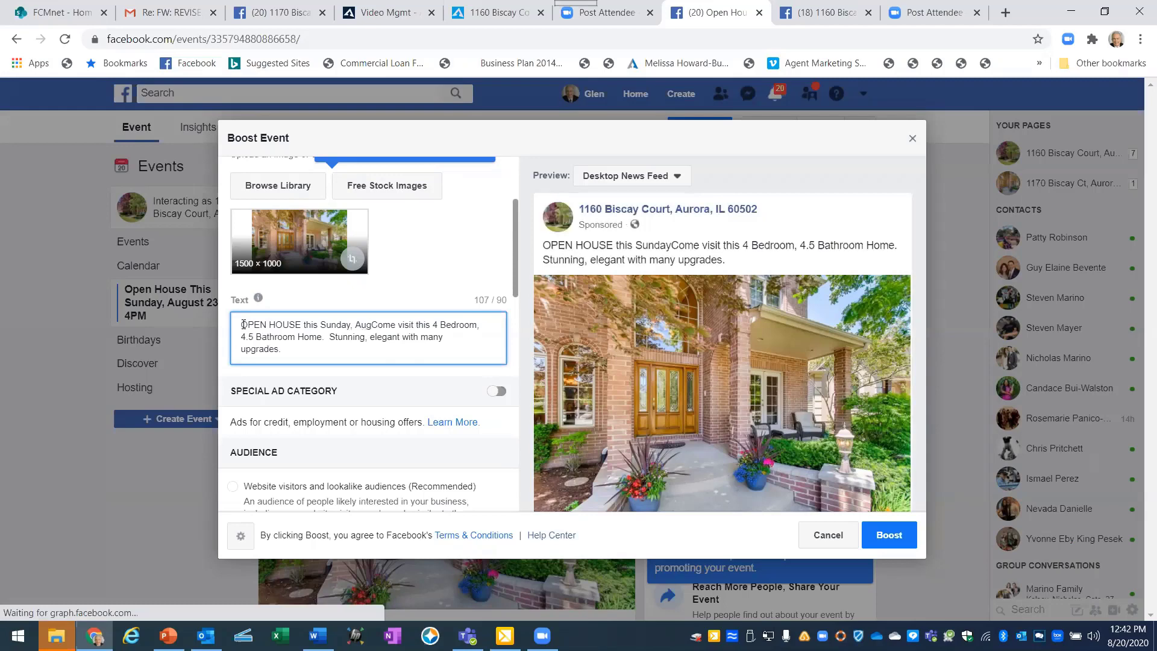
text(ust 23rd)
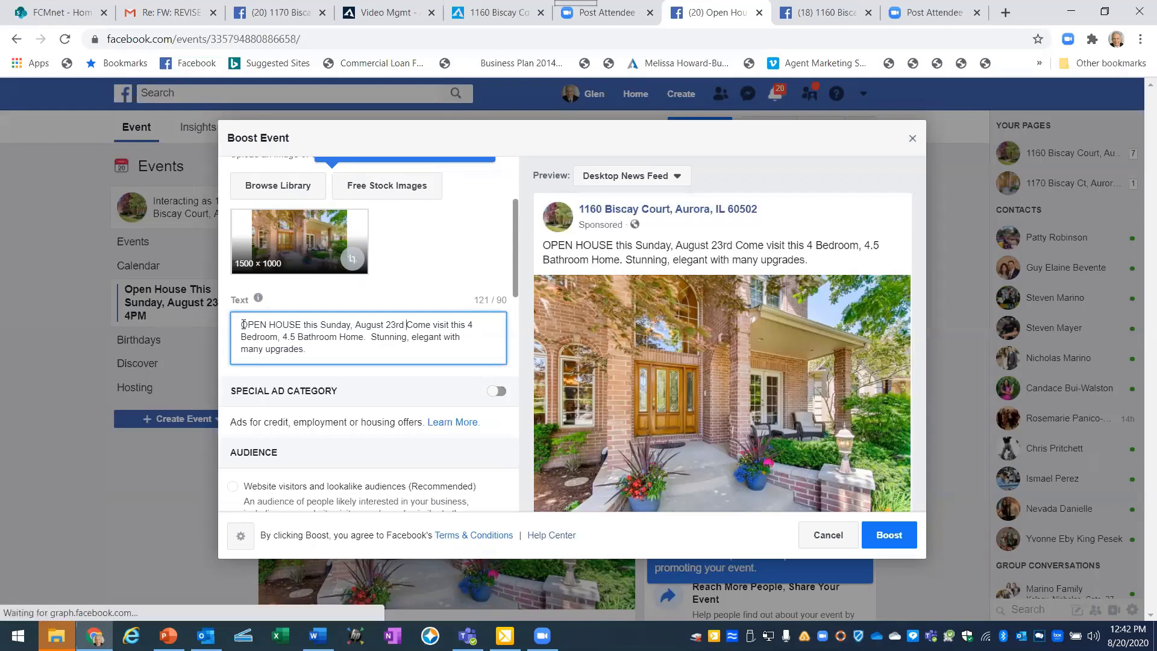
text( 1-)
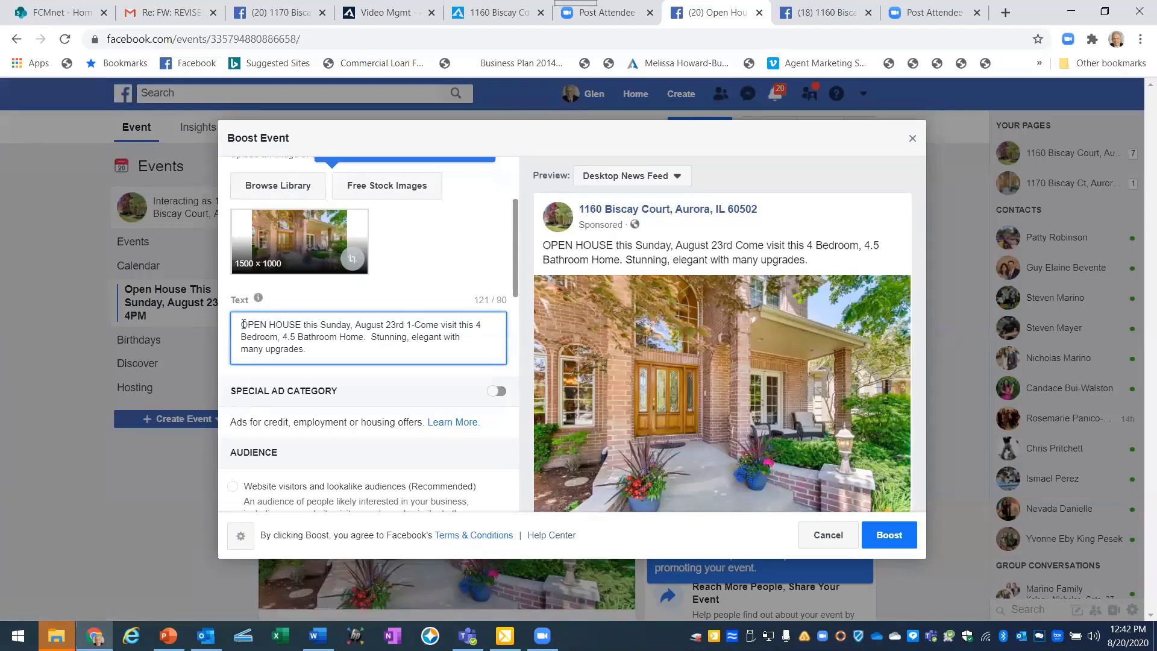
text(4PM.)
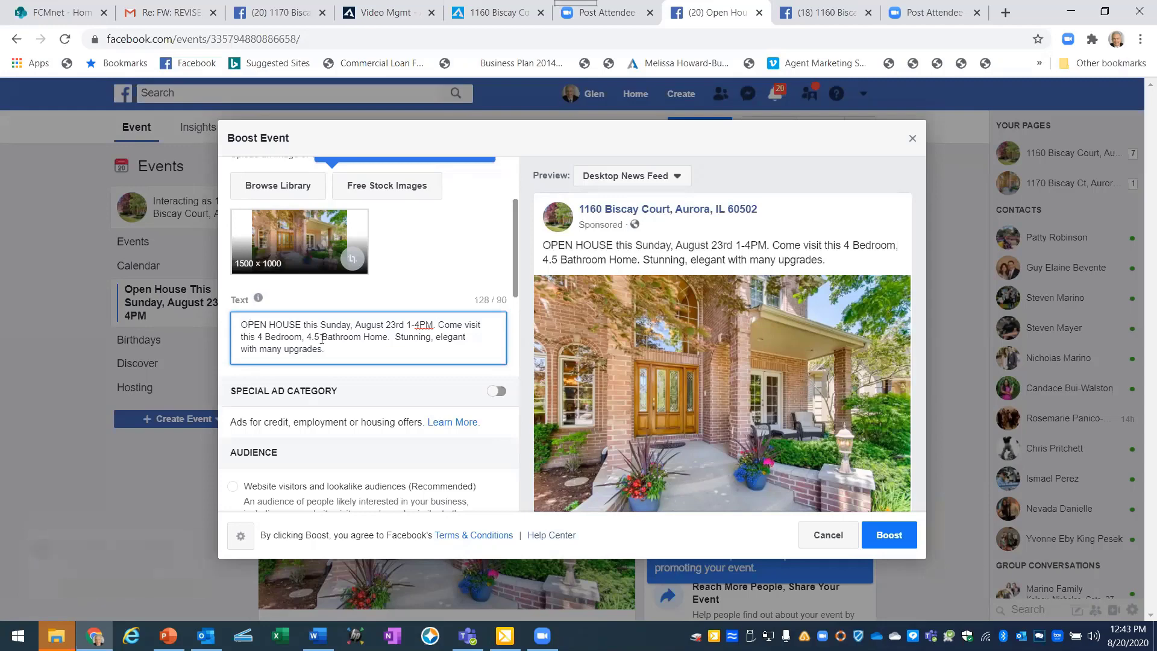
Turn on the Special Ad Category and set the ad category to Housing.
click(497, 392)
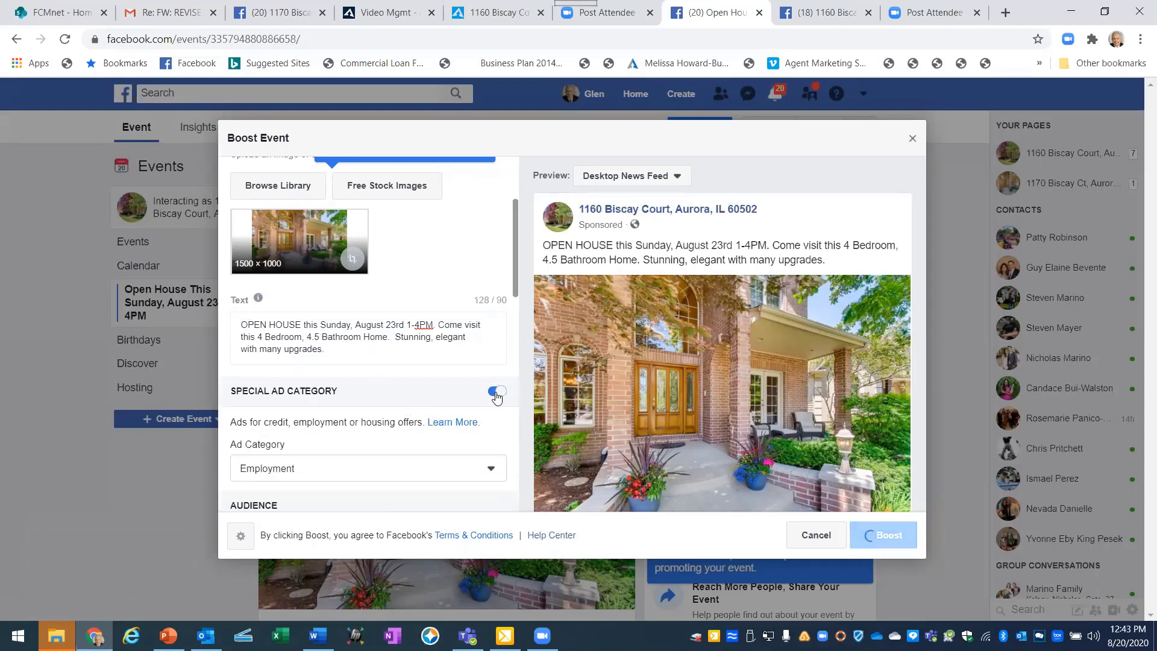
click(361, 473)
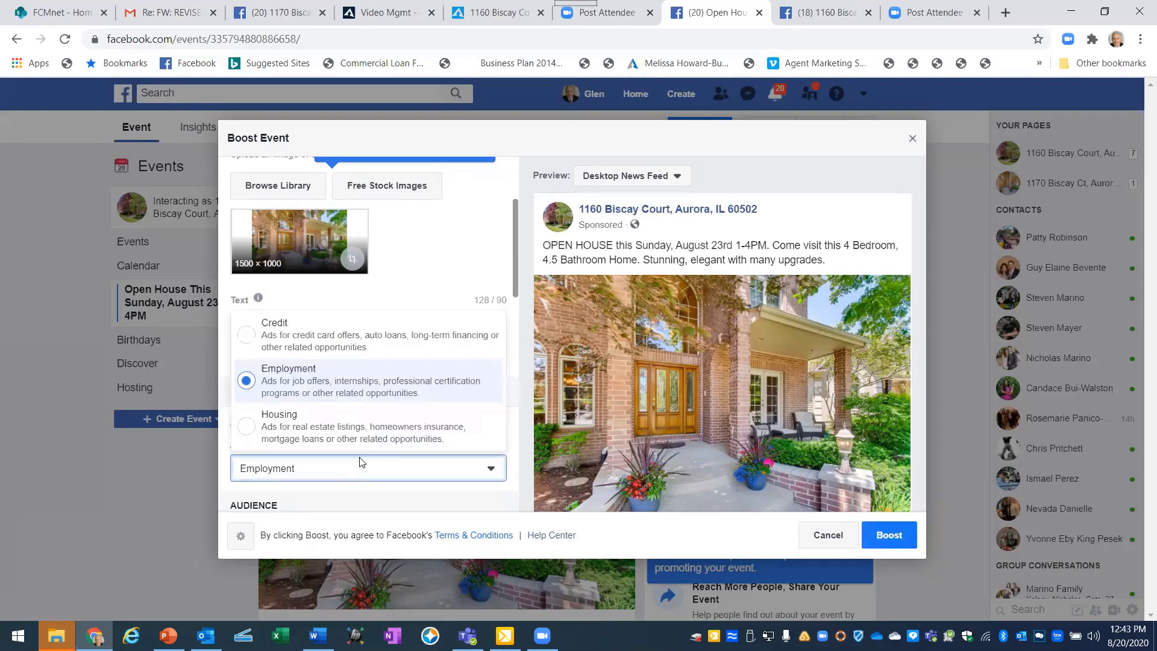
click(252, 433)
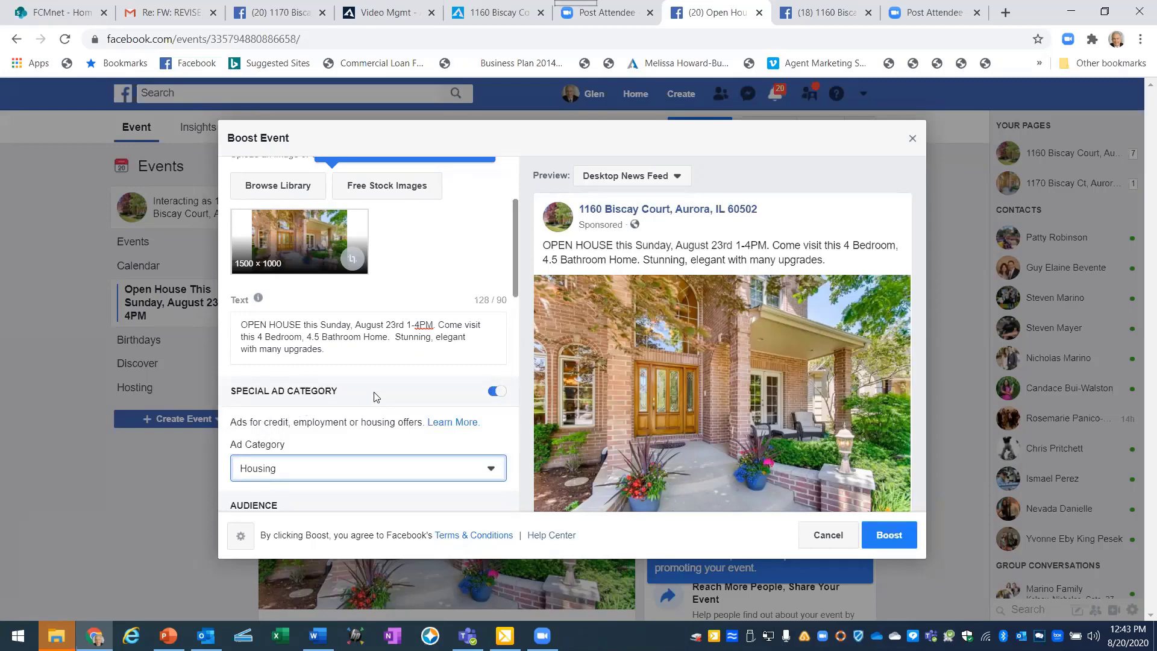
scroll(370, 405, down, 1)
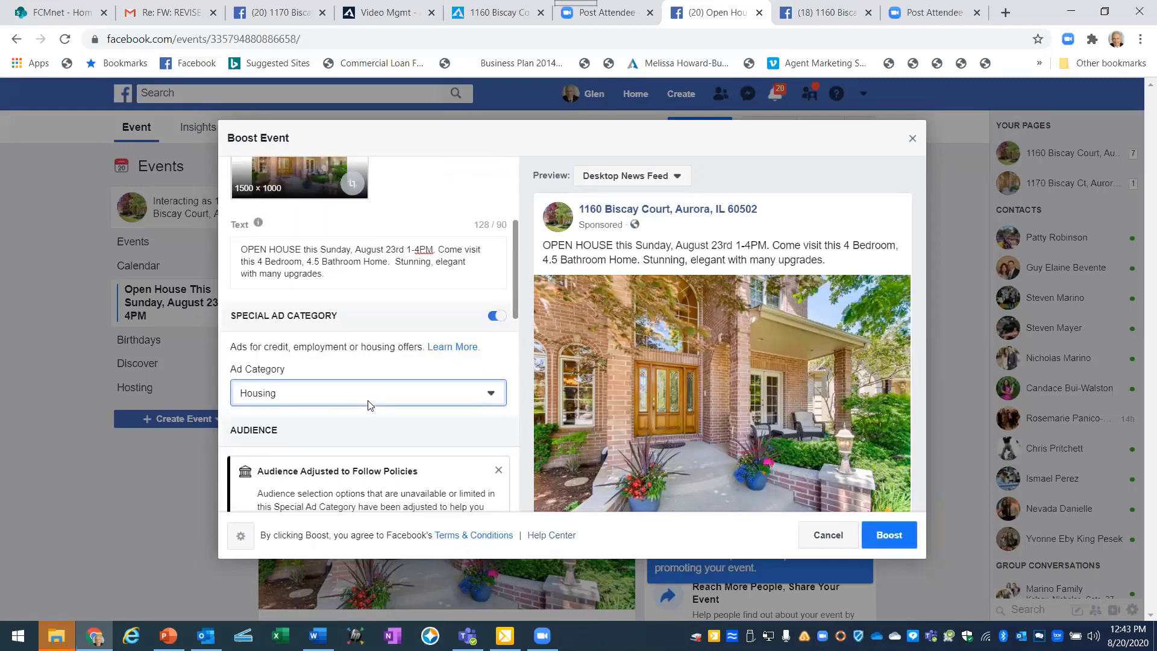
scroll(370, 405, down, 1)
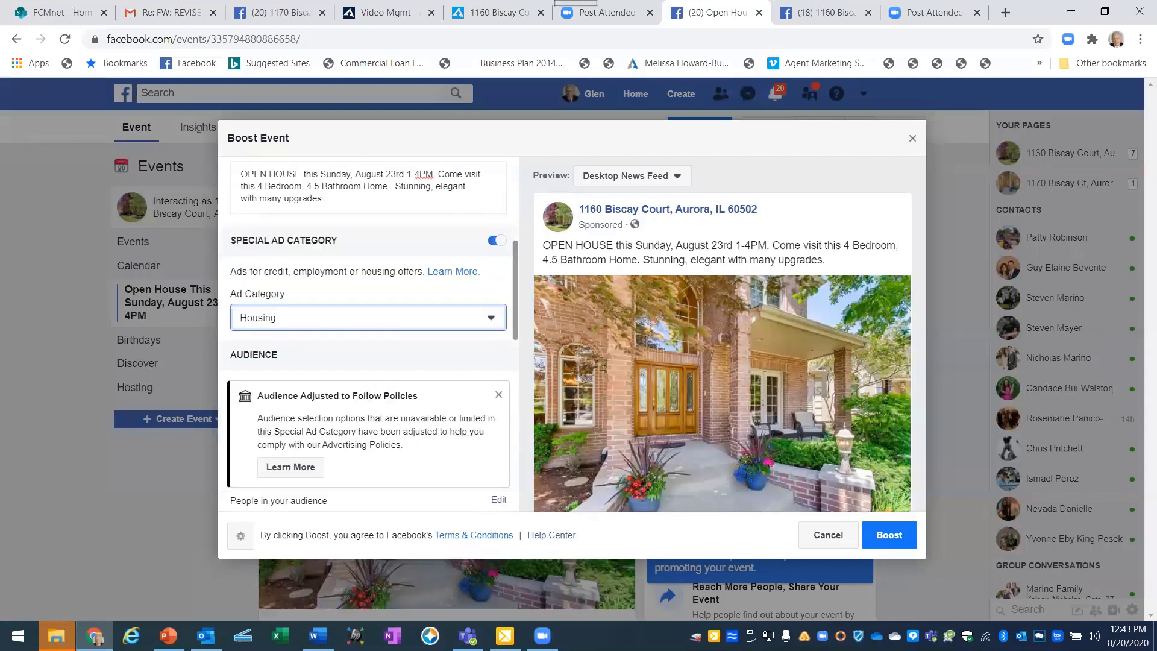
scroll(369, 398, down, 1)
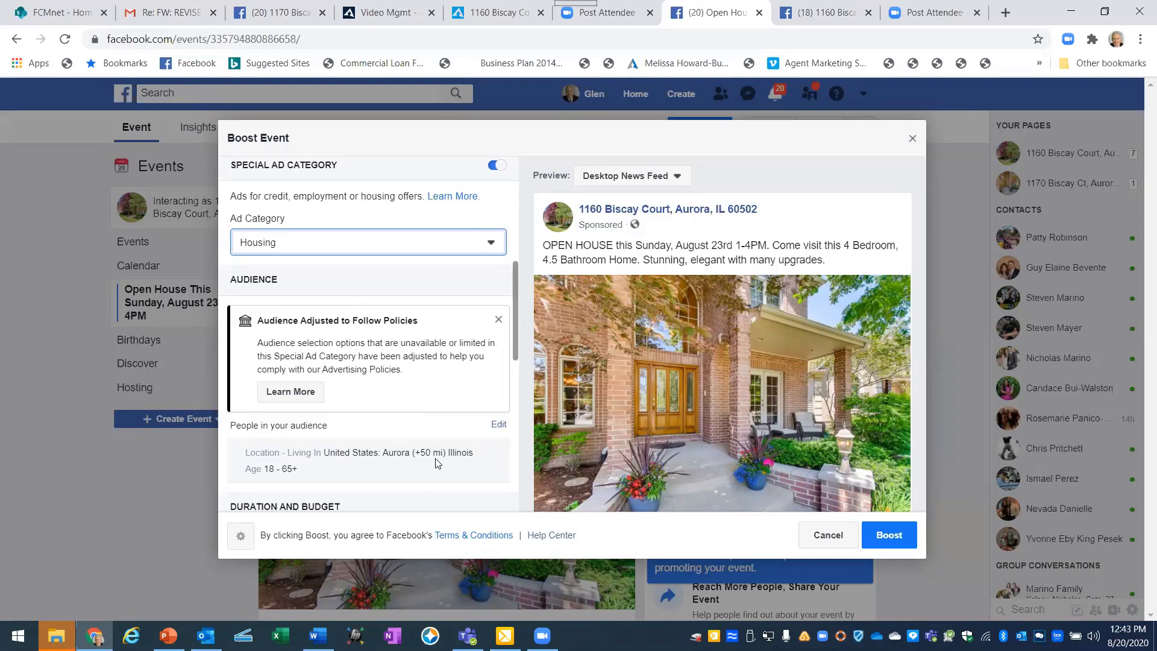
Keep the end date at Aug 23, 2020 and set the total budget to $30.00 USD.
scroll(437, 463, down, 1)
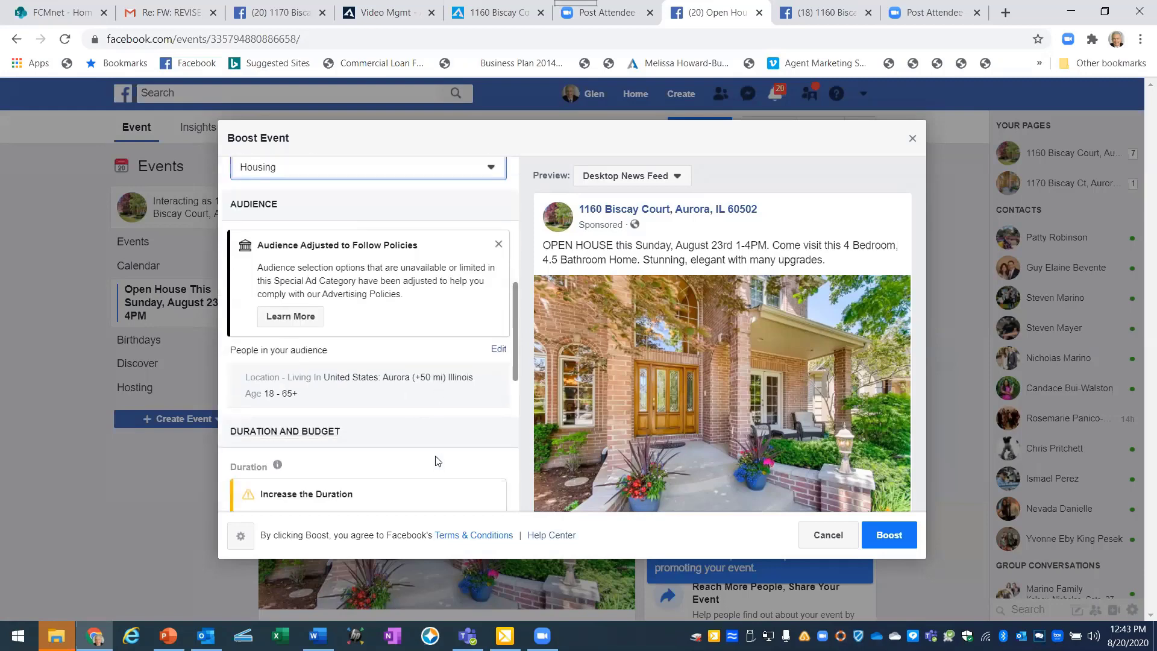
scroll(438, 460, down, 1)
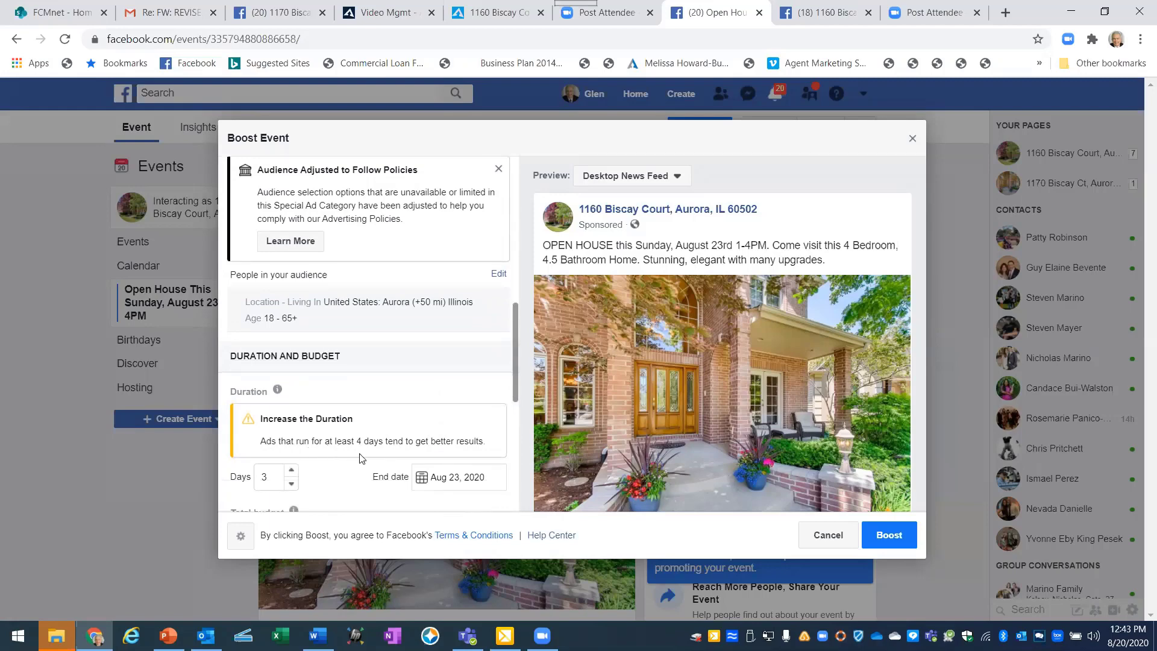
scroll(331, 472, down, 1)
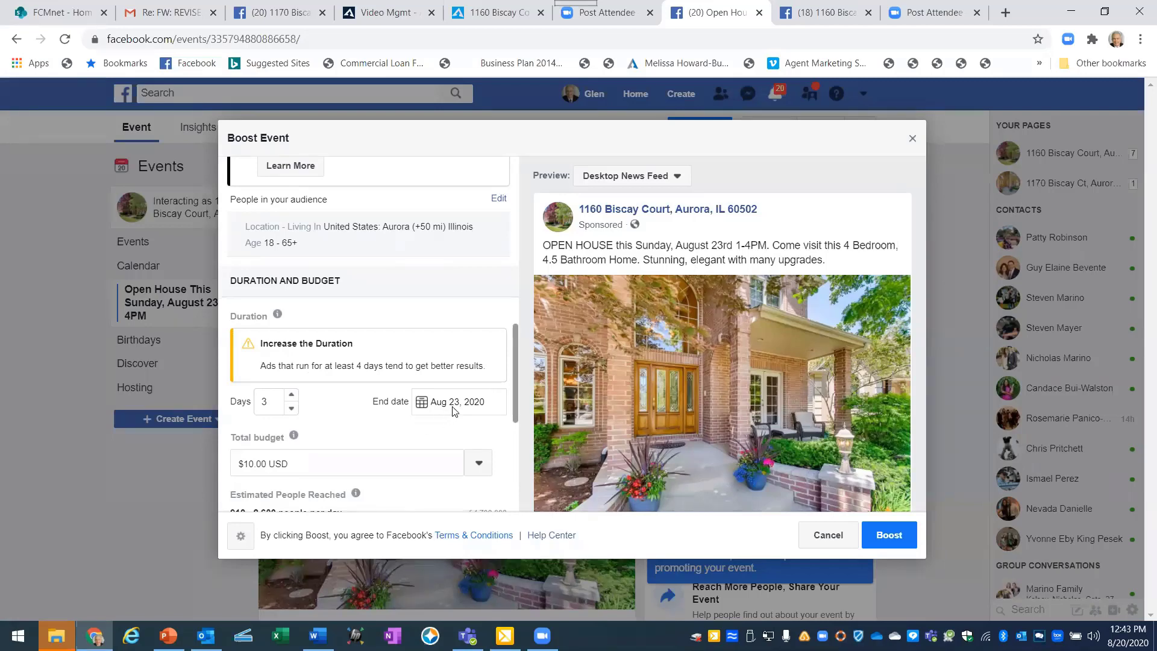
click(422, 406)
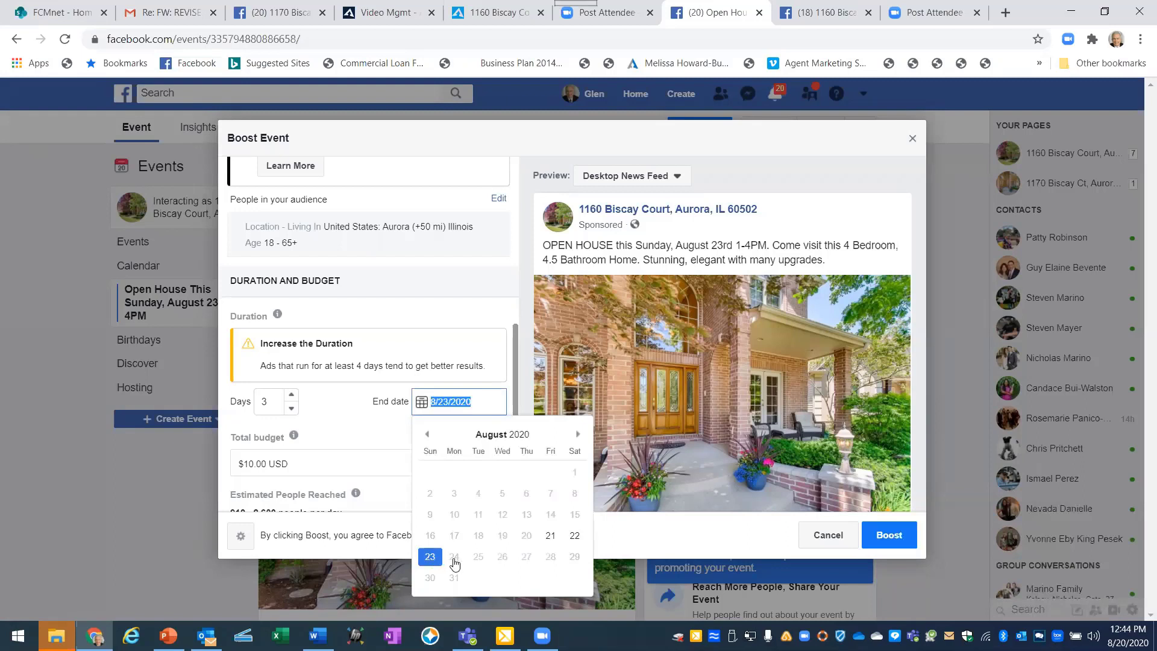
click(344, 404)
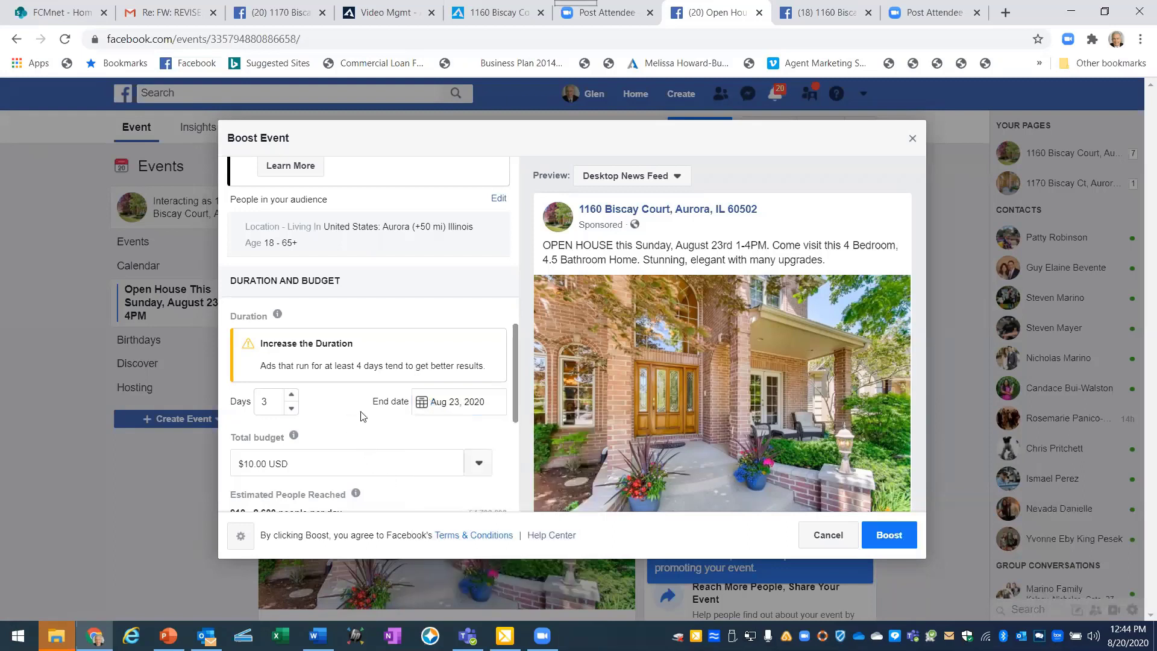
click(462, 401)
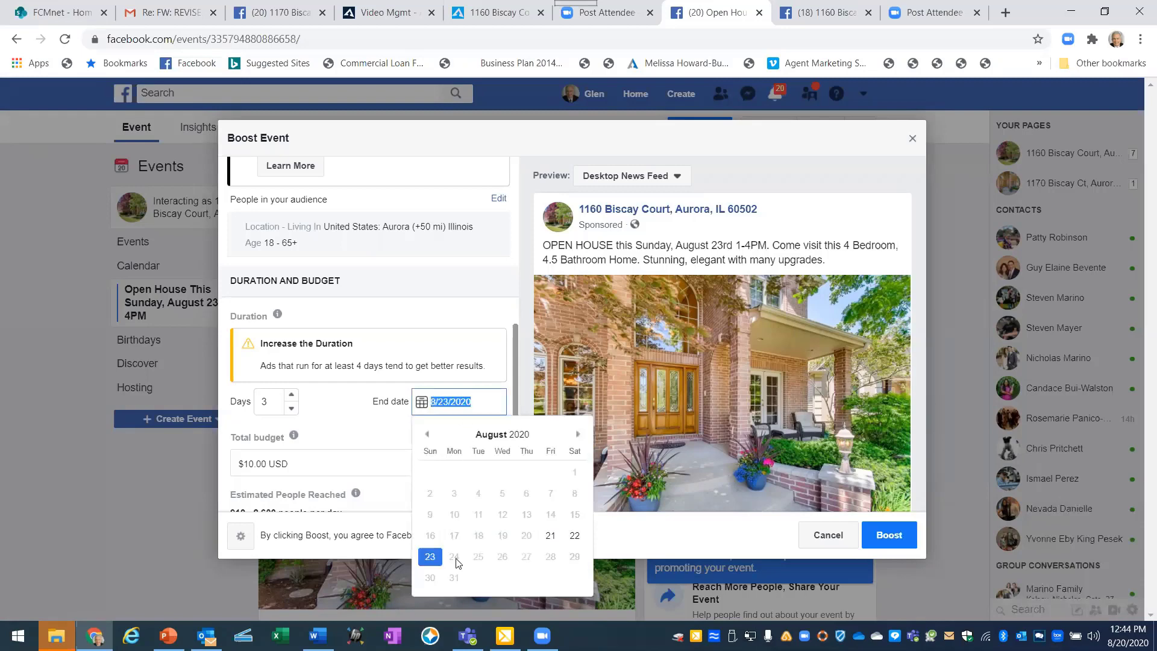
click(346, 422)
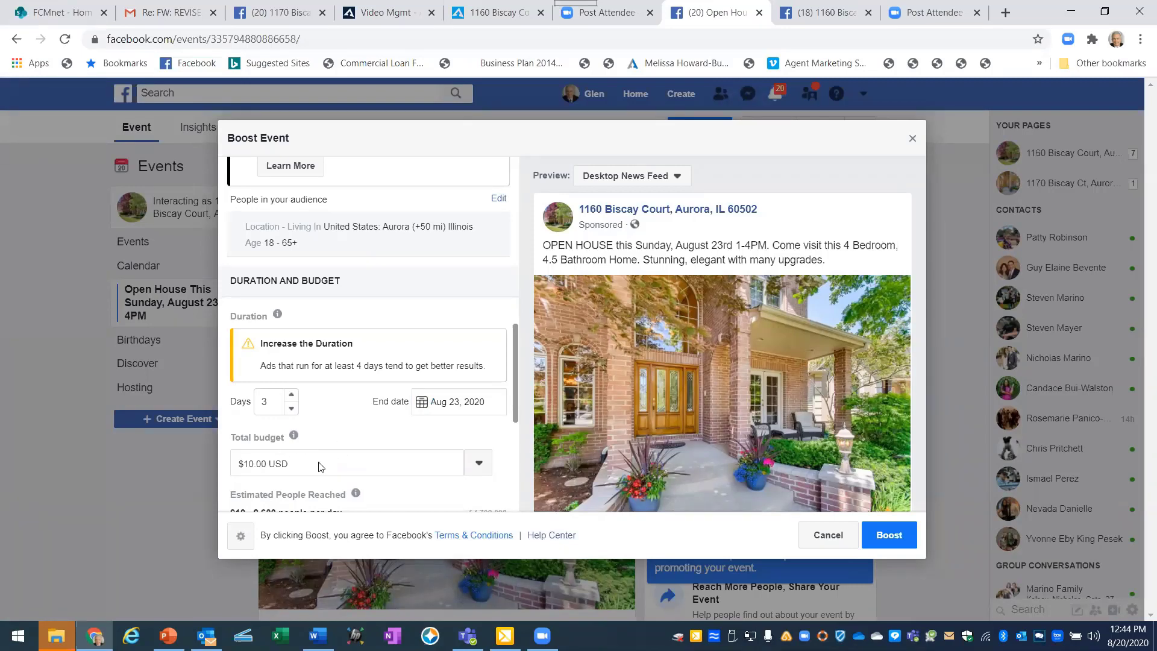
click(480, 465)
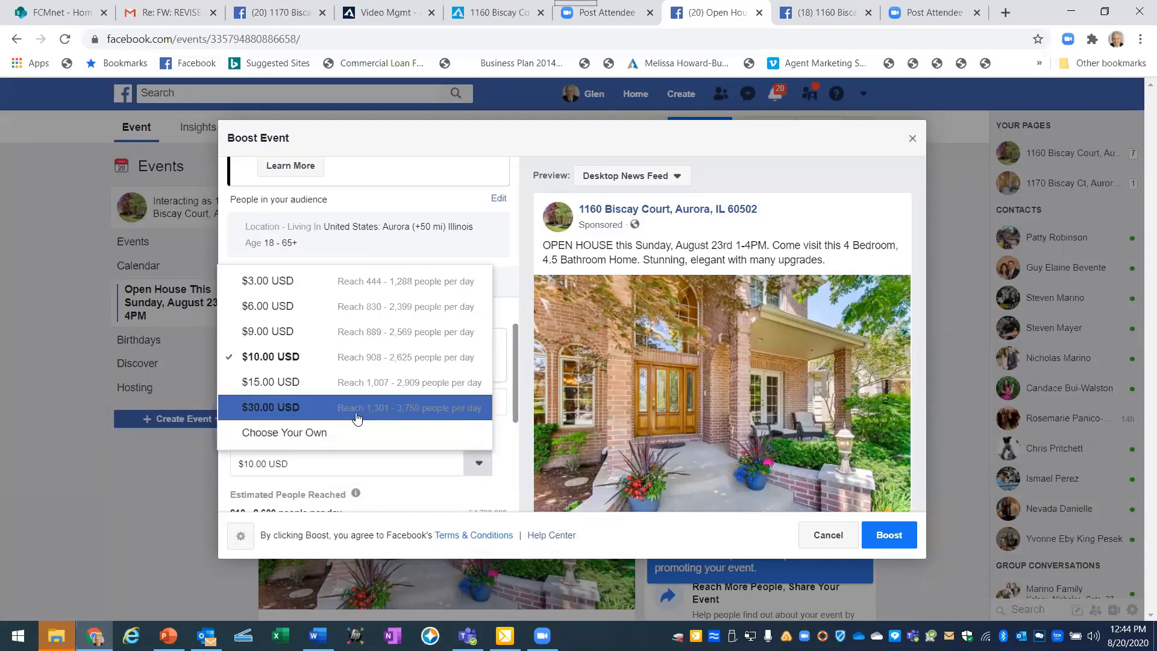
click(312, 412)
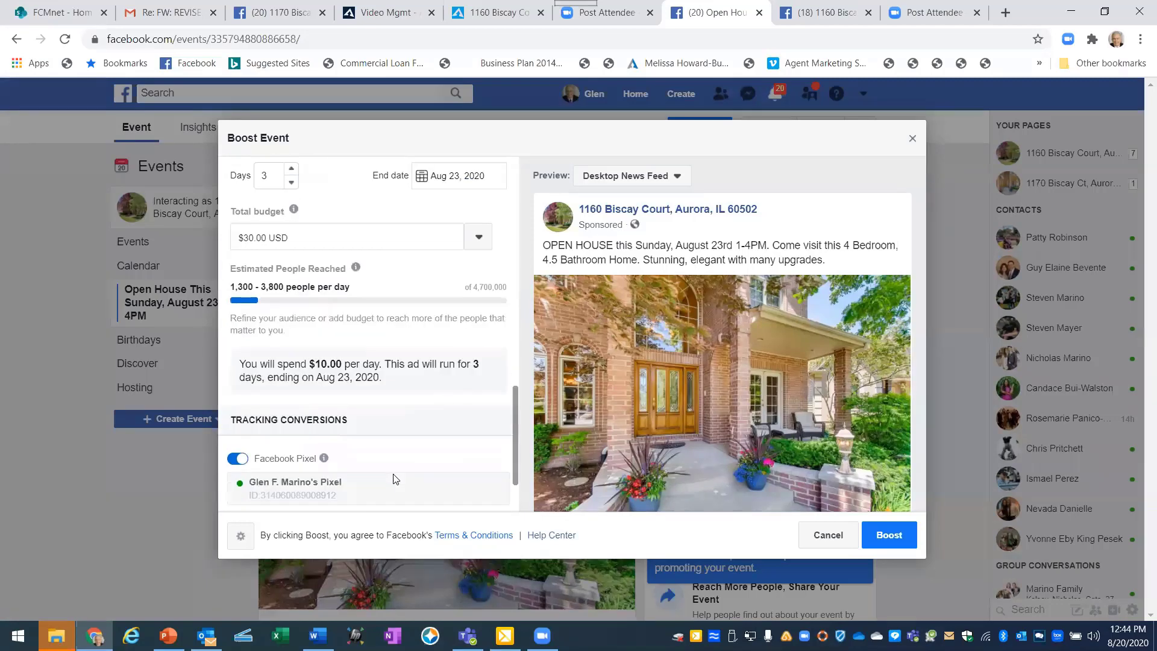
scroll(394, 476, down, 3)
scroll(373, 455, down, 2)
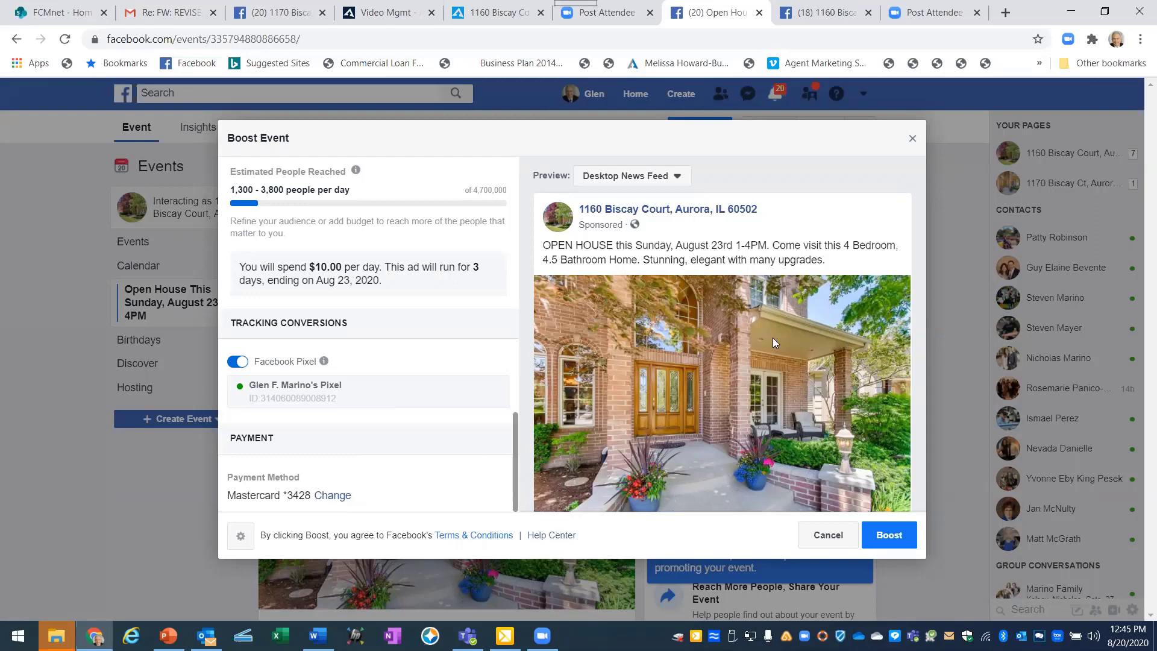
scroll(772, 338, down, 3)
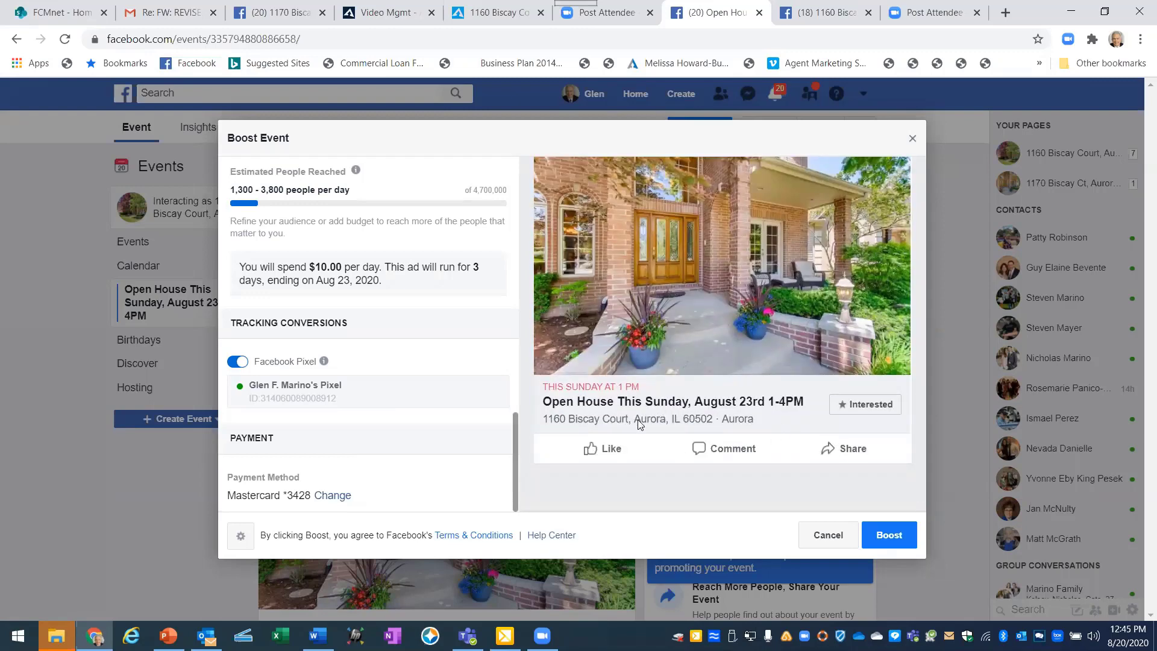
scroll(732, 425, up, 3)
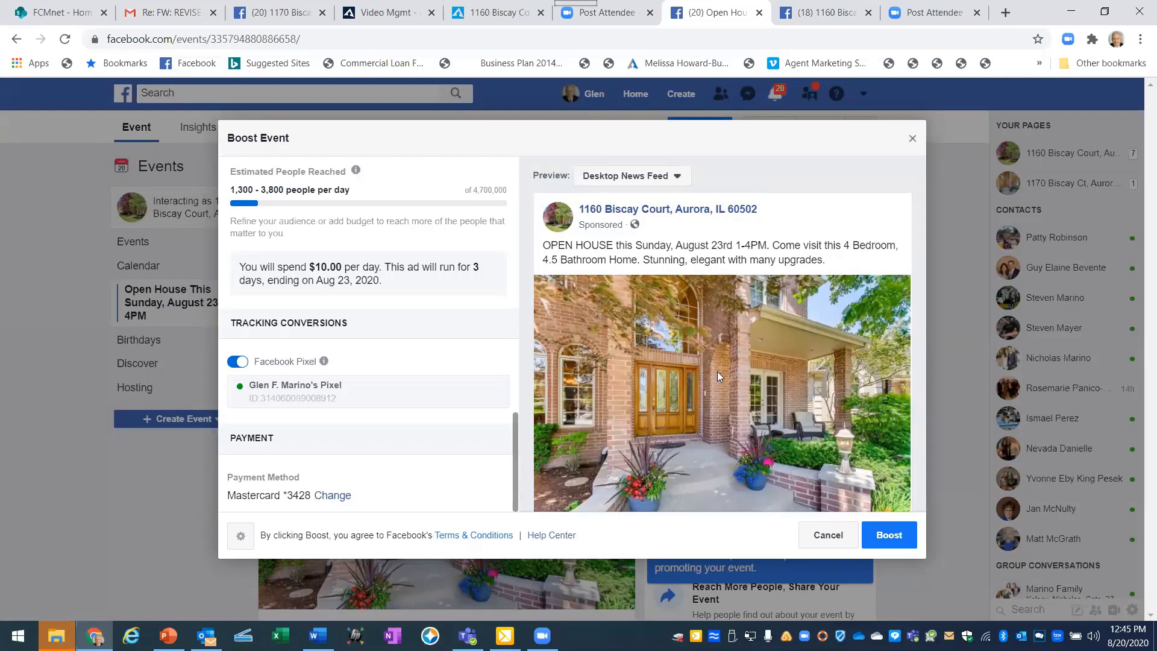
Boost the $30 Housing event ad, then close the In Review results overview.
click(882, 537)
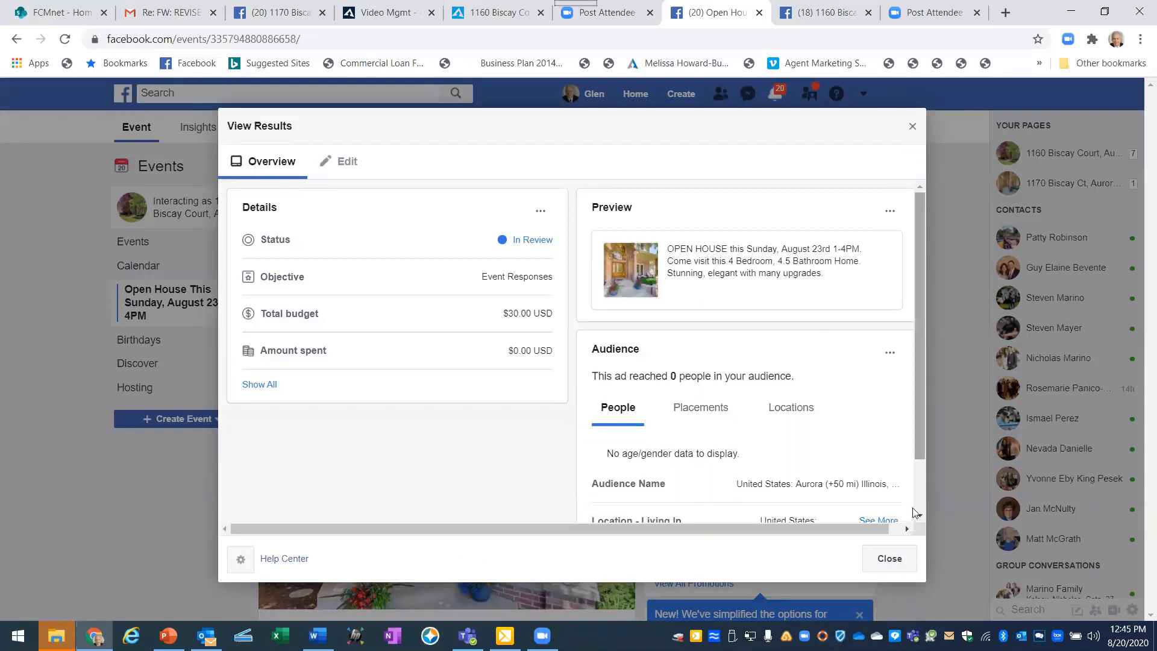
click(892, 559)
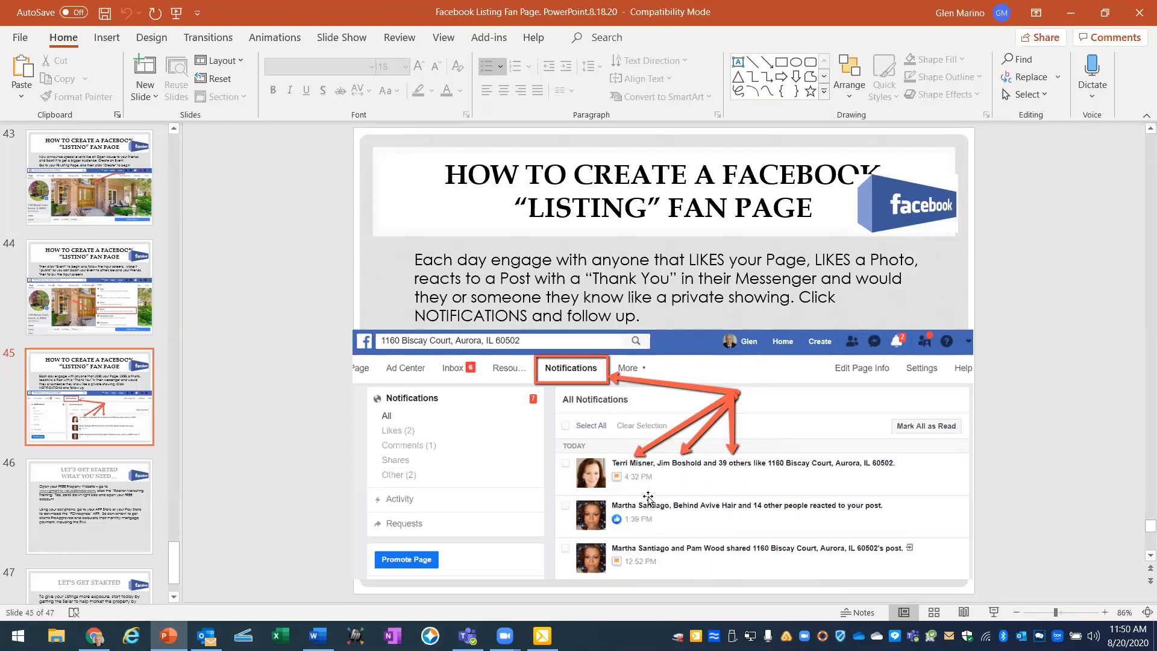
scroll(648, 499, down, 1)
scroll(647, 499, up, 1)
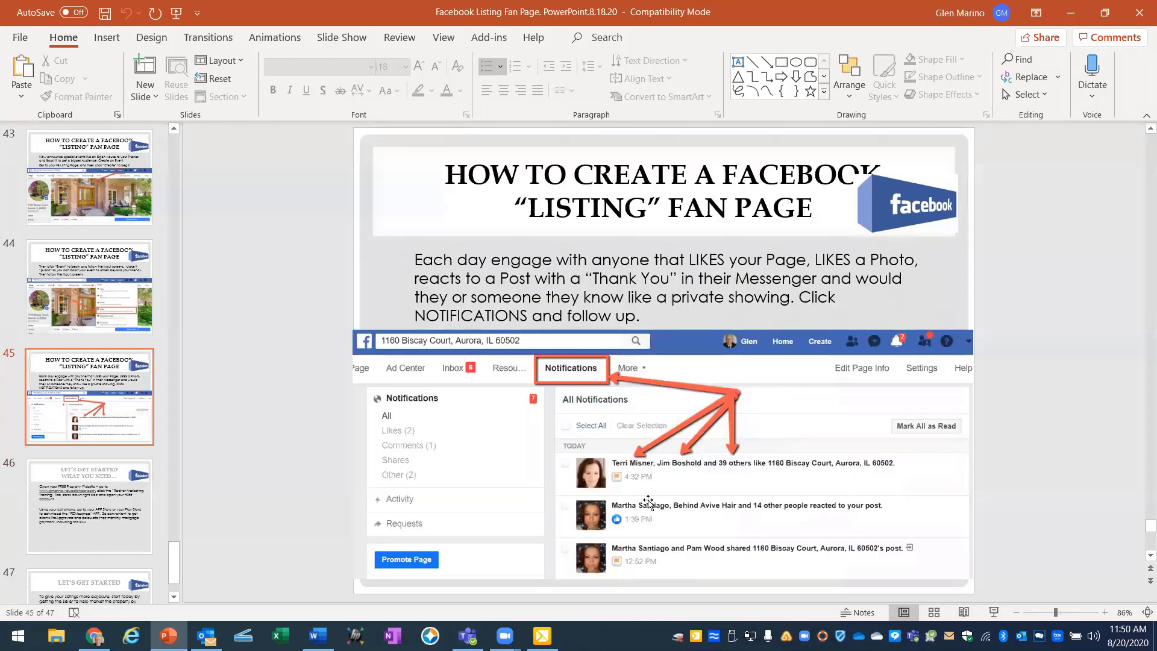